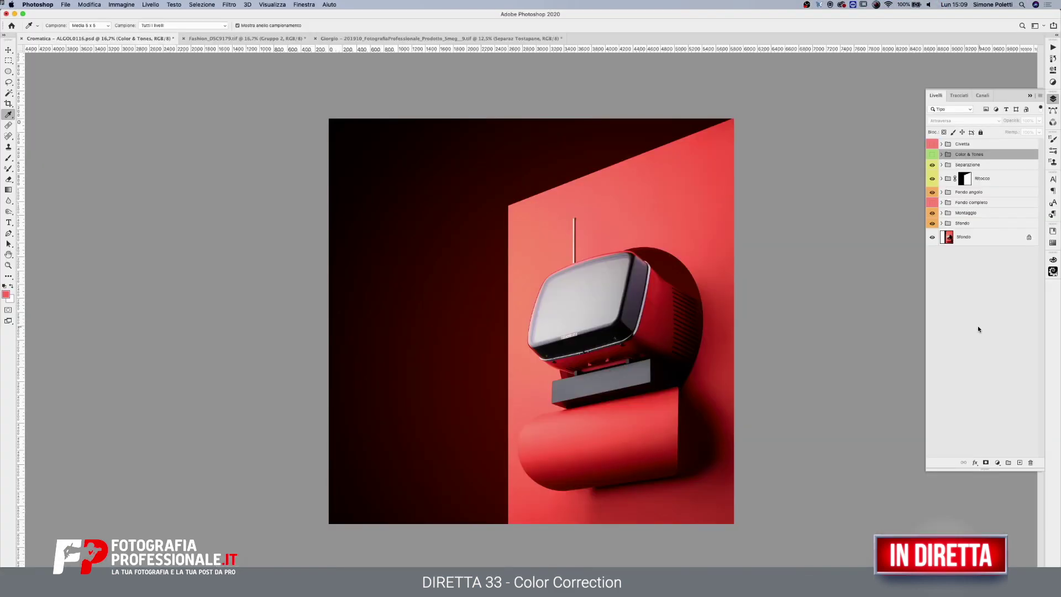
- Zoom in to 25% on the red retro TV and pan it into the right half
{"action": "left_click", "coordinate": [8, 265]}
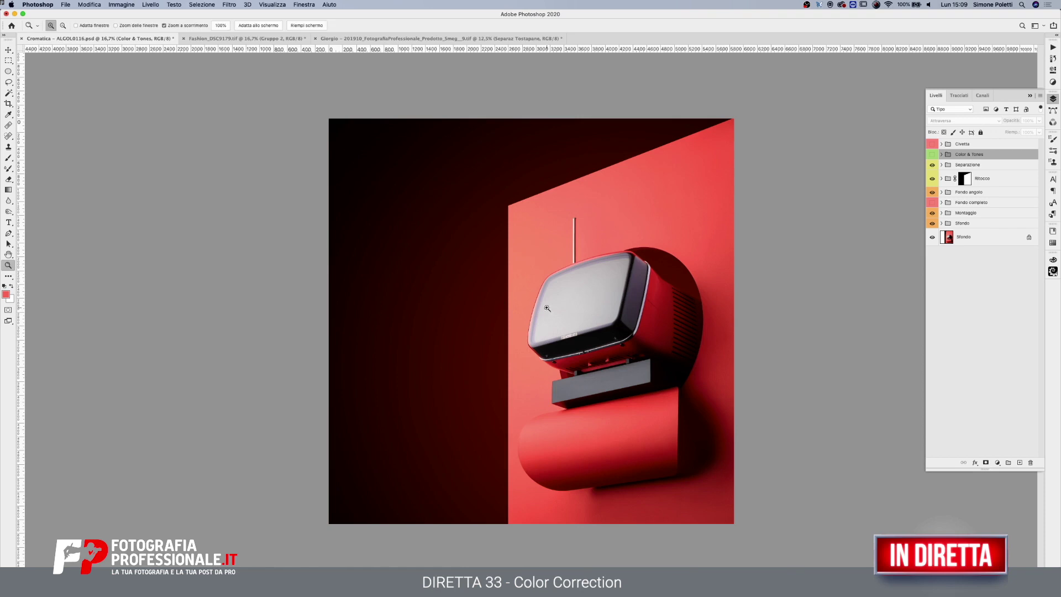
{"action": "left_click", "coordinate": [603, 341]}
{"action": "mouse_move", "coordinate": [583, 338]}
{"action": "left_mouse_down"}
{"action": "mouse_move", "coordinate": [622, 314]}
{"action": "mouse_move", "coordinate": [624, 332]}
{"action": "left_mouse_up"}
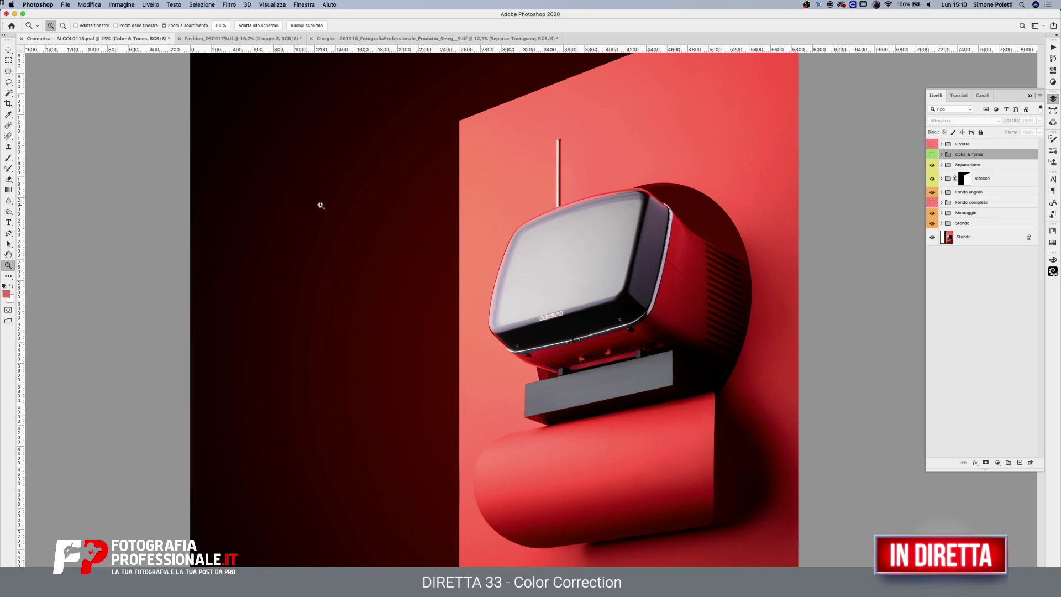
{"action": "left_click", "coordinate": [8, 50]}
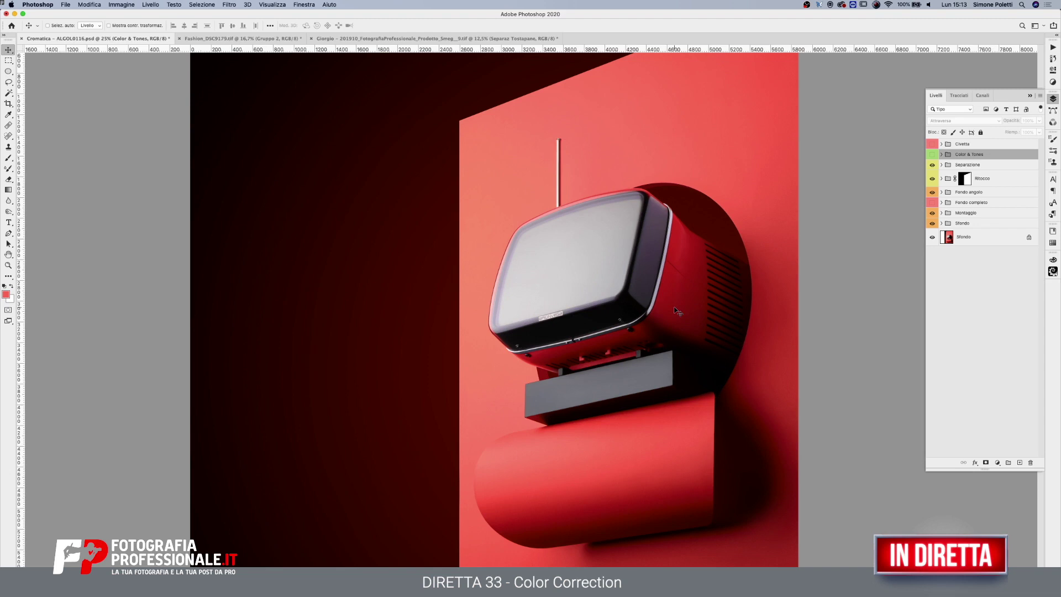
{"action": "left_click", "coordinate": [430, 38]}
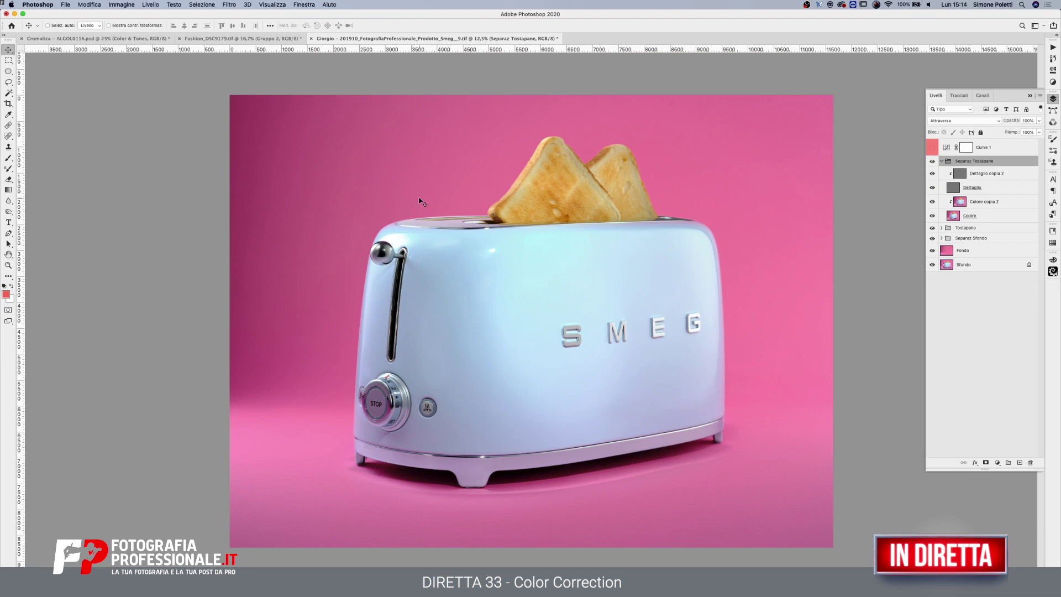
{"action": "left_click", "coordinate": [85, 37]}
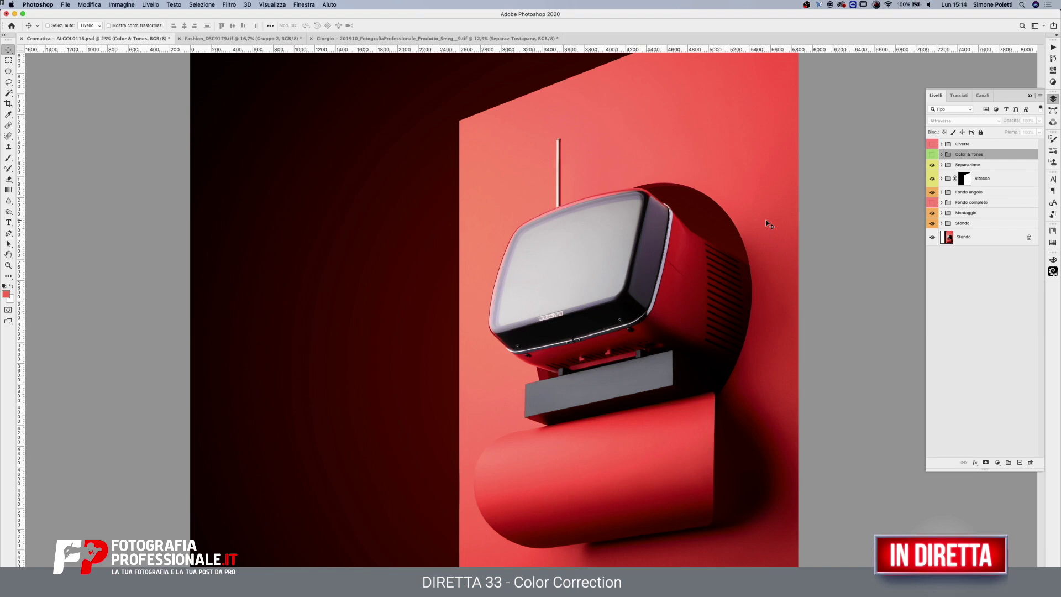
{"action": "left_click", "coordinate": [387, 39]}
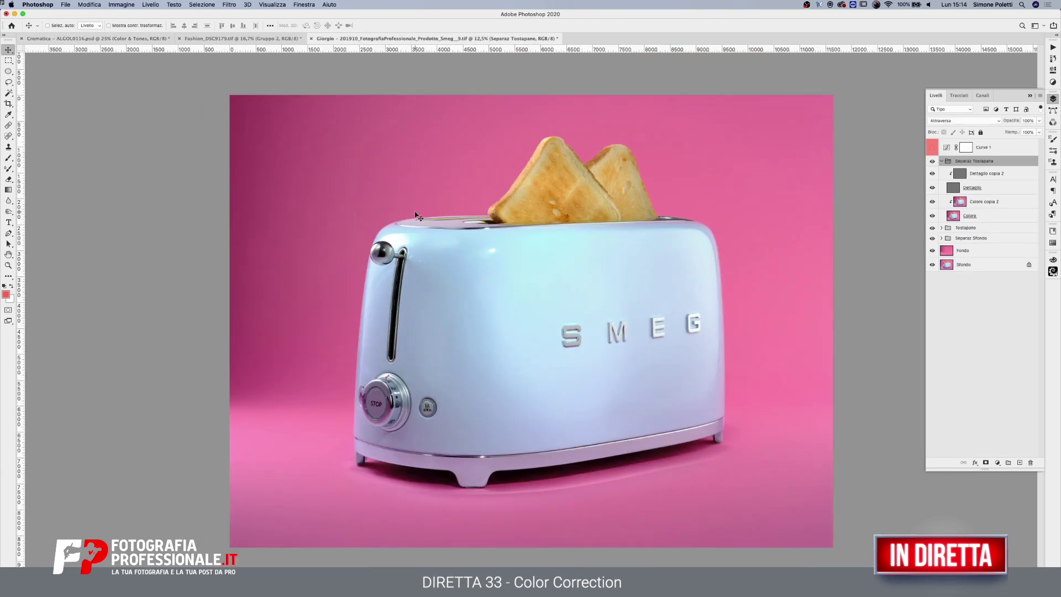
{"action": "left_click", "coordinate": [106, 40]}
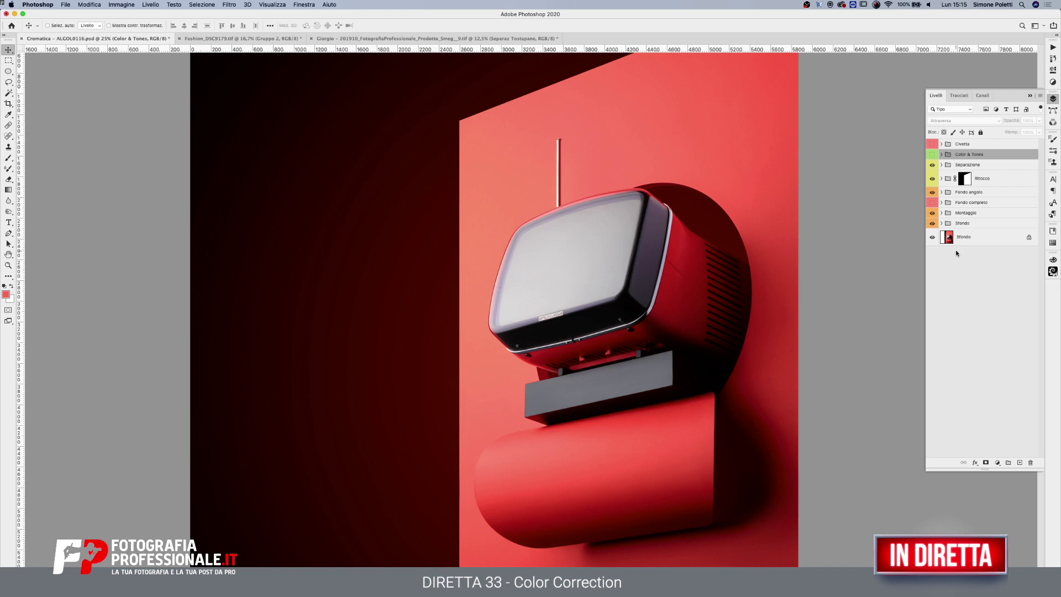
- Hide Fondo angolo, Ritocco, Separazione and every layer inside Montaggio, including Gruppo 2
{"action": "left_click_drag", "start_coordinate": [932, 192], "coordinate": [933, 164]}
{"action": "left_click", "coordinate": [941, 213]}
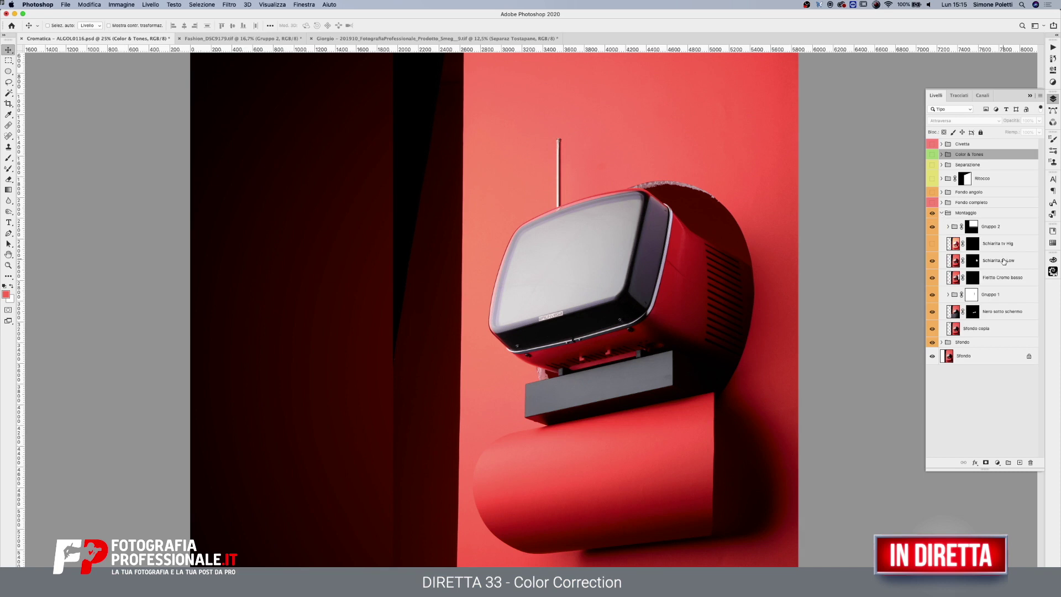
{"action": "left_click_drag", "start_coordinate": [932, 313], "coordinate": [933, 261]}
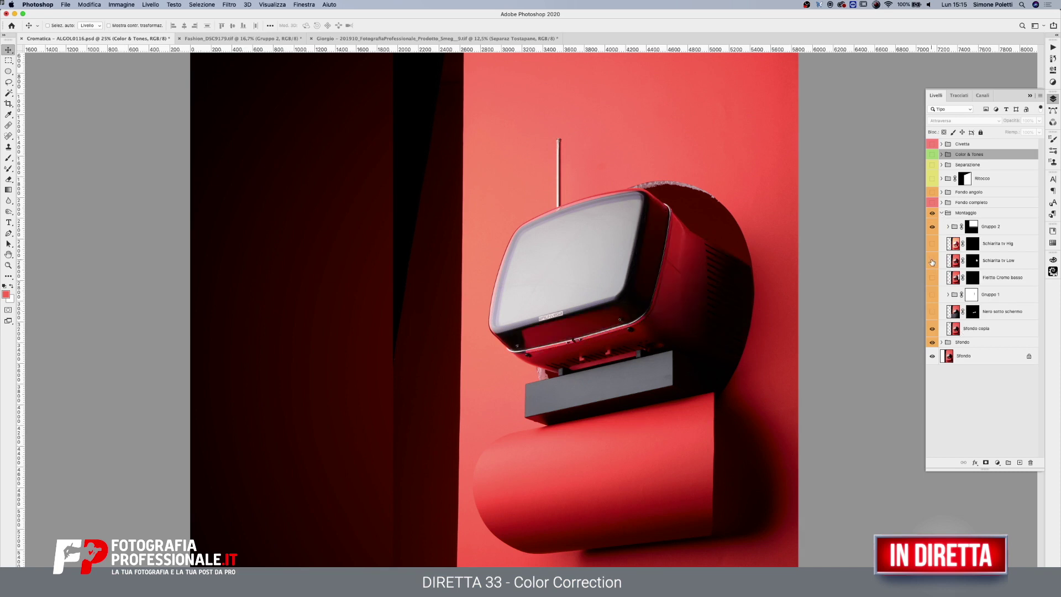
{"action": "left_click", "coordinate": [933, 230]}
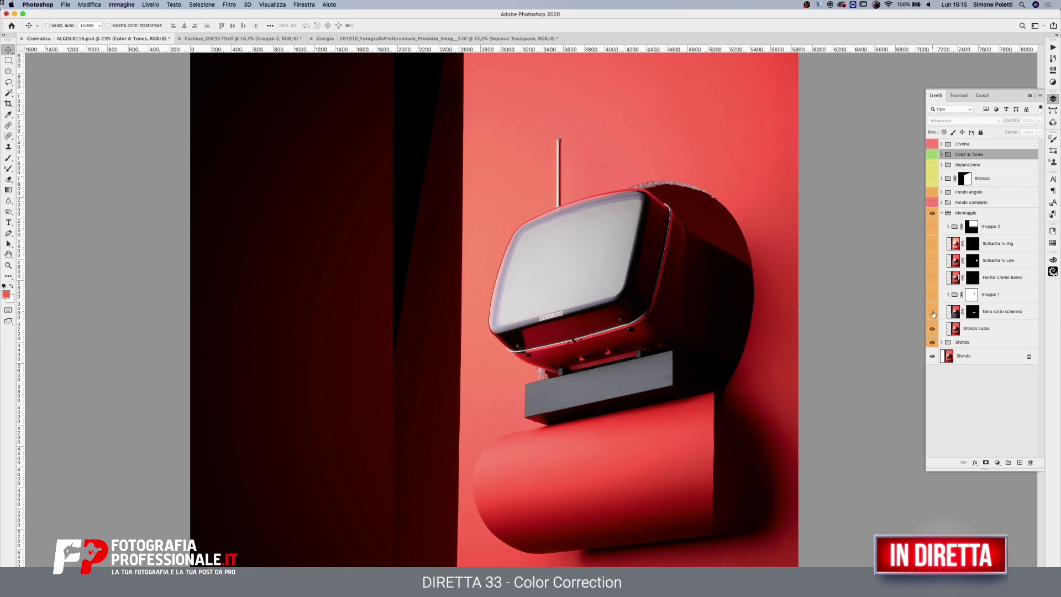
- Turn Nero sotto schermo and Gruppo 1 back on, comparing each on and off
{"action": "left_click", "coordinate": [933, 314]}
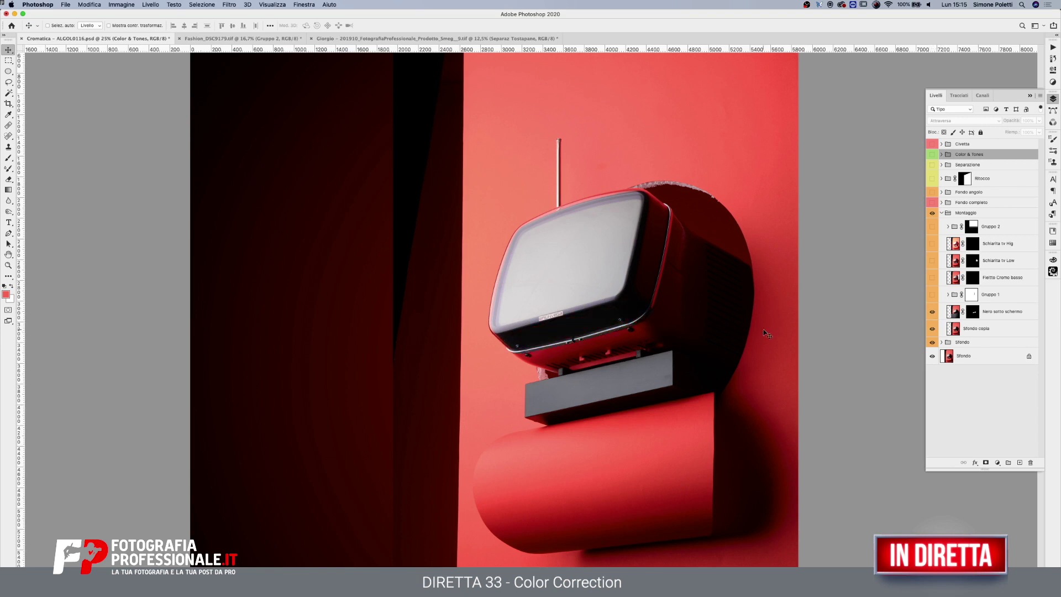
{"action": "left_click", "coordinate": [933, 312]}
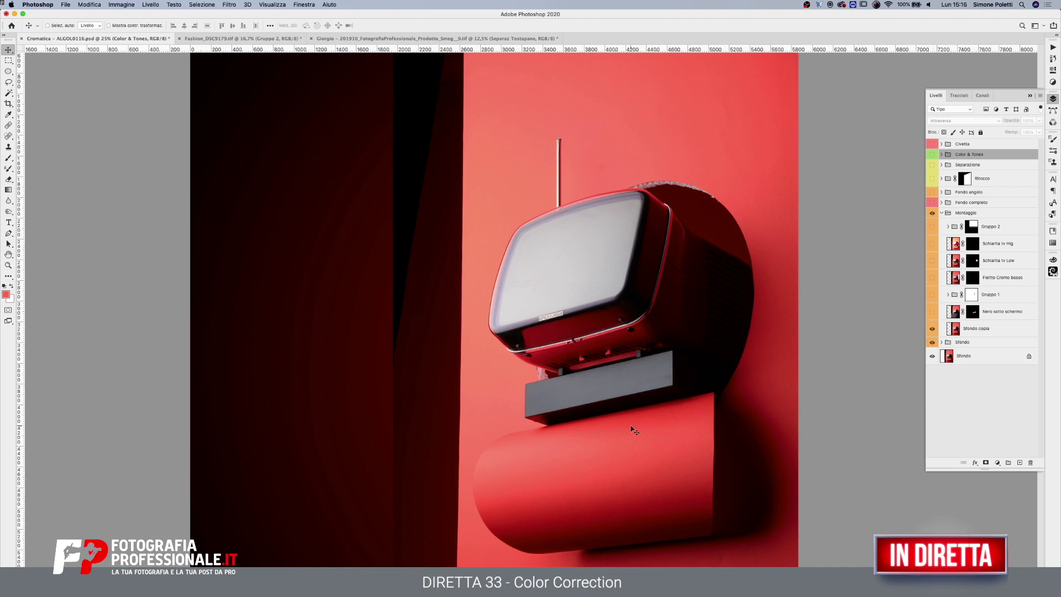
{"action": "left_click", "coordinate": [933, 312]}
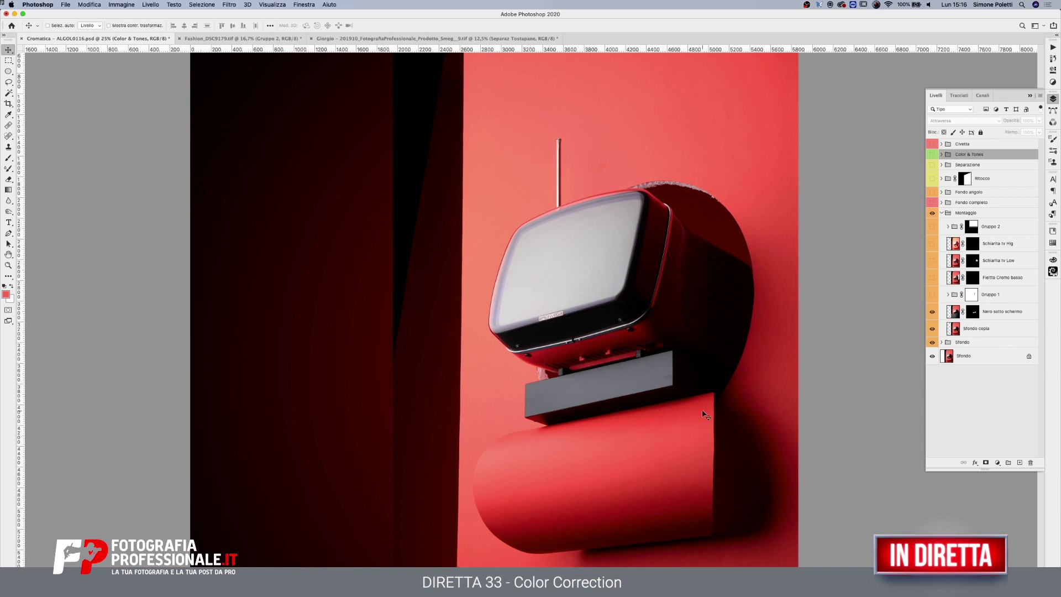
{"action": "left_click", "coordinate": [933, 296]}
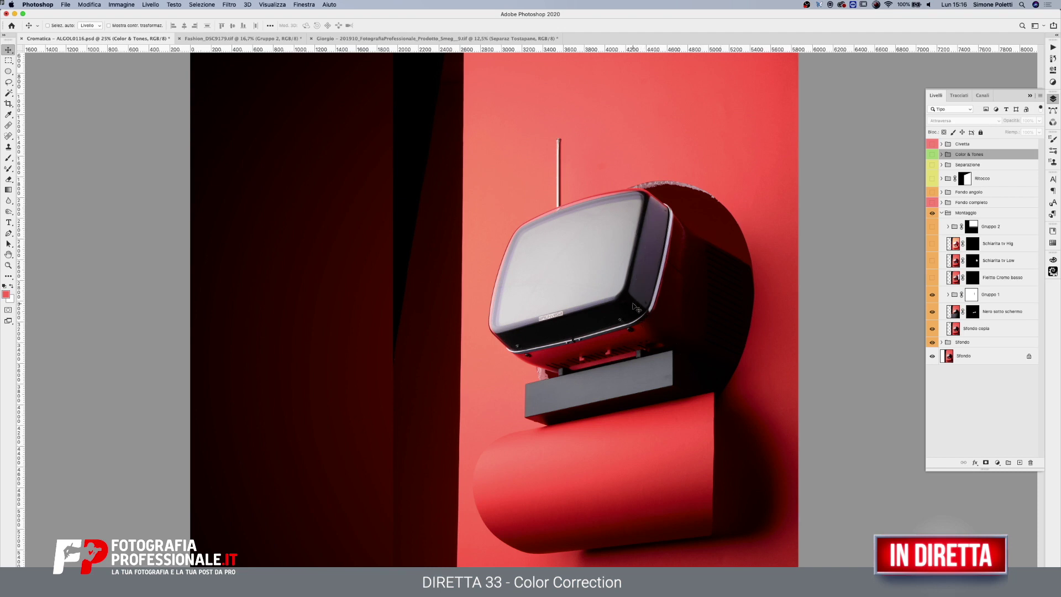
{"action": "left_click", "coordinate": [933, 296]}
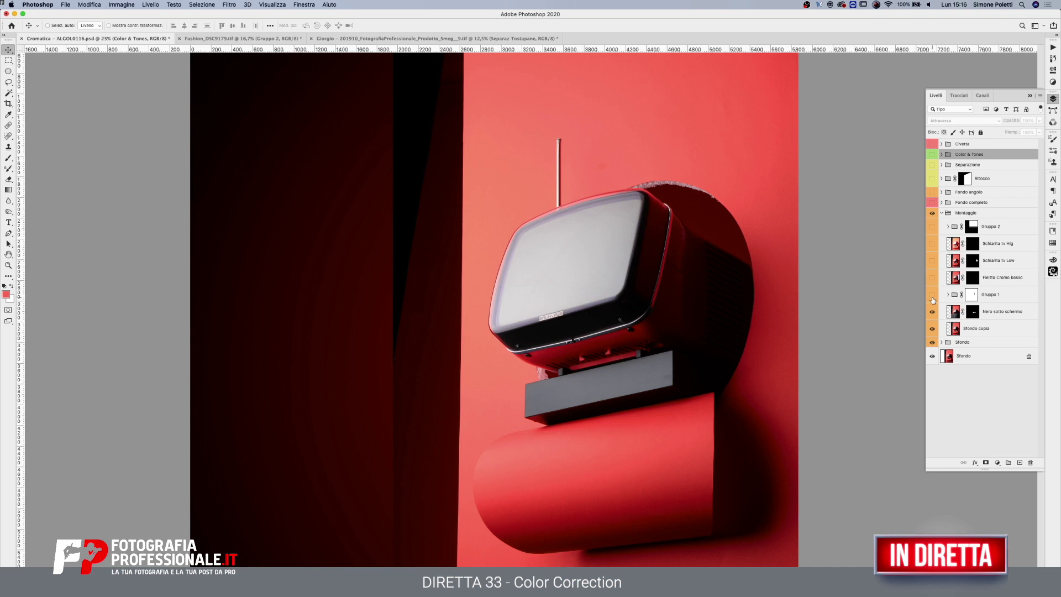
{"action": "left_click", "coordinate": [933, 295]}
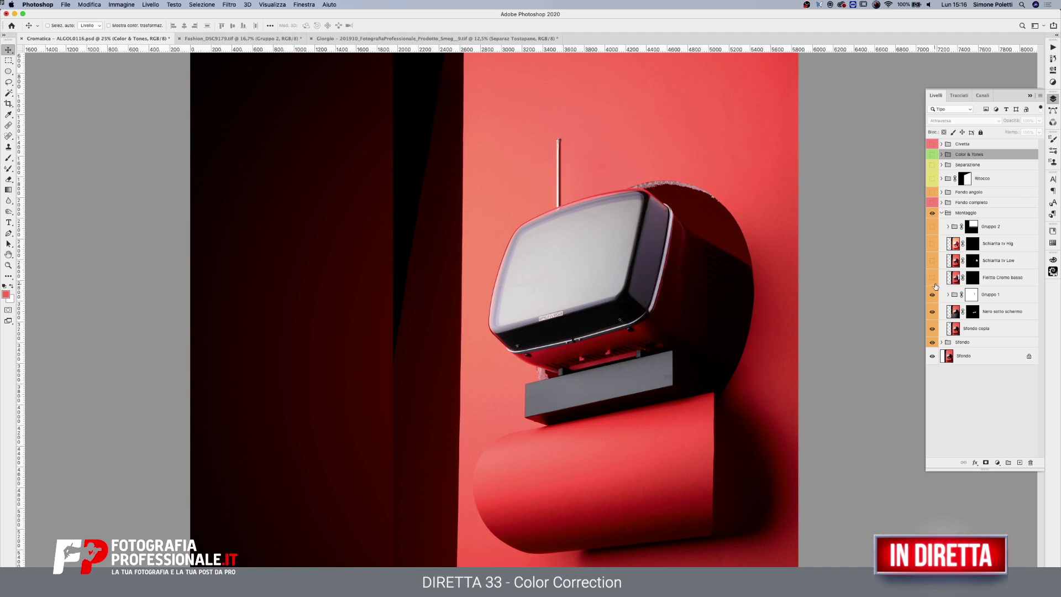
- Show Filetto Cromo basso, Schiarita tv Low and Gruppo 2, then collapse Montaggio
{"action": "left_click", "coordinate": [932, 280]}
{"action": "left_click", "coordinate": [933, 262]}
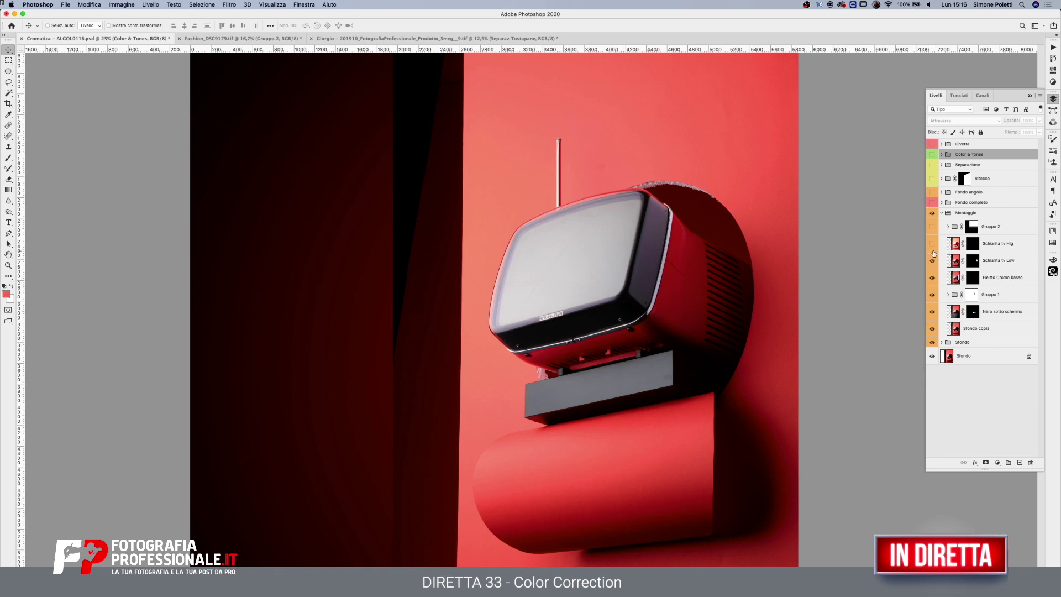
{"action": "left_click", "coordinate": [933, 227]}
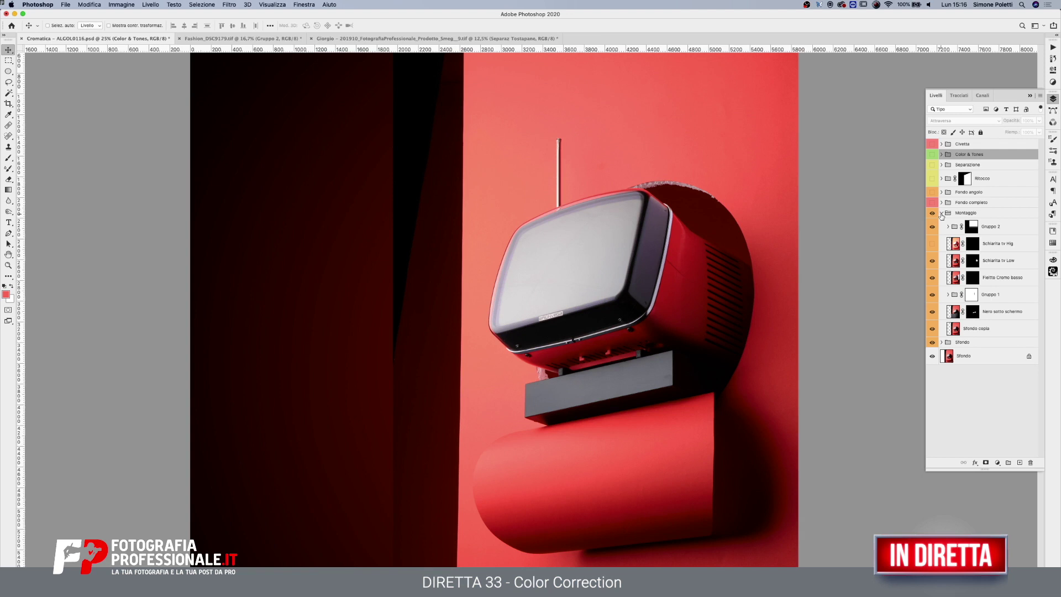
{"action": "left_click", "coordinate": [942, 214]}
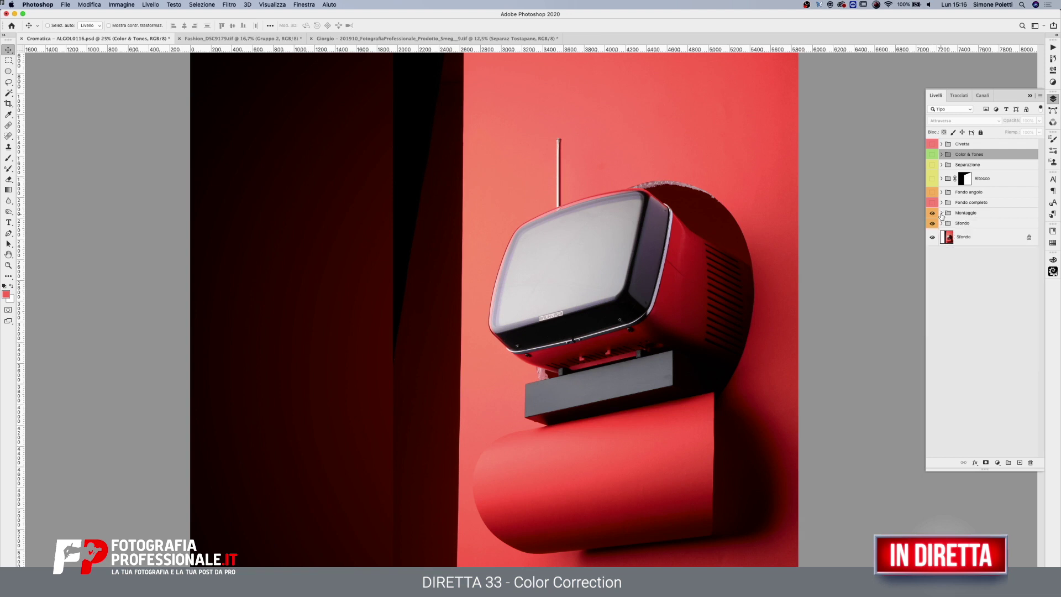
- Show Fondo angolo and Ritocco, toggling Ritocco and Separazione to compare their effect
{"action": "left_click", "coordinate": [932, 193]}
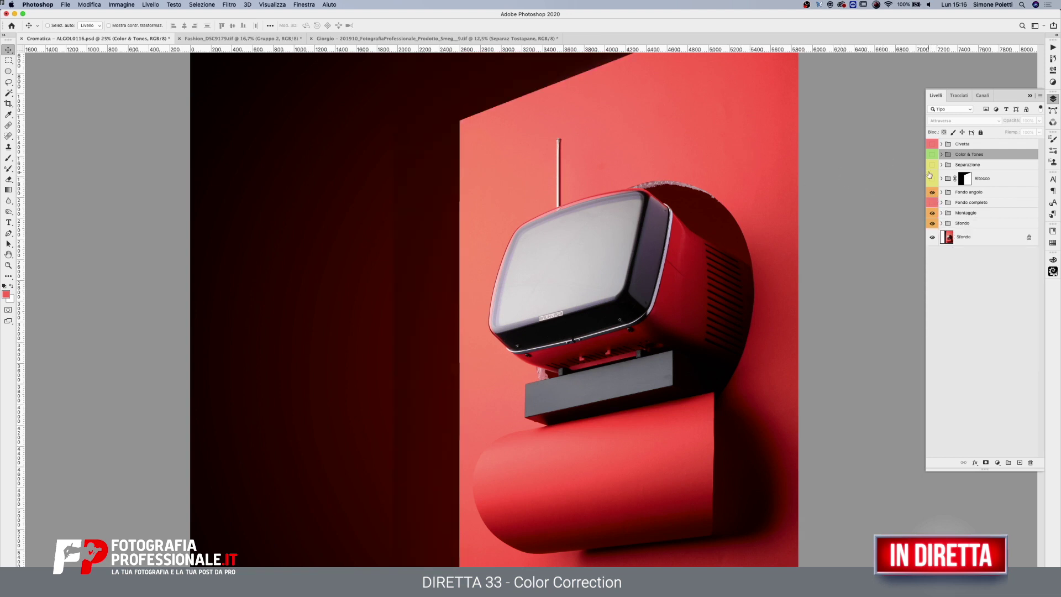
{"action": "left_click", "coordinate": [932, 179]}
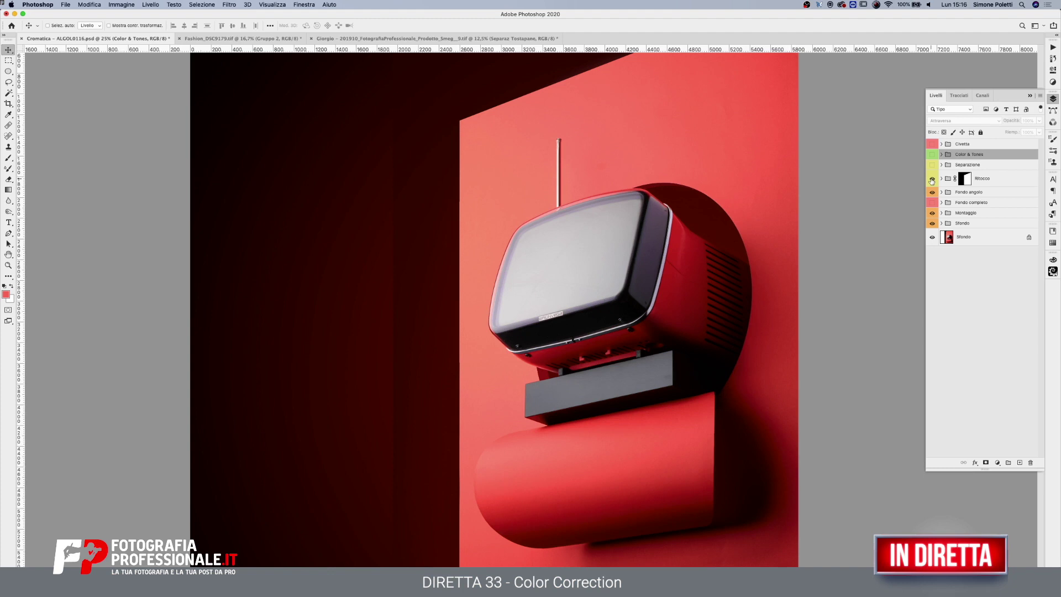
{"action": "left_click", "coordinate": [932, 179]}
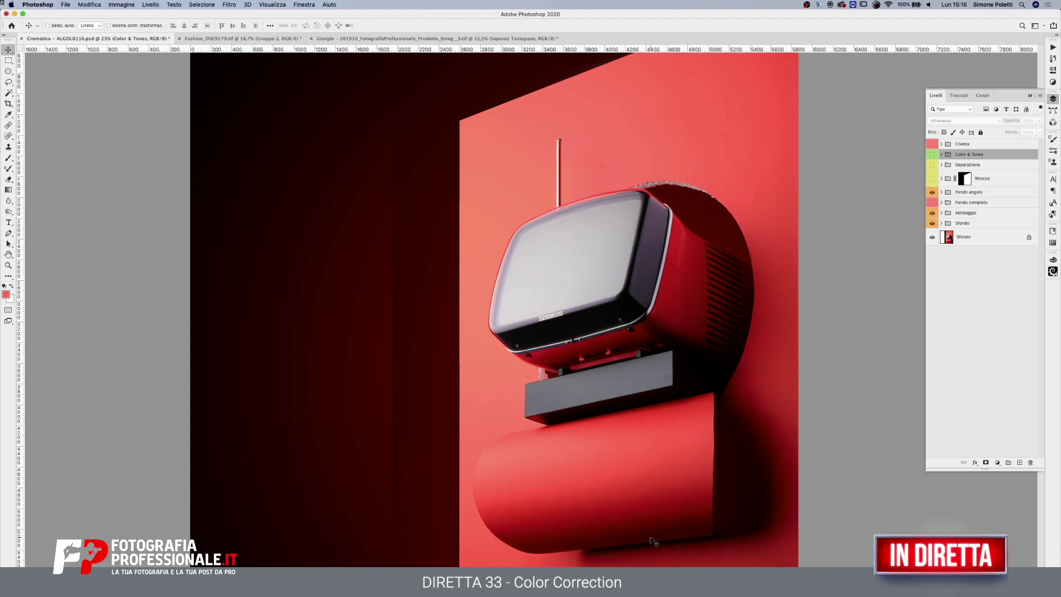
{"action": "left_click", "coordinate": [932, 179]}
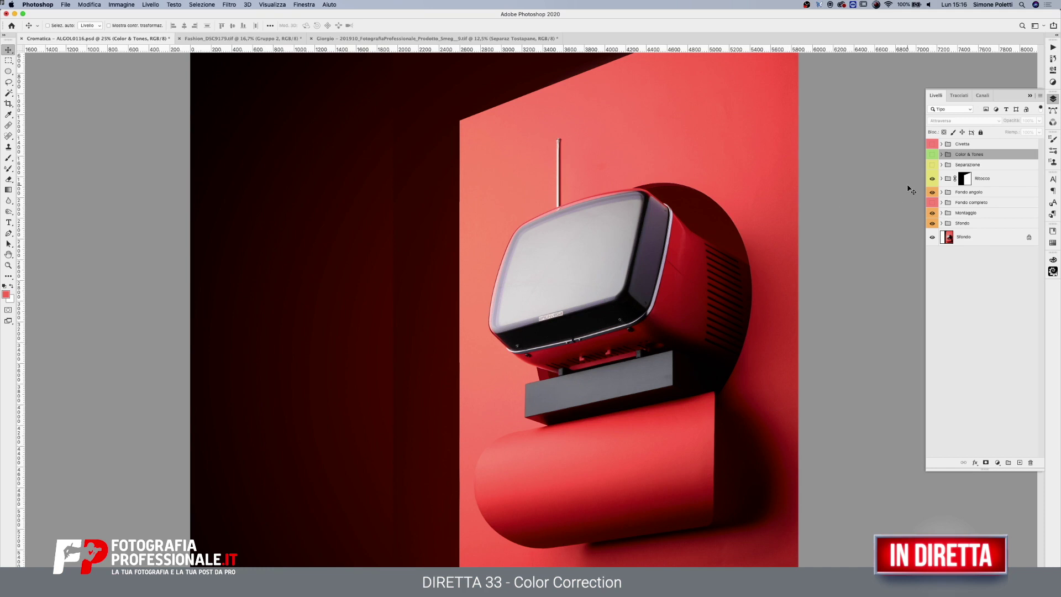
{"action": "left_click", "coordinate": [933, 166]}
{"action": "left_click", "coordinate": [933, 166]}
- Turn the Separazione layer's visibility back on
{"action": "left_click", "coordinate": [933, 166]}
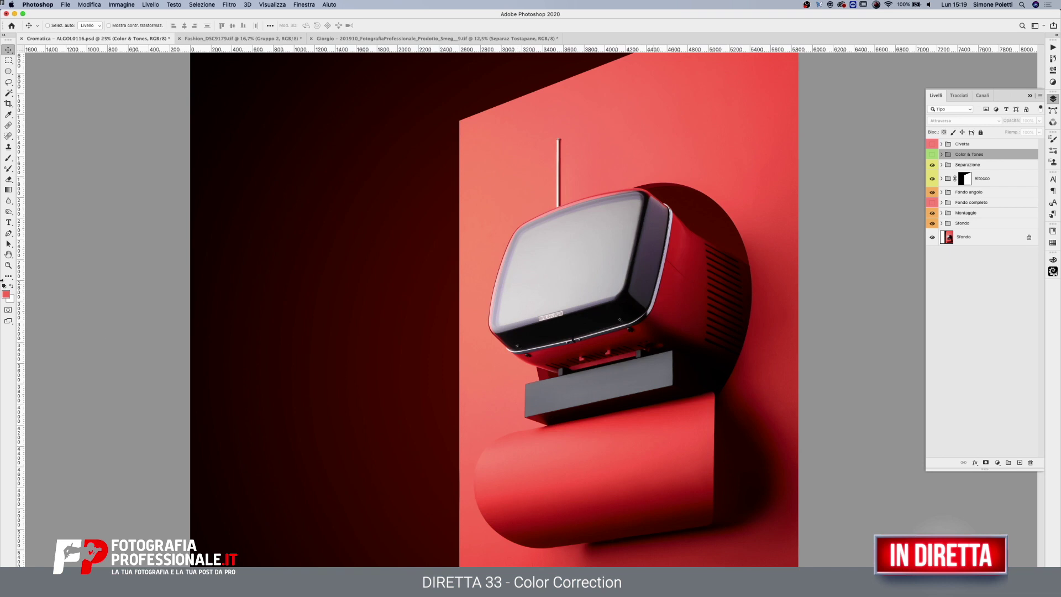
- Zoom and pan to frame the TV's lower front and grey base, ready for Eyedropper sampling
{"action": "left_click", "coordinate": [8, 266]}
{"action": "left_click_drag", "start_coordinate": [647, 289], "coordinate": [698, 252]}
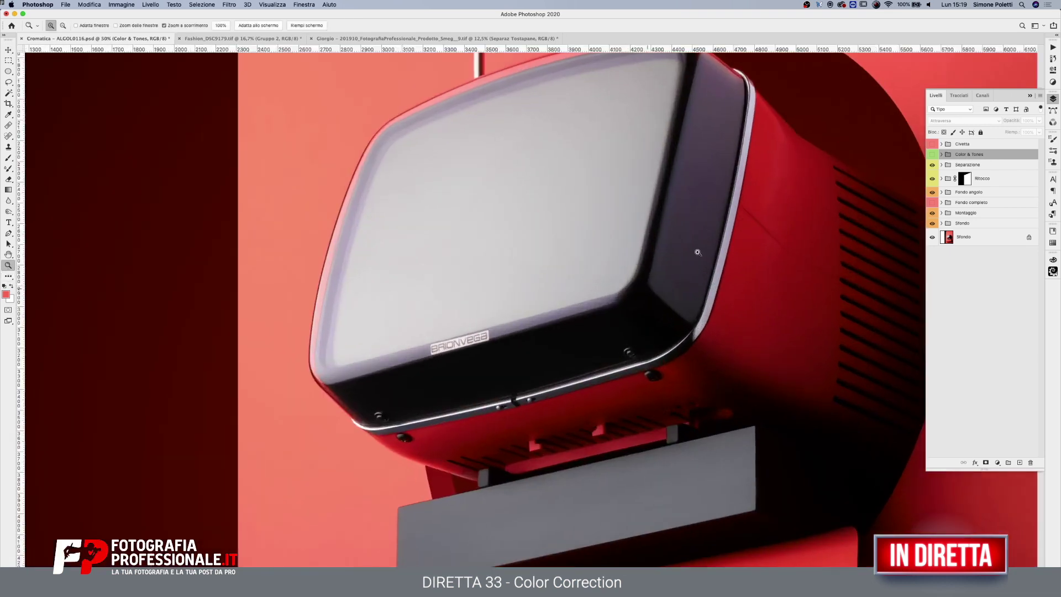
{"action": "left_click", "coordinate": [687, 265]}
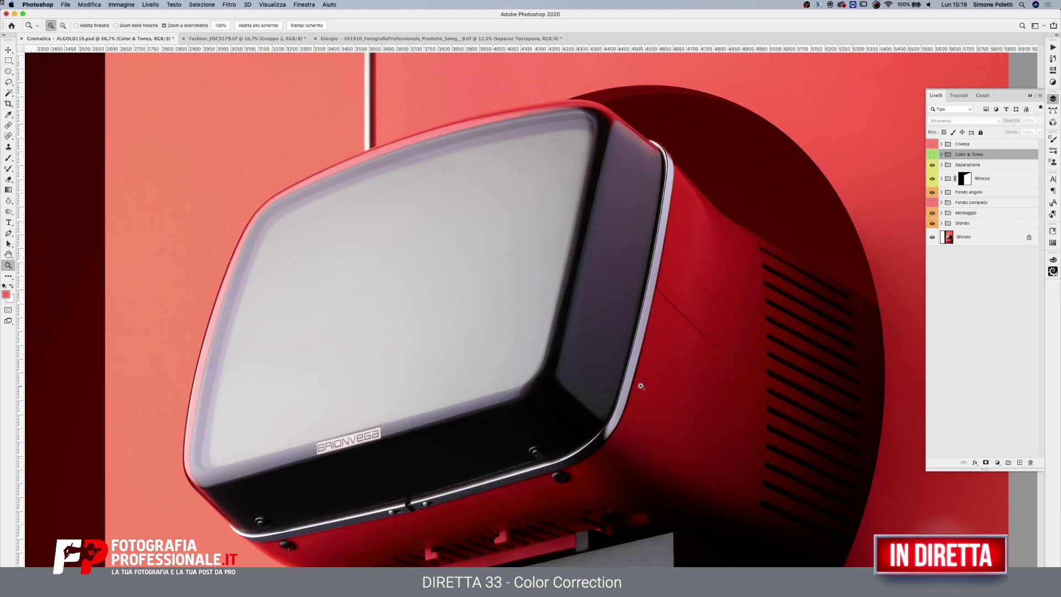
{"action": "mouse_move", "coordinate": [651, 389]}
{"action": "left_mouse_down"}
{"action": "mouse_move", "coordinate": [618, 346]}
{"action": "mouse_move", "coordinate": [616, 368]}
{"action": "left_mouse_up"}
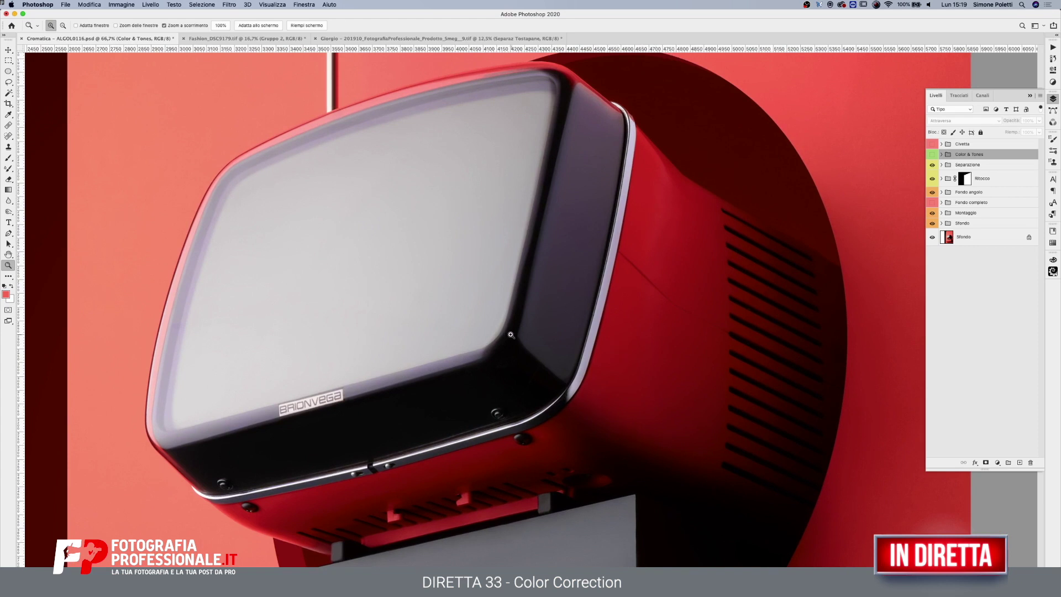
{"action": "left_click_drag", "start_coordinate": [510, 335], "coordinate": [656, 356]}
{"action": "left_click_drag", "start_coordinate": [658, 440], "coordinate": [709, 308]}
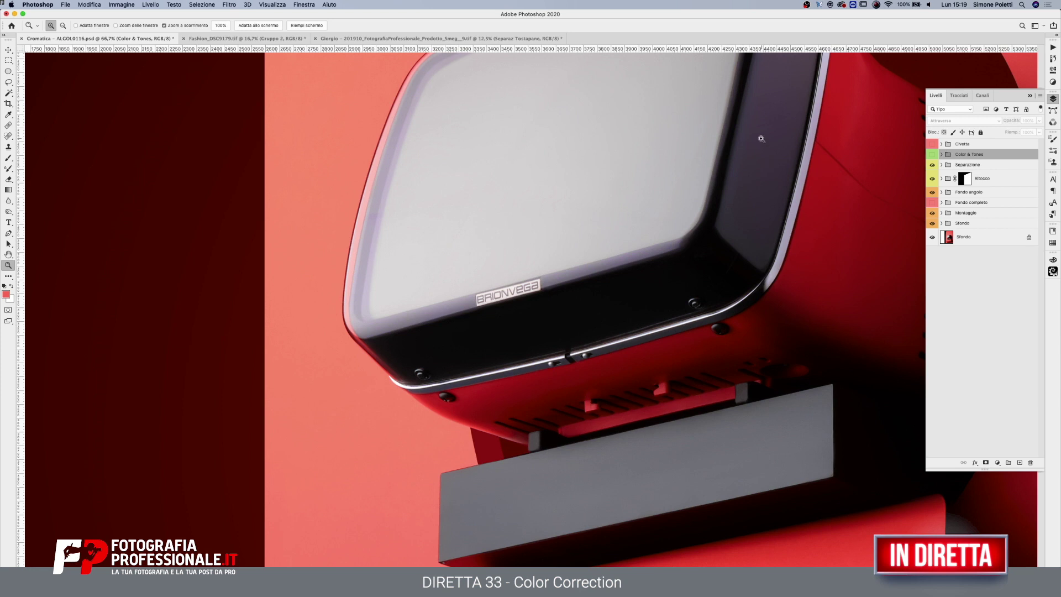
{"action": "left_click_drag", "start_coordinate": [771, 144], "coordinate": [677, 184]}
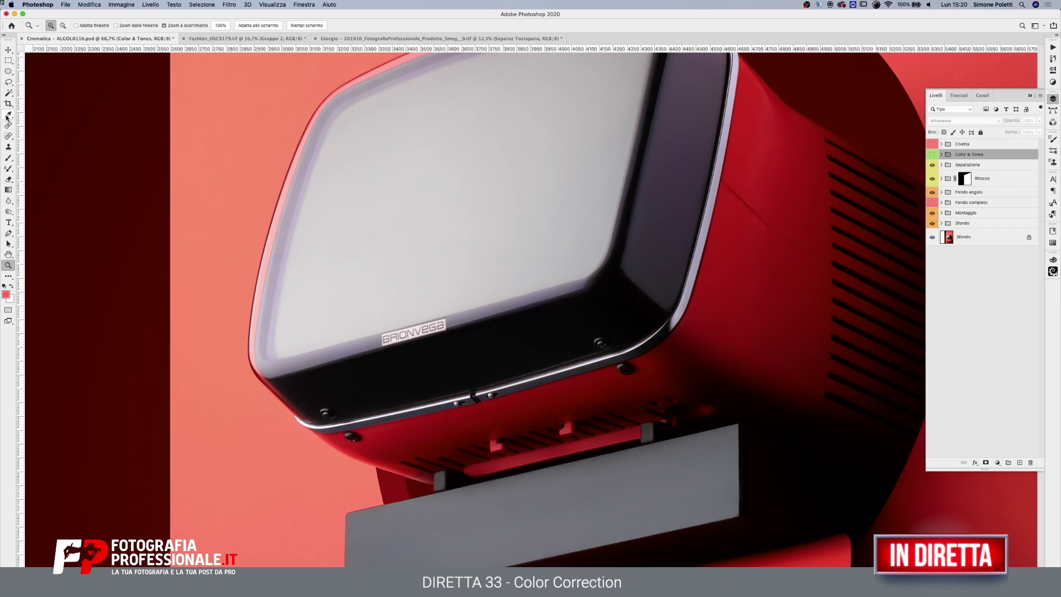
{"action": "left_click", "coordinate": [8, 115]}
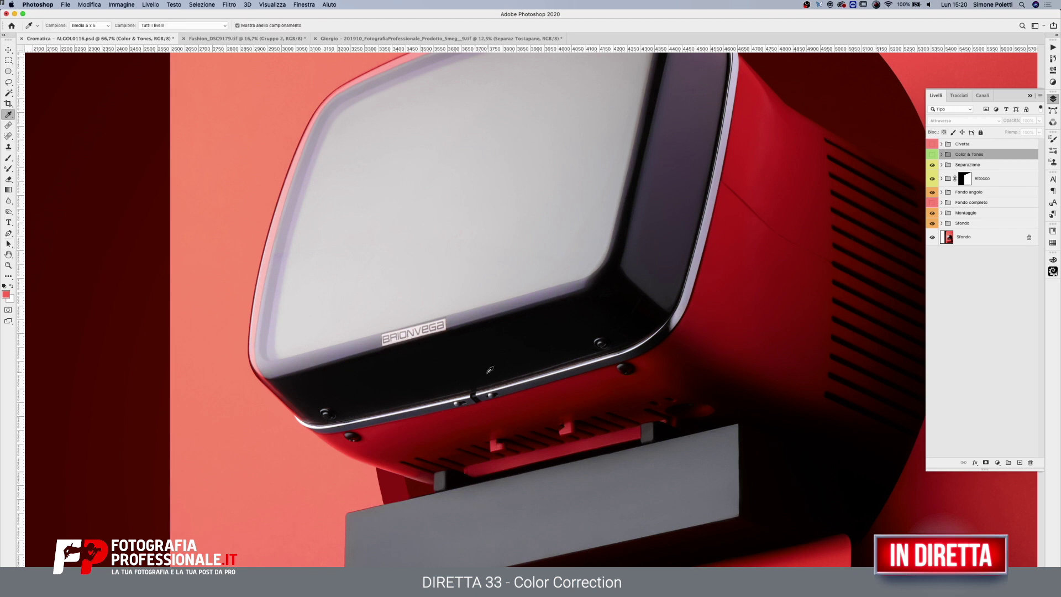
- Sample the TV's grey base and read its Lab b value in the Color Picker
{"action": "left_click", "coordinate": [601, 494]}
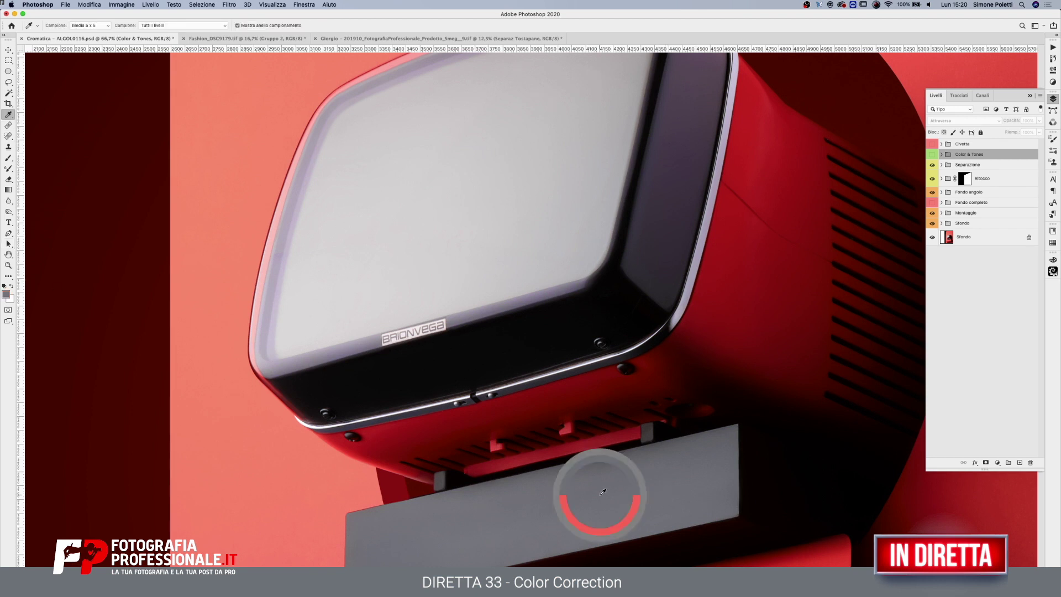
{"action": "left_click", "coordinate": [6, 294]}
{"action": "left_click_drag", "start_coordinate": [799, 173], "coordinate": [886, 161]}
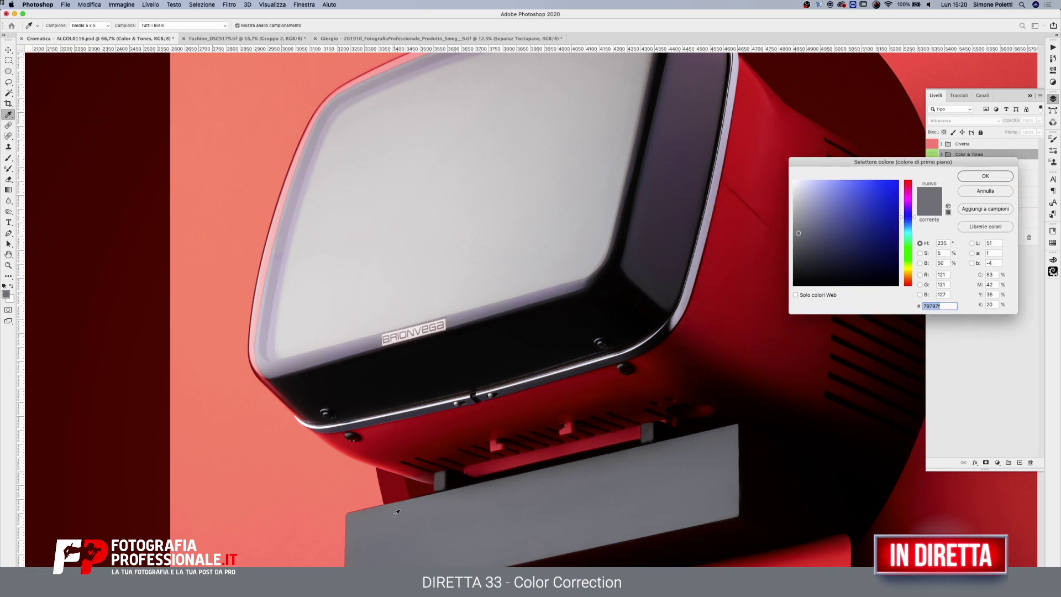
{"action": "left_click", "coordinate": [367, 519]}
{"action": "left_click", "coordinate": [417, 528]}
{"action": "left_click", "coordinate": [684, 454]}
{"action": "left_click_drag", "start_coordinate": [942, 166], "coordinate": [471, 128]}
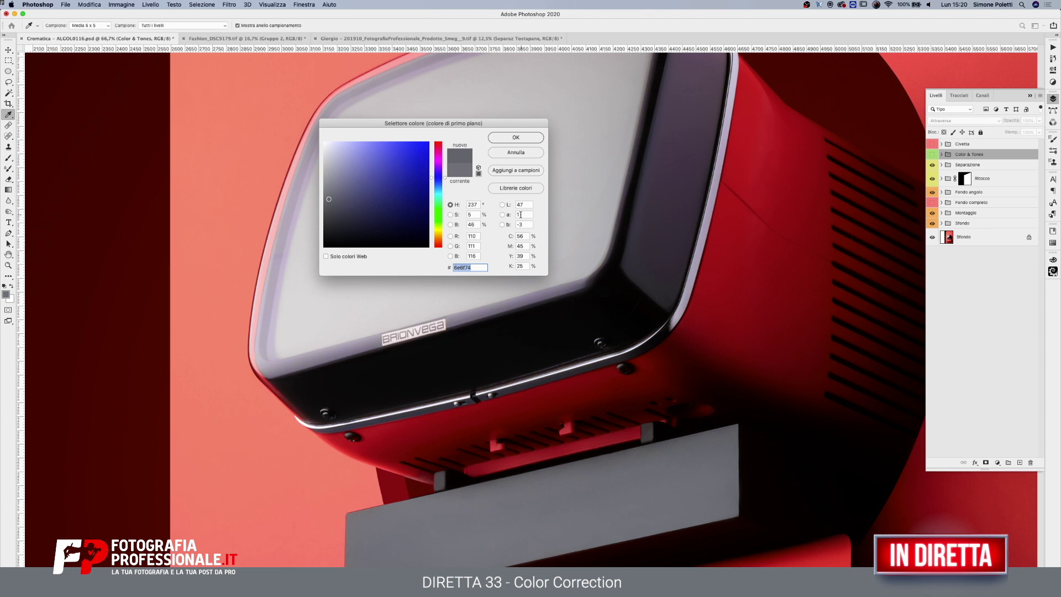
{"action": "left_click_drag", "start_coordinate": [528, 224], "coordinate": [515, 224]}
- Sample the dark TV bezel and the light grey screen at several spots
{"action": "left_click", "coordinate": [673, 190]}
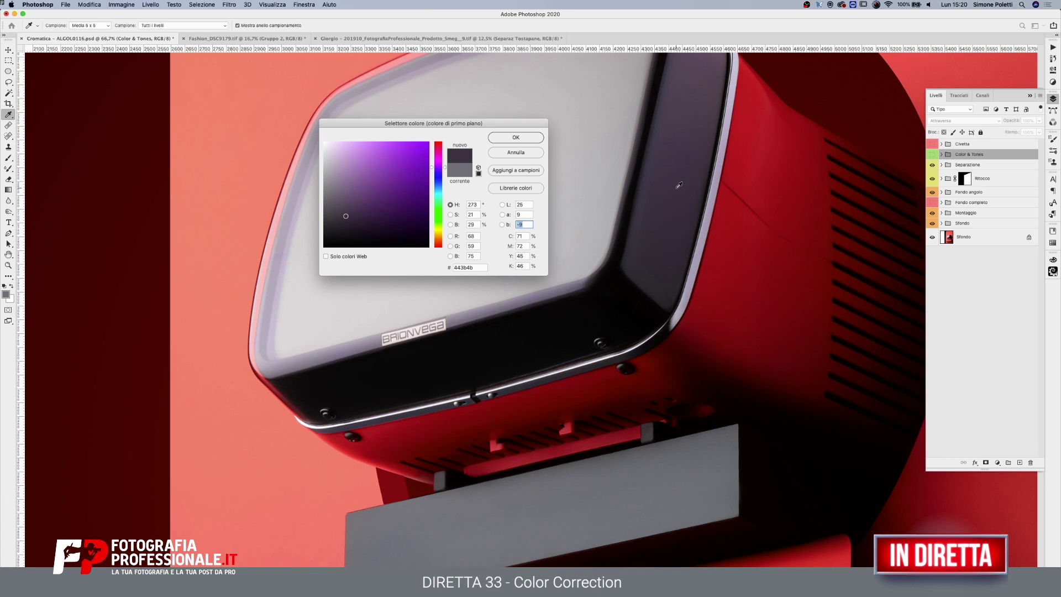
{"action": "left_click", "coordinate": [635, 261]}
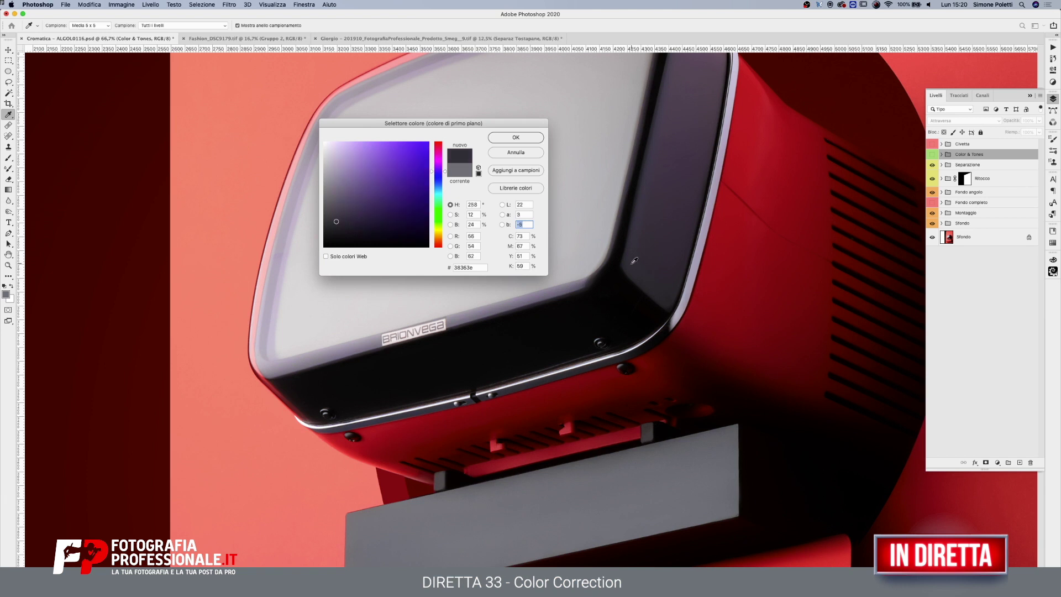
{"action": "left_click", "coordinate": [677, 178]}
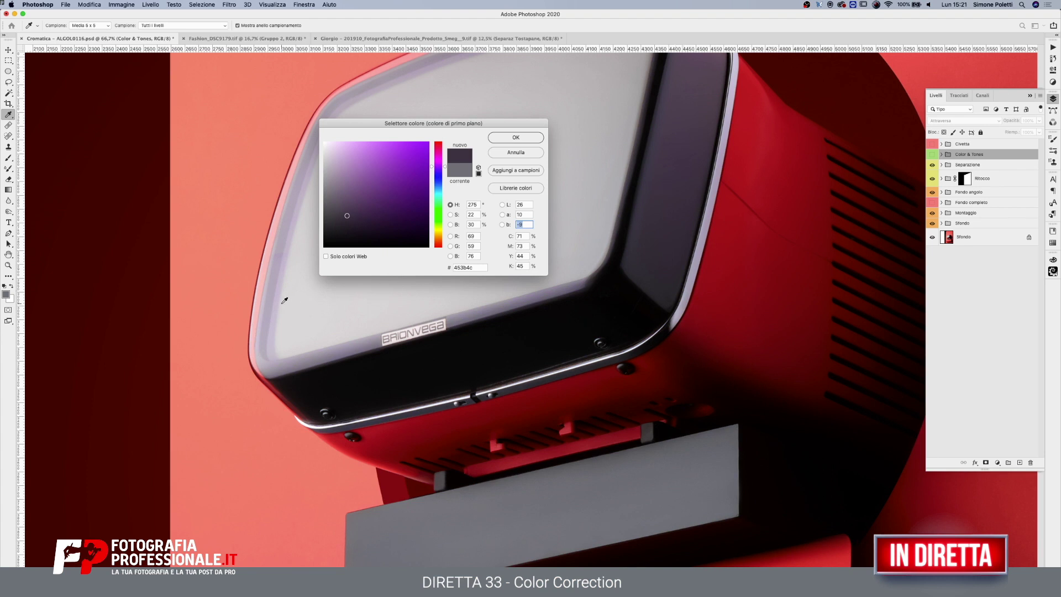
{"action": "left_click", "coordinate": [350, 295]}
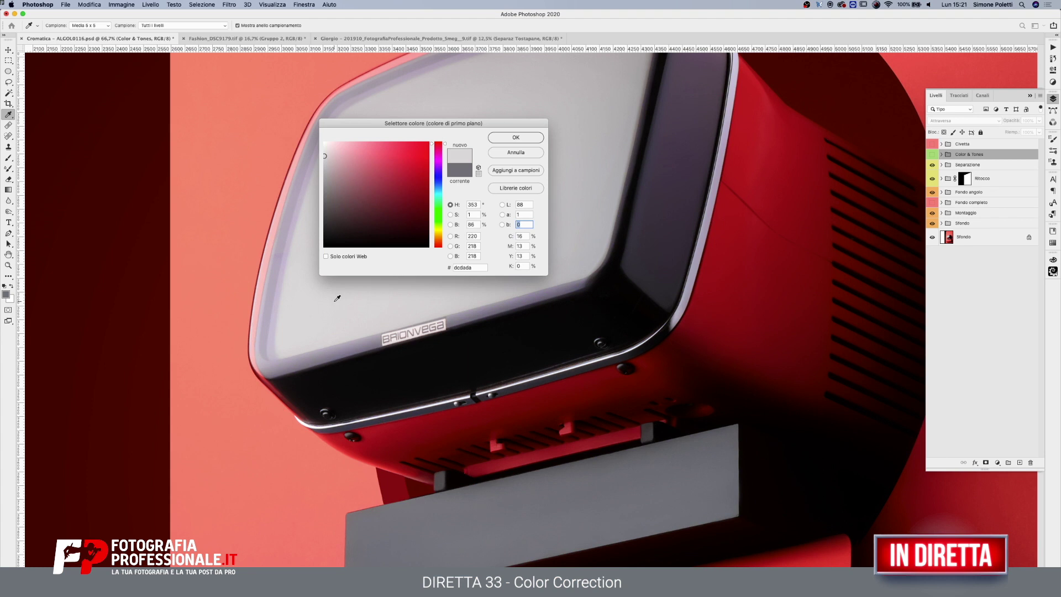
{"action": "left_click", "coordinate": [589, 71]}
{"action": "left_click", "coordinate": [337, 289]}
{"action": "left_click", "coordinate": [278, 306]}
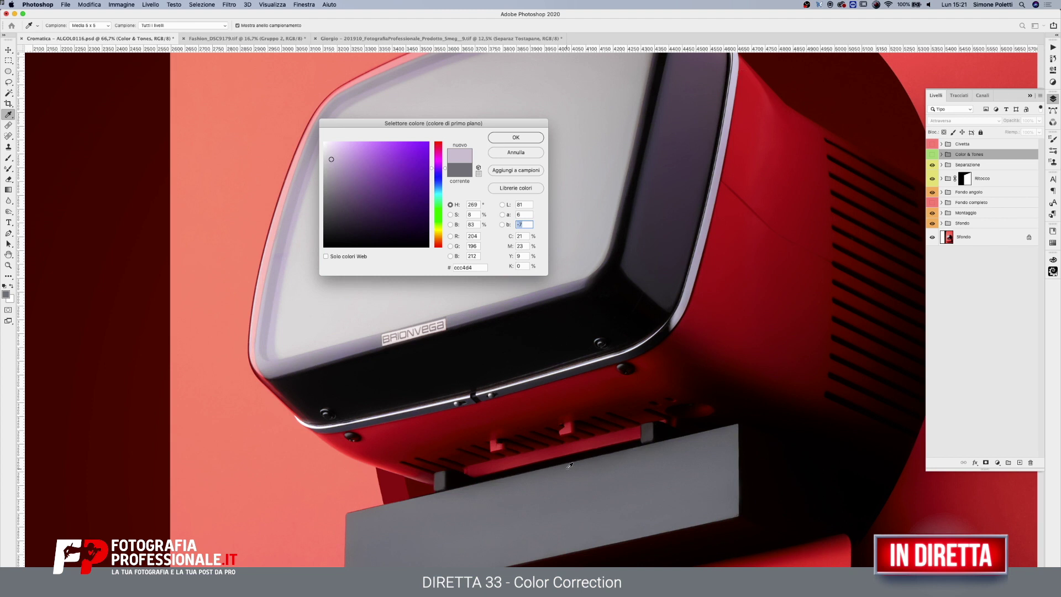
- Resample the grey base and accept #75767C as the foreground colour
{"action": "left_click", "coordinate": [380, 544]}
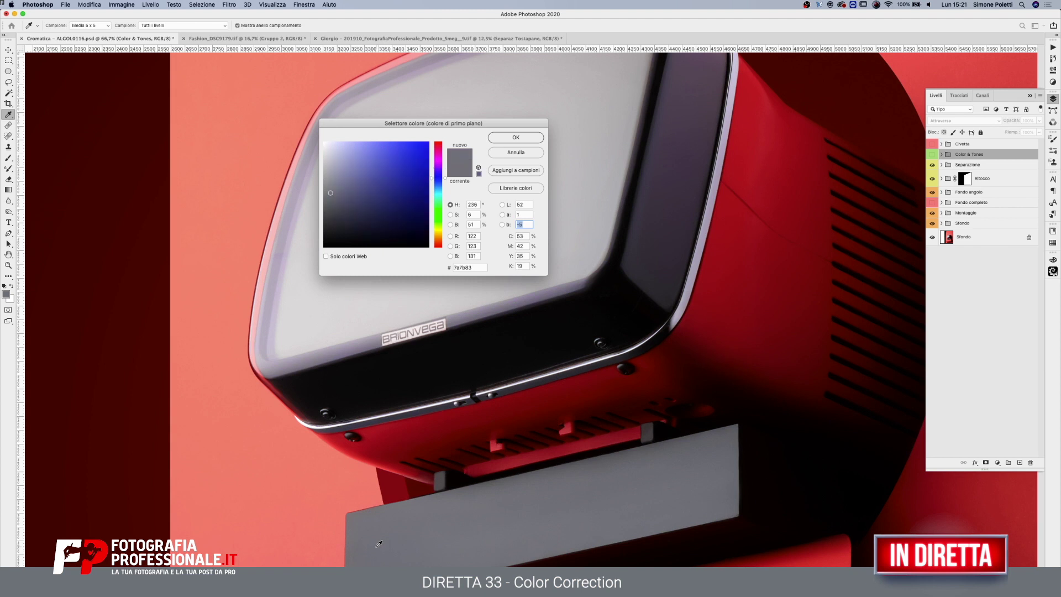
{"action": "left_click", "coordinate": [715, 460]}
{"action": "left_click", "coordinate": [370, 550]}
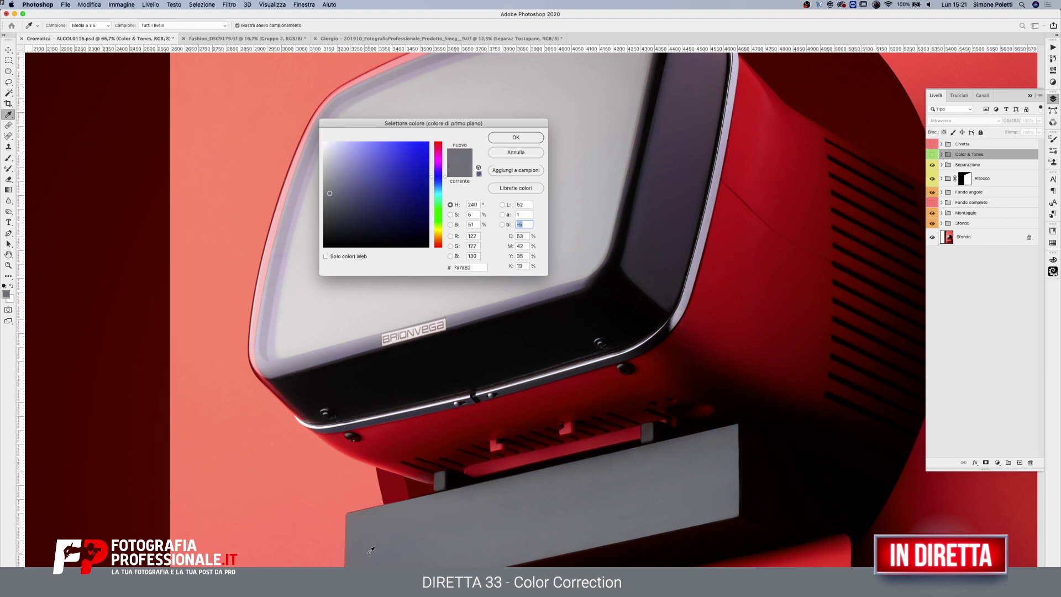
{"action": "left_click", "coordinate": [721, 457]}
{"action": "left_click", "coordinate": [720, 468]}
{"action": "scroll", "coordinate": [688, 481], "scroll_direction": "down", "scroll_amount": 5}
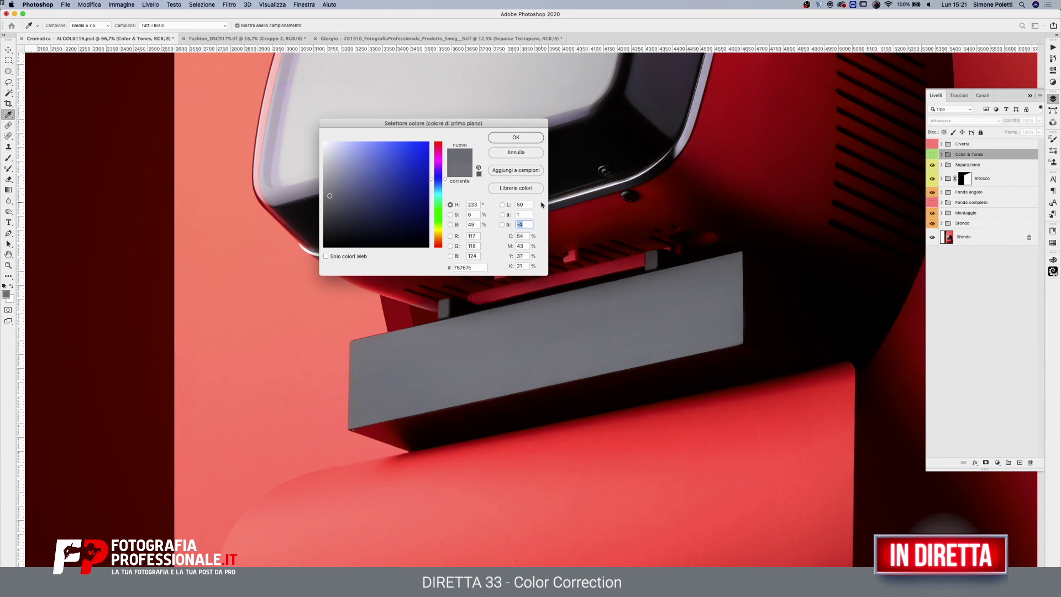
{"action": "left_click", "coordinate": [516, 137]}
- Zoom out to 25% to see more of the TV
{"action": "key", "text": "z"}
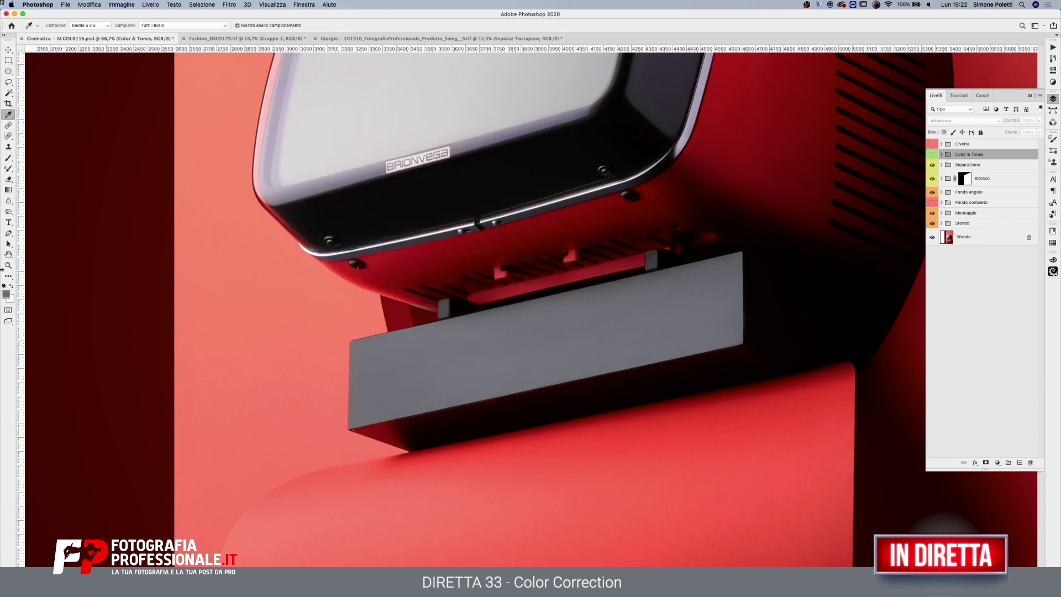
{"action": "left_click", "coordinate": [463, 269], "text": "alt"}
{"action": "left_click", "coordinate": [530, 221], "text": "alt"}
- Sample the red wall (#F96E63), check its Lab a and b values, then zoom back in
{"action": "left_click", "coordinate": [604, 172], "text": "alt"}
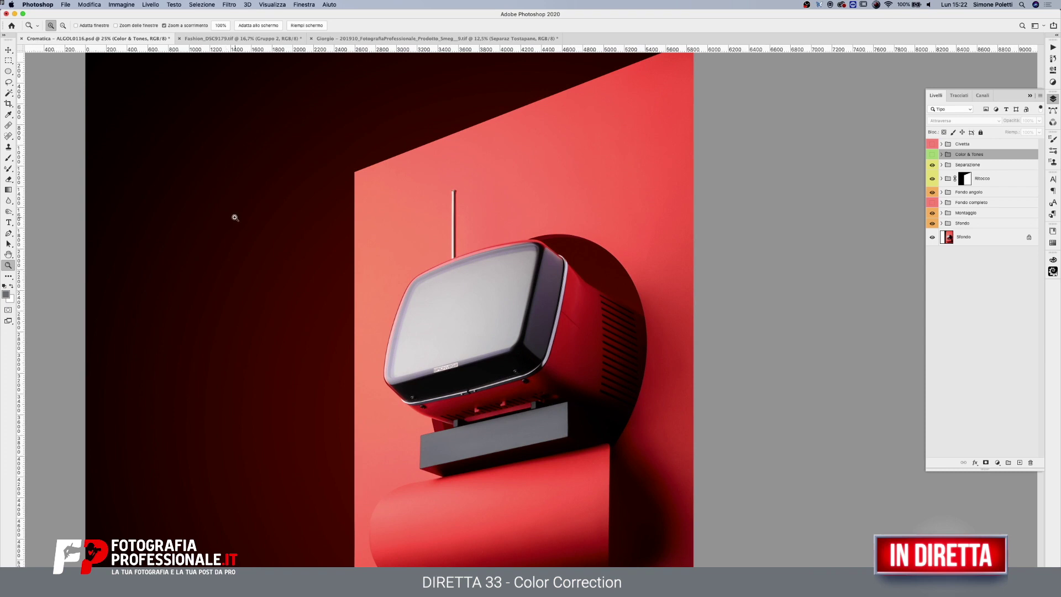
{"action": "left_click", "coordinate": [7, 115]}
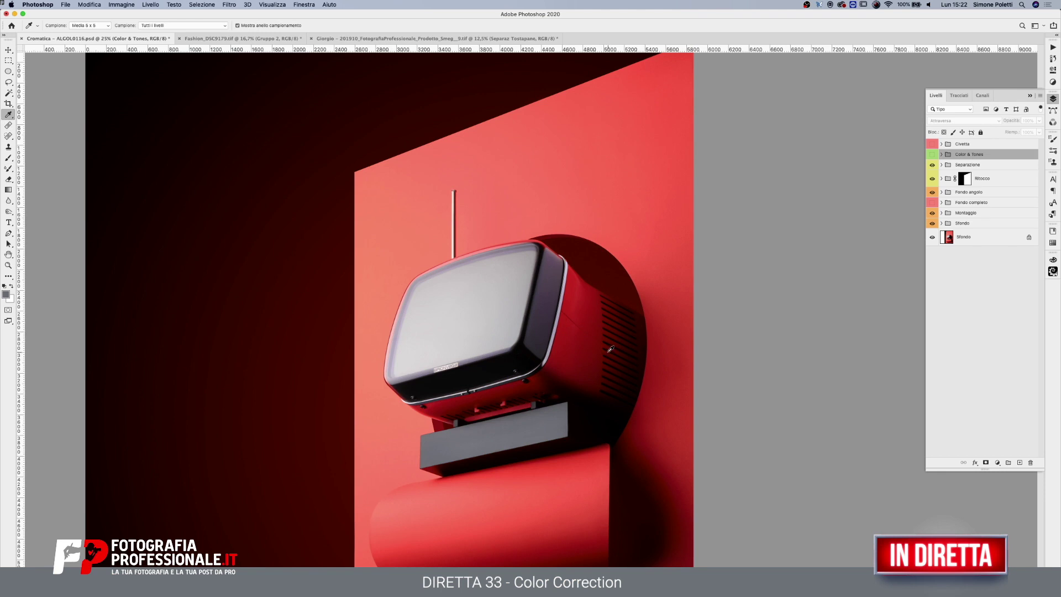
{"action": "left_click", "coordinate": [584, 157]}
{"action": "left_click", "coordinate": [6, 294]}
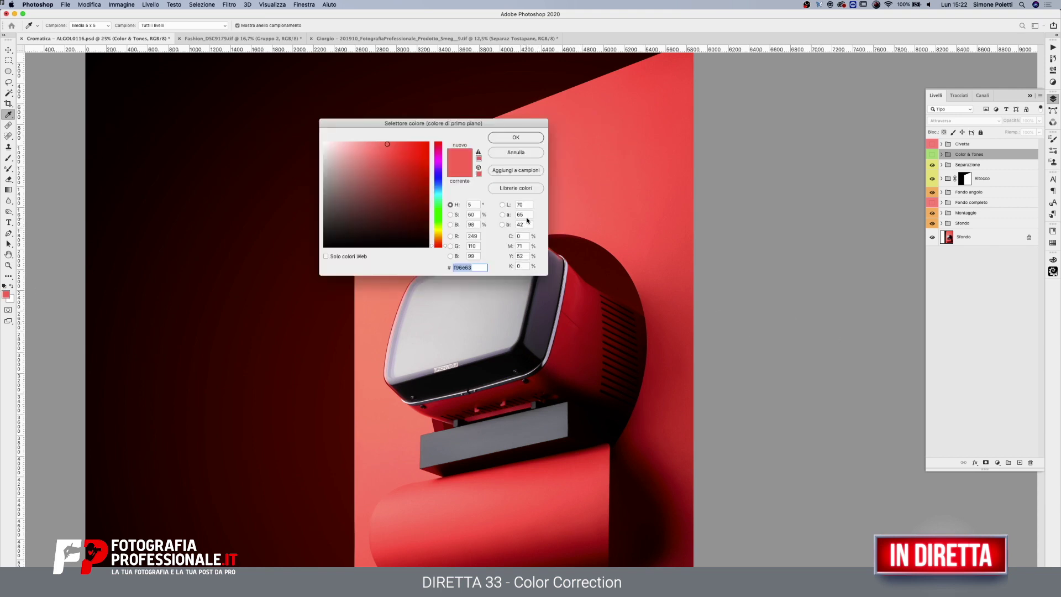
{"action": "left_click", "coordinate": [525, 215]}
{"action": "left_click", "coordinate": [523, 225]}
{"action": "left_click", "coordinate": [526, 153]}
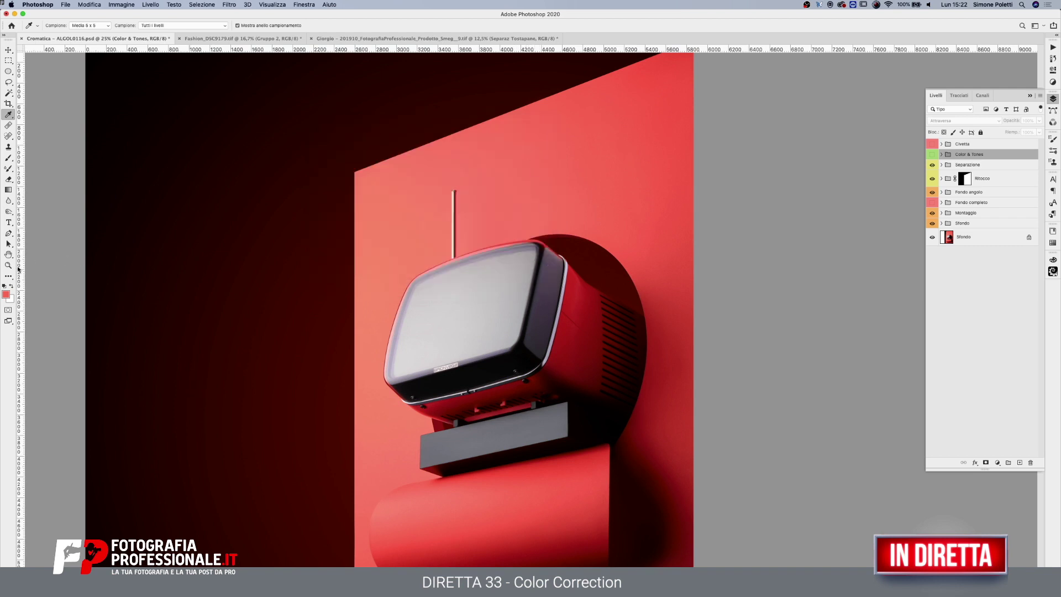
{"action": "left_click", "coordinate": [8, 266]}
{"action": "left_click", "coordinate": [495, 417]}
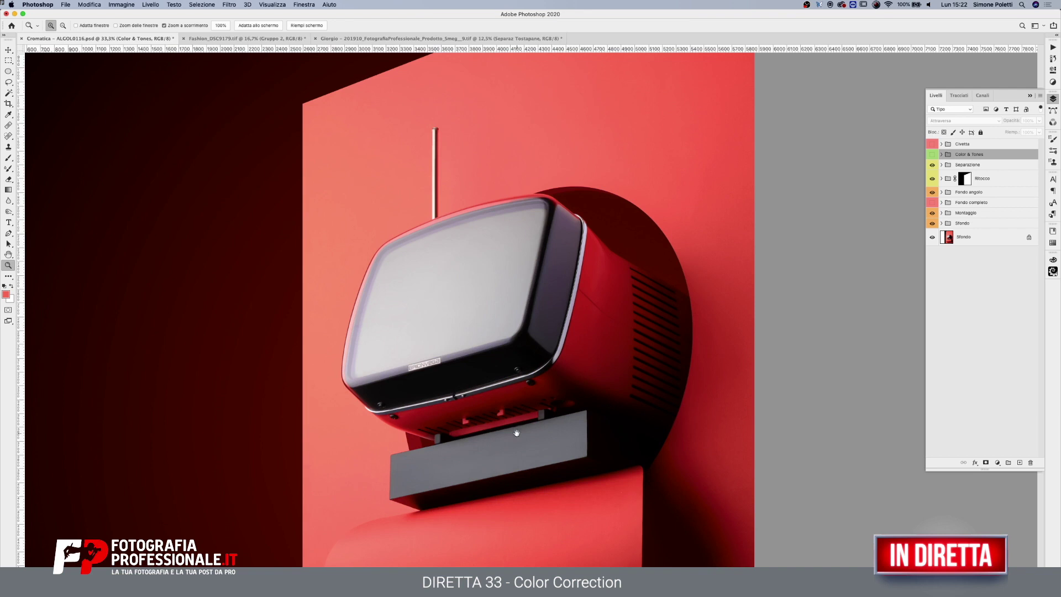
- Sample the light grey TV screen, check its values, and pan to show the antenna
{"action": "left_click_drag", "start_coordinate": [516, 431], "coordinate": [512, 332]}
{"action": "left_click", "coordinate": [9, 114]}
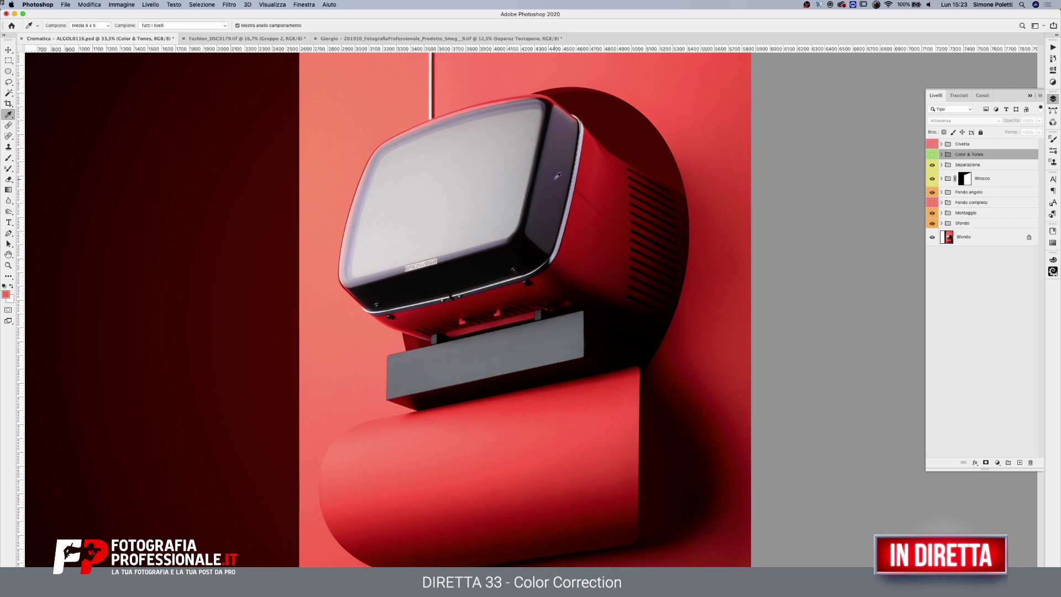
{"action": "left_click", "coordinate": [474, 173]}
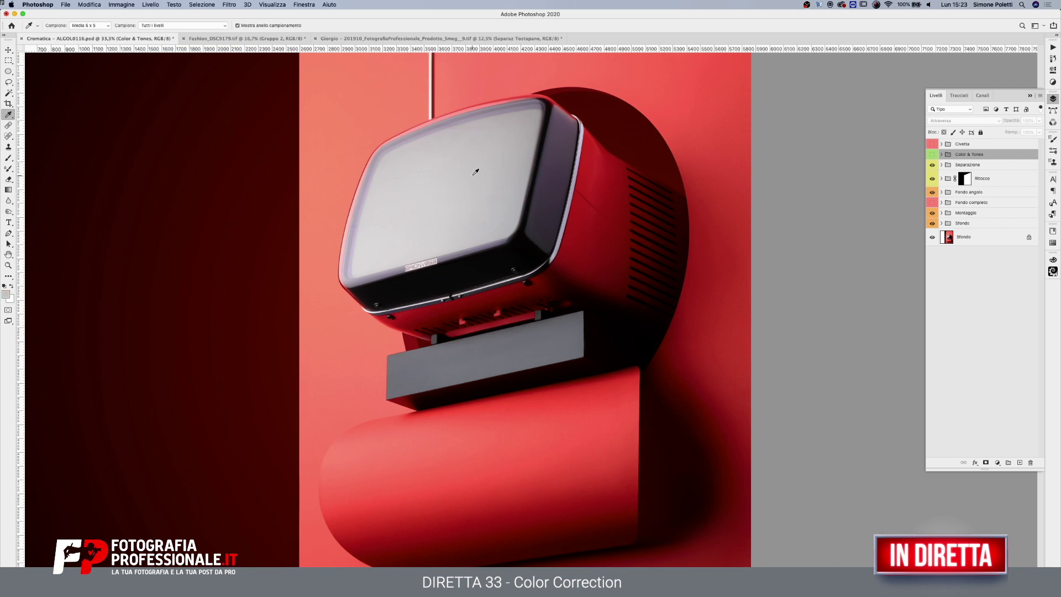
{"action": "left_click", "coordinate": [7, 295]}
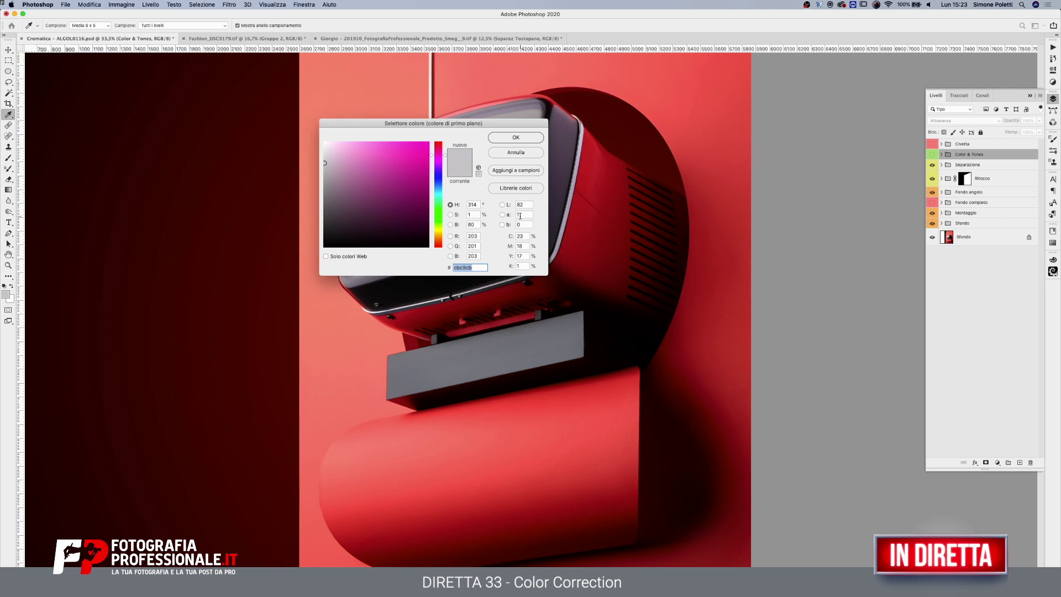
{"action": "left_click", "coordinate": [532, 153]}
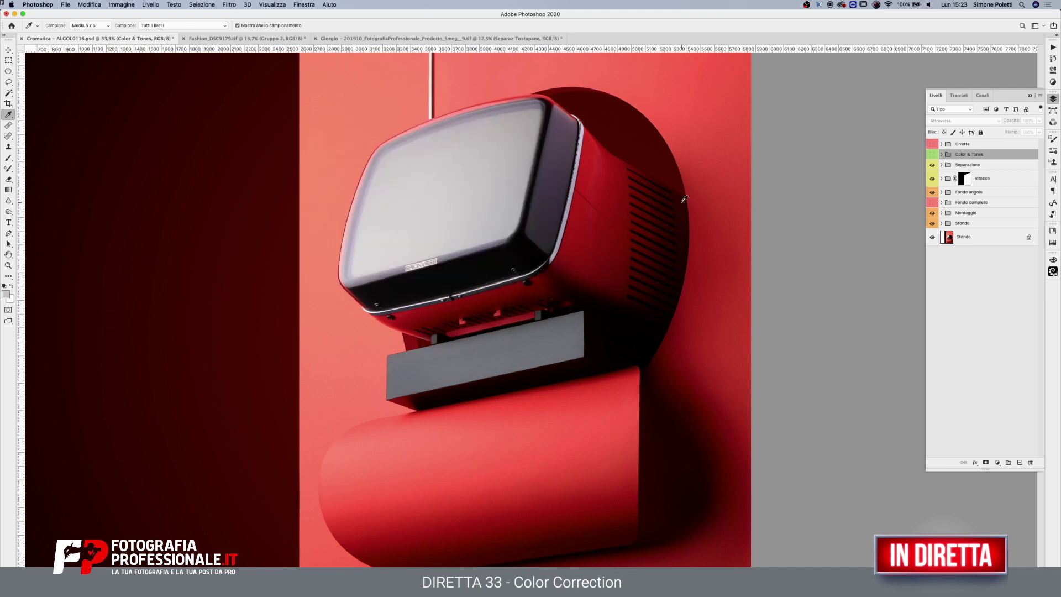
{"action": "mouse_move", "coordinate": [528, 219]}
{"action": "left_mouse_down"}
{"action": "mouse_move", "coordinate": [626, 281]}
{"action": "mouse_move", "coordinate": [616, 219]}
{"action": "mouse_move", "coordinate": [625, 253]}
{"action": "left_mouse_up"}
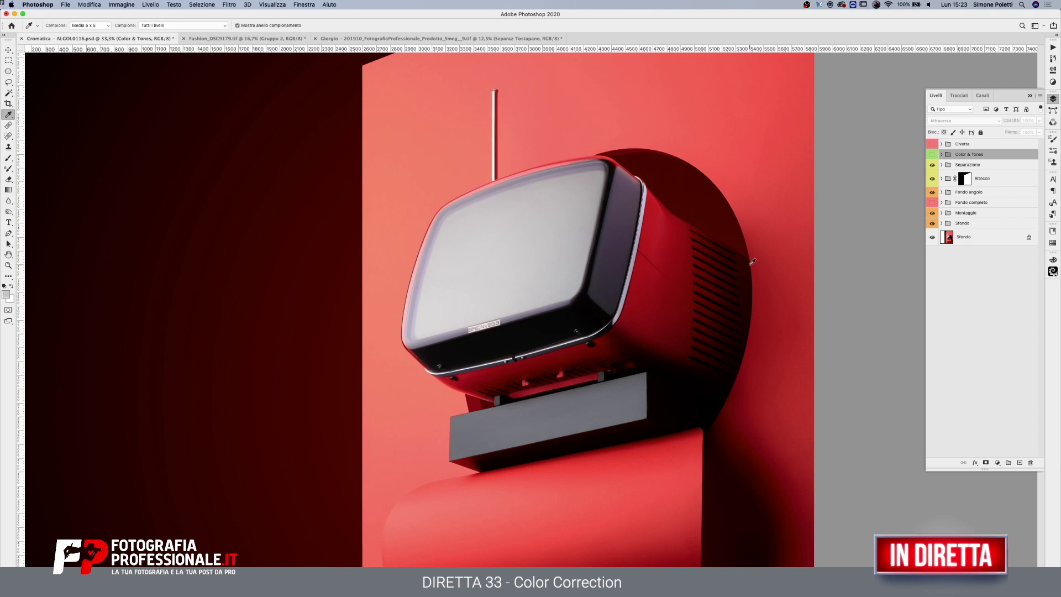
- Zoom out to the whole photo and sample a greyish lavender from the TV
{"action": "left_click", "coordinate": [9, 266]}
{"action": "left_click", "coordinate": [458, 257], "text": "alt"}
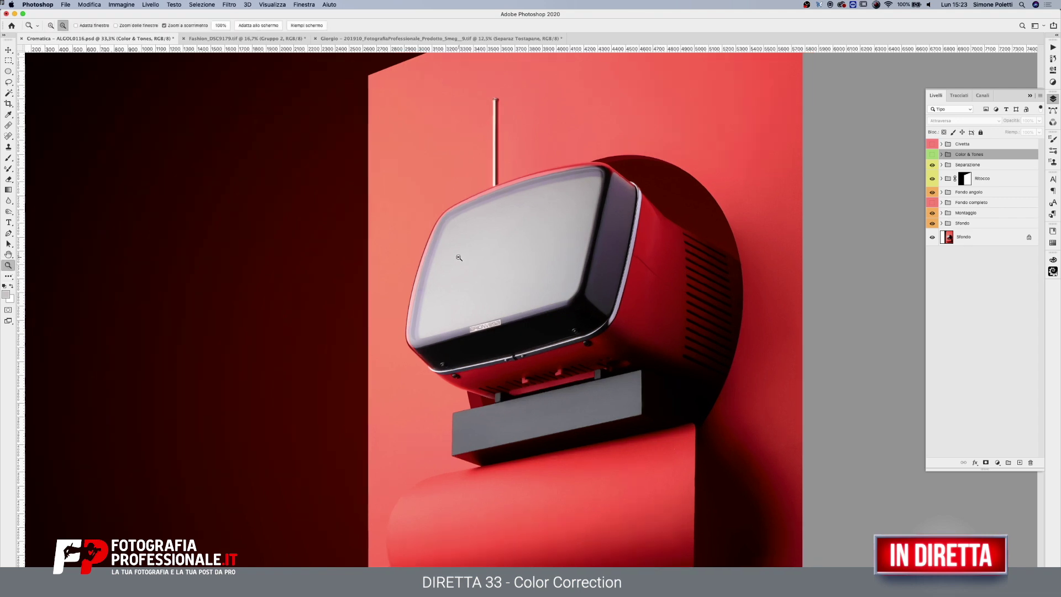
{"action": "left_click", "coordinate": [492, 290], "text": "alt"}
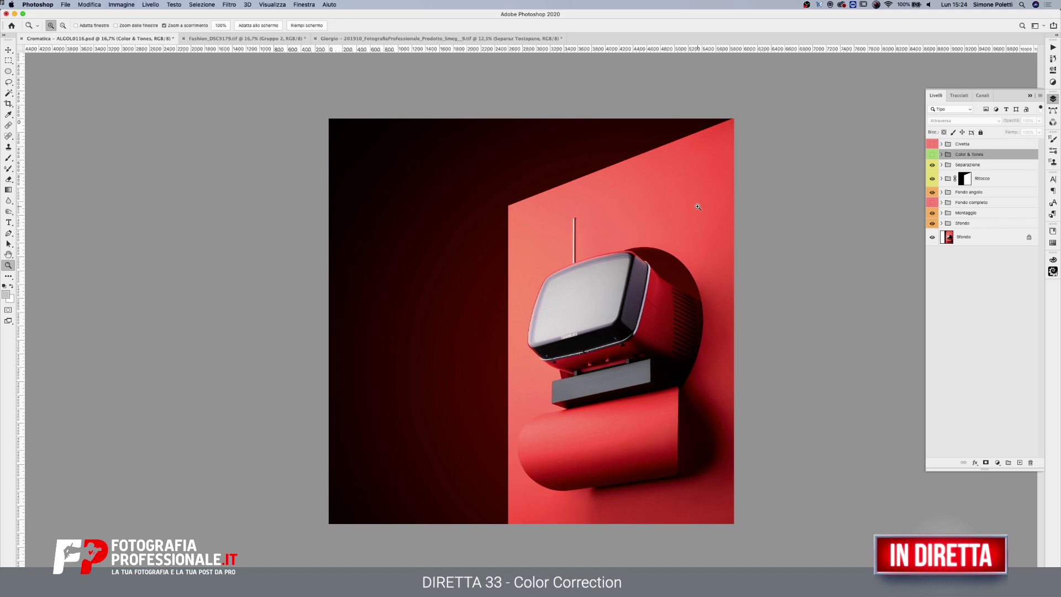
{"action": "left_click", "coordinate": [609, 309]}
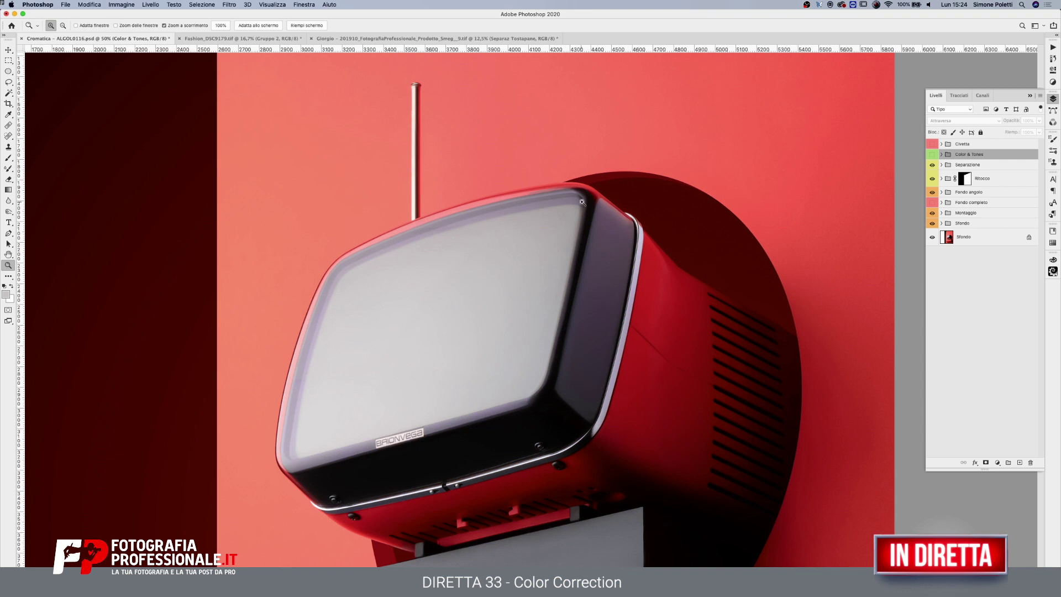
{"action": "left_click", "coordinate": [551, 313], "text": "alt"}
{"action": "left_click", "coordinate": [551, 313], "text": "alt"}
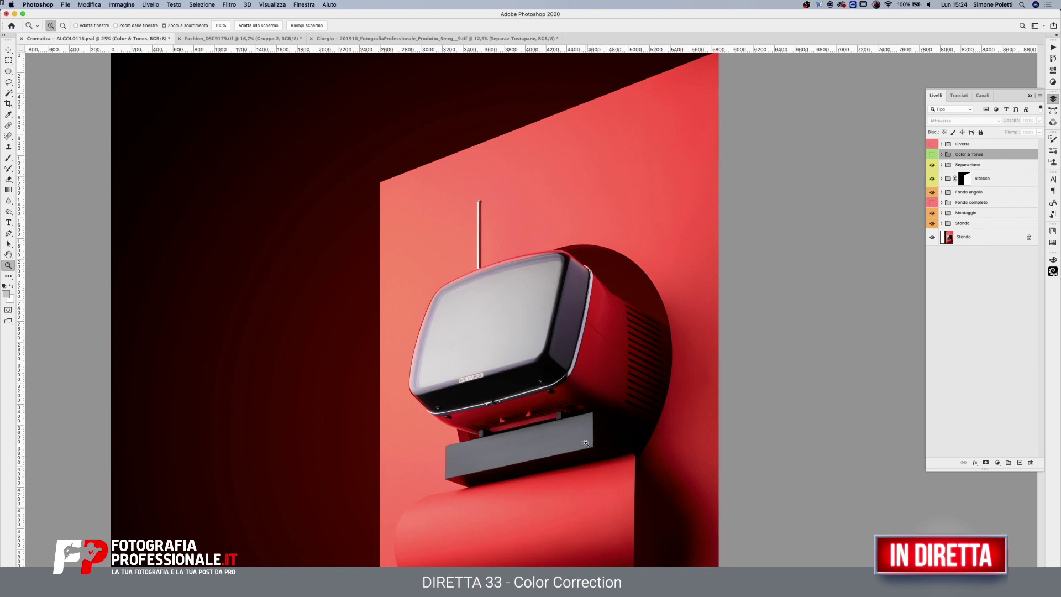
{"action": "left_click", "coordinate": [9, 115]}
{"action": "left_click", "coordinate": [513, 441]}
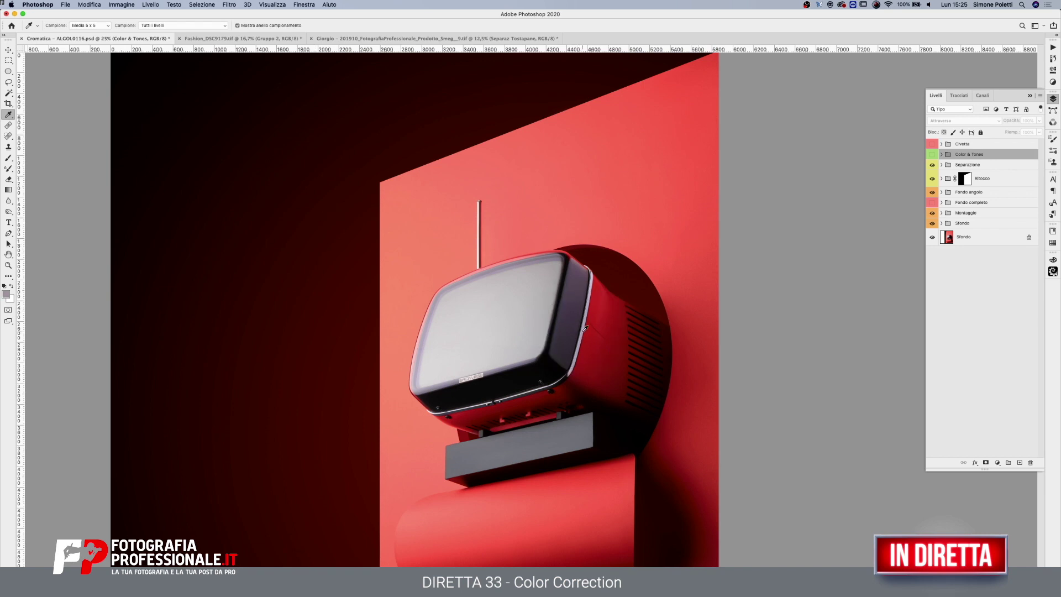
{"action": "left_click", "coordinate": [10, 297]}
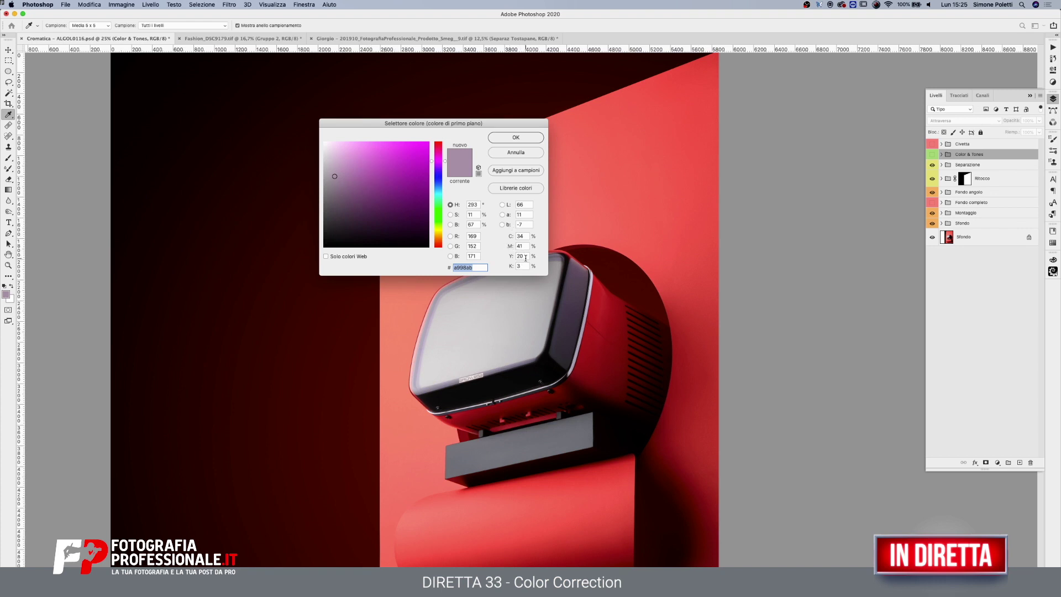
{"action": "left_click", "coordinate": [524, 236]}
{"action": "left_click", "coordinate": [516, 153]}
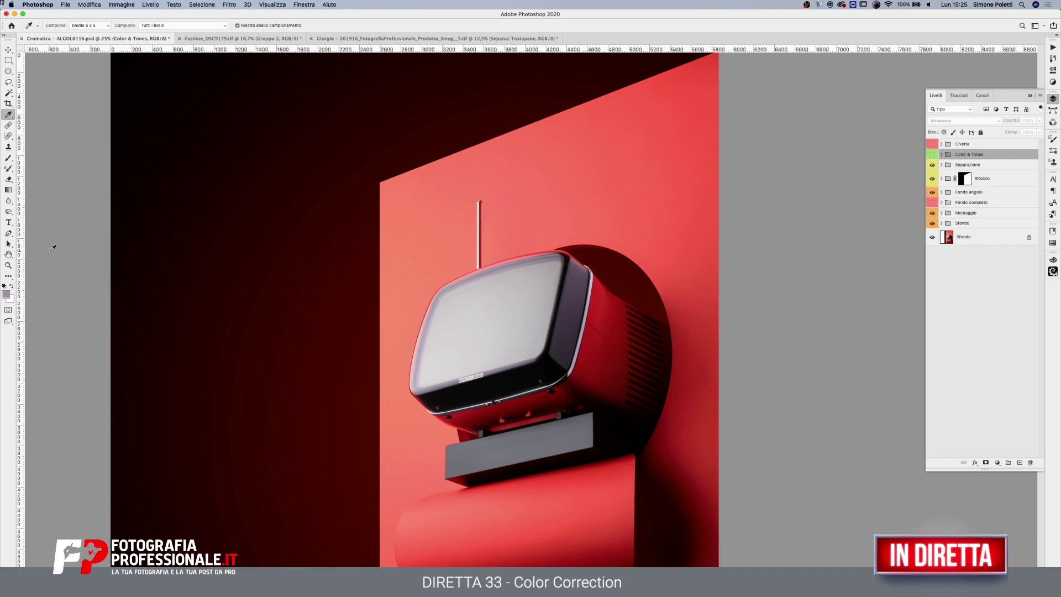
{"action": "left_click", "coordinate": [8, 265]}
{"action": "left_click", "coordinate": [444, 294]}
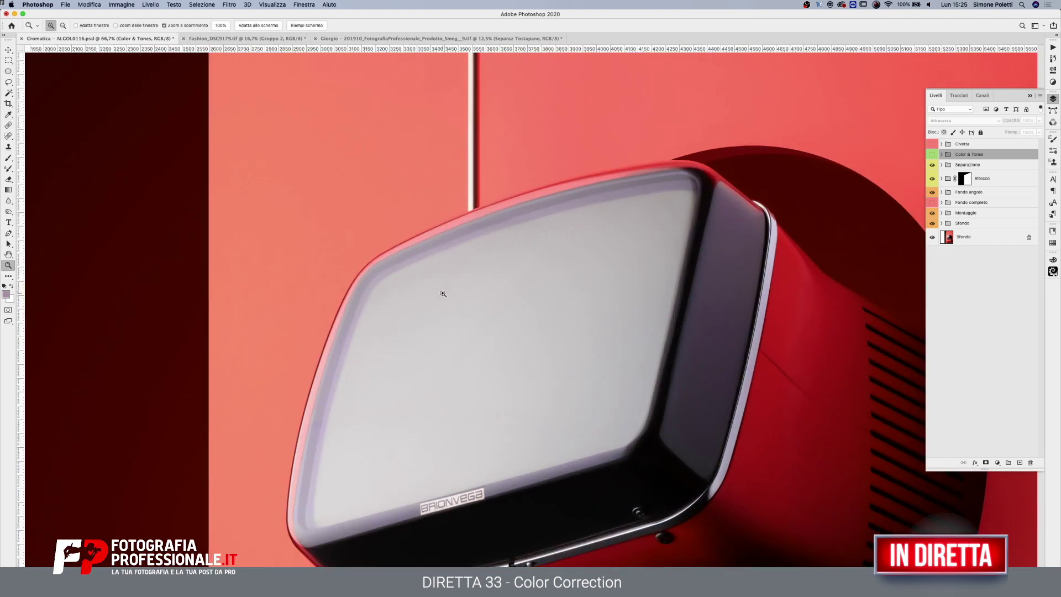
{"action": "left_click", "coordinate": [443, 293]}
{"action": "left_click_drag", "start_coordinate": [379, 351], "coordinate": [673, 159]}
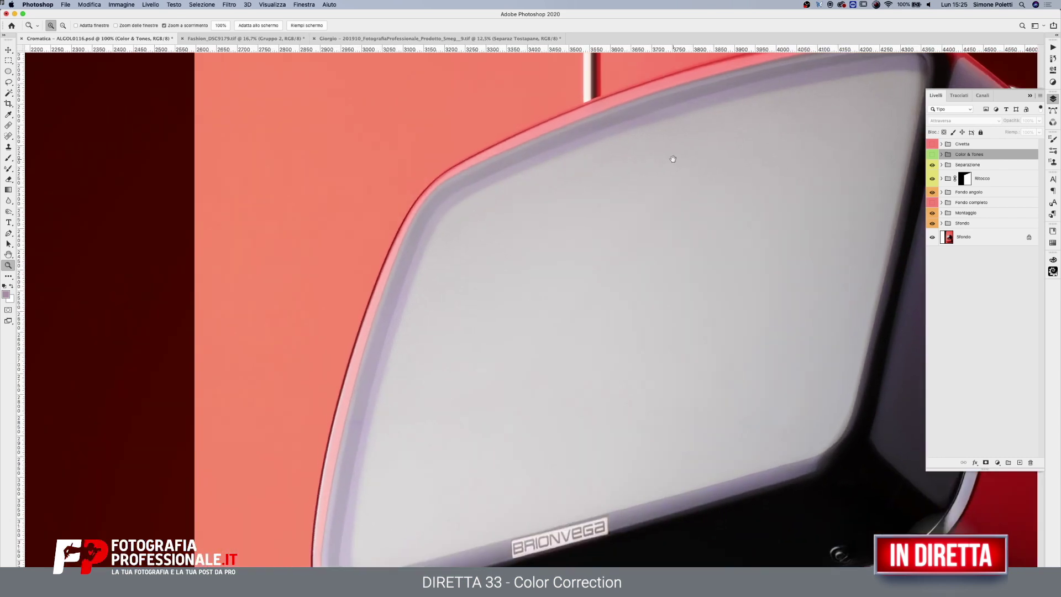
{"action": "left_click", "coordinate": [369, 334]}
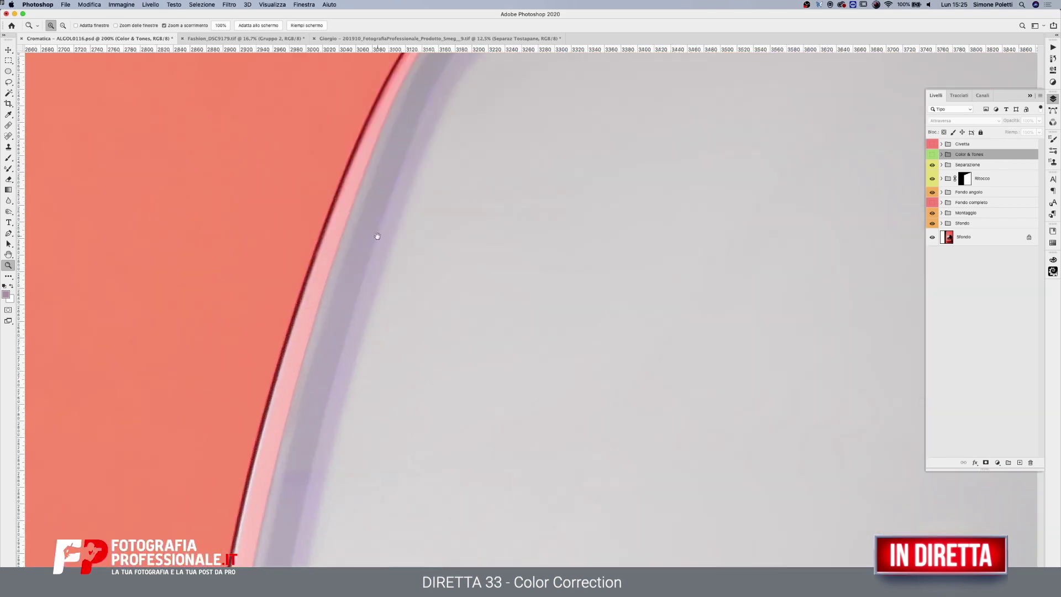
{"action": "left_click_drag", "start_coordinate": [377, 236], "coordinate": [332, 441]}
{"action": "left_click_drag", "start_coordinate": [384, 284], "coordinate": [462, 279]}
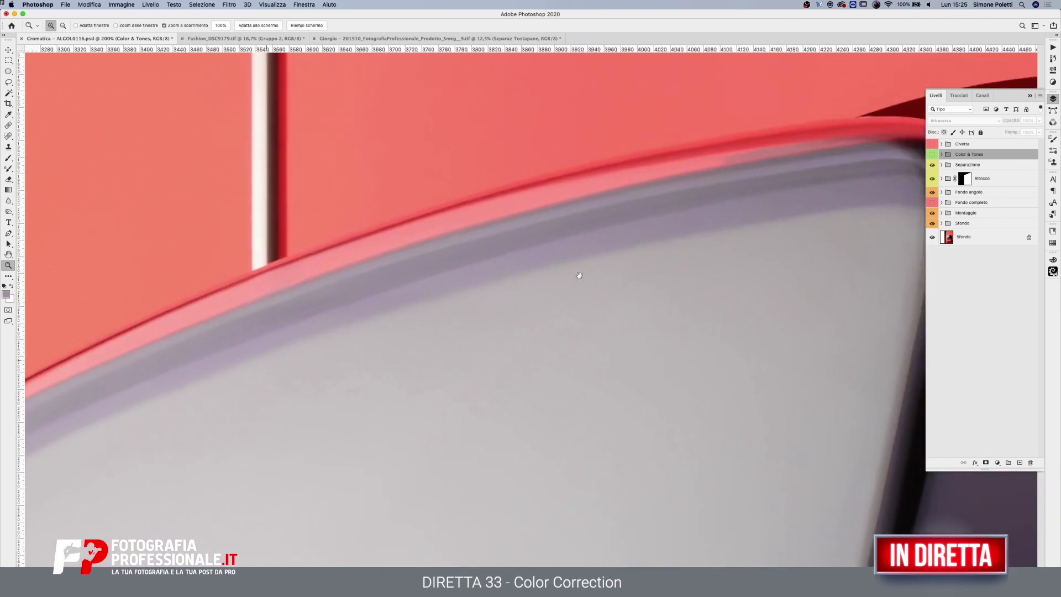
{"action": "left_click", "coordinate": [388, 307], "text": "alt"}
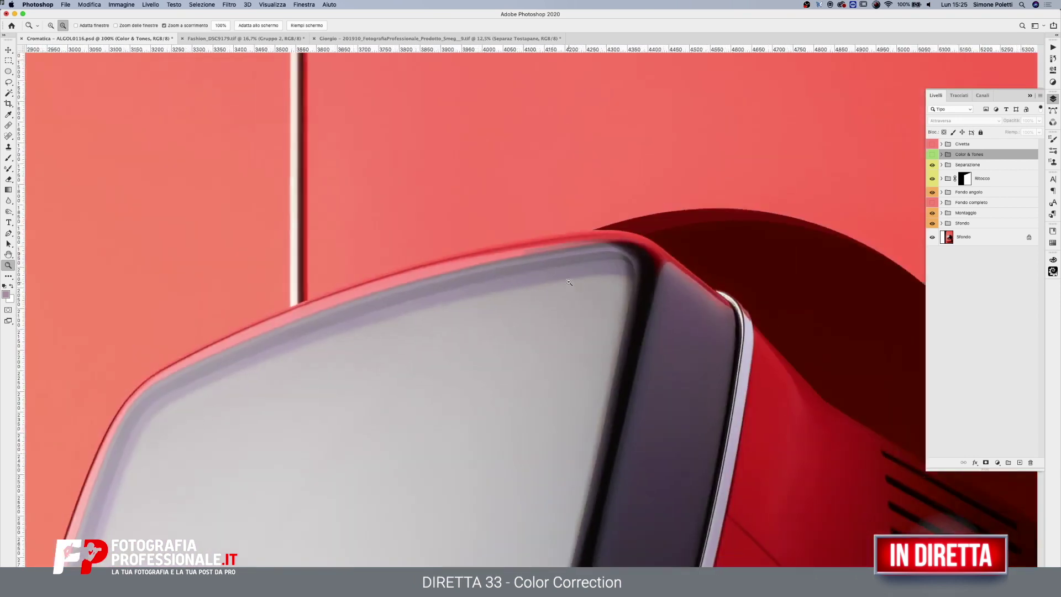
{"action": "left_click", "coordinate": [569, 282], "text": "alt"}
{"action": "scroll", "coordinate": [619, 248], "scroll_direction": "down", "scroll_amount": 5}
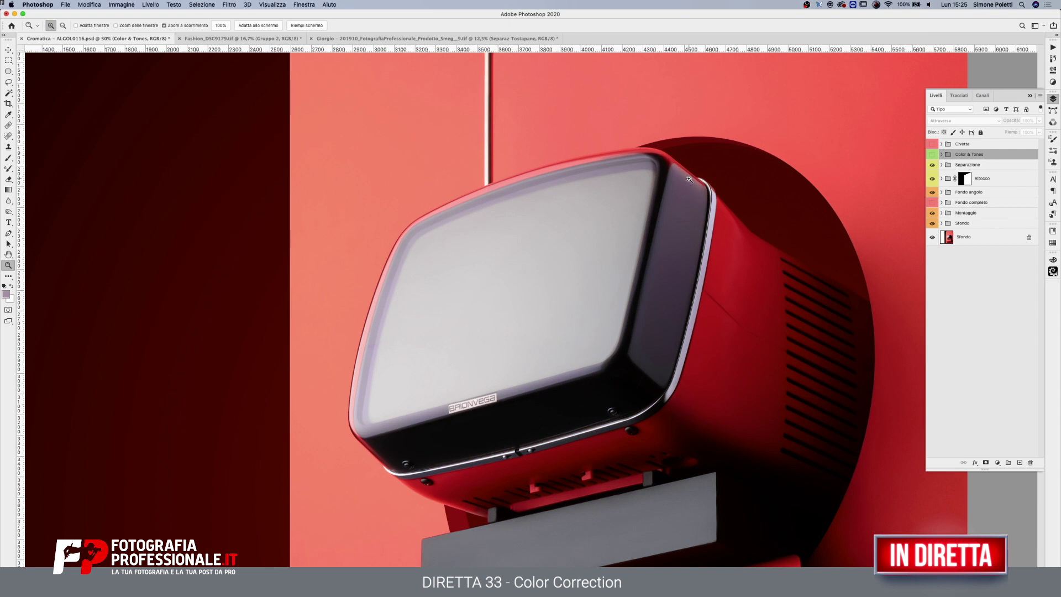
{"action": "left_click", "coordinate": [609, 299], "text": "alt"}
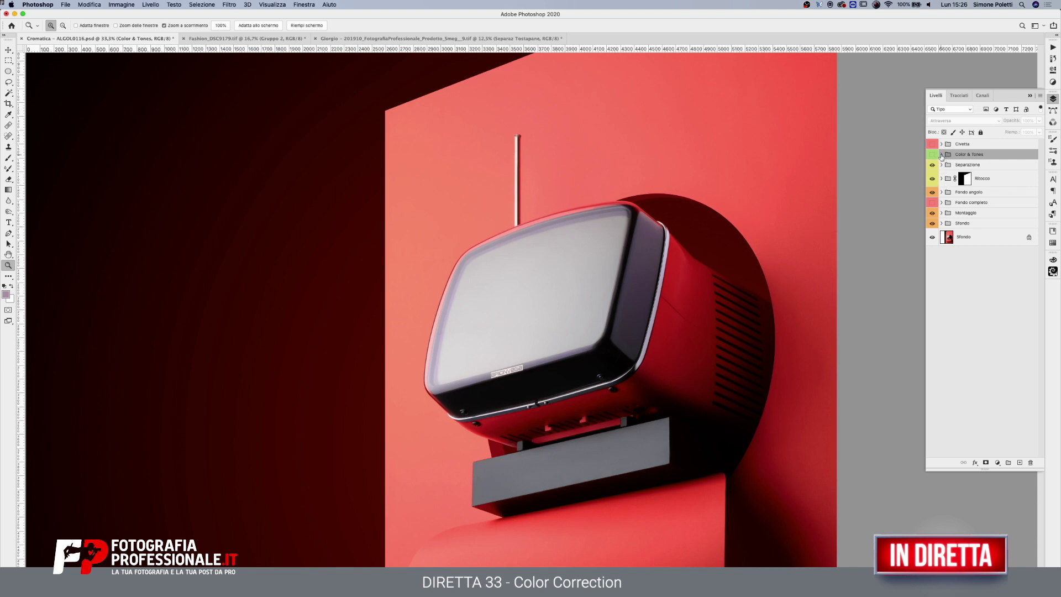
{"action": "left_click", "coordinate": [645, 390], "text": "alt"}
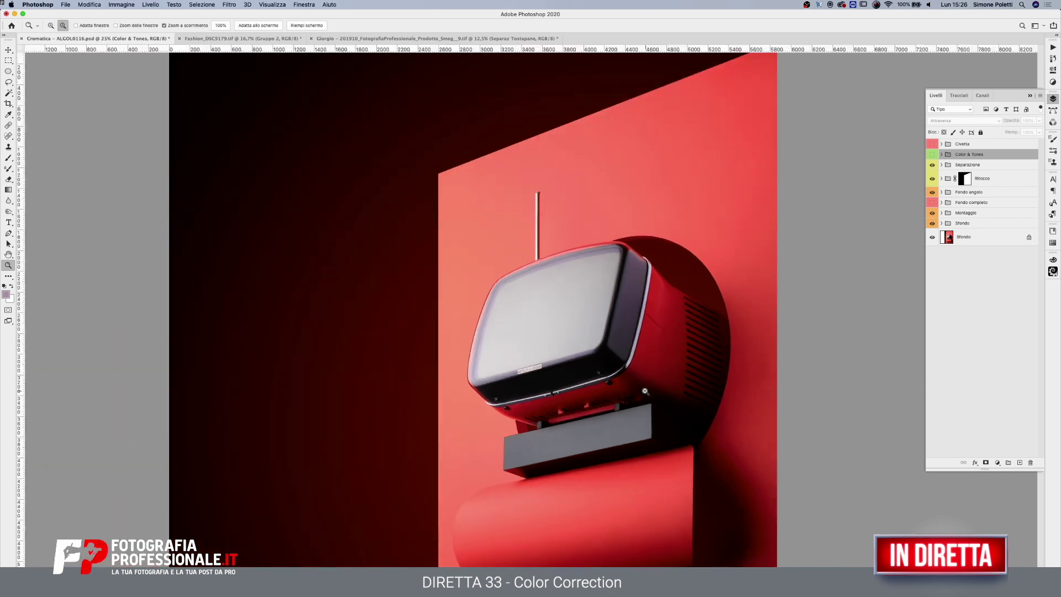
{"action": "left_click", "coordinate": [644, 391], "text": "alt"}
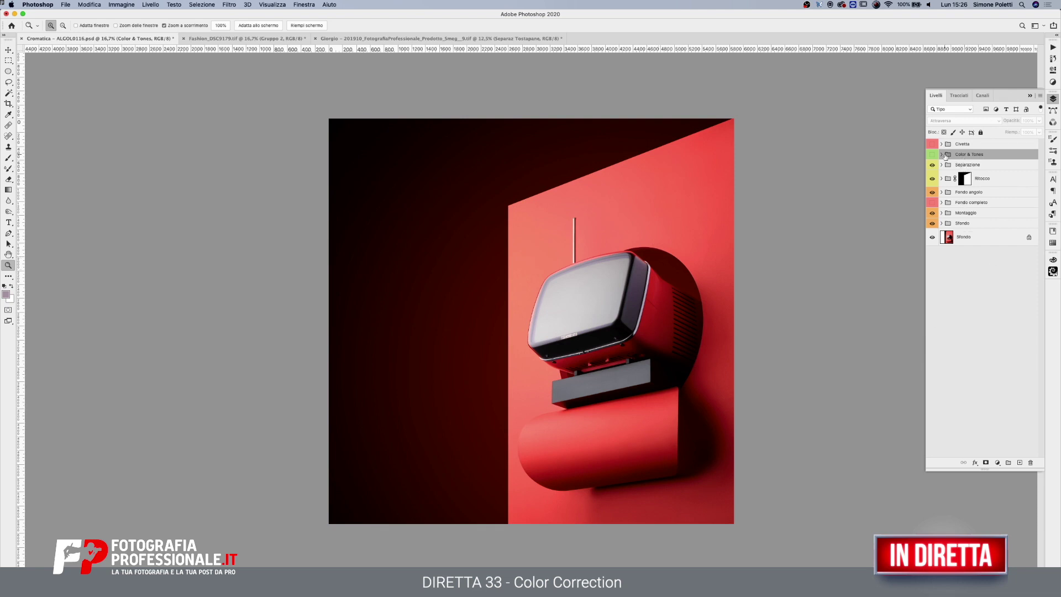
- Add a Curves layer above Separazione with its midpoint pulled down to darken the image
{"action": "left_click", "coordinate": [974, 166]}
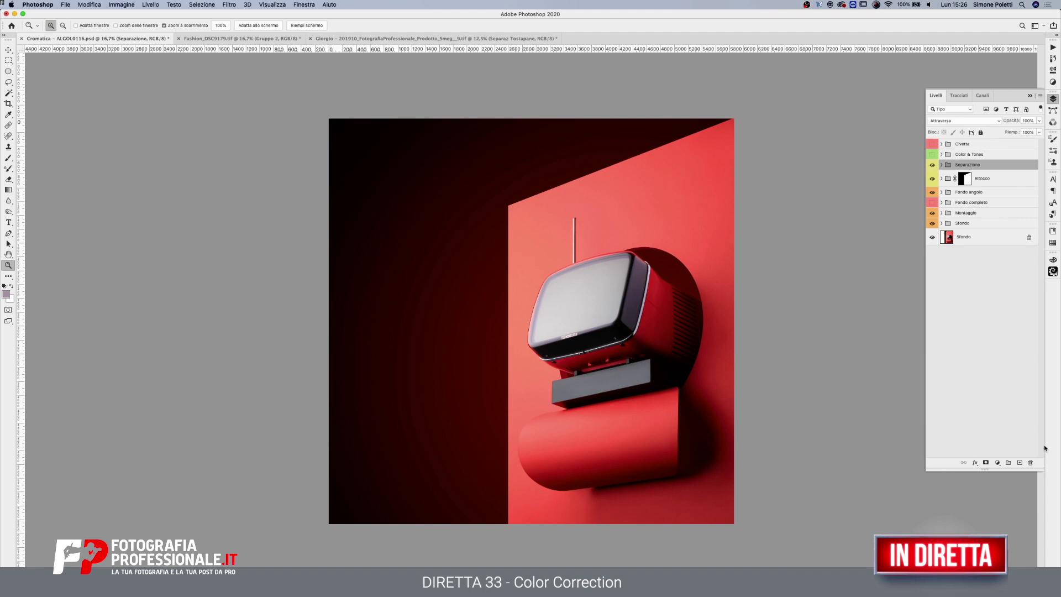
{"action": "left_click", "coordinate": [997, 463]}
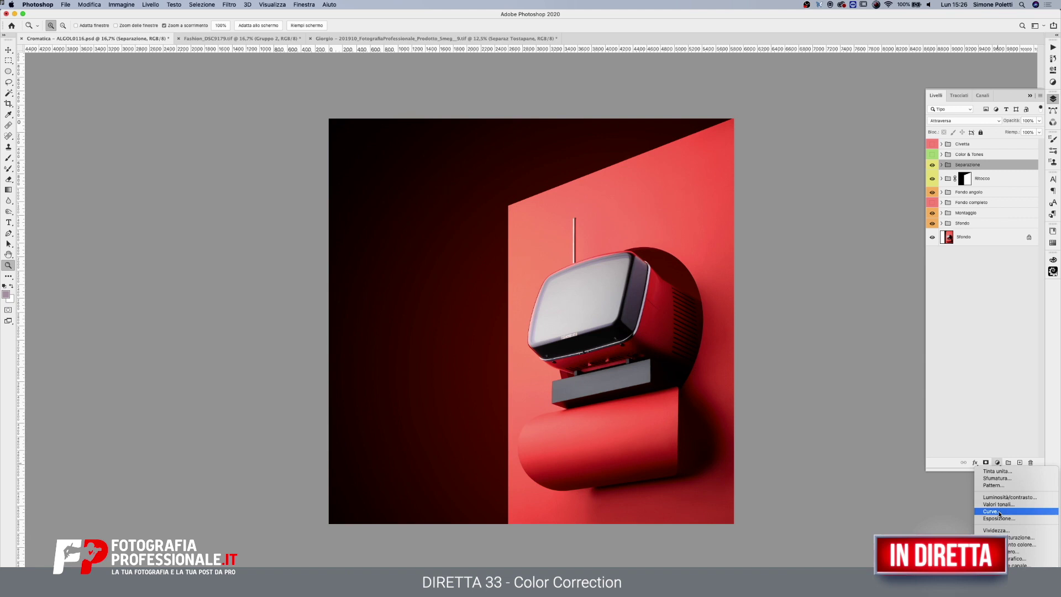
{"action": "left_click", "coordinate": [1000, 512]}
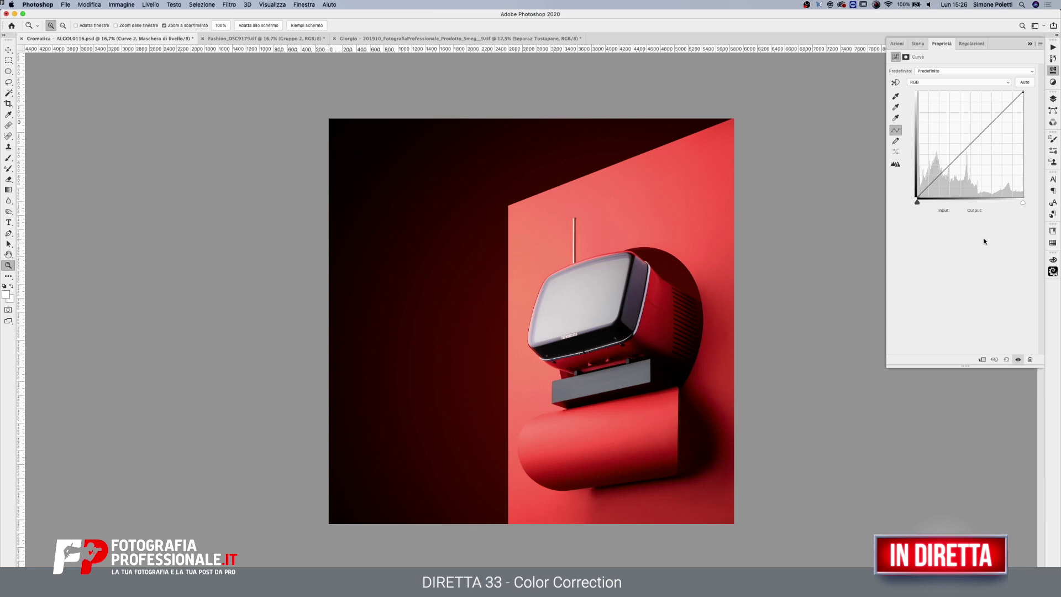
{"action": "mouse_move", "coordinate": [971, 142]}
{"action": "left_mouse_down"}
{"action": "mouse_move", "coordinate": [971, 187]}
{"action": "mouse_move", "coordinate": [973, 173]}
{"action": "left_mouse_up"}
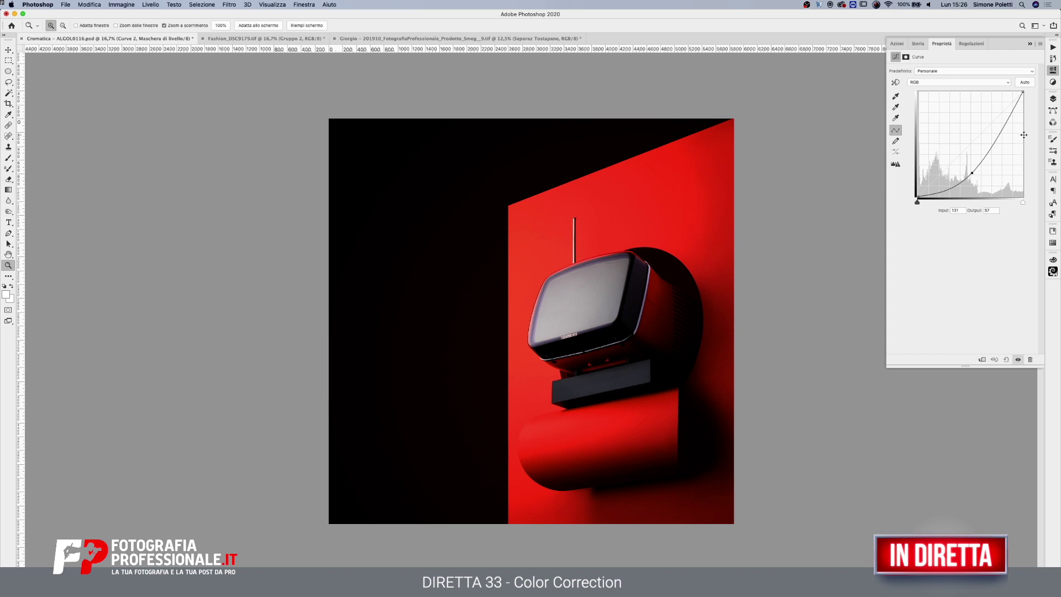
{"action": "left_click_drag", "start_coordinate": [971, 174], "coordinate": [973, 170]}
- Rename the Curves layer 'Vignettatura' and target its mask with the Gradient tool
{"action": "left_click", "coordinate": [1053, 99]}
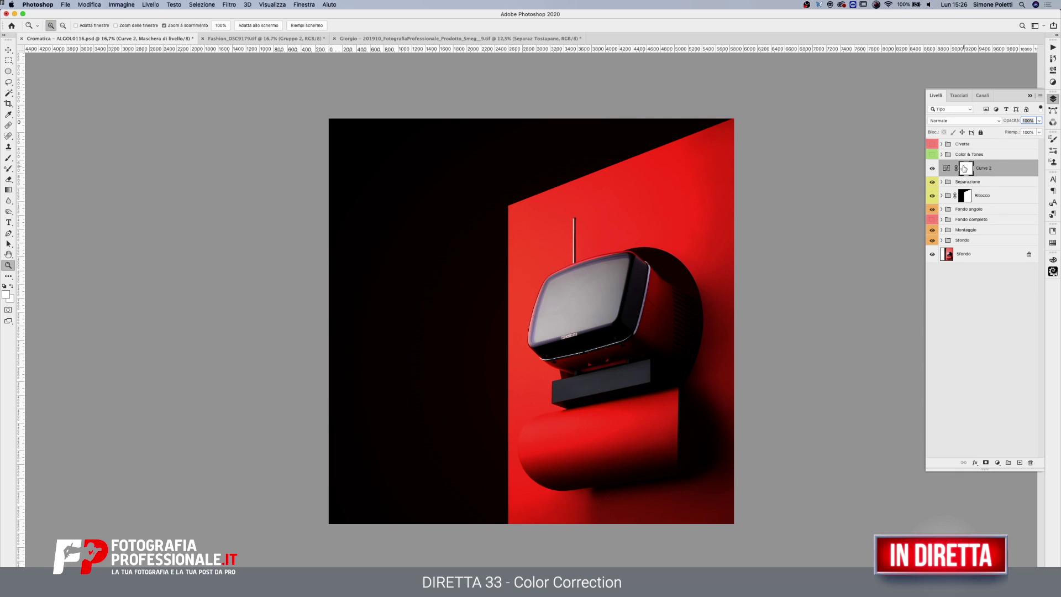
{"action": "double_click", "coordinate": [984, 168]}
{"action": "type", "text": "Vignettatura"}
{"action": "key", "text": "Return"}
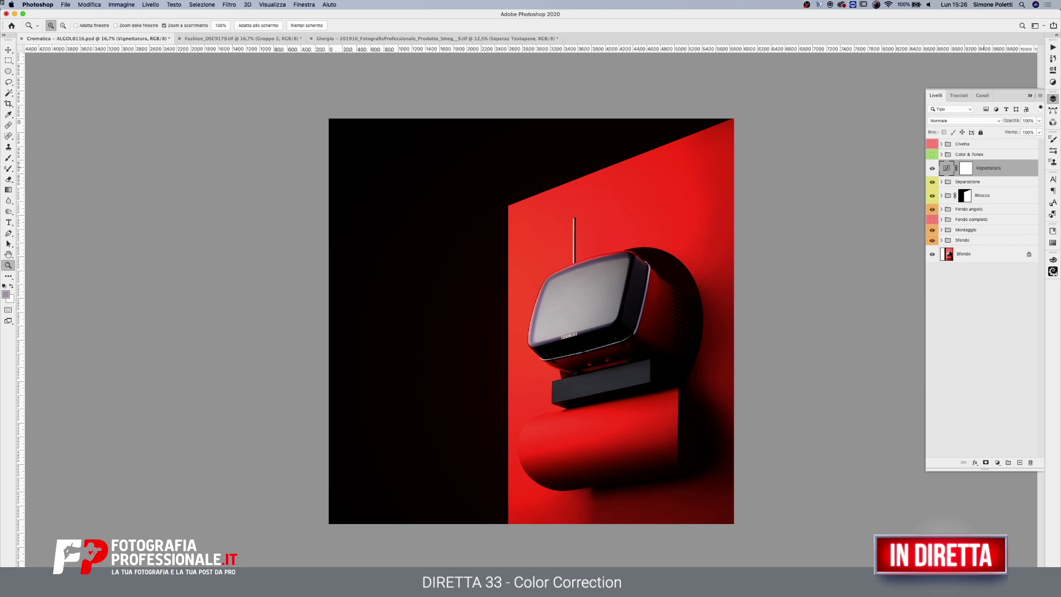
{"action": "left_click", "coordinate": [9, 190]}
{"action": "left_click", "coordinate": [966, 168]}
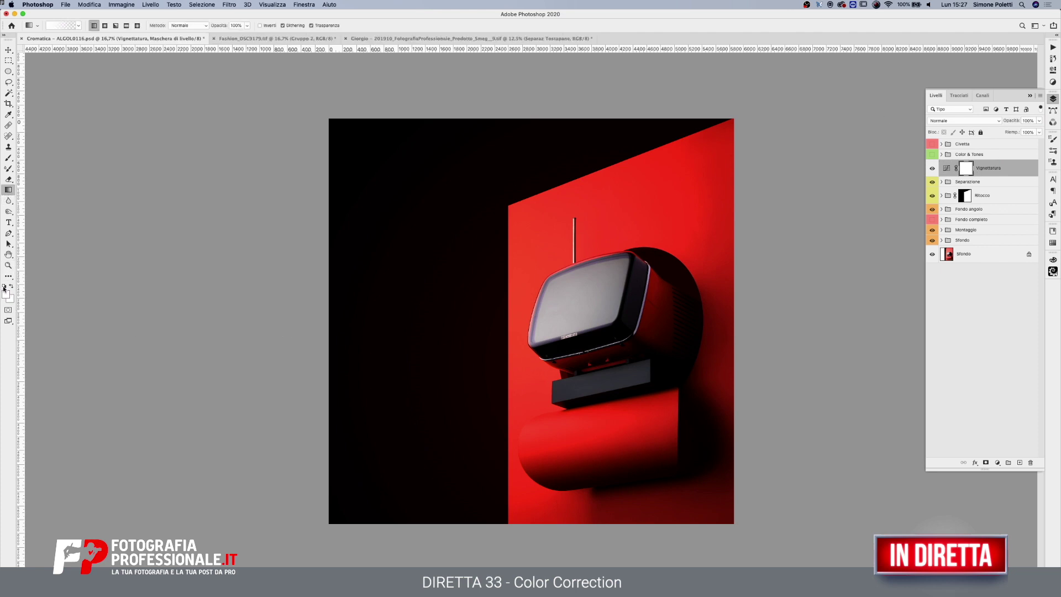
- Replace a trial linear gradient with a radial gradient painted outward from the TV on the Vignettatura mask
{"action": "key", "text": "x"}
{"action": "left_click_drag", "start_coordinate": [617, 324], "coordinate": [471, 324]}
{"action": "key", "text": "super+z"}
{"action": "left_click", "coordinate": [104, 26]}
{"action": "left_click_drag", "start_coordinate": [610, 330], "coordinate": [495, 334]}
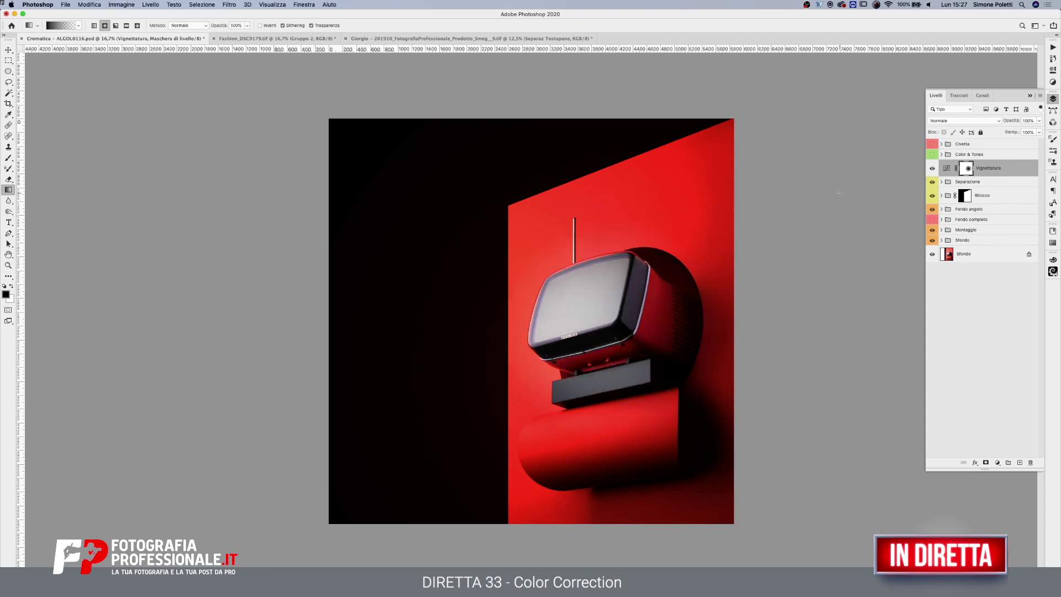
- Redo the radial gradient from the TV, then add a second one at about half opacity
{"action": "left_click_drag", "start_coordinate": [621, 327], "coordinate": [437, 344]}
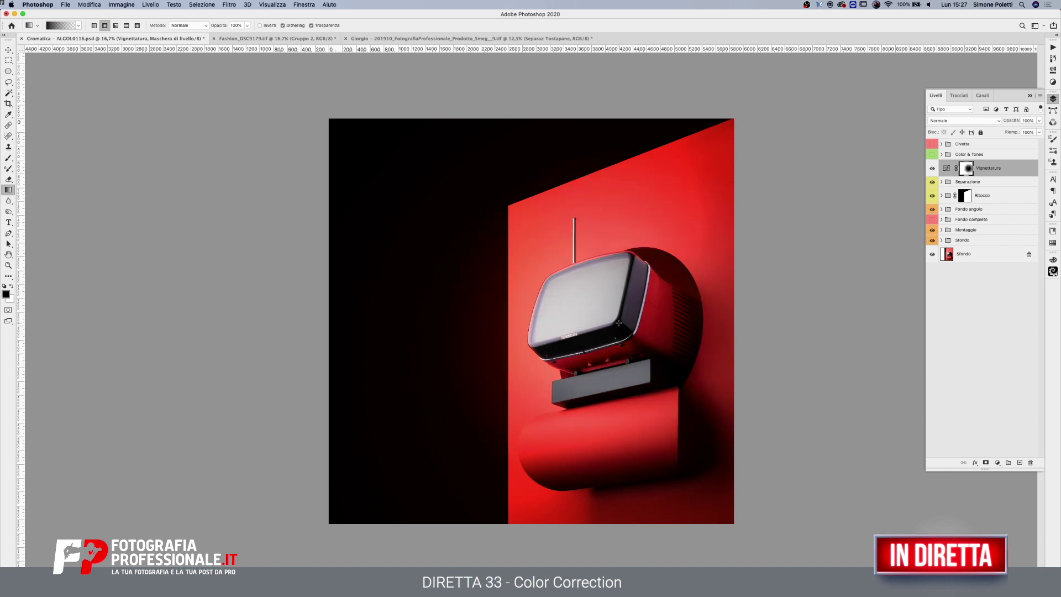
{"action": "left_click", "coordinate": [247, 25]}
{"action": "left_click_drag", "start_coordinate": [249, 34], "coordinate": [229, 35]}
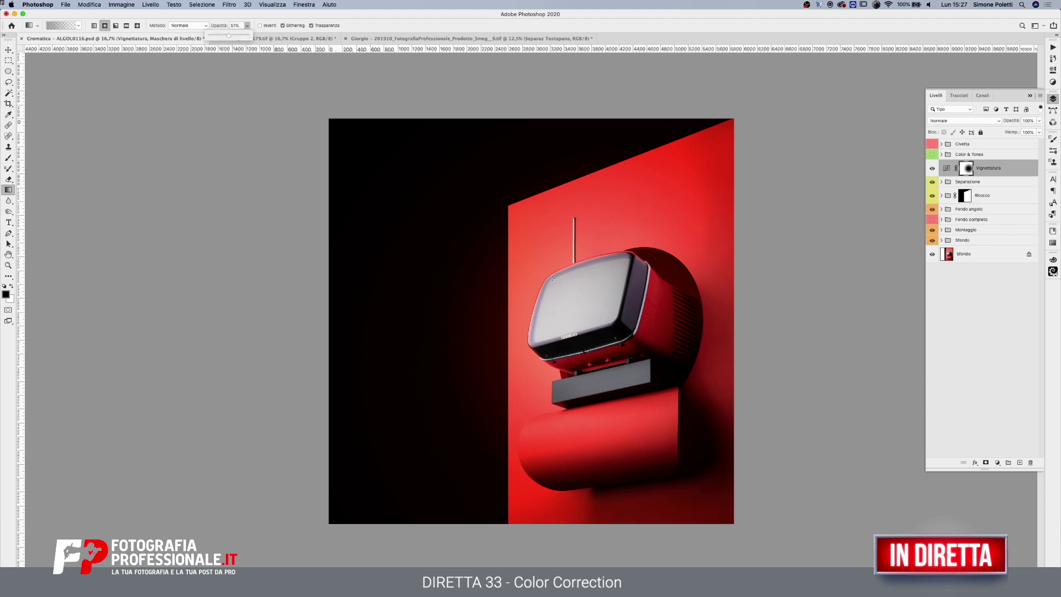
{"action": "left_click_drag", "start_coordinate": [603, 315], "coordinate": [802, 317]}
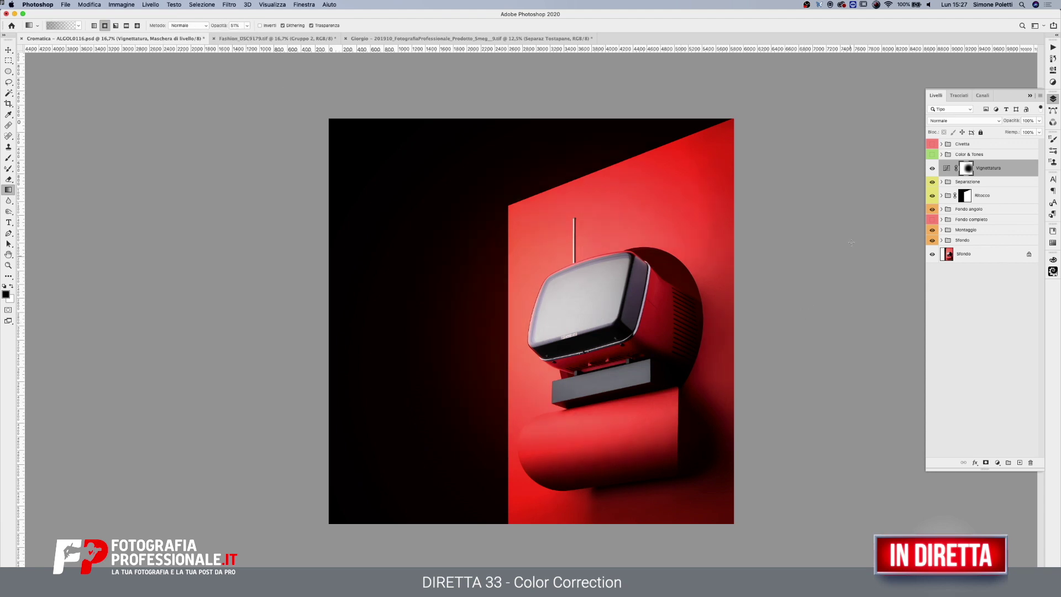
- Hide the Vignettatura layer to compare, then preview its blend modes
{"action": "left_click", "coordinate": [933, 168]}
{"action": "left_click", "coordinate": [946, 168]}
{"action": "left_click", "coordinate": [973, 121]}
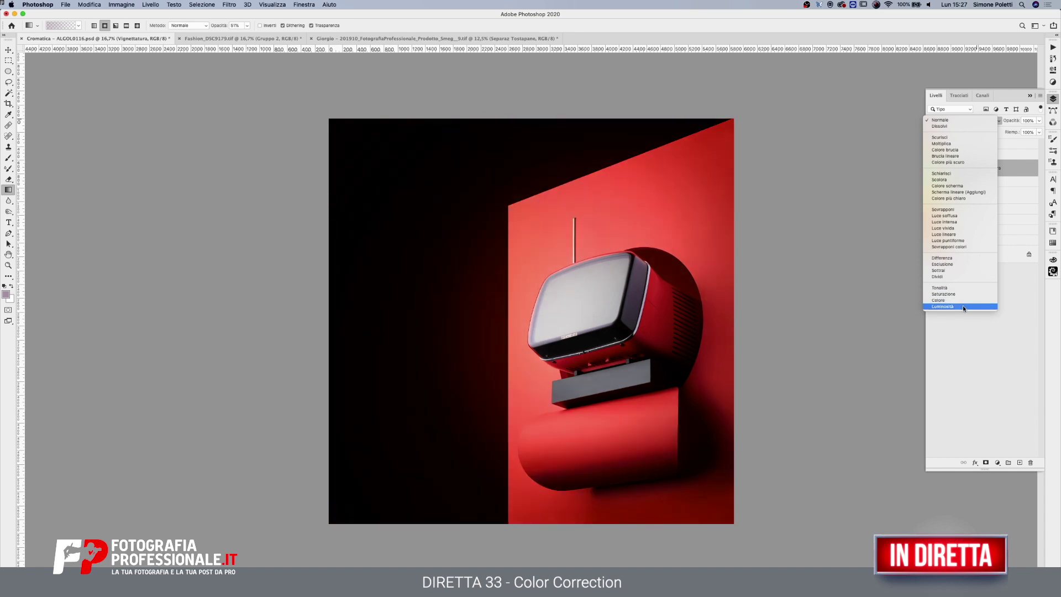
- Restore Luminosità blend mode on Vignettatura and toggle the layer's visibility to compare
{"action": "left_click", "coordinate": [963, 305]}
{"action": "key", "text": "super+z"}
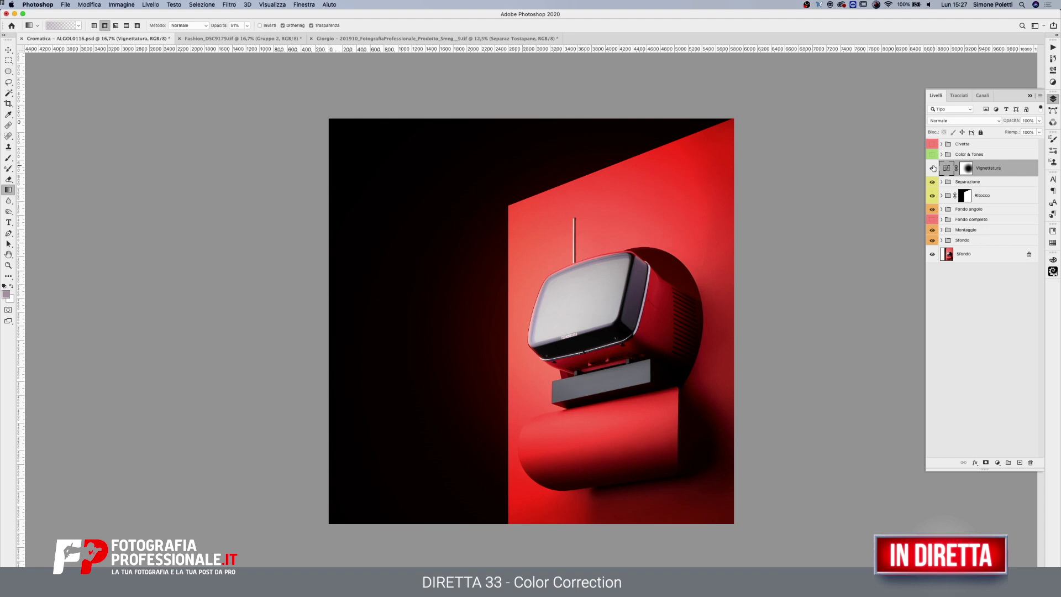
{"action": "key", "text": "super+shift+z"}
{"action": "left_click", "coordinate": [933, 168]}
{"action": "left_click", "coordinate": [933, 168]}
{"action": "left_click", "coordinate": [933, 168]}
{"action": "left_click", "coordinate": [933, 168]}
- Compare the vignette on and off again, then target the Vignettatura layer mask and drag across the canvas
{"action": "left_click", "coordinate": [932, 169]}
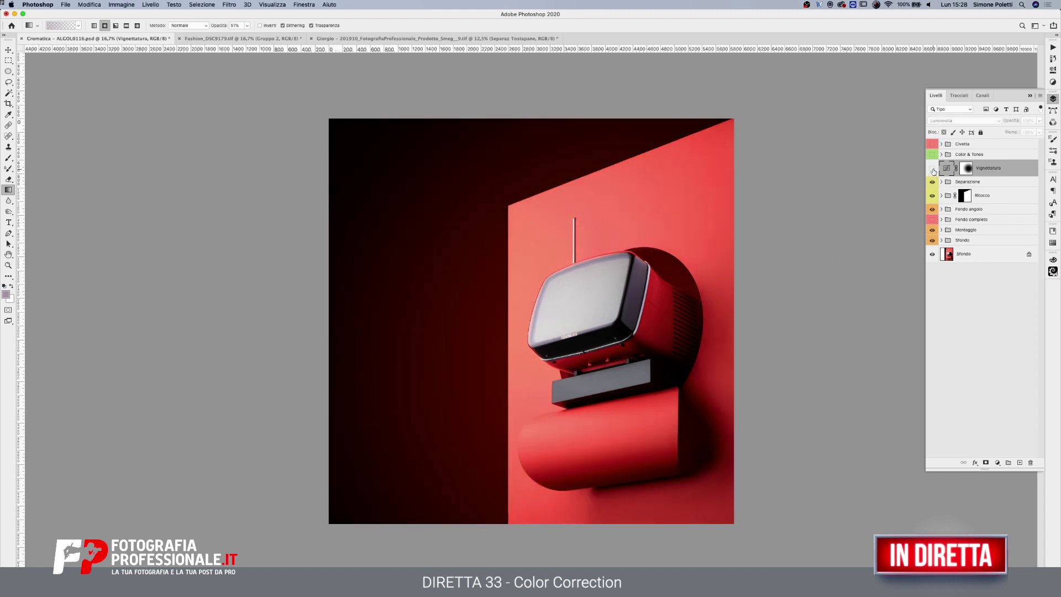
{"action": "left_click", "coordinate": [932, 168]}
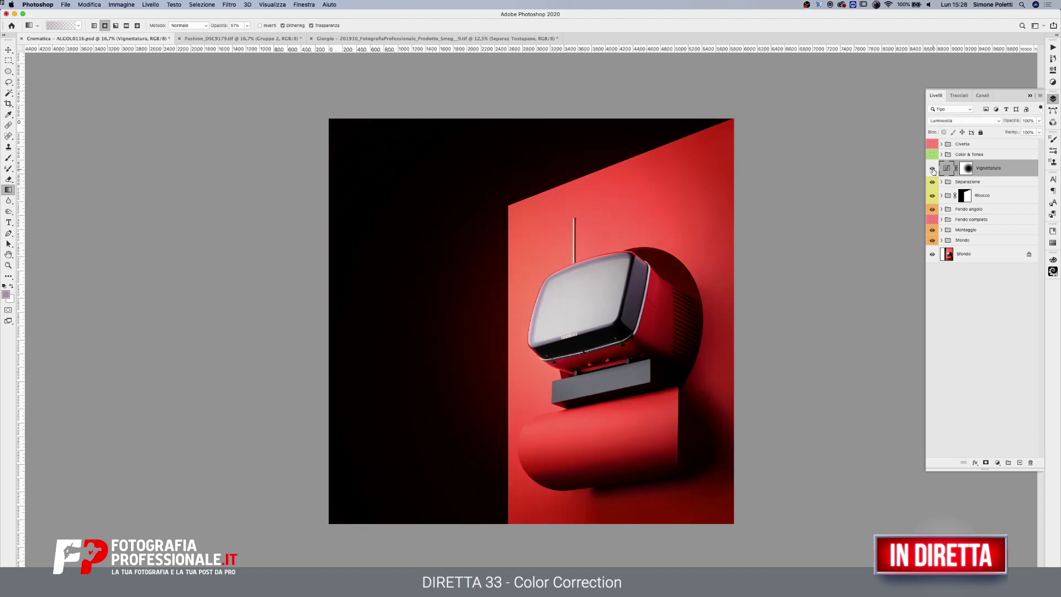
{"action": "left_click", "coordinate": [932, 169]}
{"action": "left_click", "coordinate": [966, 169]}
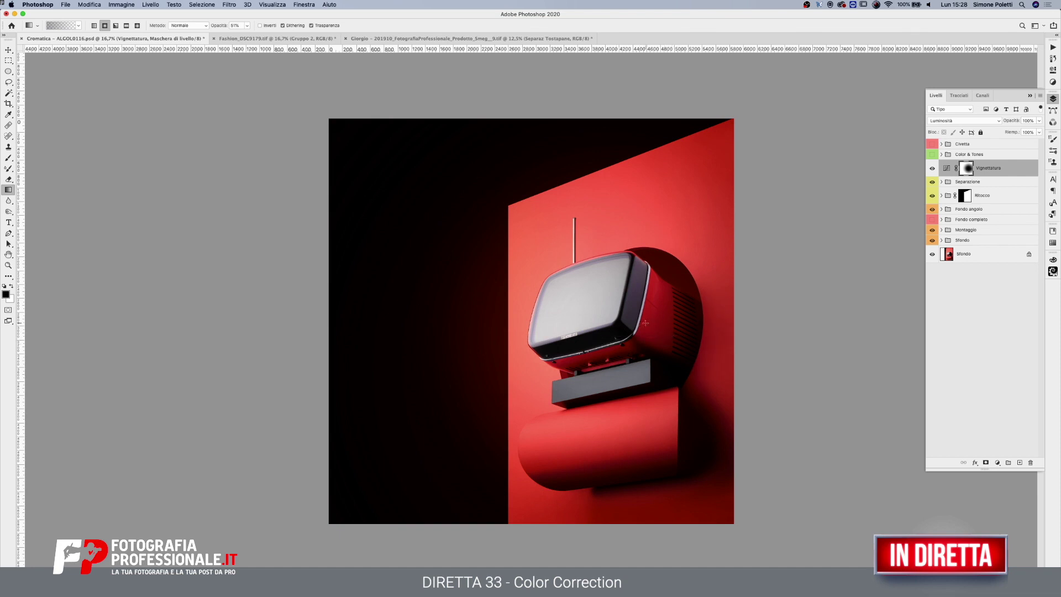
{"action": "left_click_drag", "start_coordinate": [549, 370], "coordinate": [459, 347]}
- Load the red wall mask as a selection, invert it to the dark left area, and test leftward gradients
{"action": "left_click", "coordinate": [966, 199], "text": "ctrl"}
{"action": "key", "text": "ctrl+shift+i"}
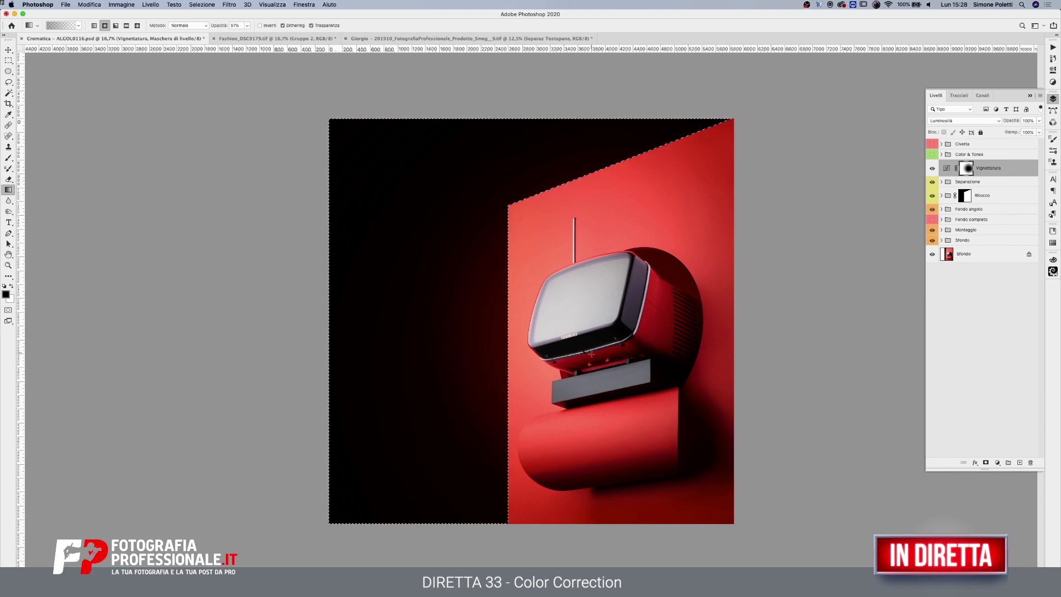
{"action": "left_click_drag", "start_coordinate": [612, 346], "coordinate": [164, 346]}
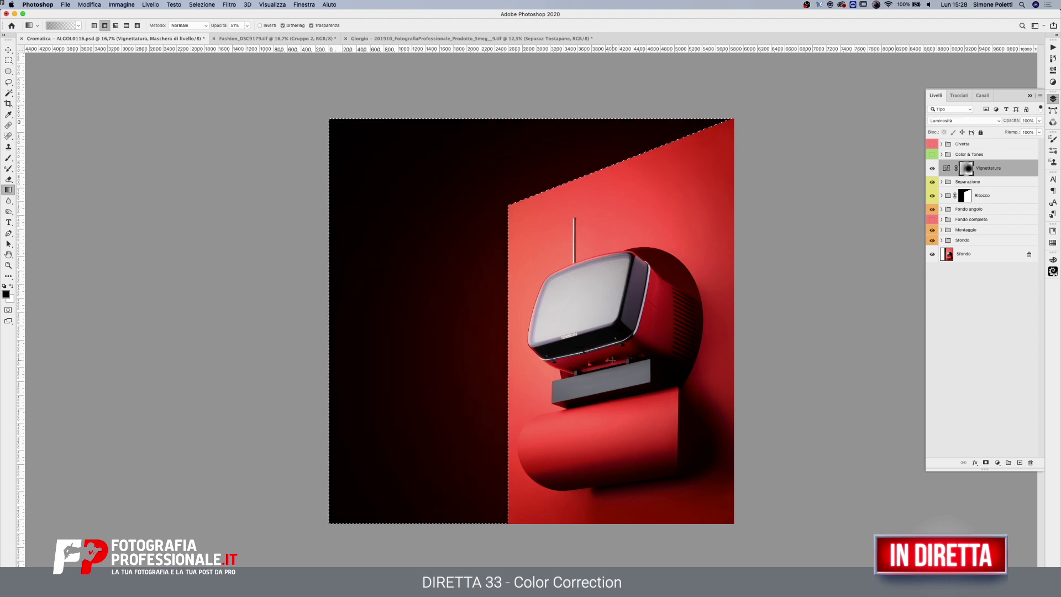
{"action": "left_click_drag", "start_coordinate": [606, 341], "coordinate": [167, 341]}
{"action": "key", "text": "super+z"}
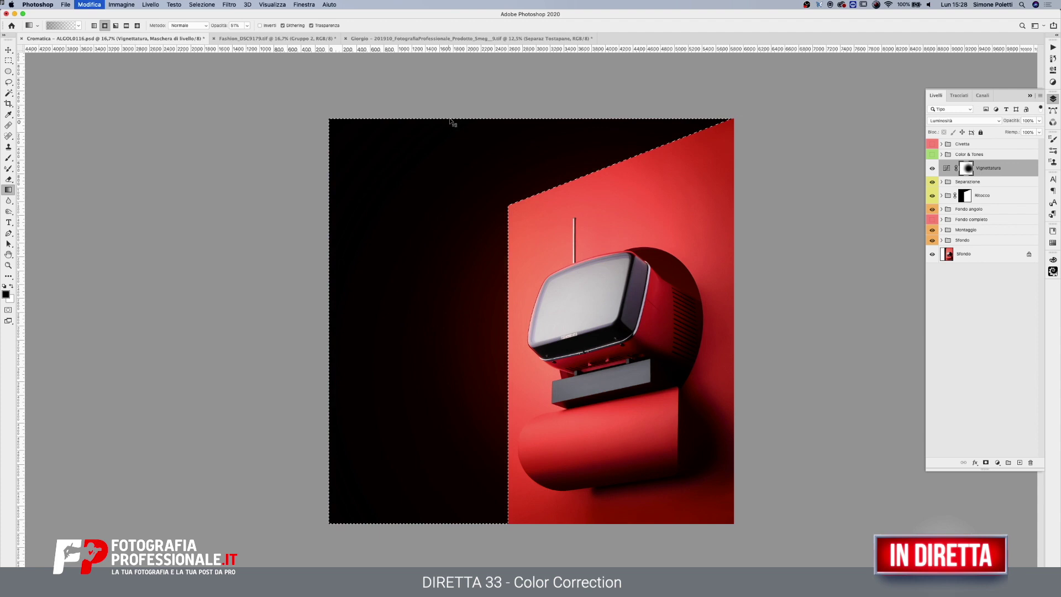
- At 100% gradient opacity, draw a leftward gradient from the TV on the mask, then deselect
{"action": "left_click", "coordinate": [247, 25]}
{"action": "left_click_drag", "start_coordinate": [249, 35], "coordinate": [265, 36]}
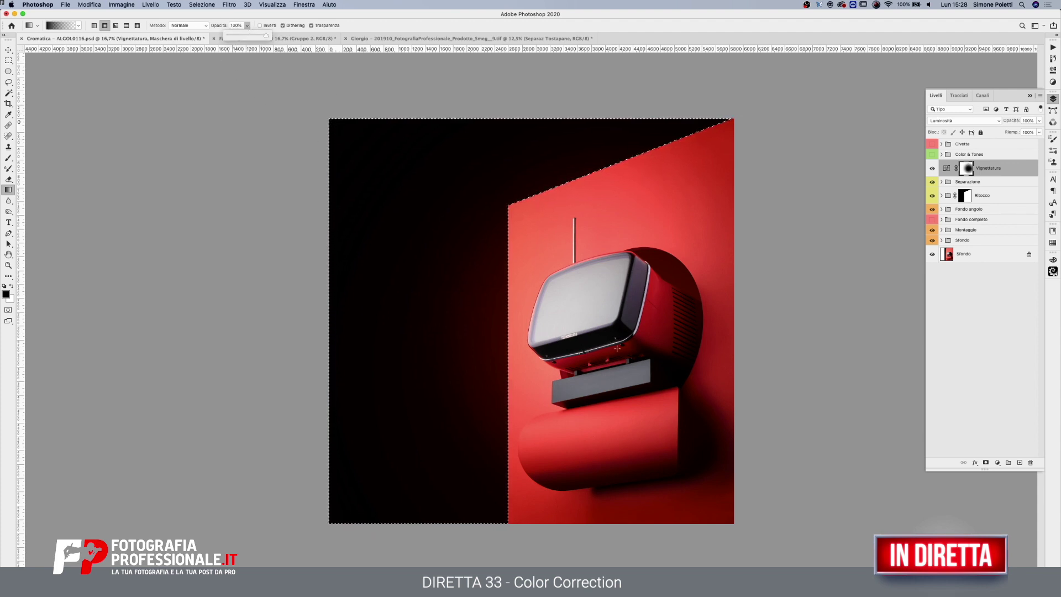
{"action": "left_click_drag", "start_coordinate": [618, 349], "coordinate": [282, 365]}
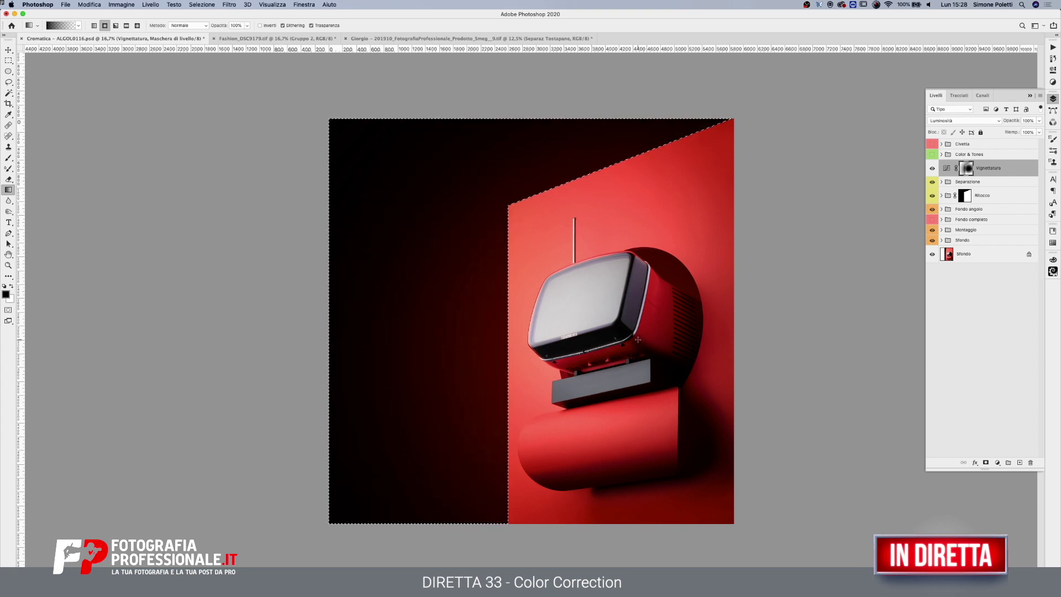
{"action": "left_click_drag", "start_coordinate": [569, 338], "coordinate": [271, 339]}
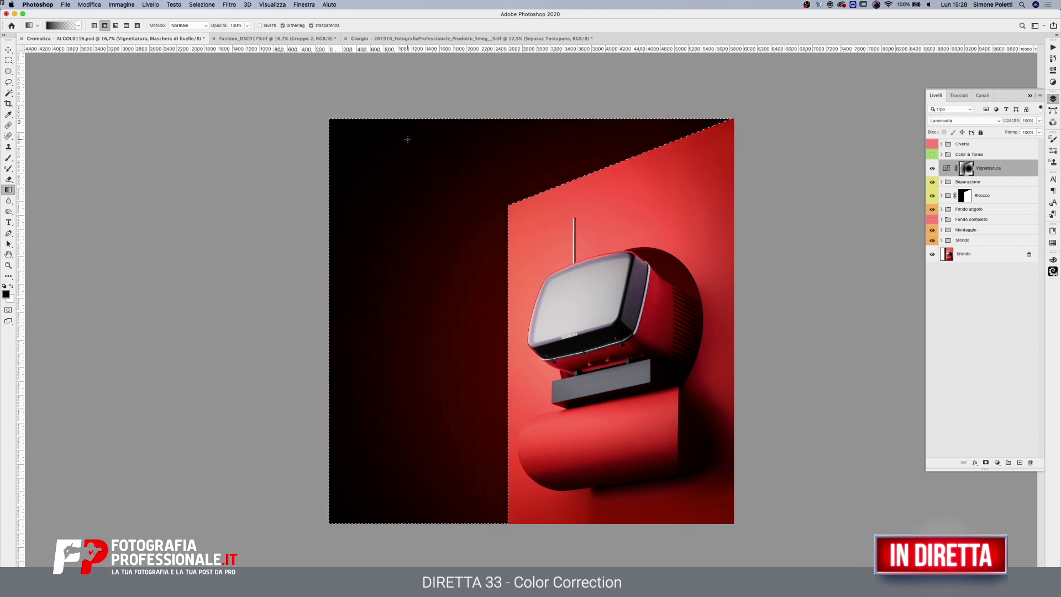
{"action": "key", "text": "m"}
{"action": "key", "text": "ctrl+d"}
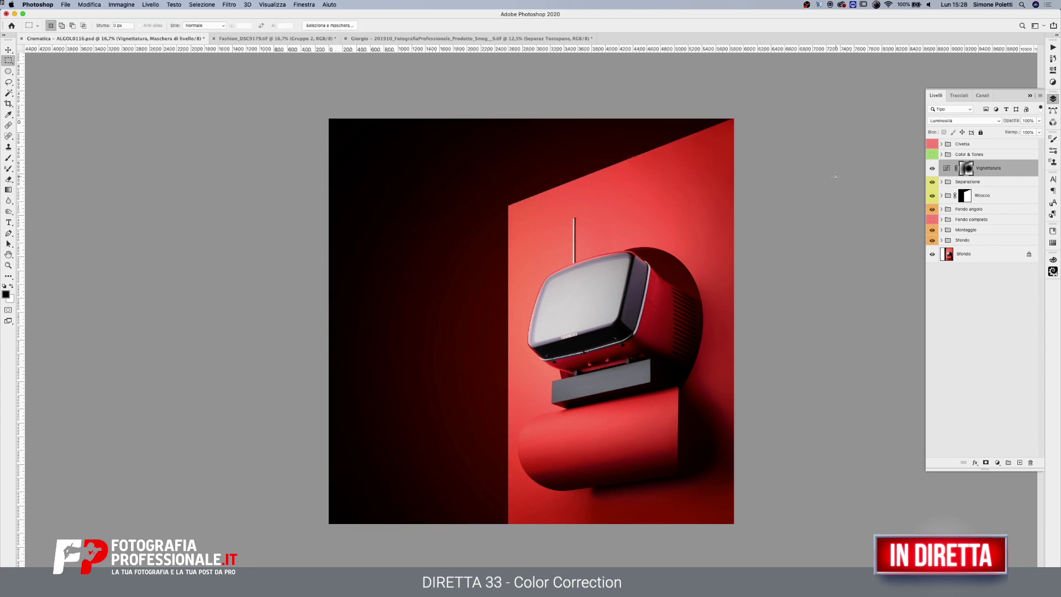
- Lower the Vignettatura layer opacity to 86%, toggling its visibility to compare
{"action": "left_click", "coordinate": [932, 169]}
{"action": "left_click", "coordinate": [933, 170]}
{"action": "left_click", "coordinate": [1039, 121]}
{"action": "left_click_drag", "start_coordinate": [1034, 133], "coordinate": [1034, 133]}
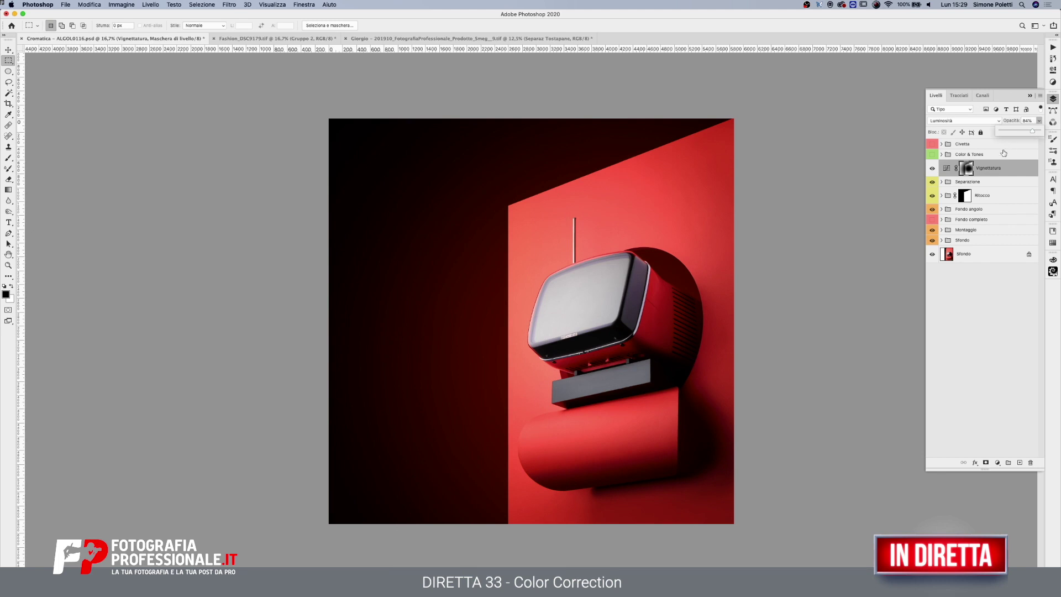
{"action": "left_click", "coordinate": [969, 174]}
{"action": "left_click", "coordinate": [933, 168]}
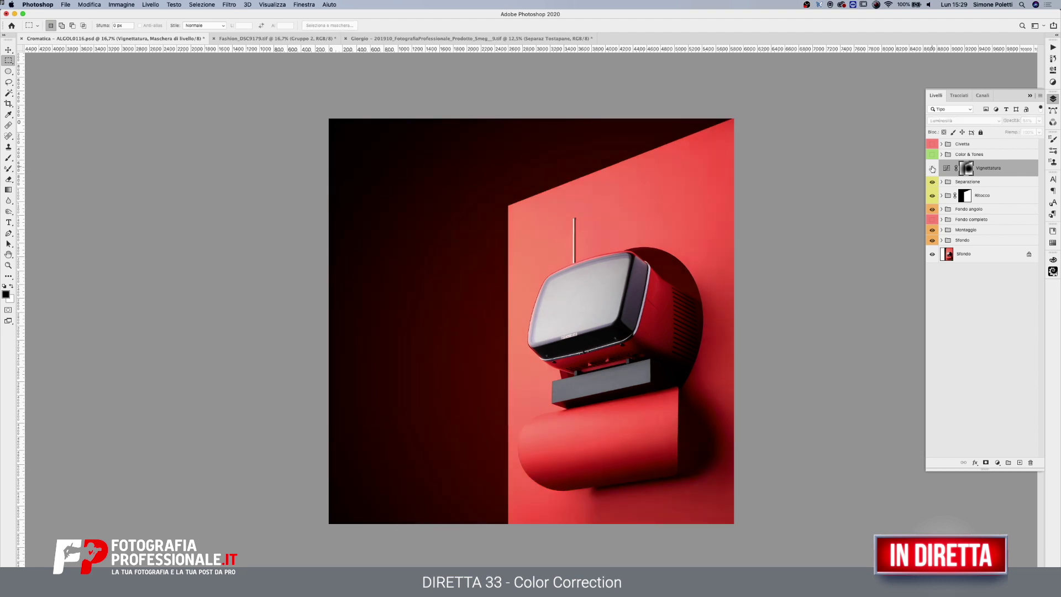
{"action": "left_click", "coordinate": [8, 265]}
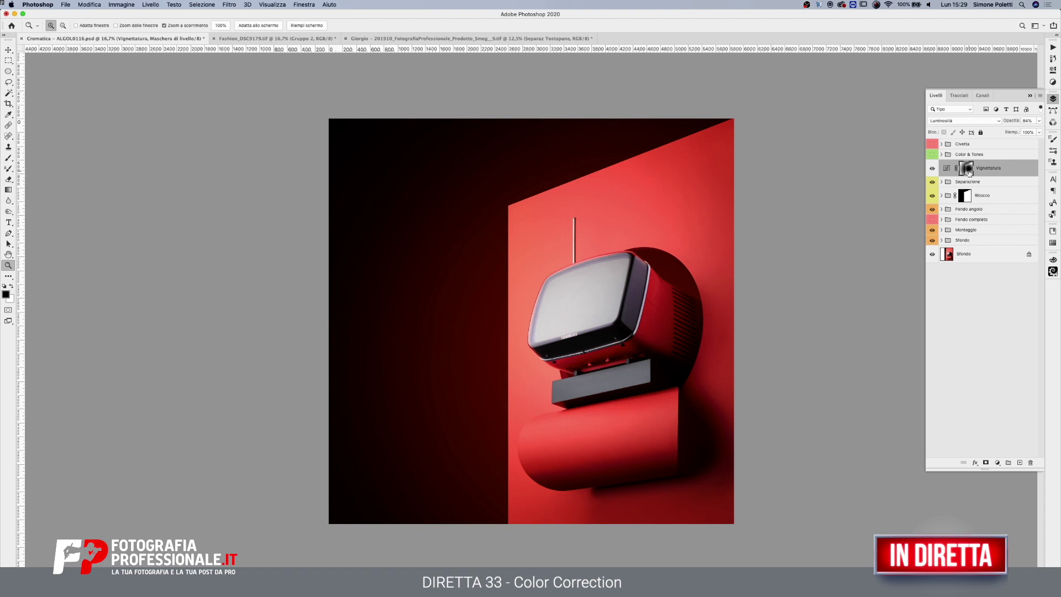
- Group the Vignettatura layer, add a white group mask, and name the group 'Vignettatura e lingua'
{"action": "key", "text": "super+g"}
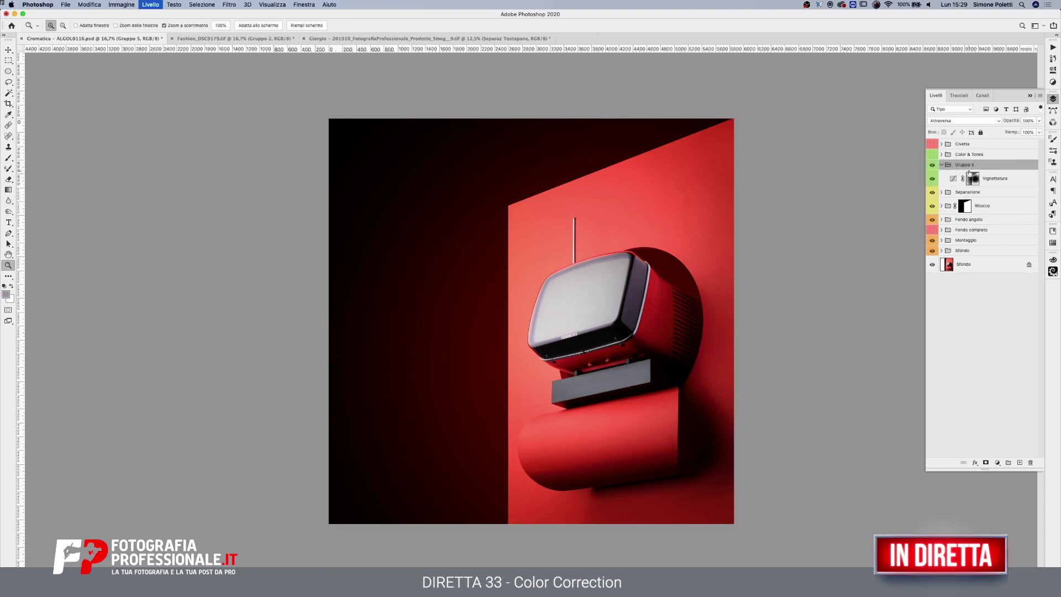
{"action": "left_click", "coordinate": [987, 463]}
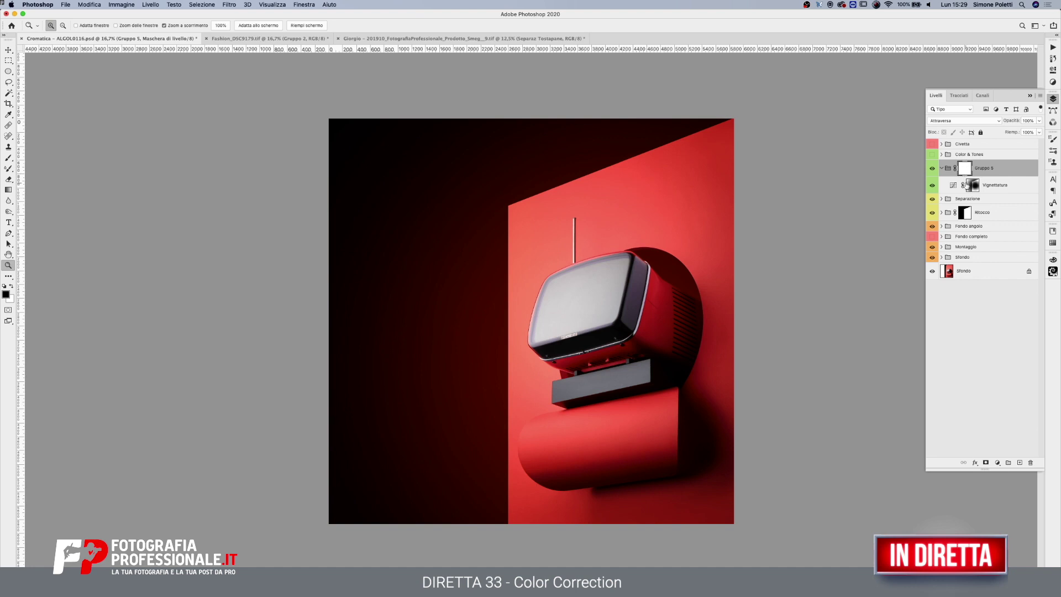
{"action": "double_click", "coordinate": [981, 168]}
{"action": "type", "text": "Vignettatura e lingua"}
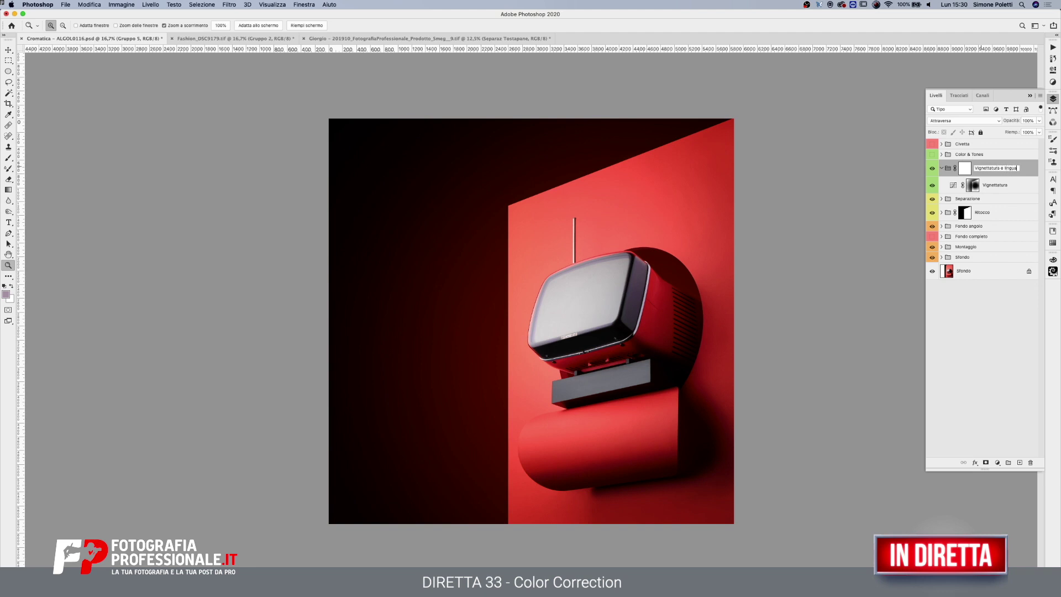
{"action": "key", "text": "Return"}
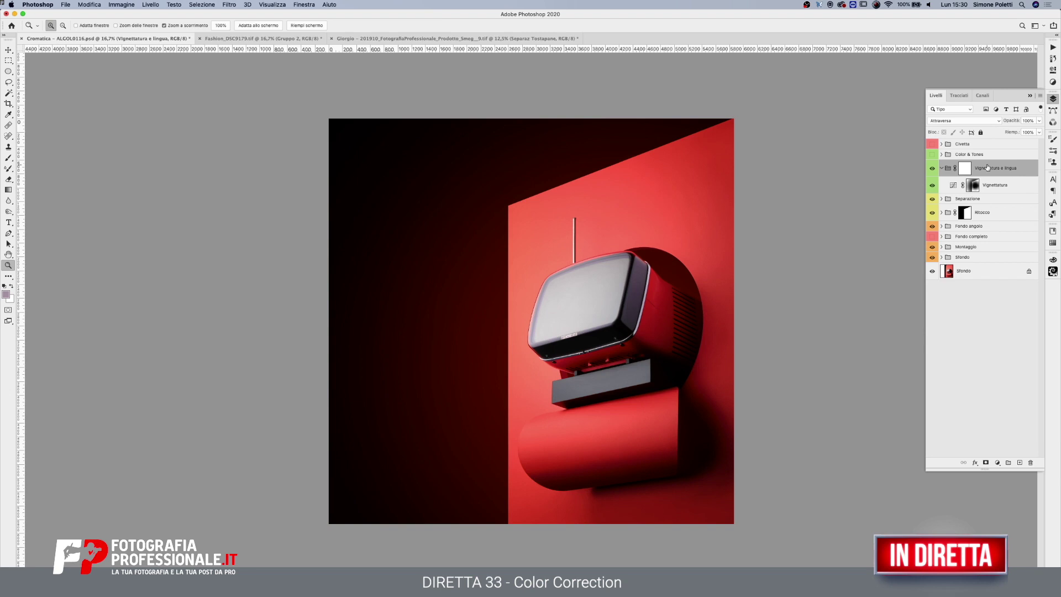
- Load the Lingua path as a selection and zoom in on the TV and shelf
{"action": "left_click", "coordinate": [1053, 111]}
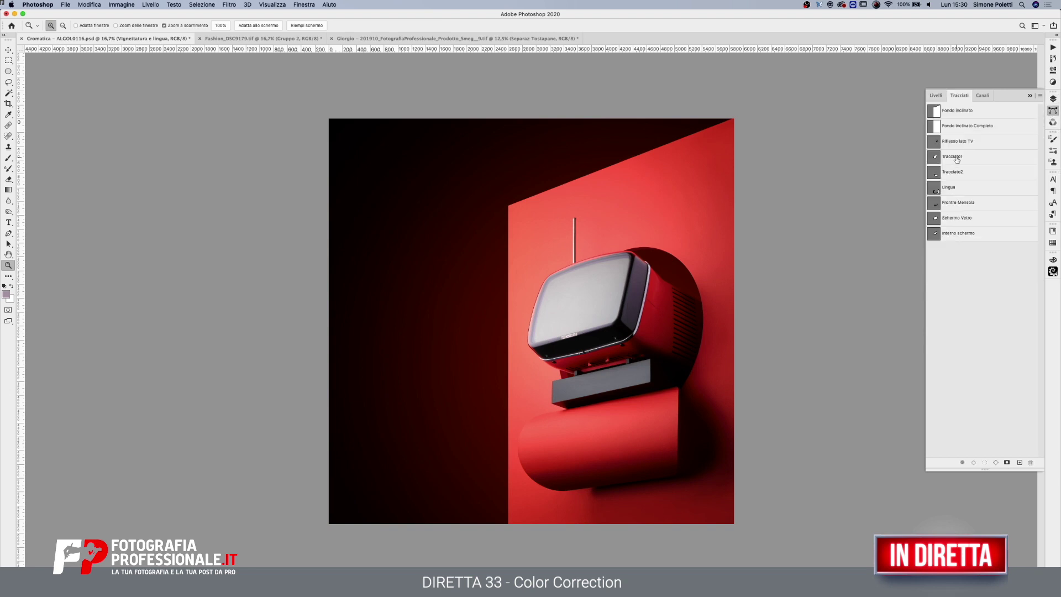
{"action": "left_click", "coordinate": [934, 188], "text": "super"}
{"action": "left_click", "coordinate": [586, 436]}
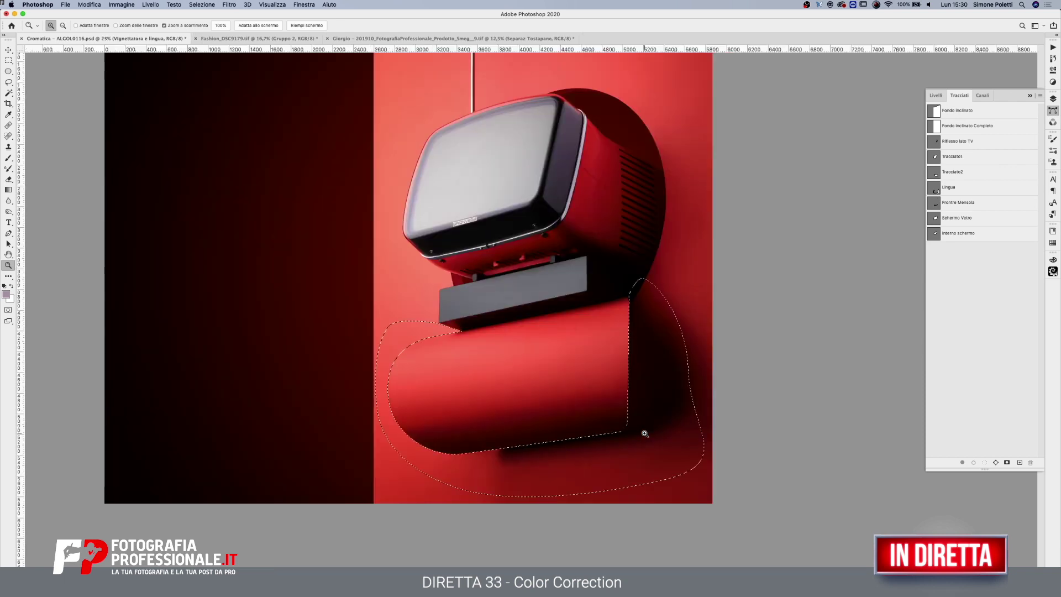
{"action": "left_click", "coordinate": [605, 390]}
{"action": "left_click", "coordinate": [514, 357]}
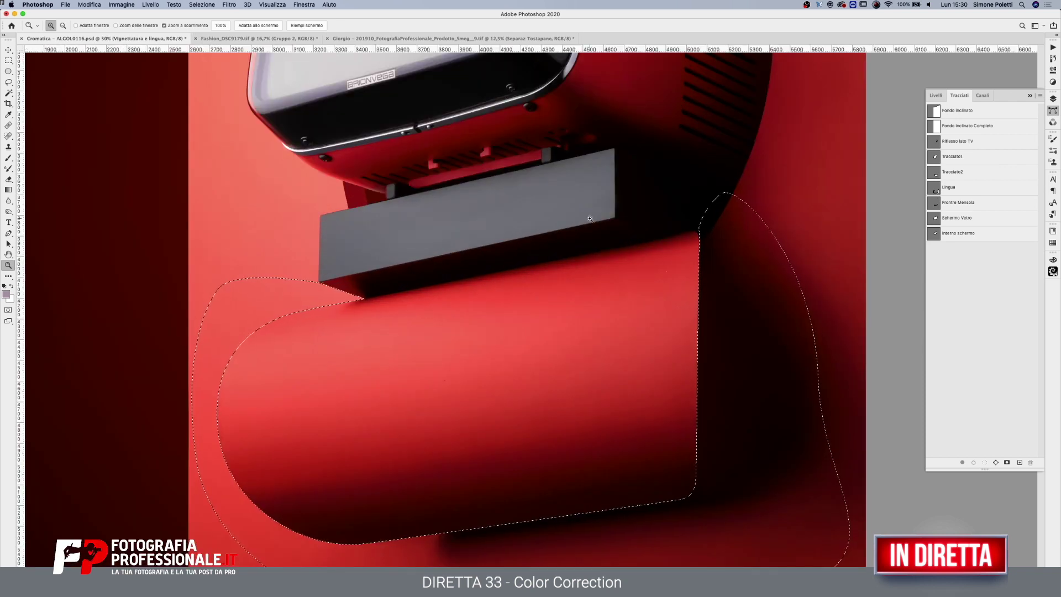
- Add a lasso outline around the grey bracket above the shelf to the selection
{"action": "left_click", "coordinate": [8, 82]}
{"action": "key", "text": "shift"}
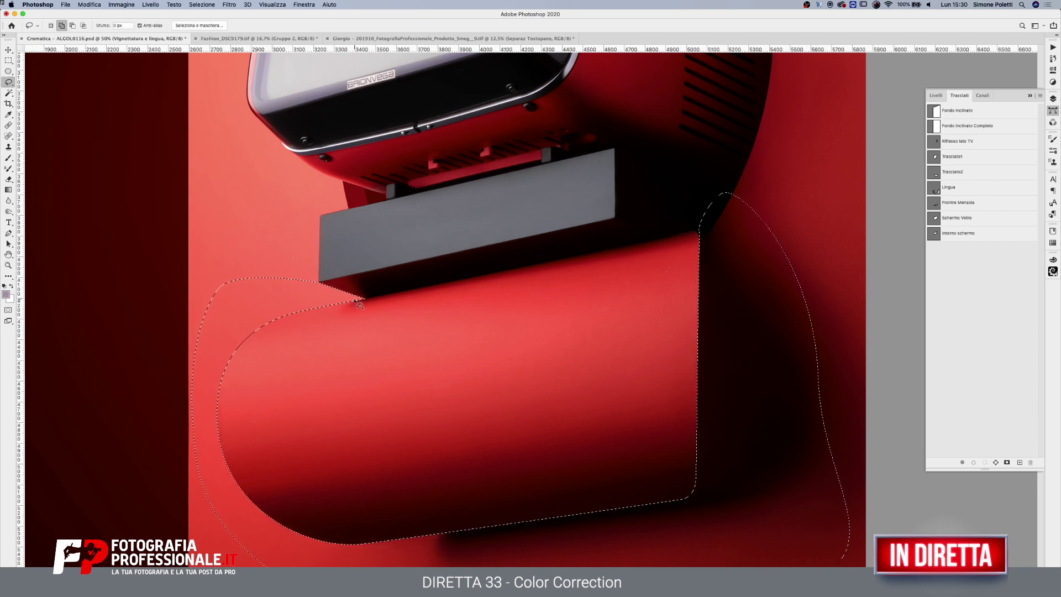
{"action": "left_click_drag", "start_coordinate": [358, 304], "coordinate": [713, 235]}
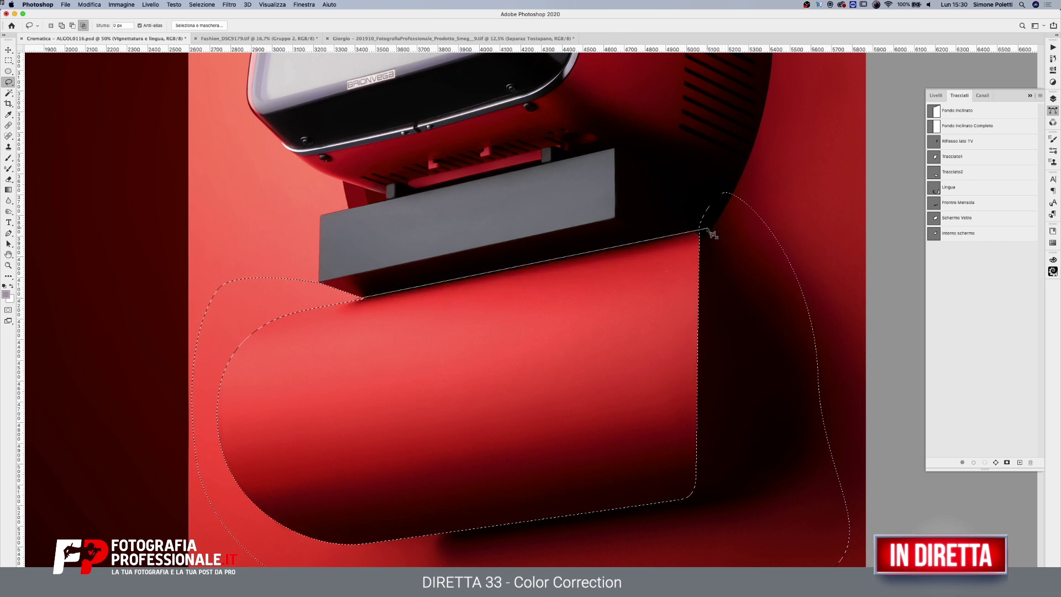
{"action": "left_click", "coordinate": [797, 189]}
{"action": "left_click", "coordinate": [796, 143]}
{"action": "left_click", "coordinate": [637, 133]}
{"action": "left_click", "coordinate": [269, 254]}
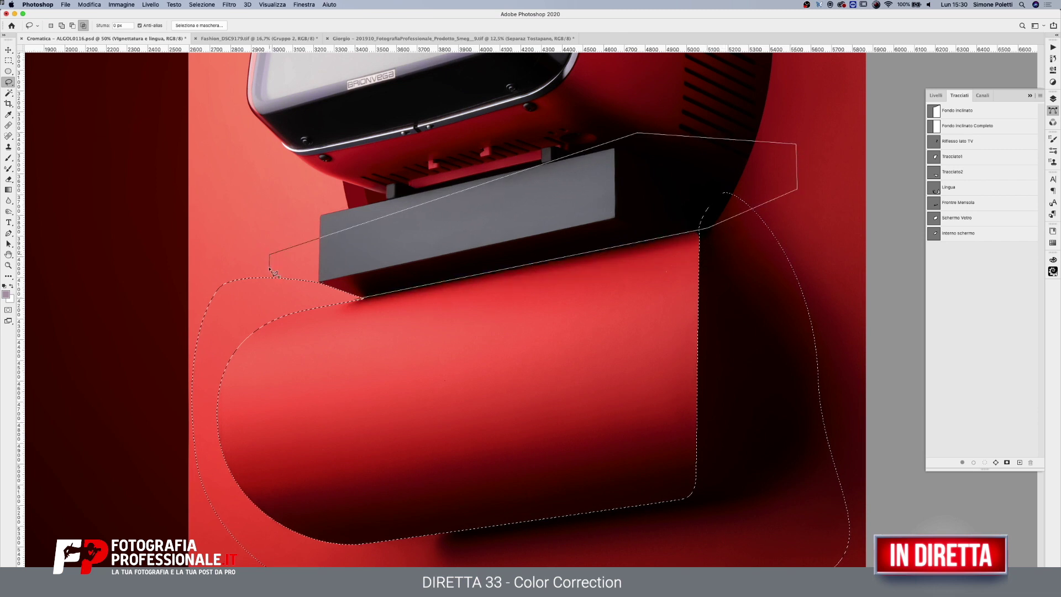
{"action": "left_click", "coordinate": [359, 303]}
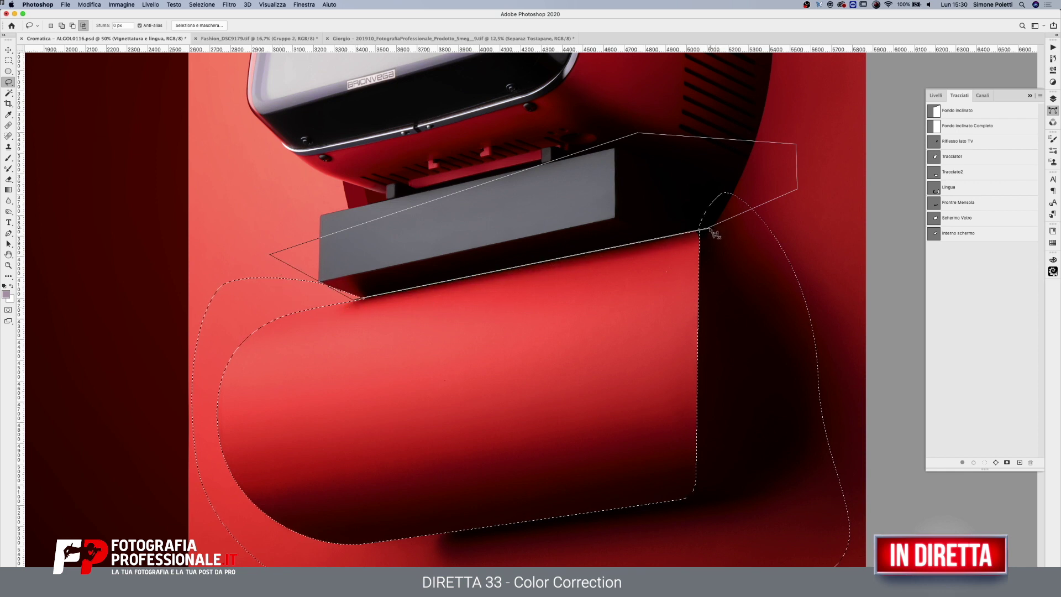
{"action": "double_click", "coordinate": [815, 102]}
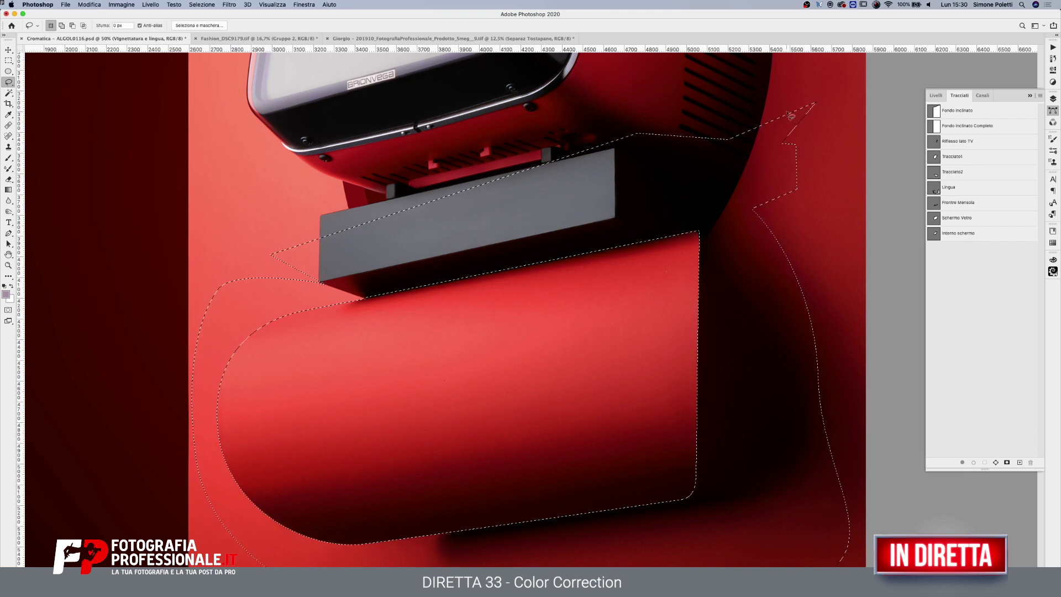
- Zoom out and add rectangular marquee areas over the TV and the image's left side
{"action": "key", "text": "z"}
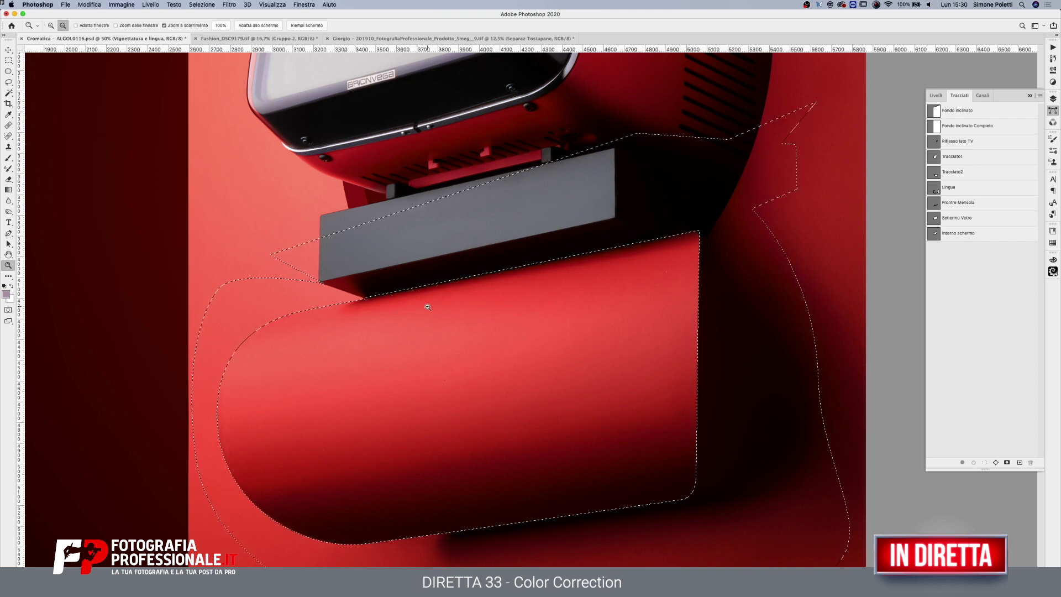
{"action": "left_click", "coordinate": [427, 307], "text": "alt"}
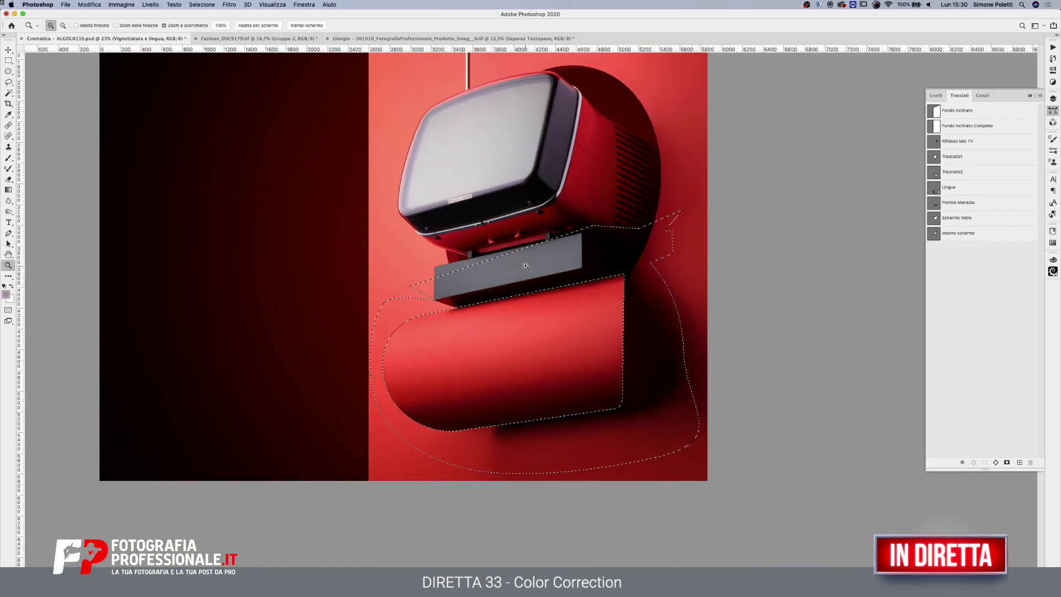
{"action": "scroll", "coordinate": [525, 266], "scroll_direction": "right", "scroll_amount": 5}
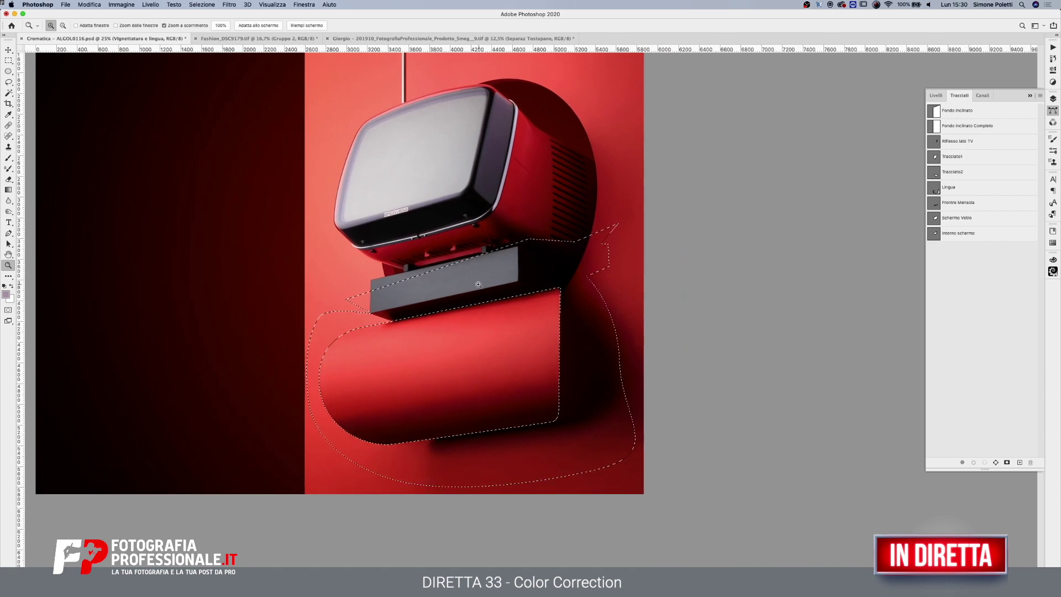
{"action": "left_click", "coordinate": [9, 61]}
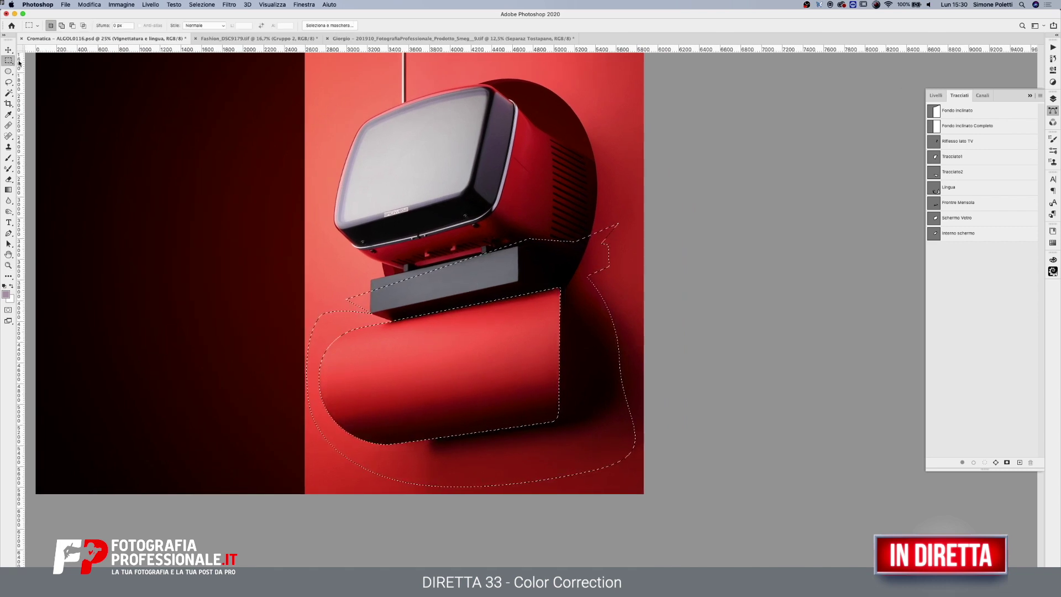
{"action": "mouse_move", "coordinate": [582, 161]}
{"action": "left_mouse_down"}
{"action": "mouse_move", "coordinate": [715, 476]}
{"action": "mouse_move", "coordinate": [713, 498]}
{"action": "left_mouse_up"}
{"action": "left_click_drag", "start_coordinate": [664, 465], "coordinate": [1, 556]}
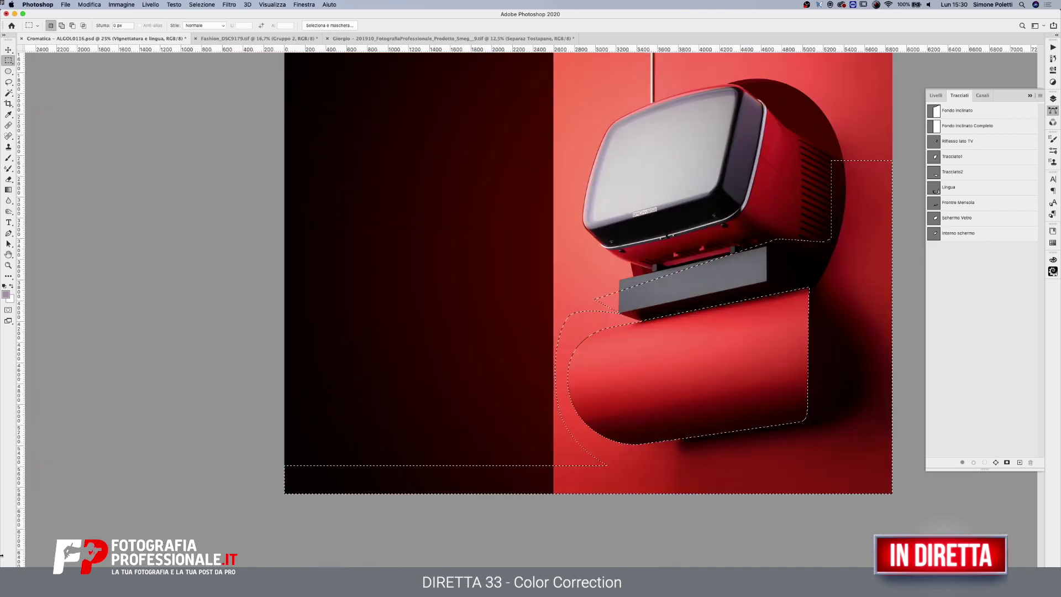
{"action": "scroll", "coordinate": [565, 337], "scroll_direction": "right", "scroll_amount": 10}
{"action": "scroll", "coordinate": [565, 337], "scroll_direction": "up", "scroll_amount": 3}
{"action": "left_click_drag", "start_coordinate": [565, 337], "coordinate": [7, 19]}
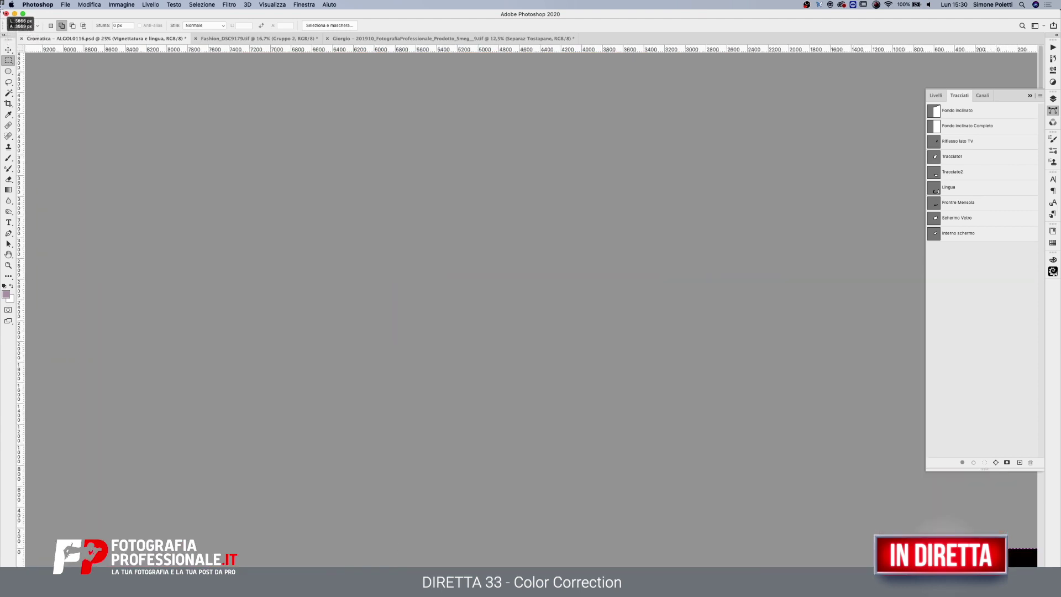
{"action": "scroll", "coordinate": [351, 163], "scroll_direction": "right", "scroll_amount": 15}
{"action": "scroll", "coordinate": [350, 164], "scroll_direction": "down", "scroll_amount": 5}
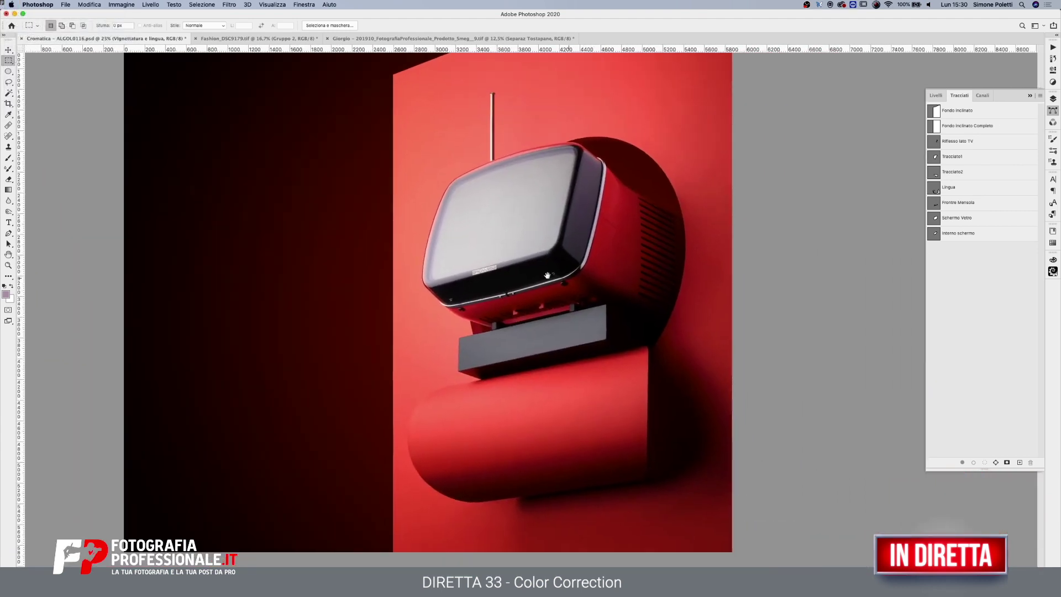
{"action": "left_click_drag", "start_coordinate": [547, 275], "coordinate": [587, 277]}
- Lasso around the TV bracket and invert so only the red cylinder stays selected
{"action": "key", "text": "l"}
{"action": "left_click_drag", "start_coordinate": [626, 321], "coordinate": [447, 415]}
{"action": "mouse_move", "coordinate": [449, 466]}
{"action": "left_mouse_down"}
{"action": "mouse_move", "coordinate": [500, 539]}
{"action": "mouse_move", "coordinate": [276, 554]}
{"action": "mouse_move", "coordinate": [164, 331]}
{"action": "mouse_move", "coordinate": [605, 264]}
{"action": "mouse_move", "coordinate": [647, 303]}
{"action": "mouse_move", "coordinate": [630, 328]}
{"action": "mouse_move", "coordinate": [519, 380]}
{"action": "left_mouse_up"}
{"action": "mouse_move", "coordinate": [452, 400]}
{"action": "left_mouse_down"}
{"action": "mouse_move", "coordinate": [492, 560]}
{"action": "mouse_move", "coordinate": [177, 549]}
{"action": "mouse_move", "coordinate": [500, 212]}
{"action": "mouse_move", "coordinate": [623, 316]}
{"action": "left_mouse_up"}
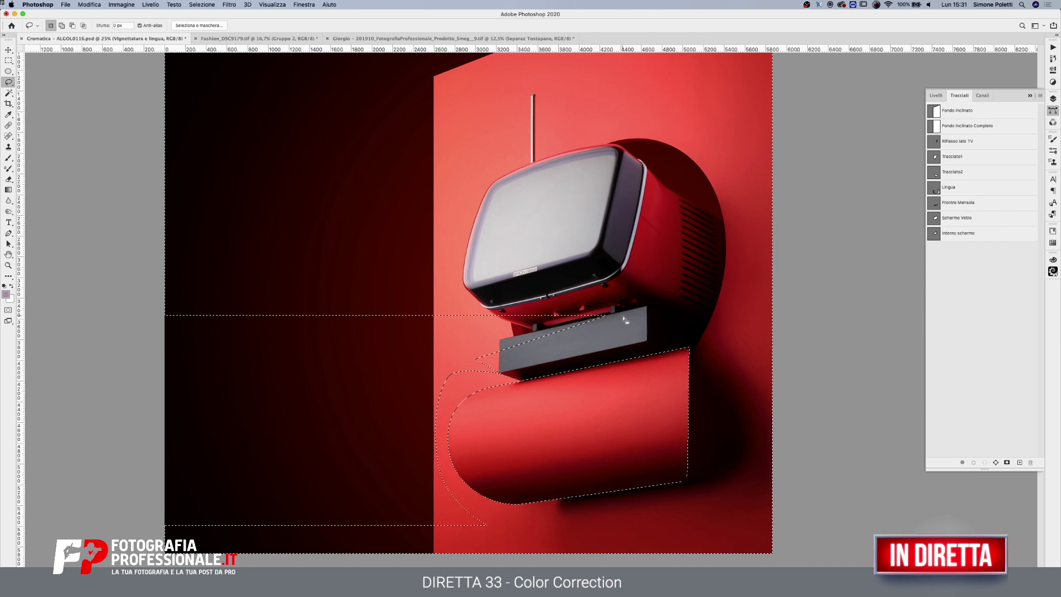
{"action": "left_click_drag", "start_coordinate": [608, 303], "coordinate": [518, 372]}
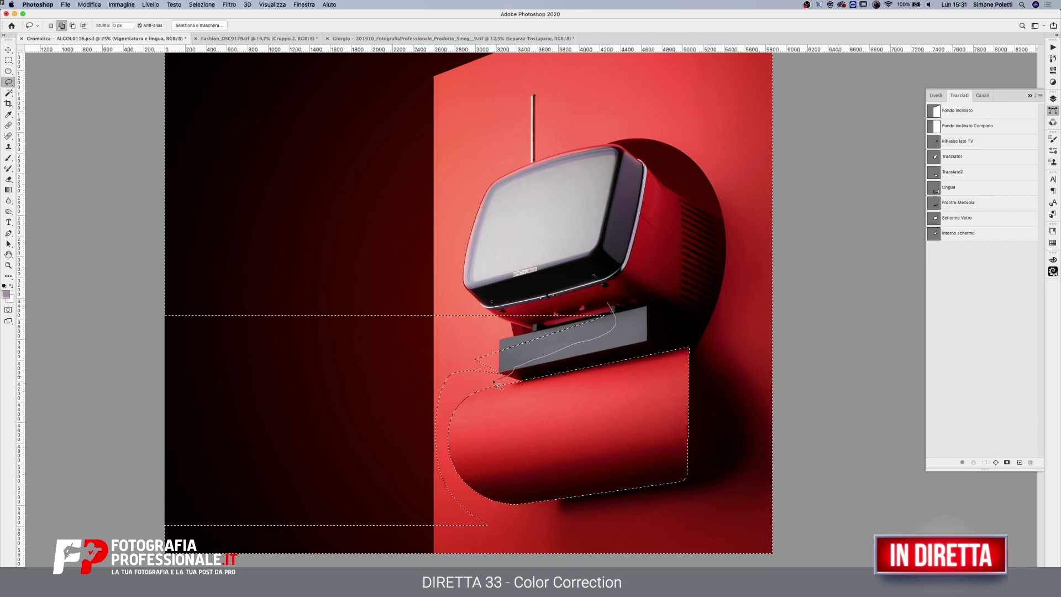
{"action": "left_click_drag", "start_coordinate": [463, 496], "coordinate": [624, 240]}
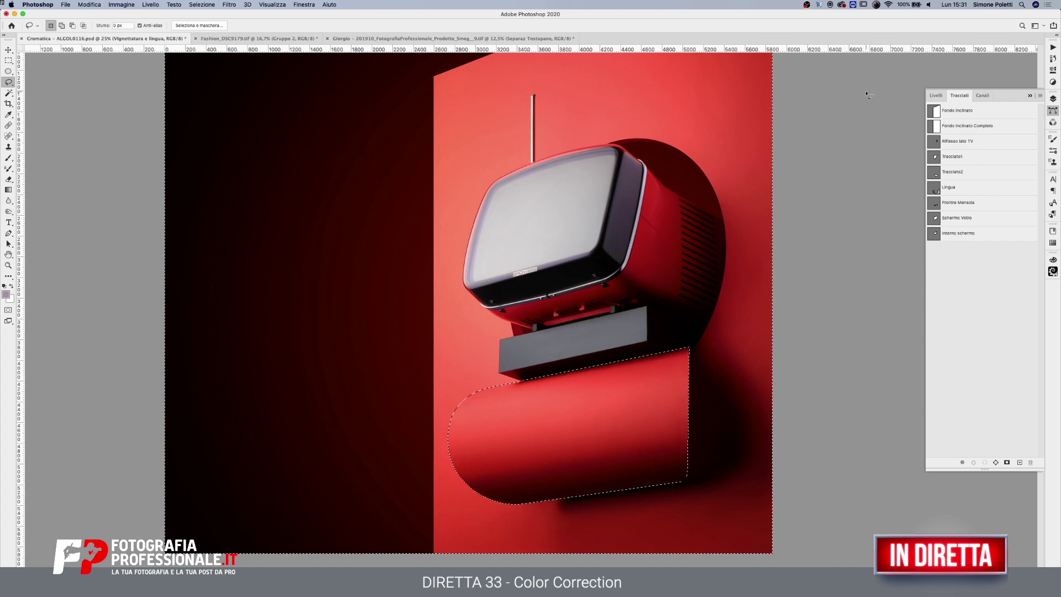
{"action": "key", "text": "ctrl+shift+i"}
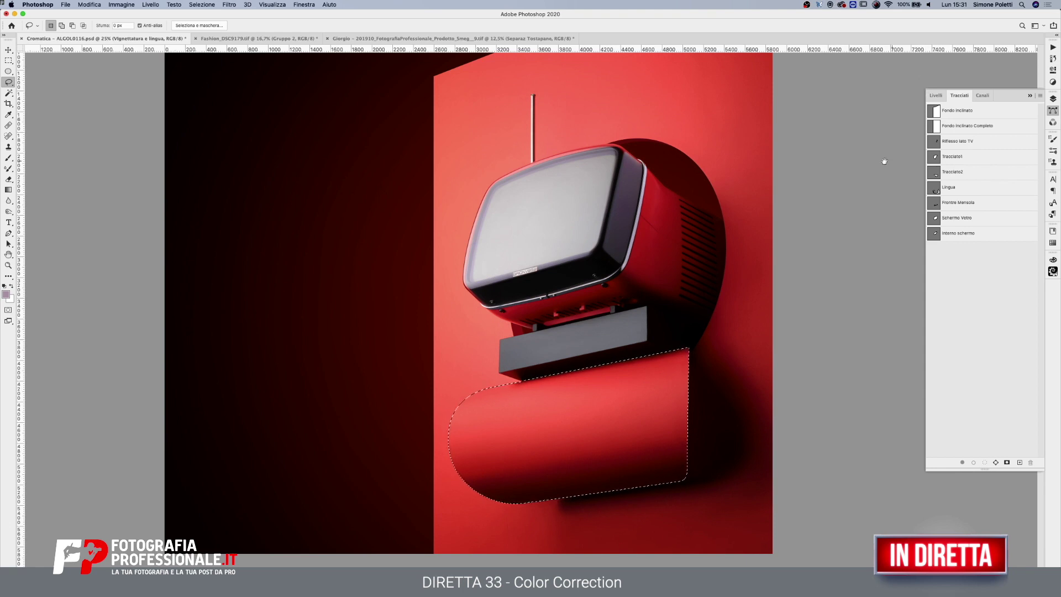
{"action": "left_click_drag", "start_coordinate": [719, 225], "coordinate": [625, 261]}
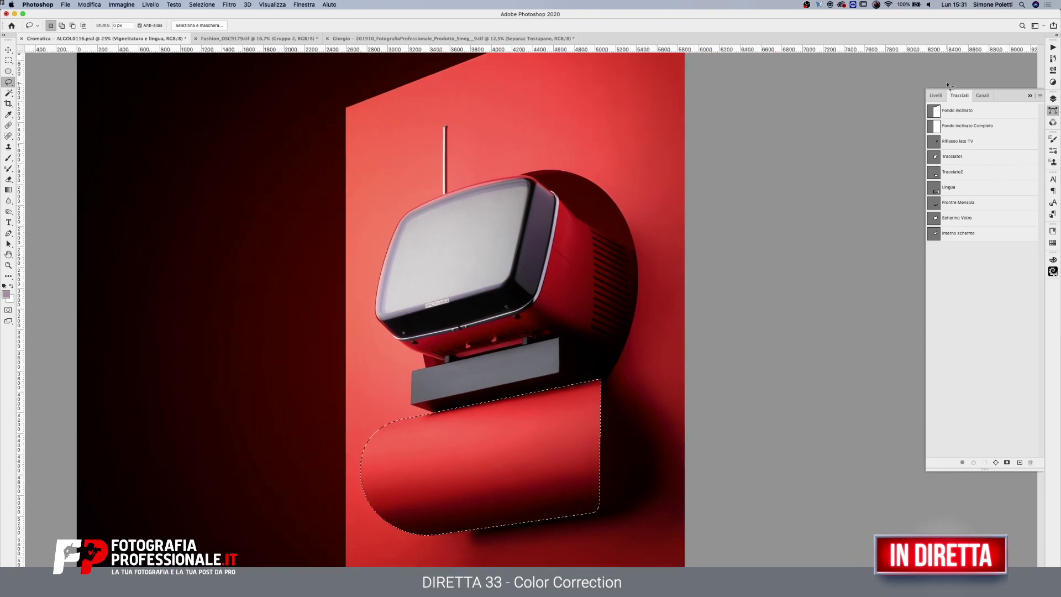
- Clear the selection and paint the Vignettatura e lingua mask black over the cylinder with a large soft brush
{"action": "left_click", "coordinate": [936, 95]}
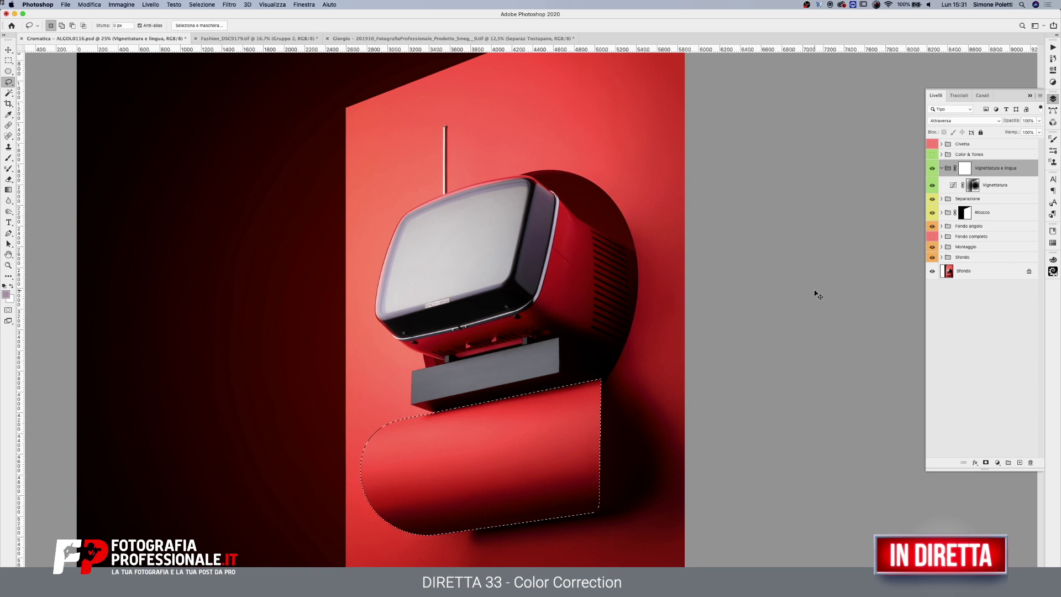
{"action": "key", "text": "super+d"}
{"action": "left_click", "coordinate": [7, 159]}
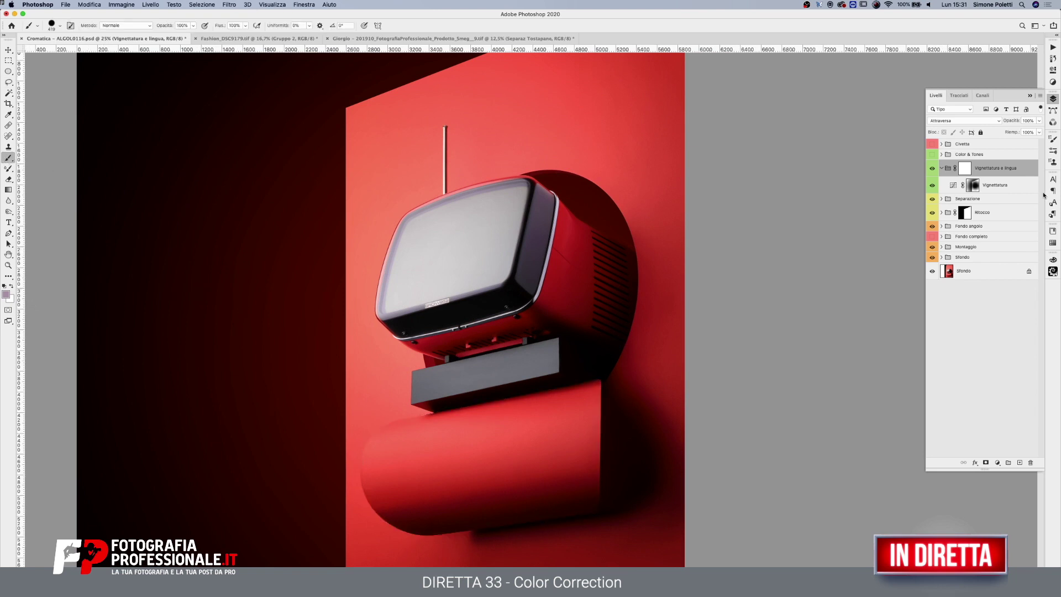
{"action": "left_click", "coordinate": [966, 169]}
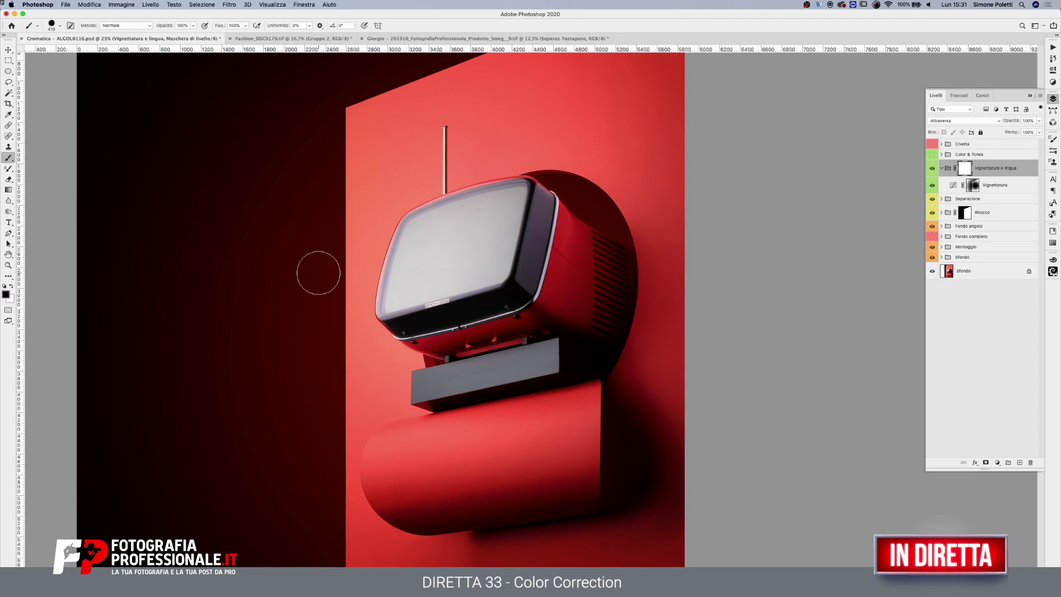
{"action": "left_click_drag", "start_coordinate": [386, 390], "coordinate": [362, 147]}
{"action": "left_click_drag", "start_coordinate": [354, 466], "coordinate": [629, 420]}
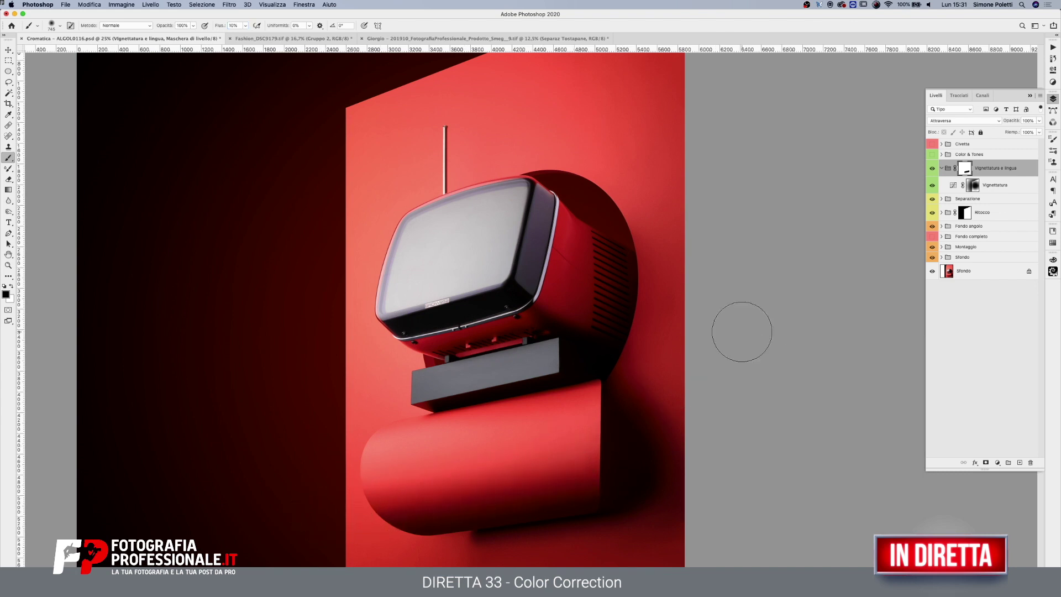
{"action": "key", "text": "x"}
{"action": "left_click", "coordinate": [8, 50]}
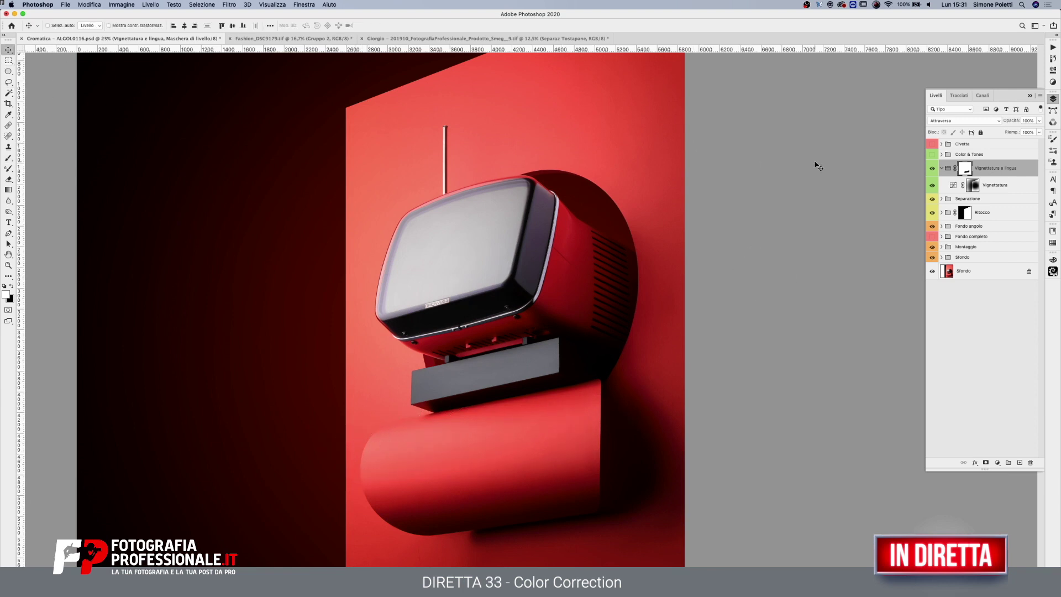
- Toggle the group mask and group visibility to compare the cylinder, then zoom out to the whole image
{"action": "left_click", "coordinate": [965, 169], "text": "shift"}
{"action": "left_click", "coordinate": [931, 171]}
{"action": "left_click", "coordinate": [932, 169]}
{"action": "left_click", "coordinate": [932, 169]}
{"action": "left_click", "coordinate": [8, 265]}
{"action": "left_click", "coordinate": [347, 241], "text": "alt"}
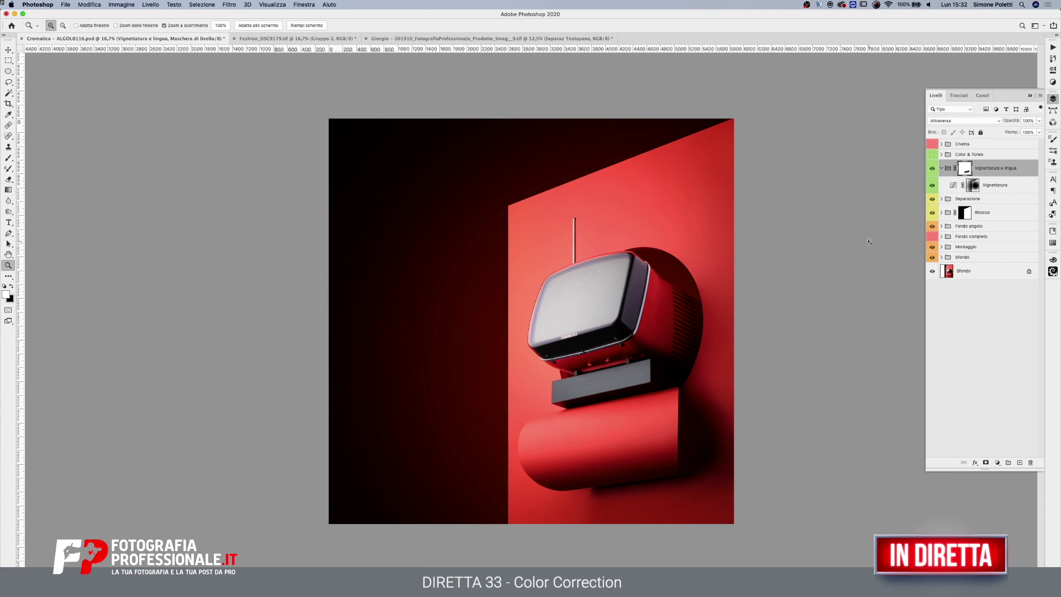
- Compare with the group hidden and its mask disabled, zoom in on the TV, and show the saved paths
{"action": "left_click", "coordinate": [934, 169]}
{"action": "left_click", "coordinate": [933, 170]}
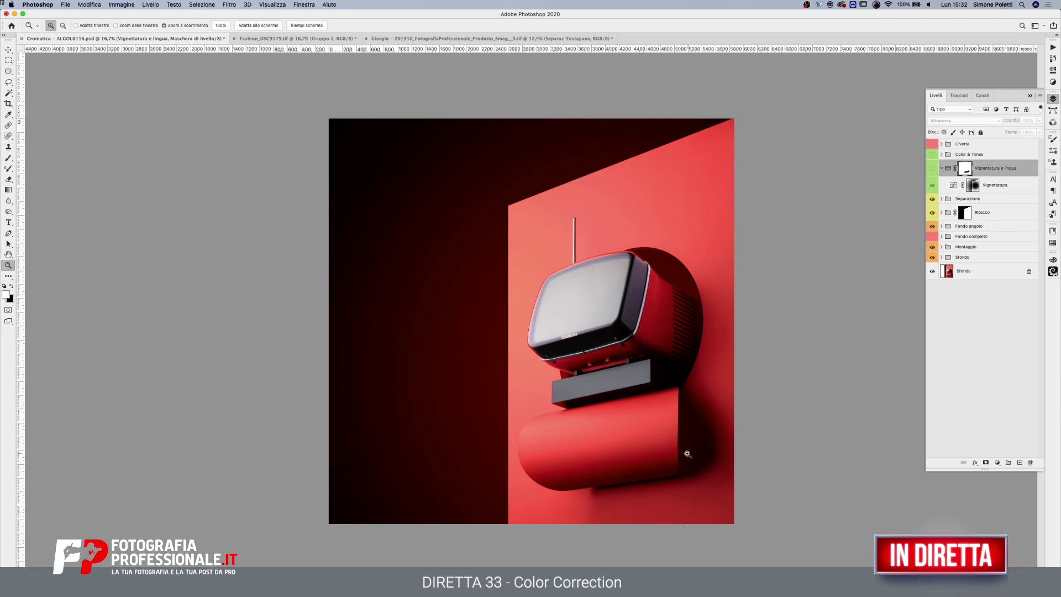
{"action": "left_click", "coordinate": [932, 169]}
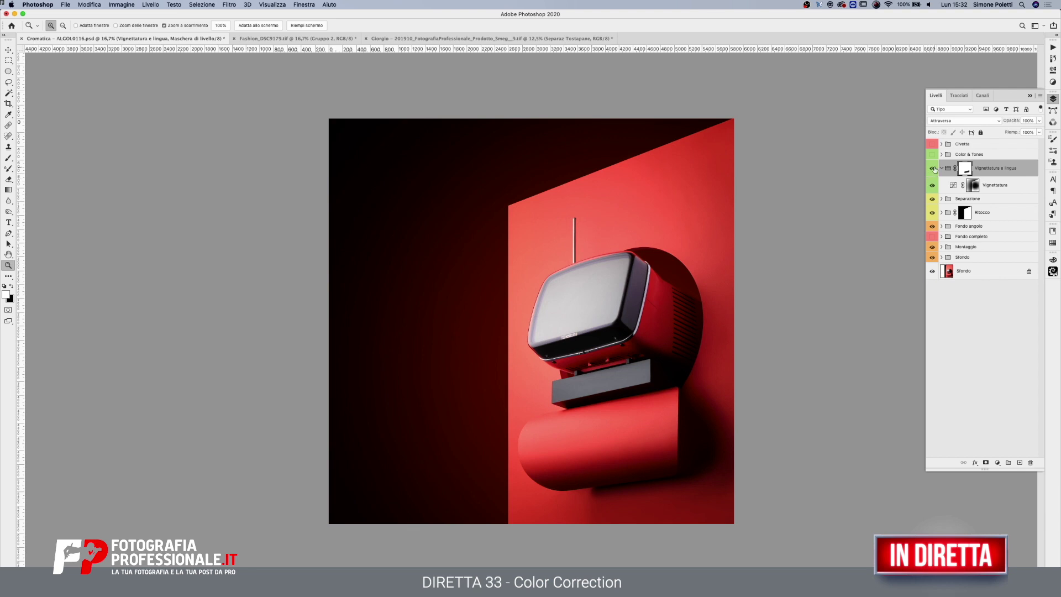
{"action": "left_click", "coordinate": [967, 173], "text": "shift"}
{"action": "left_click", "coordinate": [653, 315]}
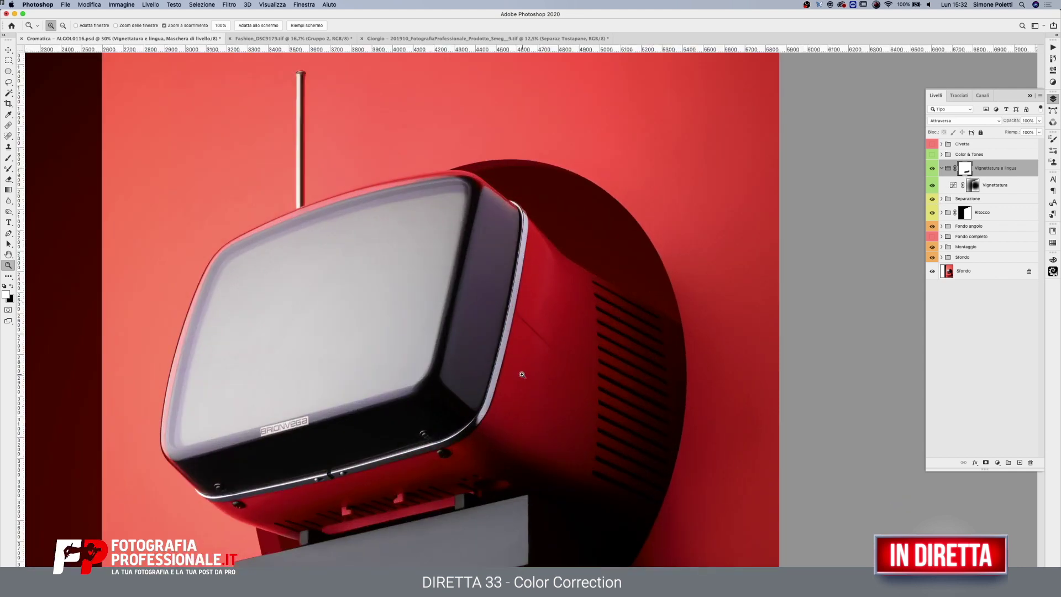
{"action": "left_click", "coordinate": [522, 374]}
{"action": "left_click_drag", "start_coordinate": [542, 362], "coordinate": [624, 292]}
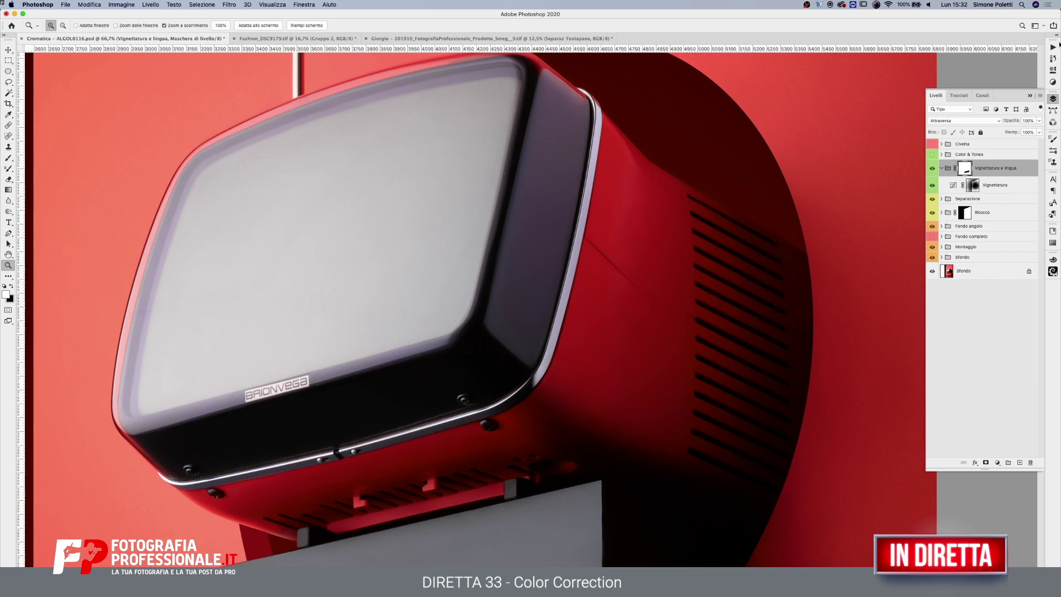
{"action": "left_click", "coordinate": [1054, 112]}
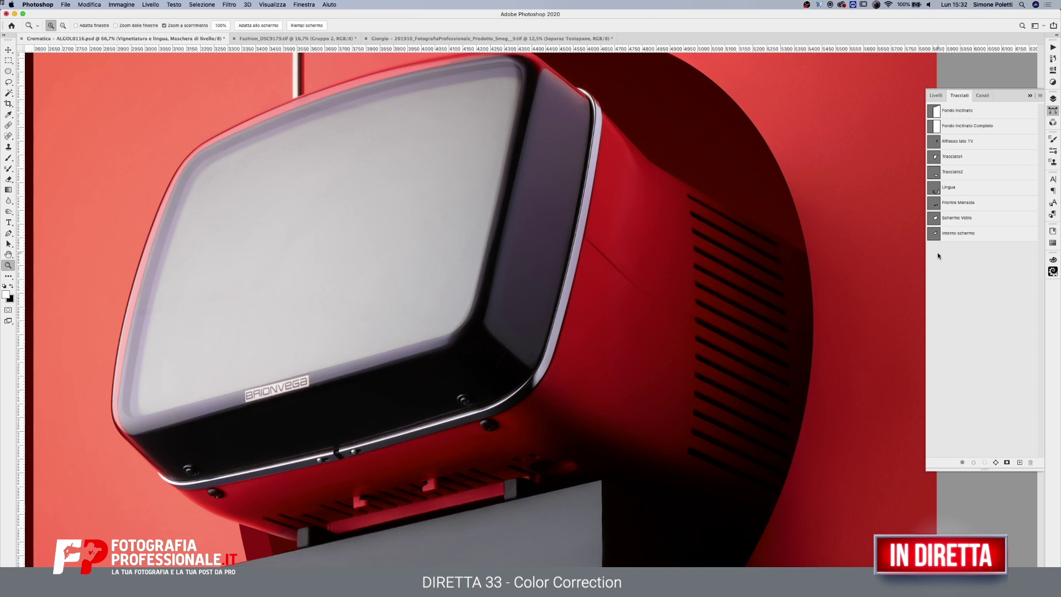
- Load the Schermo Vetro path as a selection, invert it, and collapse the vignette group
{"action": "left_click", "coordinate": [936, 222], "text": "ctrl"}
{"action": "left_click", "coordinate": [936, 95]}
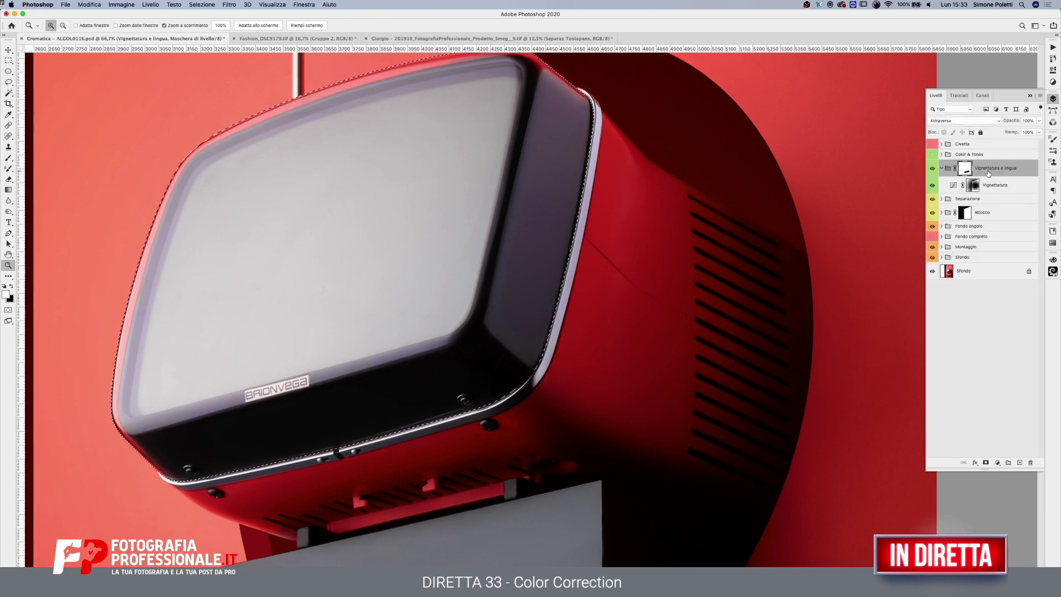
{"action": "key", "text": "ctrl+shift+i"}
{"action": "left_click", "coordinate": [942, 168]}
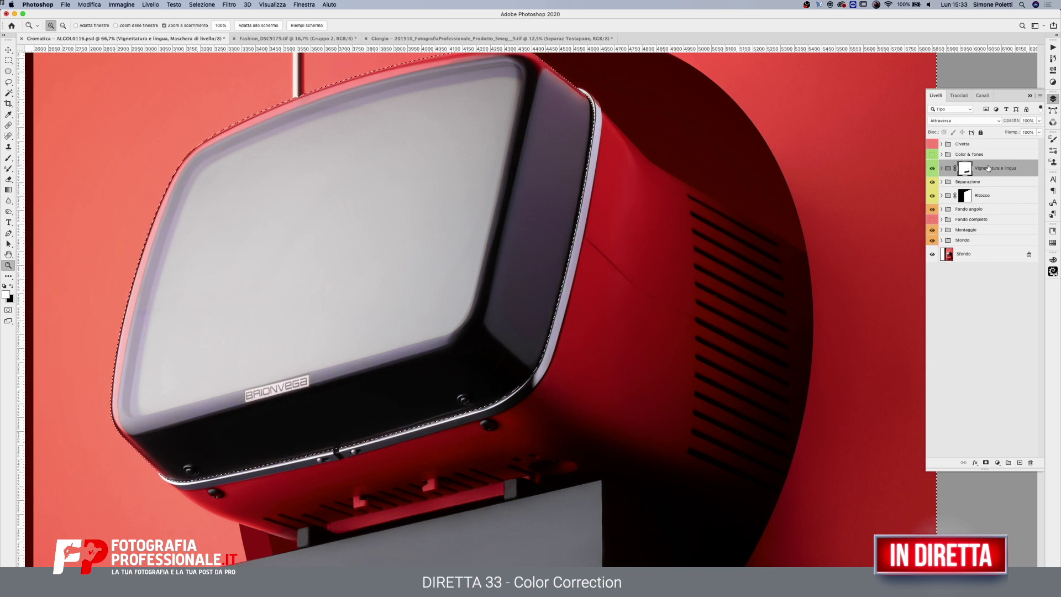
- Add a Levels layer with midtones at 1,64, fill its mask black, and reload the Schermo Vetro selection
{"action": "left_click", "coordinate": [998, 463]}
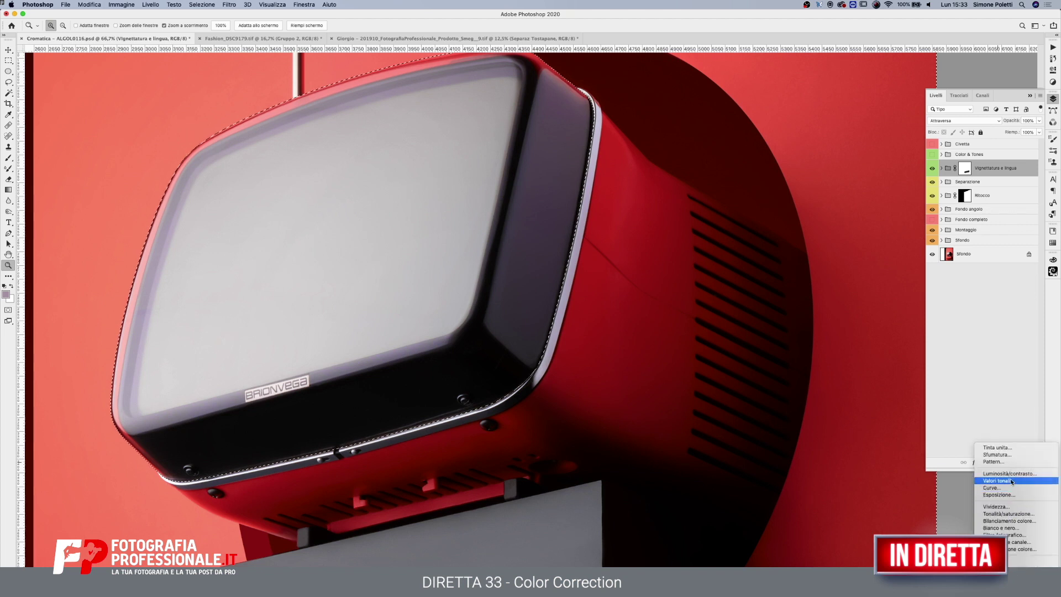
{"action": "left_click", "coordinate": [1012, 481]}
{"action": "left_click_drag", "start_coordinate": [969, 131], "coordinate": [951, 134]}
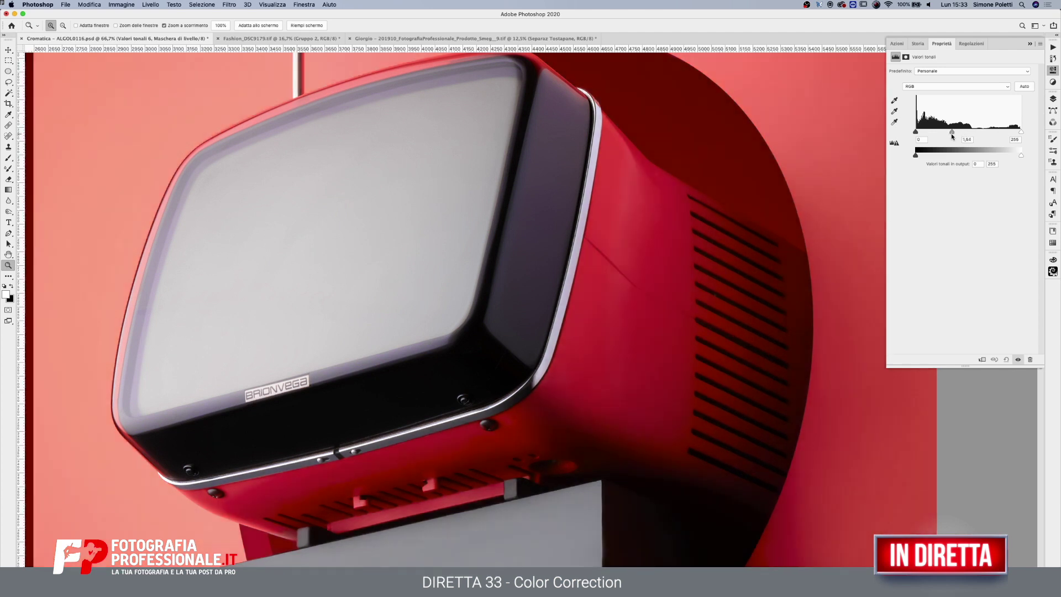
{"action": "left_click", "coordinate": [1053, 99]}
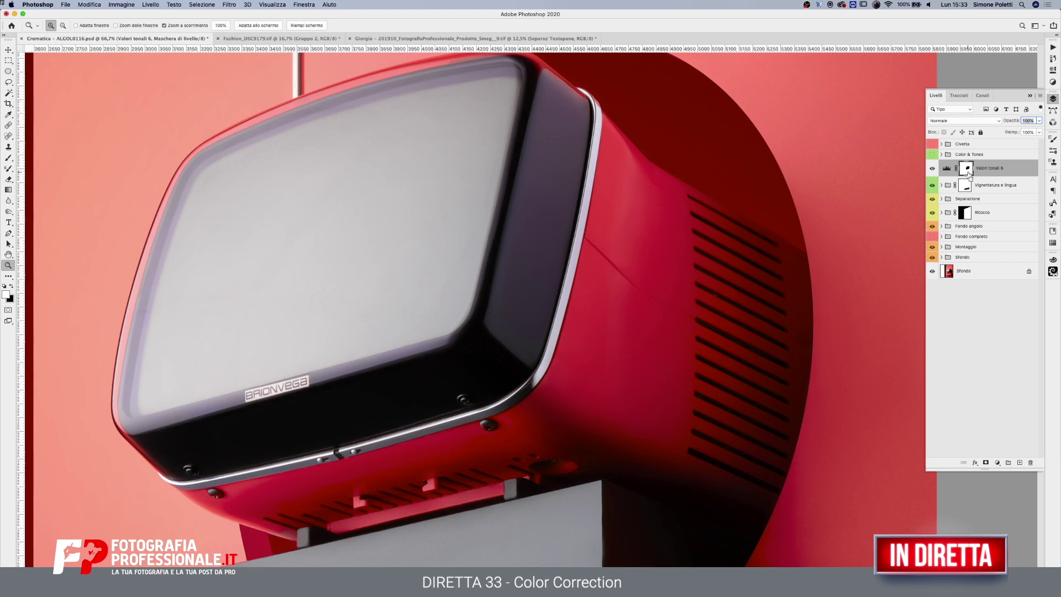
{"action": "key", "text": "ctrl+i"}
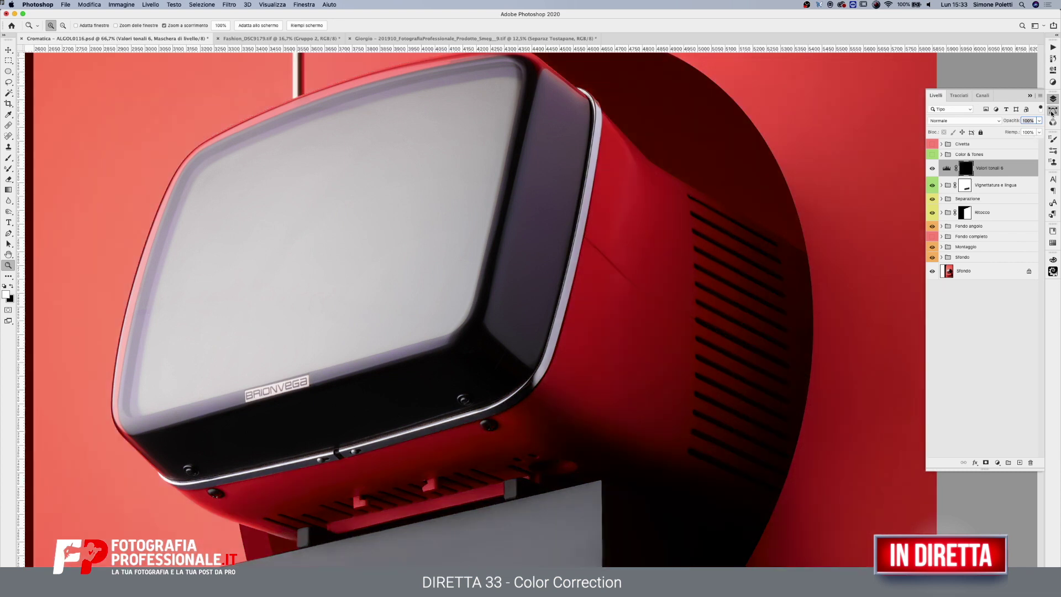
{"action": "left_click", "coordinate": [1053, 111]}
{"action": "left_click", "coordinate": [934, 219], "text": "super"}
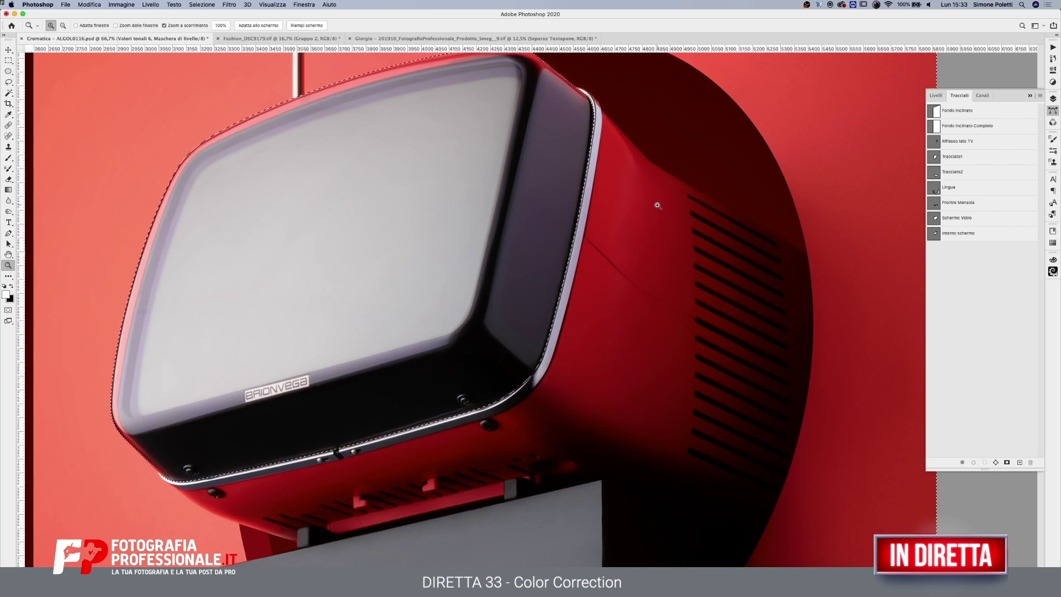
- Zoom in on the TV's top-right bezel corner and set a small brush at 100% flow
{"action": "left_click_drag", "start_coordinate": [656, 206], "coordinate": [516, 363]}
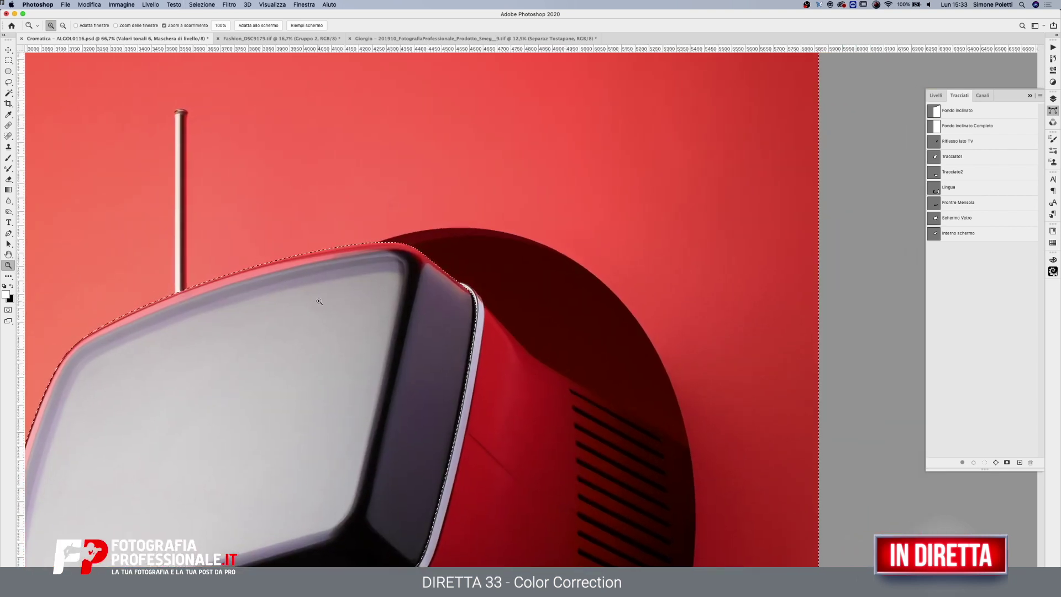
{"action": "left_click", "coordinate": [490, 367]}
{"action": "left_click", "coordinate": [485, 319]}
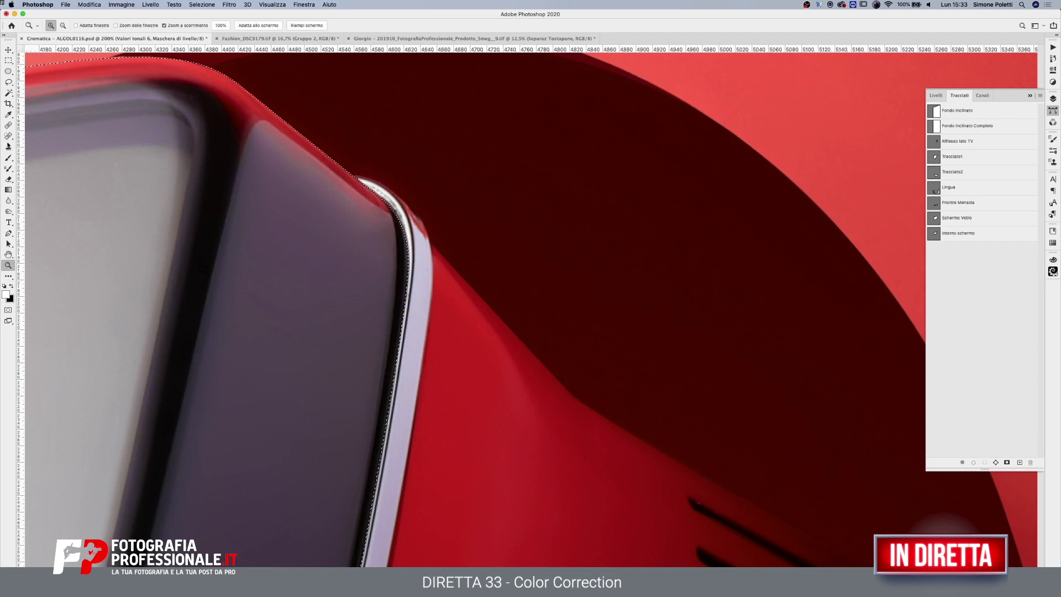
{"action": "key", "text": "b"}
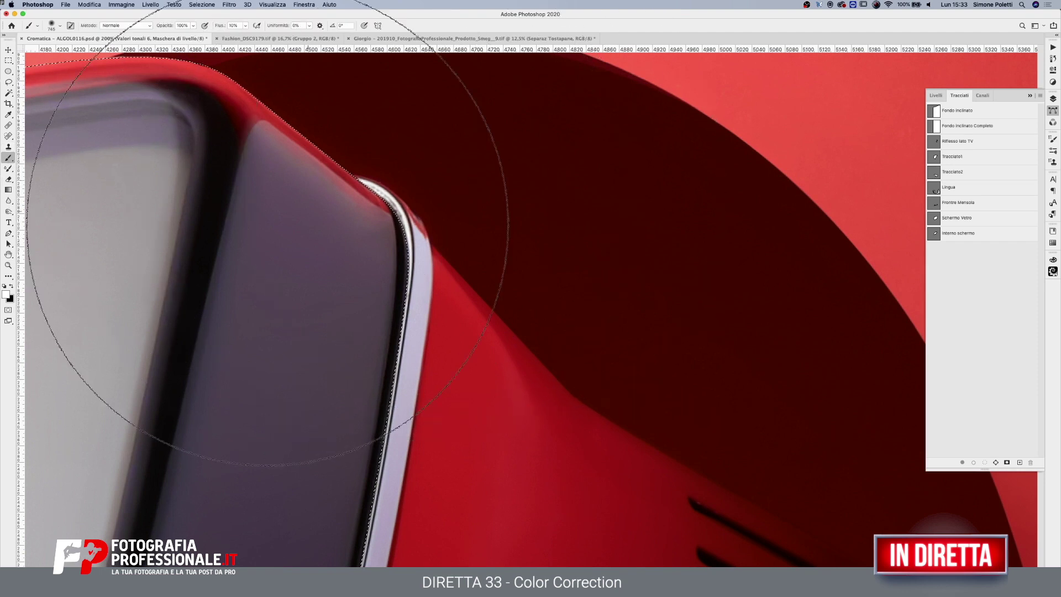
{"action": "left_click_drag", "start_coordinate": [509, 257], "coordinate": [476, 258]}
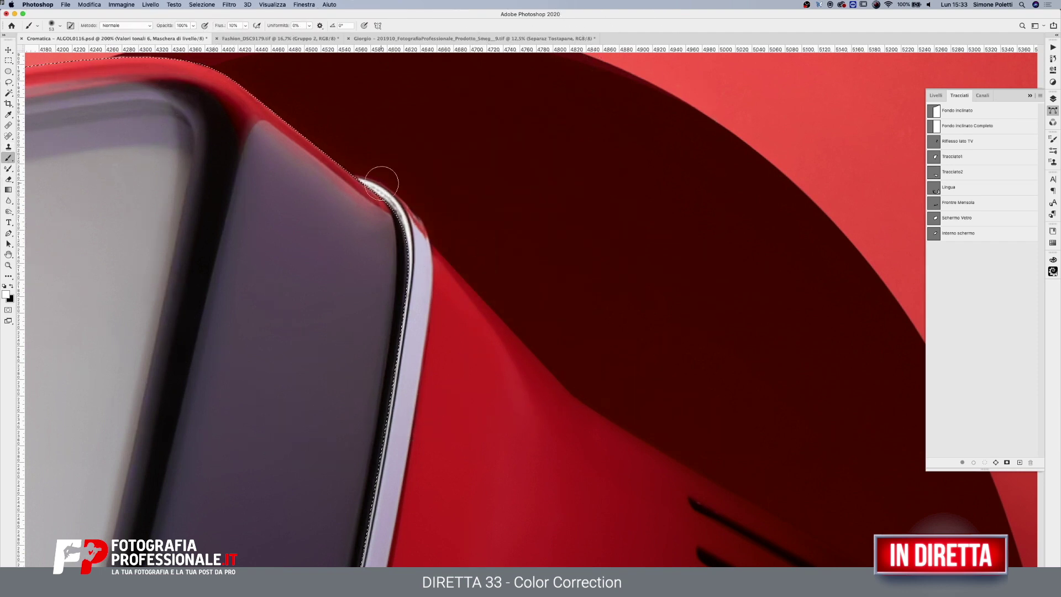
{"action": "left_click", "coordinate": [246, 26]}
{"action": "left_click_drag", "start_coordinate": [245, 35], "coordinate": [280, 35]}
- Paint white on the Levels mask down the bezel's chrome trim and its lower corner curve
{"action": "mouse_move", "coordinate": [367, 173]}
{"action": "left_mouse_down"}
{"action": "mouse_move", "coordinate": [408, 390]}
{"action": "mouse_move", "coordinate": [370, 514]}
{"action": "left_mouse_up"}
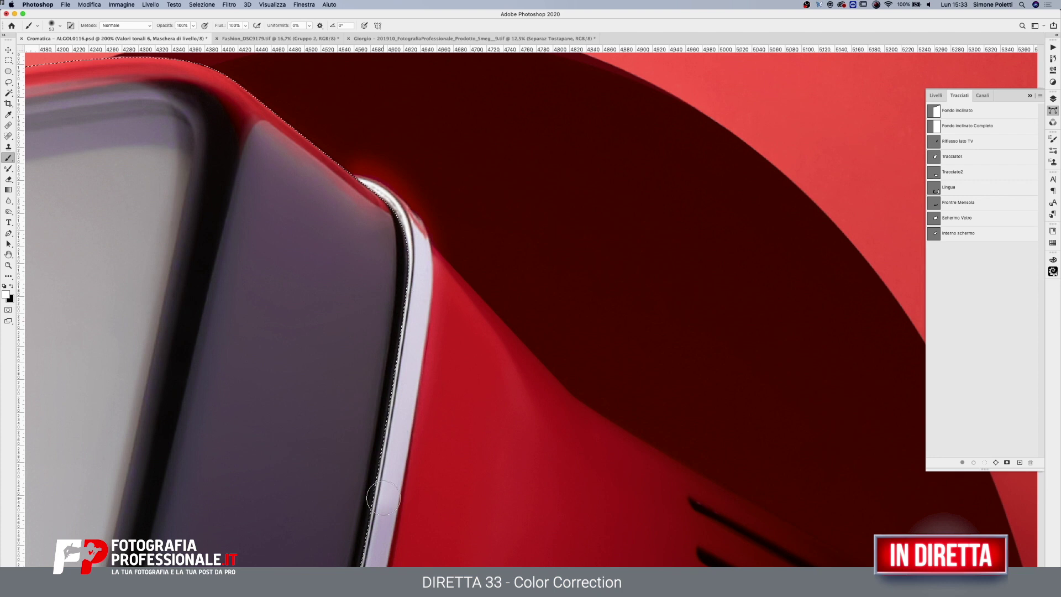
{"action": "left_click_drag", "start_coordinate": [459, 464], "coordinate": [550, 243]}
{"action": "left_click_drag", "start_coordinate": [483, 83], "coordinate": [436, 398]}
{"action": "mouse_move", "coordinate": [437, 398]}
{"action": "left_mouse_down"}
{"action": "mouse_move", "coordinate": [405, 535]}
{"action": "mouse_move", "coordinate": [499, 292]}
{"action": "left_mouse_up"}
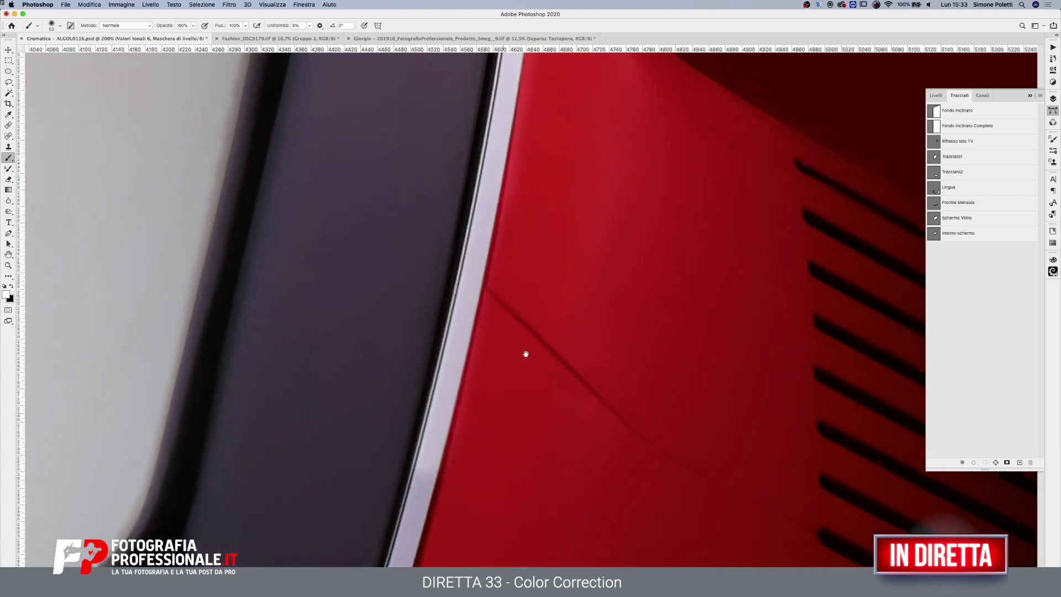
{"action": "mouse_move", "coordinate": [511, 254]}
{"action": "left_mouse_down"}
{"action": "mouse_move", "coordinate": [454, 455]}
{"action": "mouse_move", "coordinate": [401, 556]}
{"action": "left_mouse_up"}
{"action": "left_click_drag", "start_coordinate": [514, 462], "coordinate": [713, 243]}
{"action": "mouse_move", "coordinate": [631, 305]}
{"action": "left_mouse_down"}
{"action": "mouse_move", "coordinate": [486, 404]}
{"action": "mouse_move", "coordinate": [360, 444]}
{"action": "mouse_move", "coordinate": [501, 402]}
{"action": "mouse_move", "coordinate": [182, 498]}
{"action": "mouse_move", "coordinate": [50, 517]}
{"action": "left_mouse_up"}
- Brighten the trim along the bottom edge toward the BRIONVEGA logo, then zoom back out
{"action": "left_click_drag", "start_coordinate": [515, 441], "coordinate": [889, 294]}
{"action": "left_click_drag", "start_coordinate": [702, 304], "coordinate": [53, 470]}
{"action": "left_click_drag", "start_coordinate": [471, 446], "coordinate": [803, 387]}
{"action": "left_click_drag", "start_coordinate": [474, 412], "coordinate": [223, 414]}
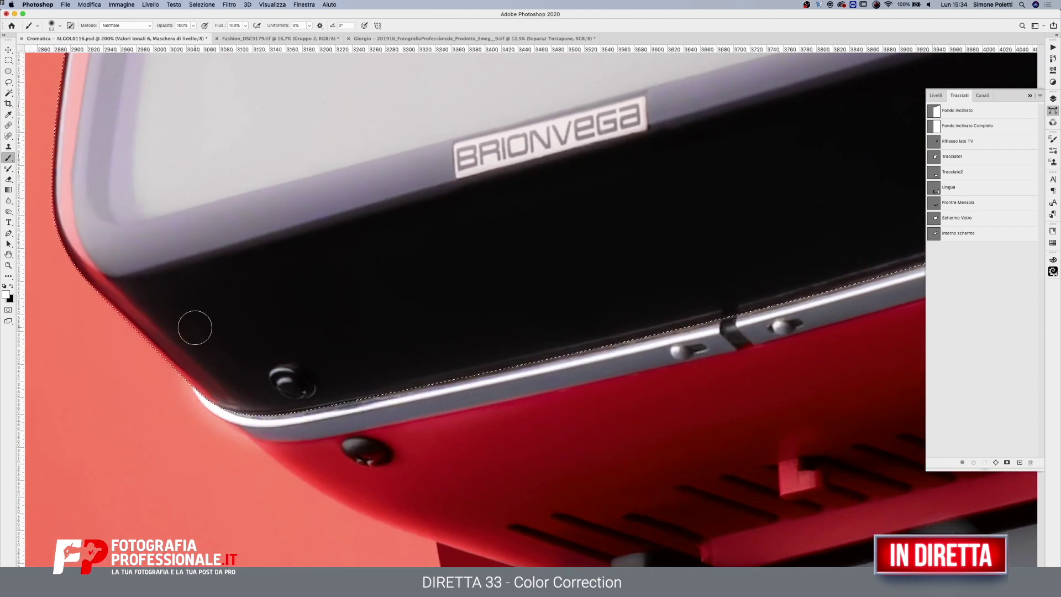
{"action": "key", "text": "z"}
{"action": "left_click", "coordinate": [625, 294], "text": "alt"}
- Drop the TV selection, zoom out, and show only the background layer
{"action": "left_click", "coordinate": [688, 275], "text": "alt"}
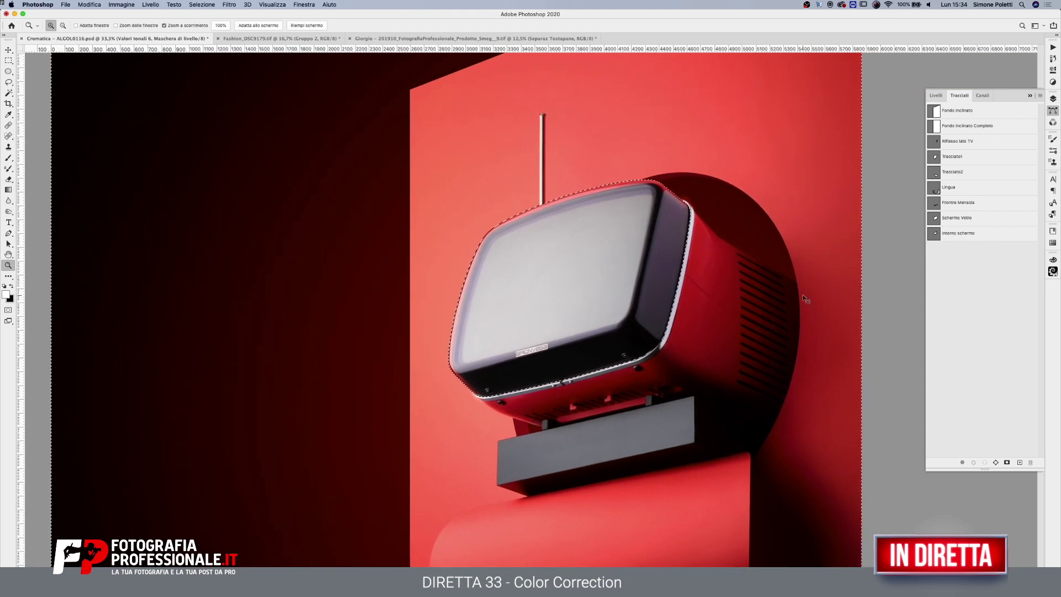
{"action": "left_click_drag", "start_coordinate": [752, 347], "coordinate": [613, 273]}
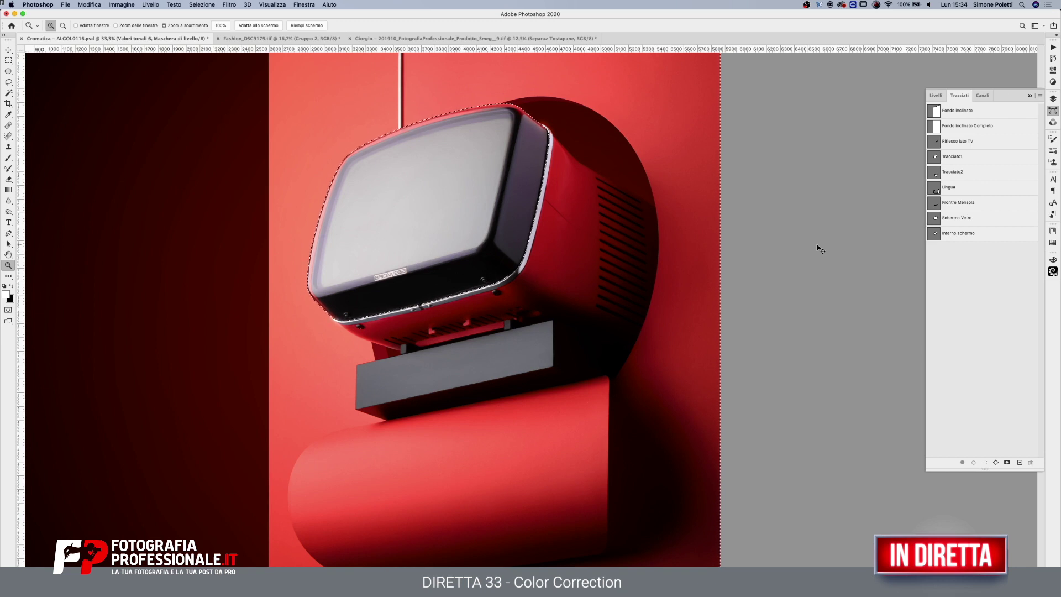
{"action": "key", "text": "super+d"}
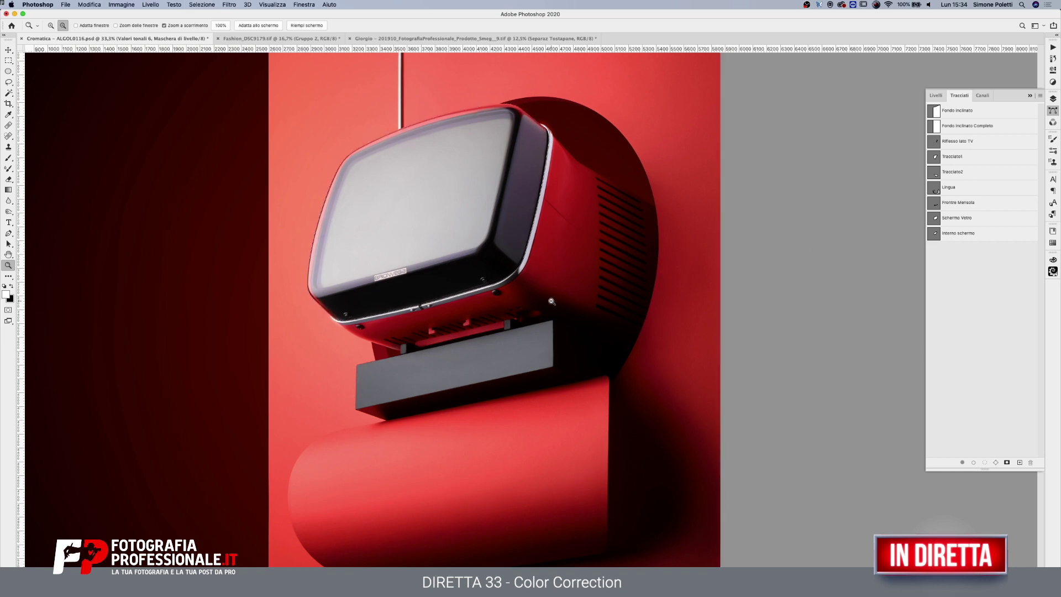
{"action": "left_click", "coordinate": [550, 304], "text": "alt"}
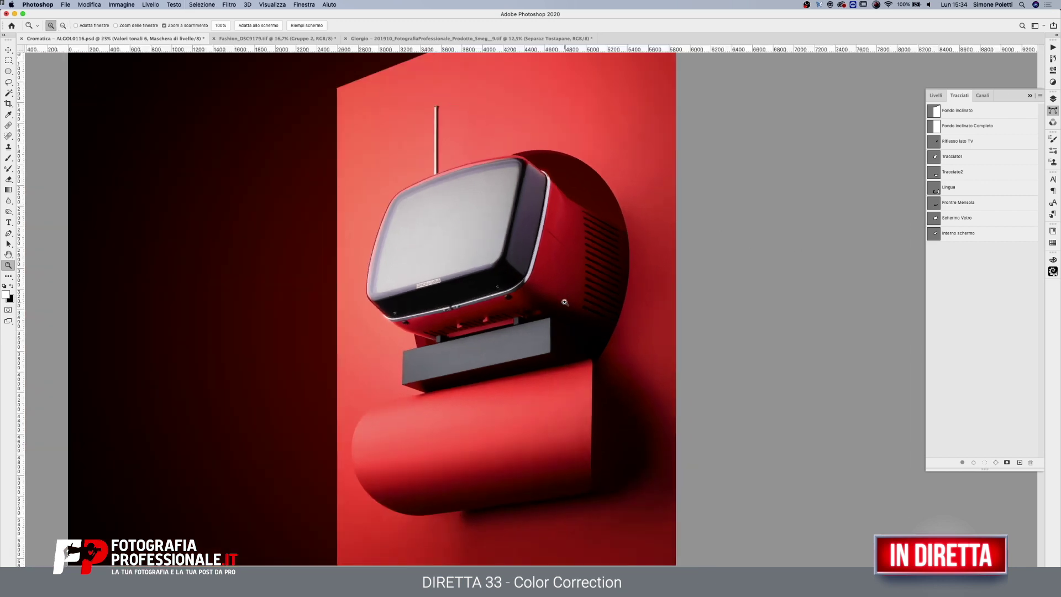
{"action": "left_click", "coordinate": [941, 96]}
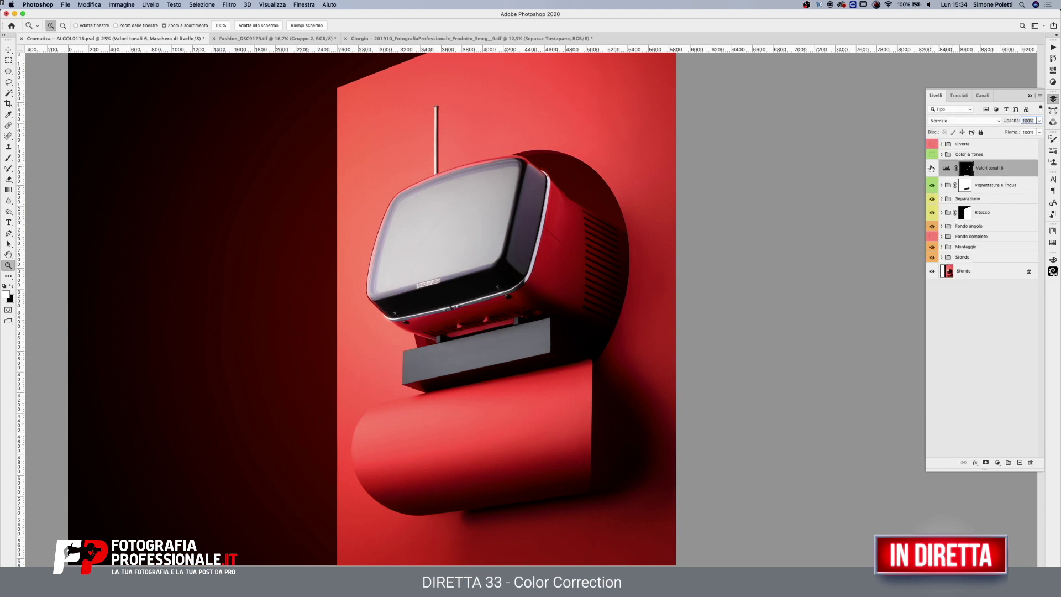
{"action": "left_click", "coordinate": [932, 248]}
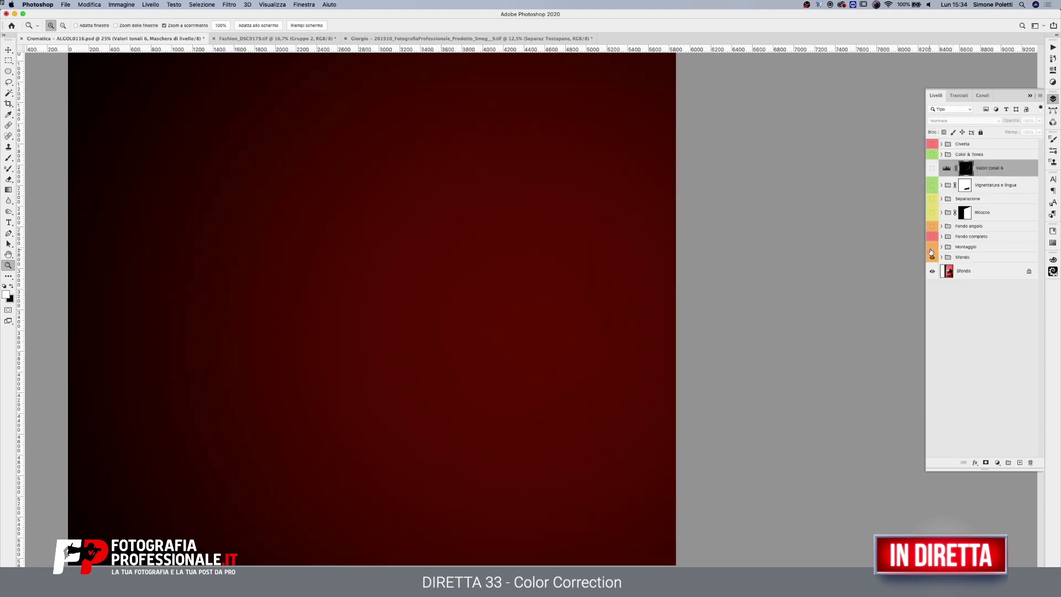
- Expand Montaggio and toggle the Schiarita tv Low and Filetto Cromo basso masks to compare
{"action": "left_click", "coordinate": [941, 247]}
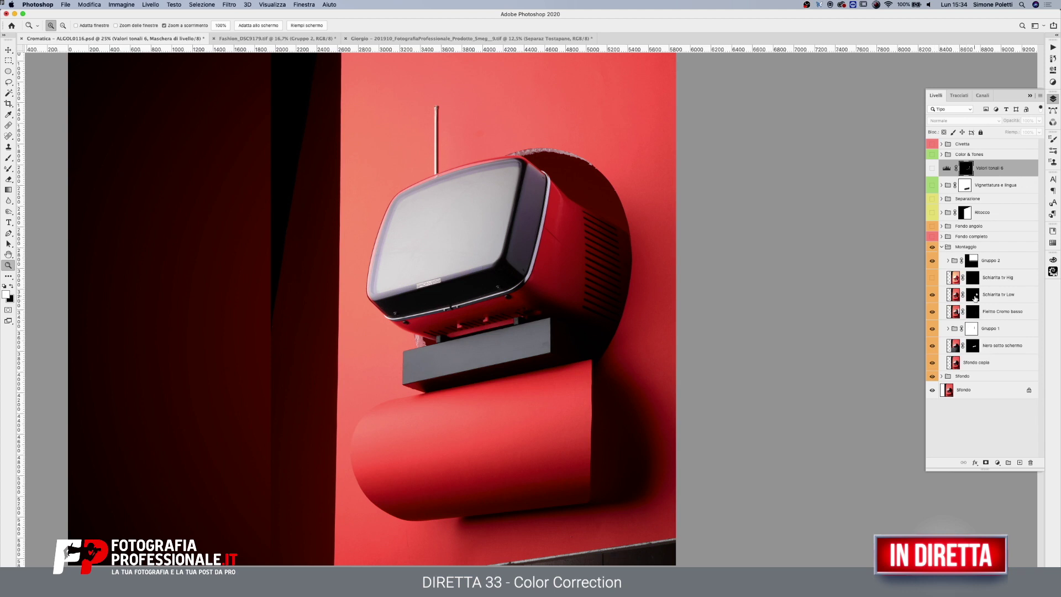
{"action": "left_click", "coordinate": [973, 296], "text": "shift"}
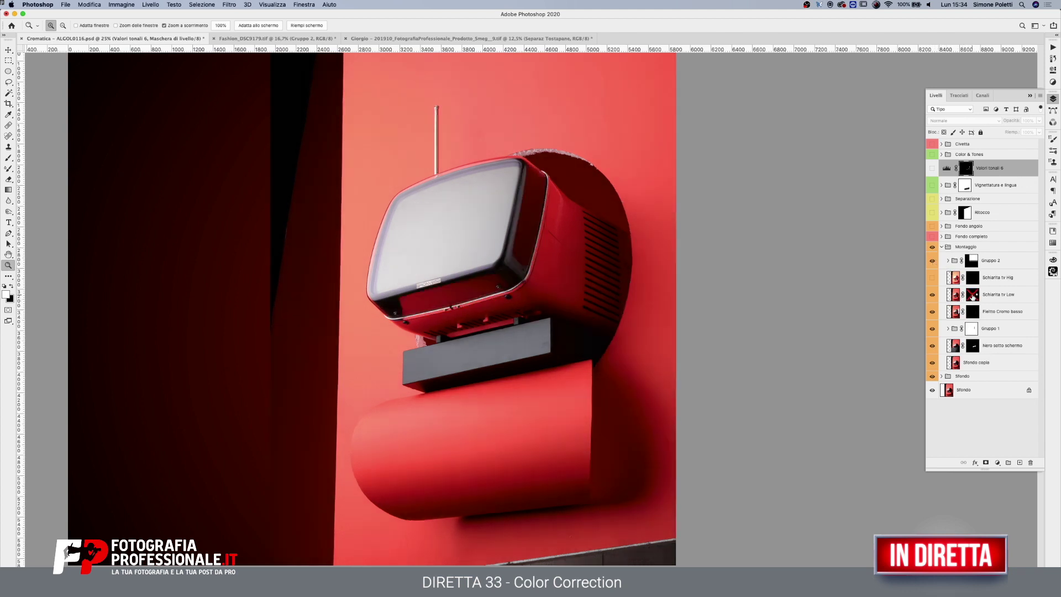
{"action": "left_click", "coordinate": [973, 296], "text": "shift"}
{"action": "left_click", "coordinate": [973, 296], "text": "shift"}
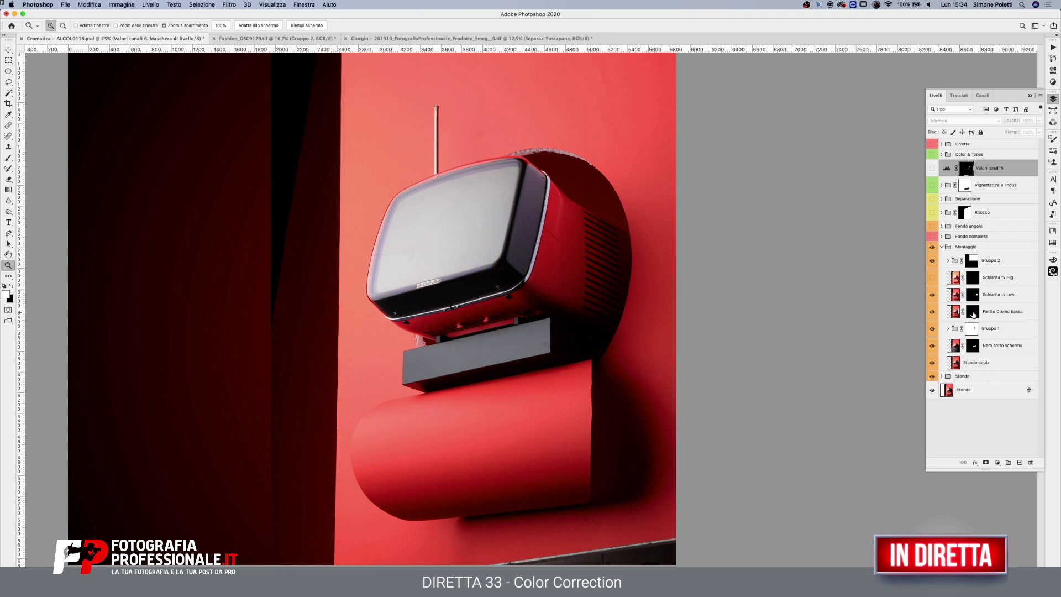
{"action": "left_click", "coordinate": [972, 313], "text": "shift"}
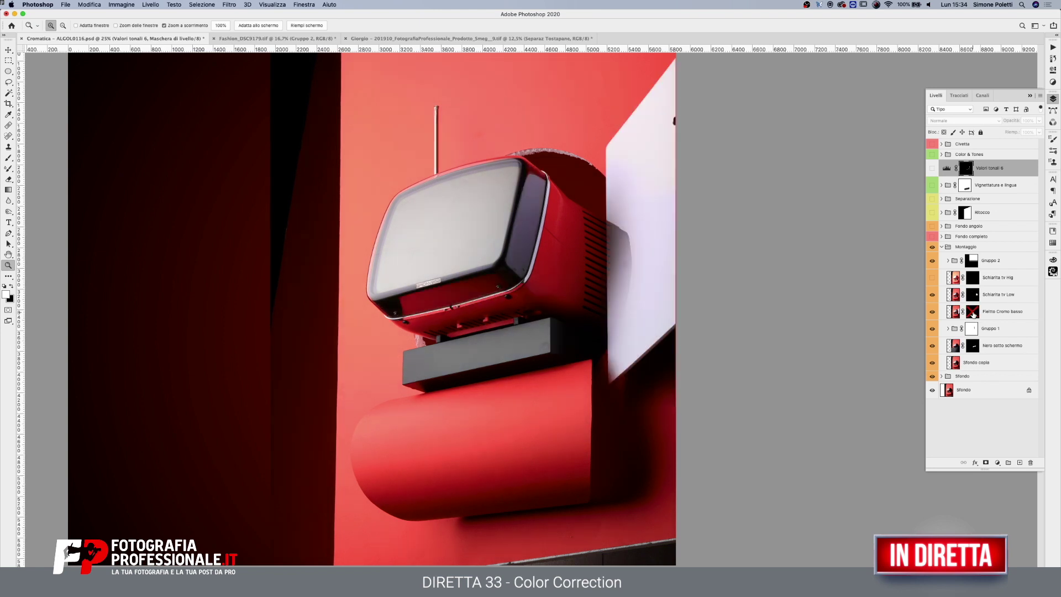
{"action": "left_click", "coordinate": [974, 312], "text": "shift"}
{"action": "left_click", "coordinate": [974, 313], "text": "shift"}
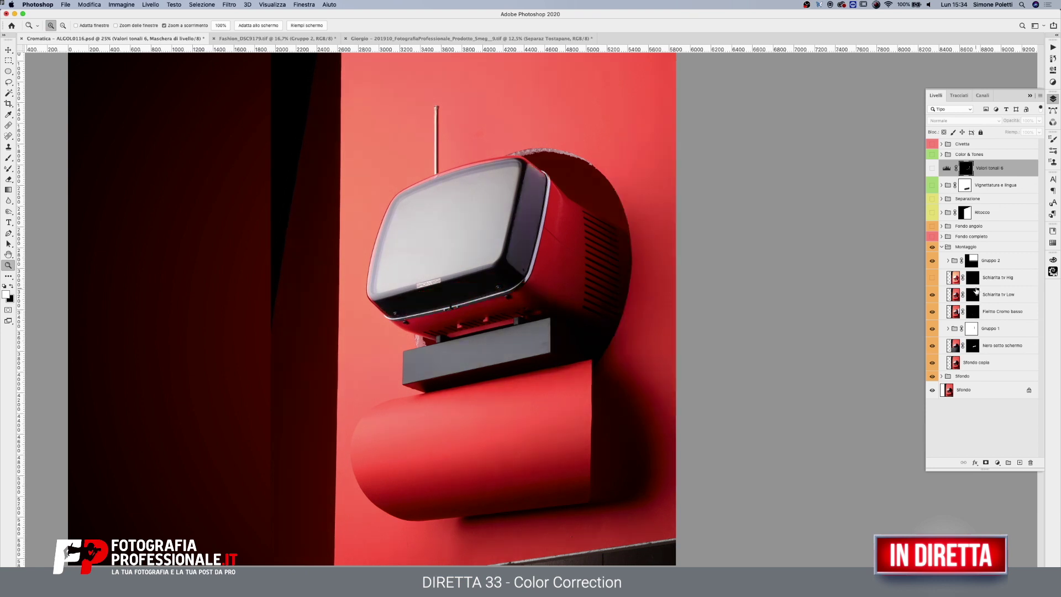
- Check the upper TV brightening layer's mask and visibility, then collapse Montaggio
{"action": "left_click", "coordinate": [971, 281], "text": "shift"}
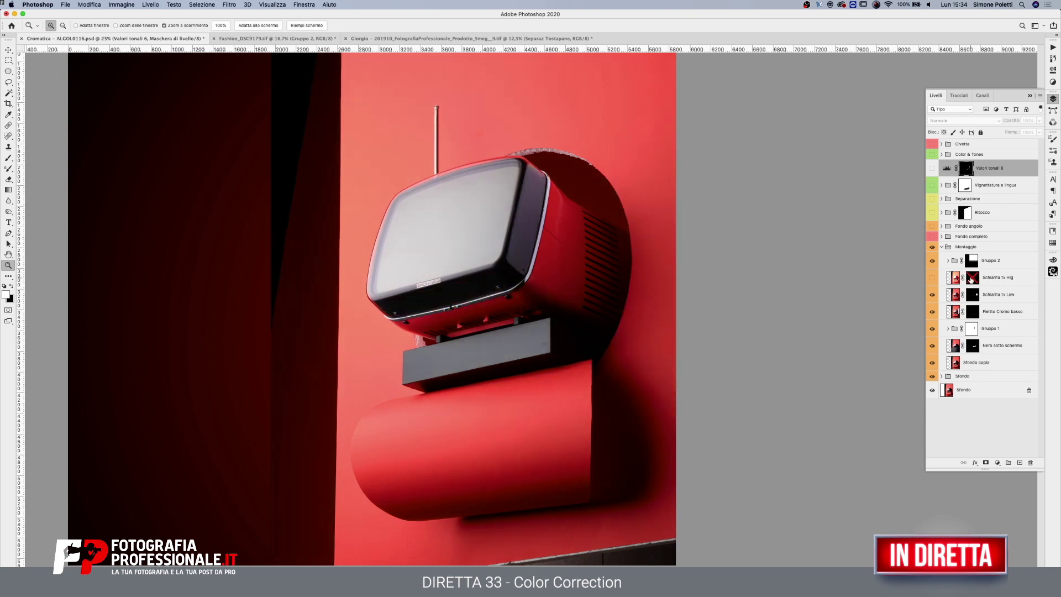
{"action": "left_click", "coordinate": [933, 281]}
{"action": "left_click", "coordinate": [932, 281]}
{"action": "left_click", "coordinate": [942, 247]}
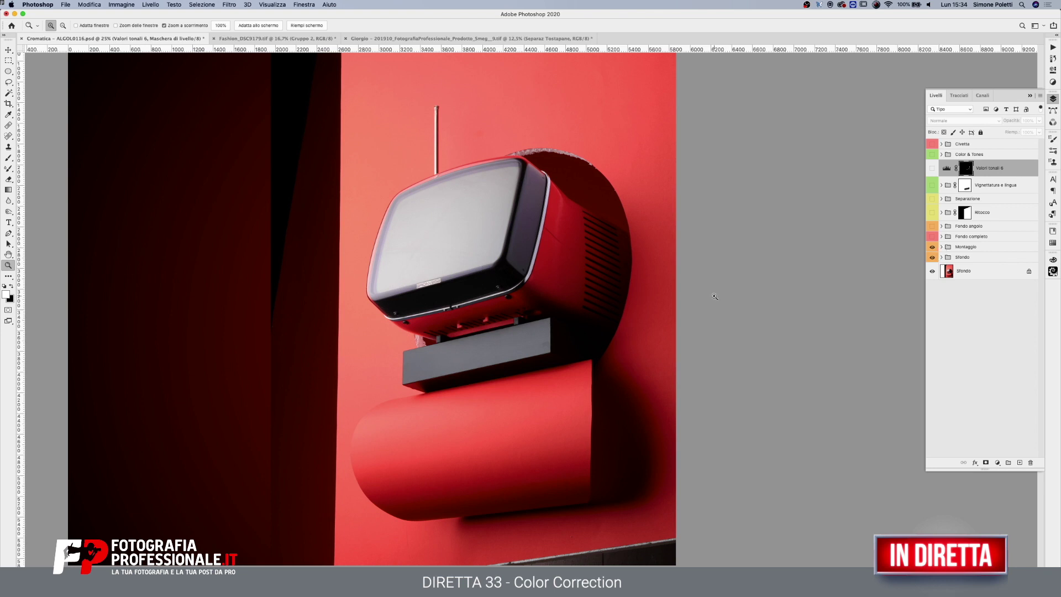
- Turn the Ritocco, Separazione, Vignettatura e lingua groups and Valori tonali 6 back on
{"action": "left_click", "coordinate": [572, 206]}
{"action": "left_click", "coordinate": [570, 232]}
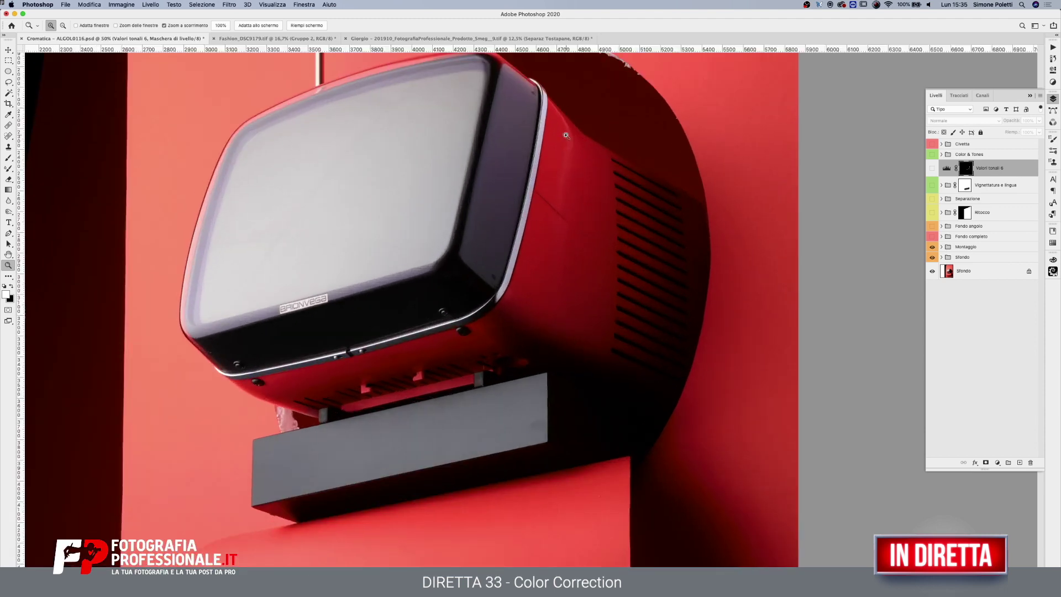
{"action": "left_click", "coordinate": [547, 219]}
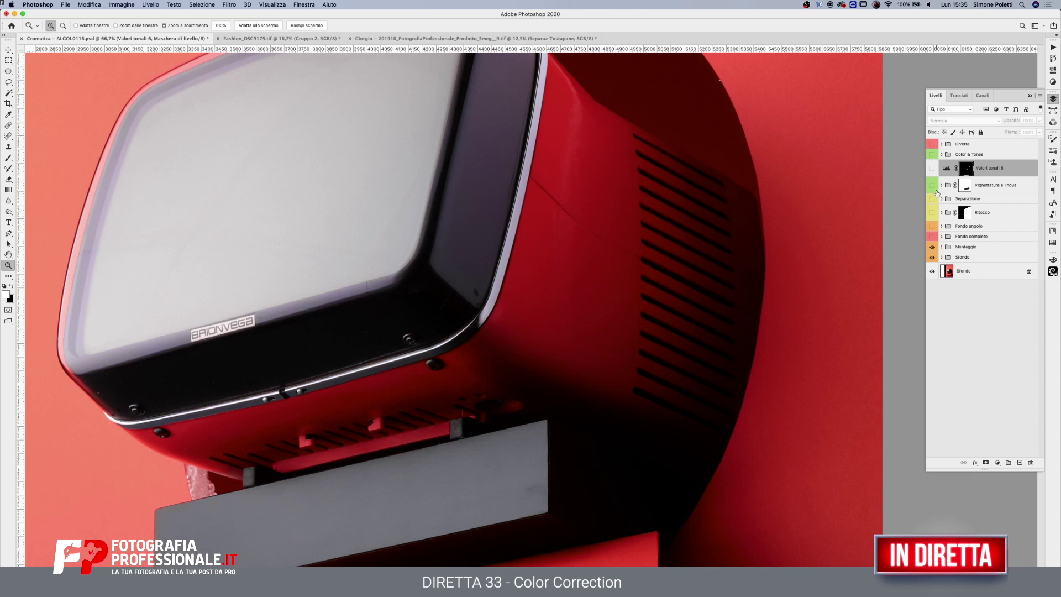
{"action": "left_click_drag", "start_coordinate": [933, 217], "coordinate": [933, 192]}
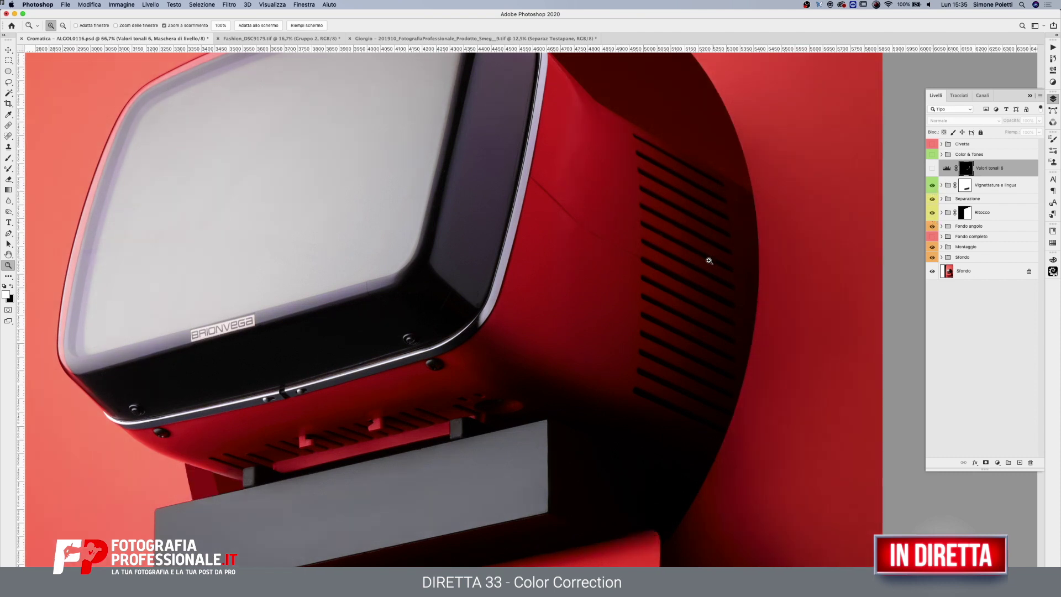
{"action": "left_click", "coordinate": [709, 261], "text": "alt"}
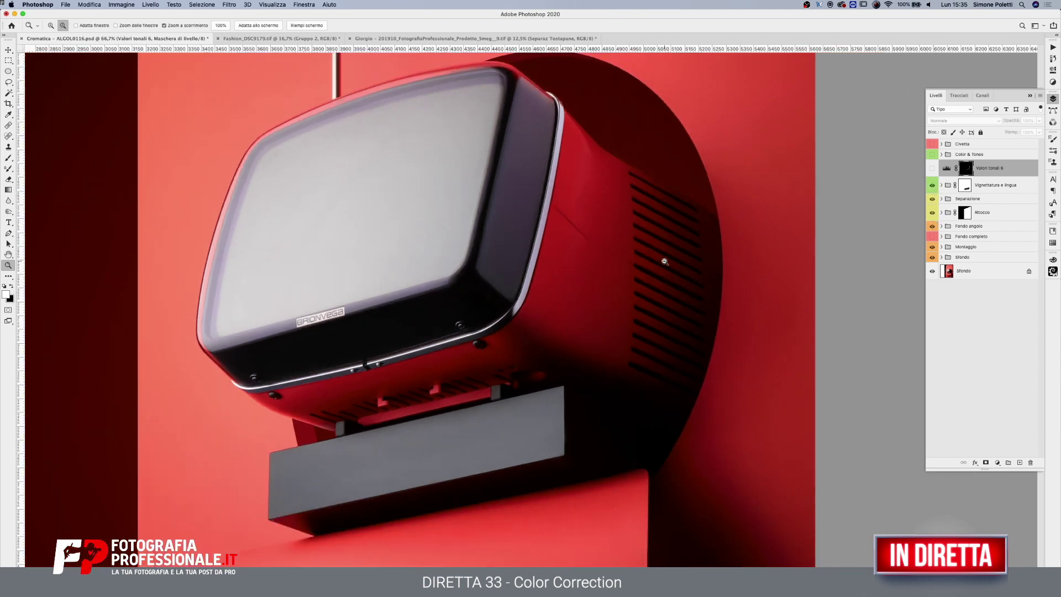
{"action": "left_click", "coordinate": [932, 168]}
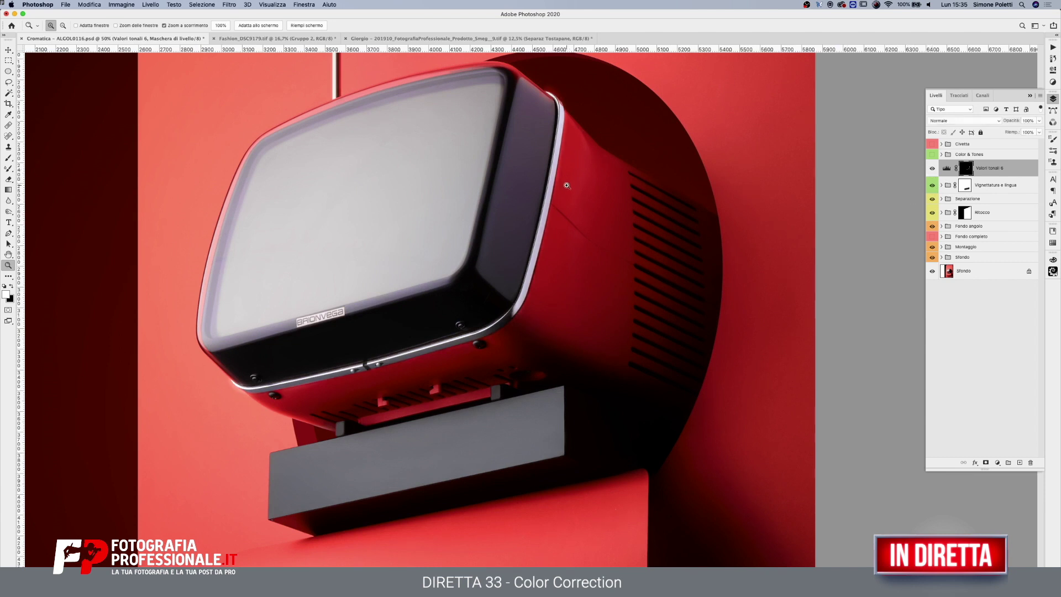
- Brighten the Valori tonali 6 Levels midtones by moving the middle slider left
{"action": "left_click", "coordinate": [567, 188]}
{"action": "left_click_drag", "start_coordinate": [572, 199], "coordinate": [570, 397]}
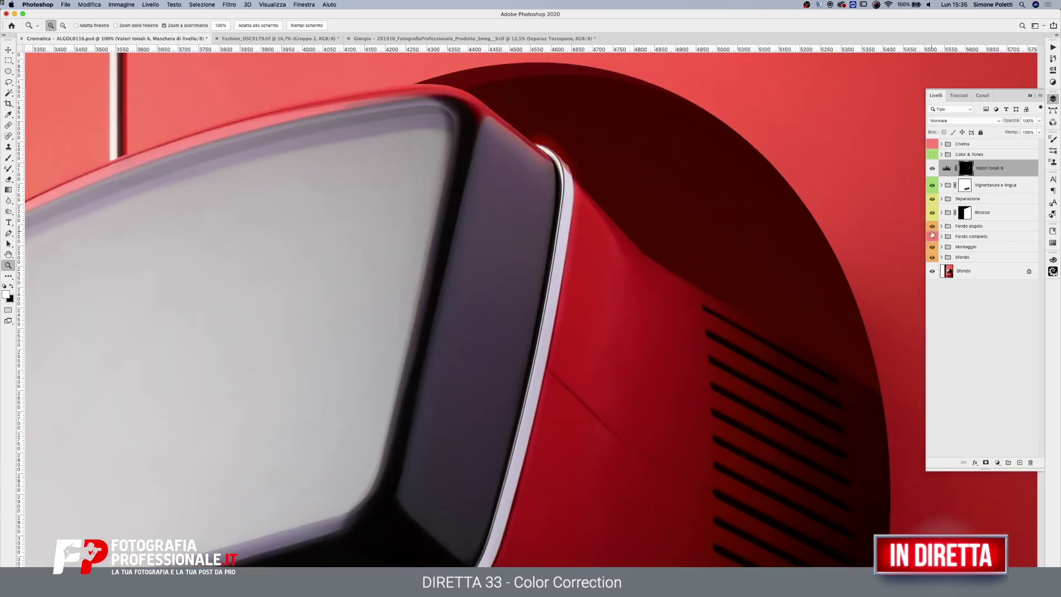
{"action": "left_click", "coordinate": [947, 168]}
{"action": "left_click_drag", "start_coordinate": [951, 133], "coordinate": [947, 134]}
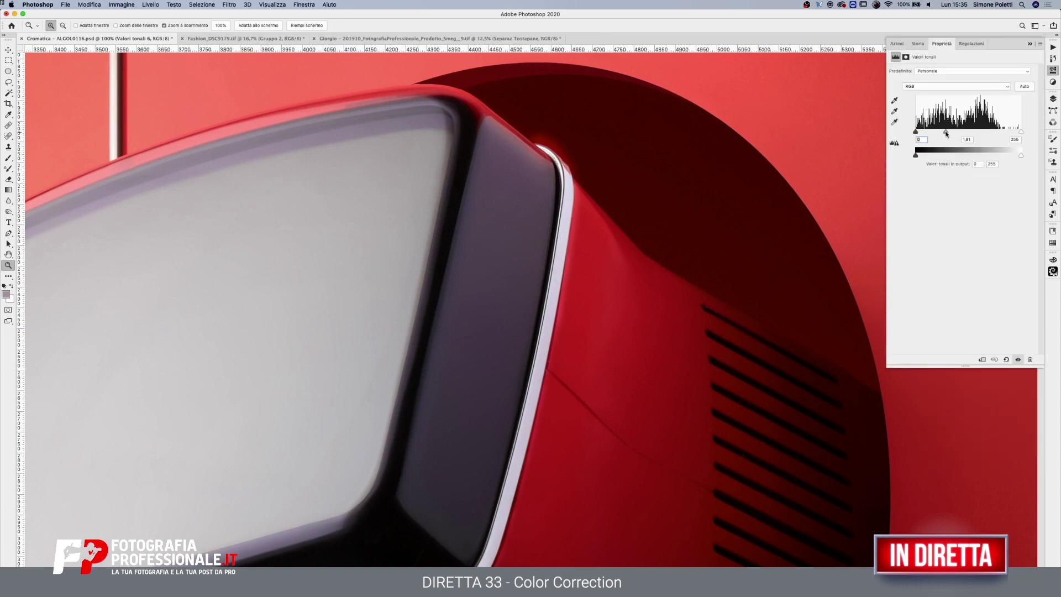
{"action": "left_click", "coordinate": [1054, 99]}
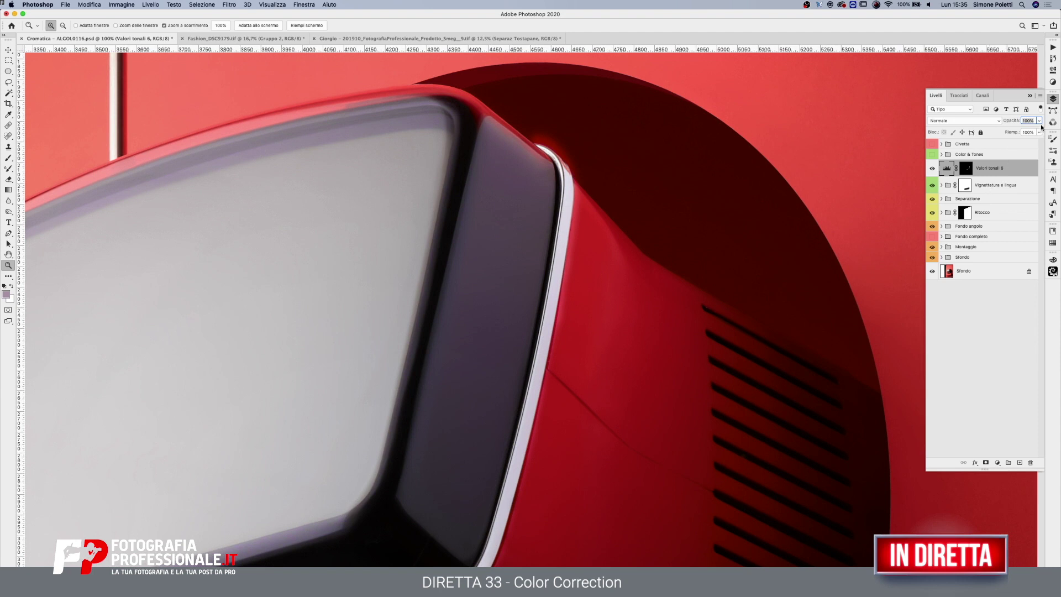
- Show the saved paths list, briefly load the screen-edge path, and zoom onto the bezel's top edge
{"action": "left_click", "coordinate": [1053, 111]}
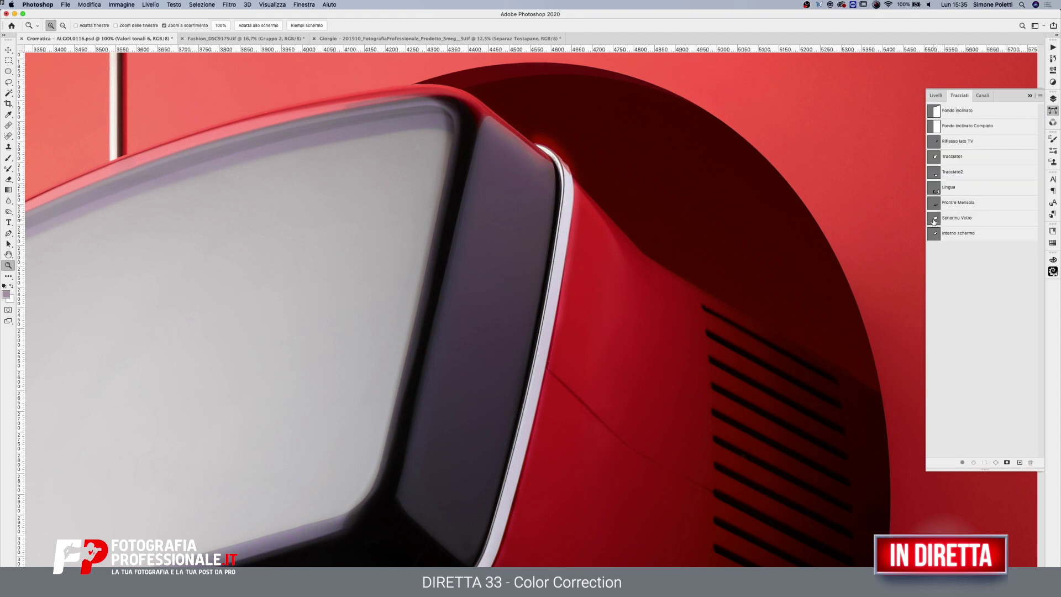
{"action": "left_click", "coordinate": [933, 158], "text": "super"}
{"action": "left_click", "coordinate": [936, 148], "text": "super"}
{"action": "key", "text": "super+d"}
{"action": "left_click_drag", "start_coordinate": [469, 105], "coordinate": [236, 190]}
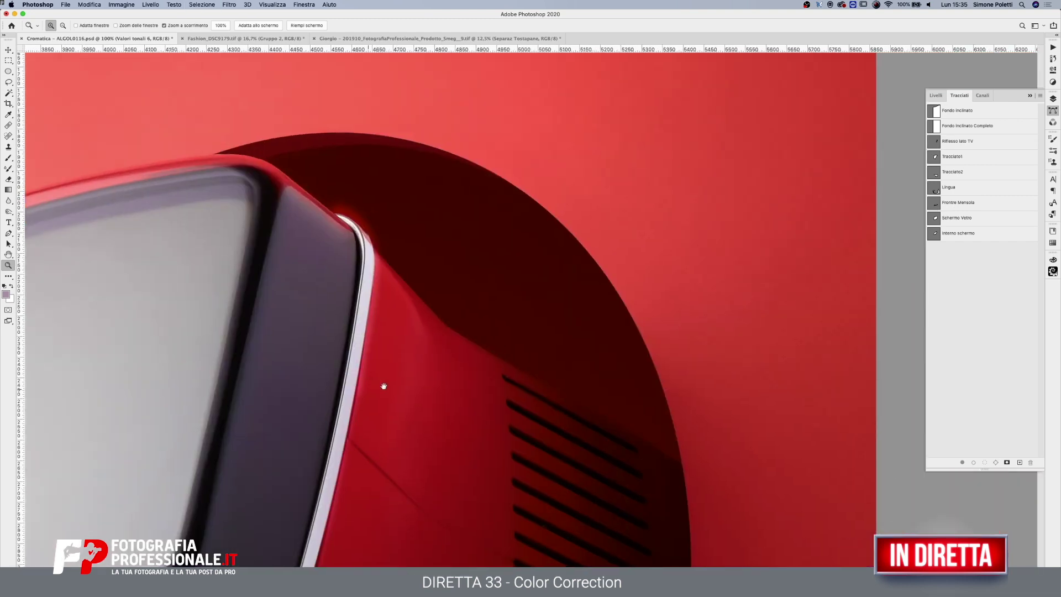
{"action": "left_click_drag", "start_coordinate": [314, 197], "coordinate": [512, 363]}
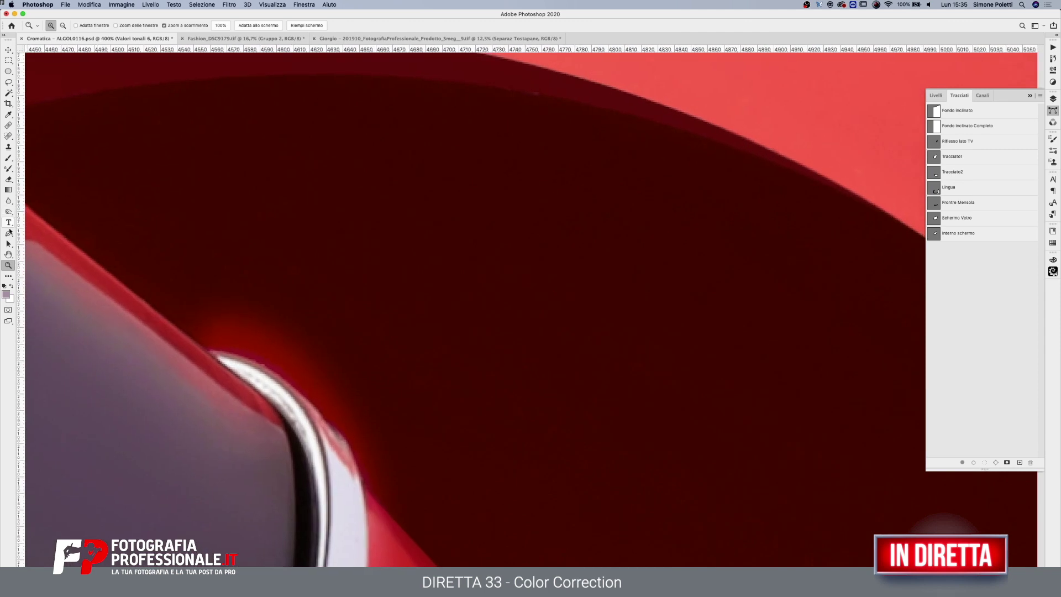
{"action": "left_click", "coordinate": [8, 233]}
- Start a Pen path on the chrome bezel's outer edge and trace down its right side
{"action": "left_click", "coordinate": [195, 342]}
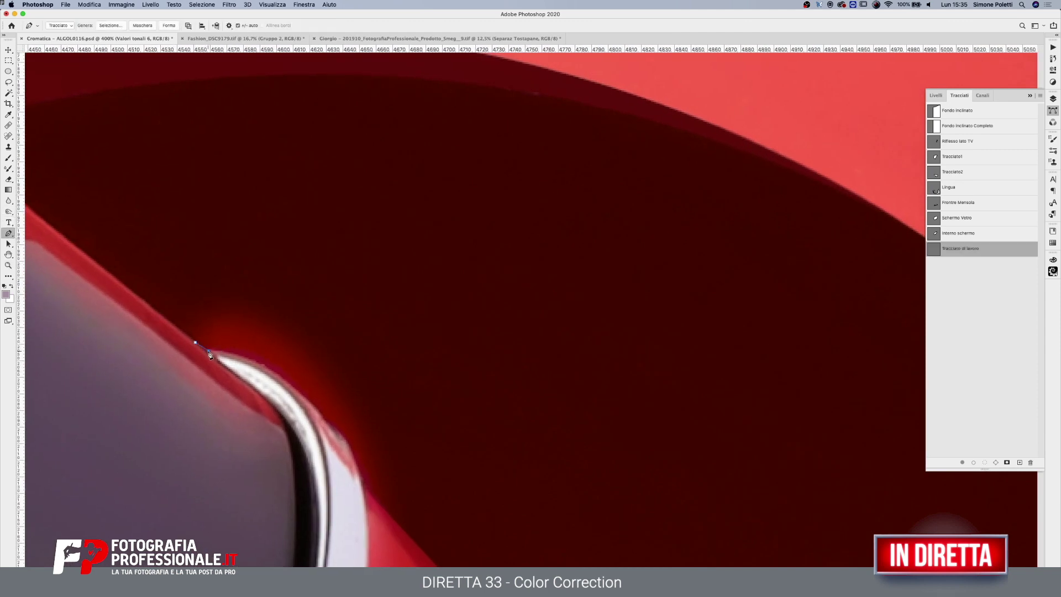
{"action": "left_click_drag", "start_coordinate": [285, 379], "coordinate": [350, 445]}
{"action": "left_click", "coordinate": [321, 409]}
{"action": "left_click_drag", "start_coordinate": [369, 507], "coordinate": [369, 560]}
{"action": "mouse_move", "coordinate": [366, 489]}
{"action": "left_mouse_down"}
{"action": "mouse_move", "coordinate": [449, 385]}
{"action": "mouse_move", "coordinate": [452, 403]}
{"action": "left_mouse_up"}
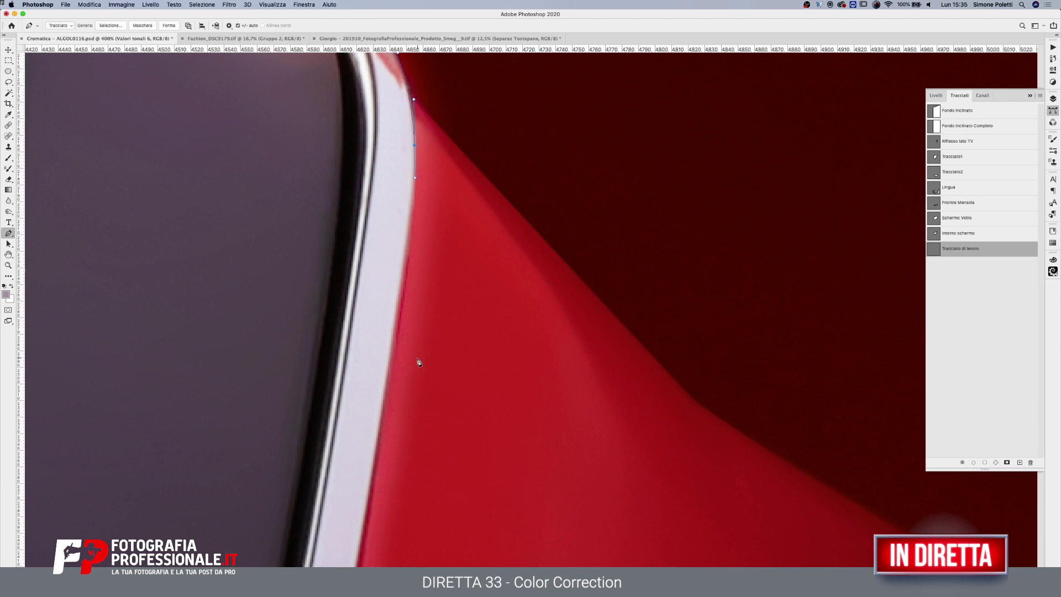
{"action": "left_click_drag", "start_coordinate": [397, 322], "coordinate": [391, 352]}
{"action": "mouse_move", "coordinate": [384, 425]}
{"action": "left_mouse_down"}
{"action": "mouse_move", "coordinate": [583, 182]}
{"action": "mouse_move", "coordinate": [557, 218]}
{"action": "left_mouse_up"}
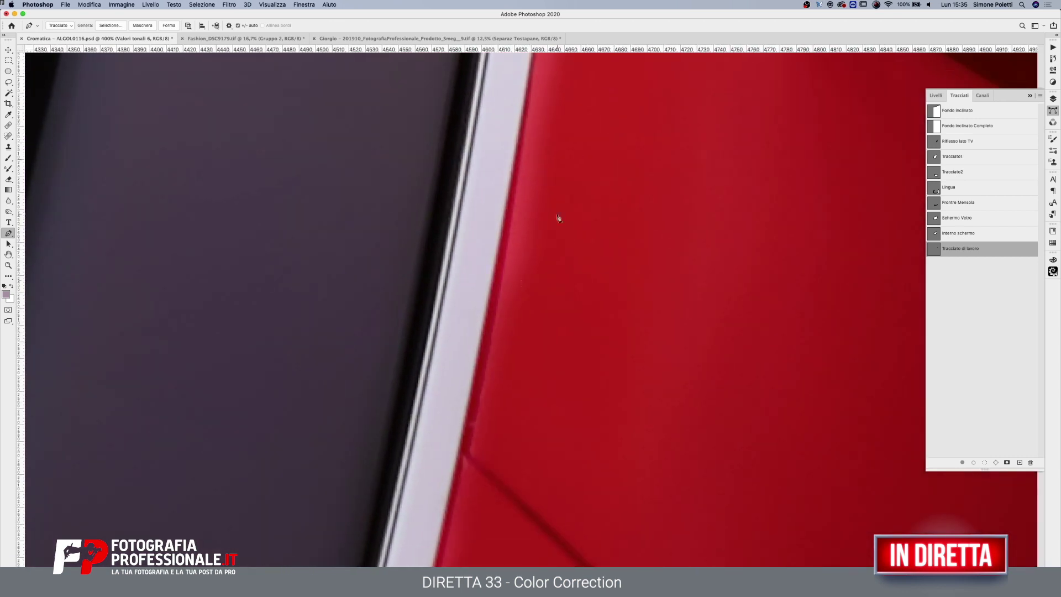
{"action": "left_click_drag", "start_coordinate": [459, 454], "coordinate": [444, 506]}
{"action": "scroll", "coordinate": [583, 297], "scroll_direction": "down", "scroll_amount": 10}
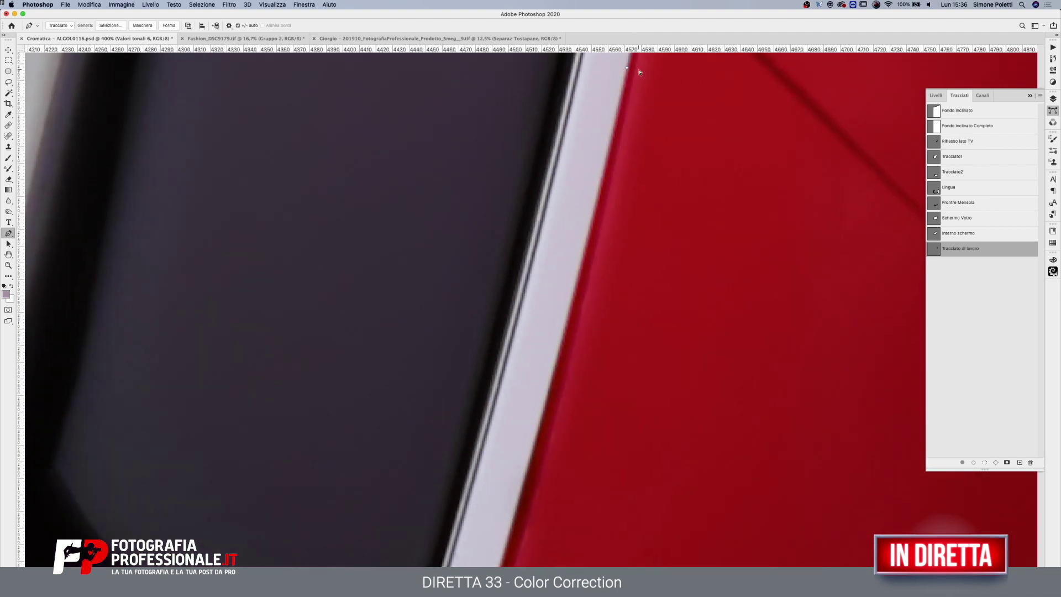
{"action": "left_click", "coordinate": [511, 535]}
- Continue the path around the bottom-right corner and the small notch on the lower edge
{"action": "left_click_drag", "start_coordinate": [583, 491], "coordinate": [718, 193]}
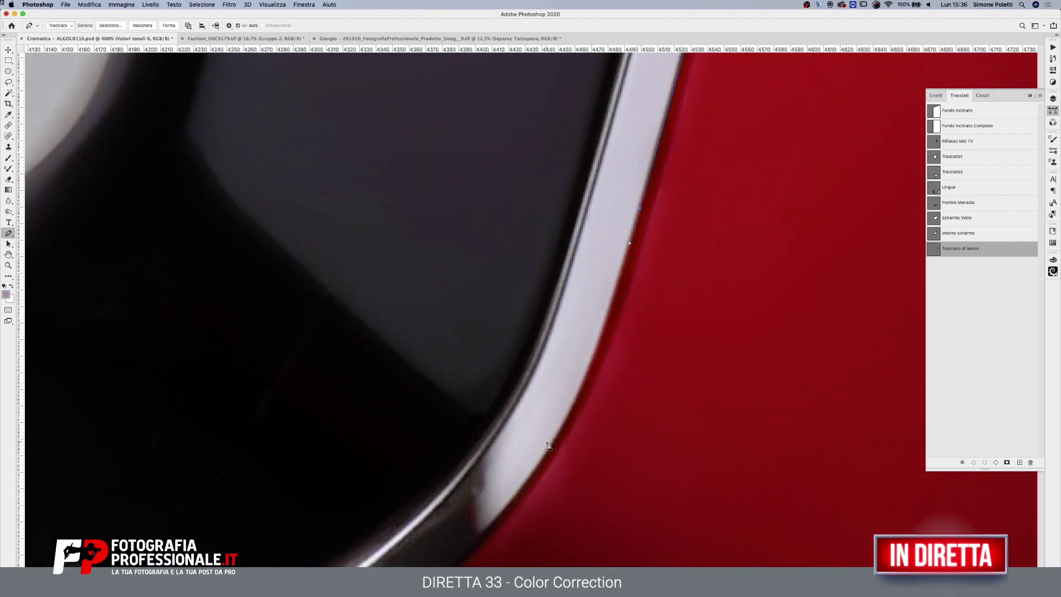
{"action": "mouse_move", "coordinate": [562, 431]}
{"action": "left_mouse_down"}
{"action": "mouse_move", "coordinate": [542, 459]}
{"action": "mouse_move", "coordinate": [589, 400]}
{"action": "left_mouse_up"}
{"action": "left_click_drag", "start_coordinate": [575, 517], "coordinate": [845, 201]}
{"action": "left_click_drag", "start_coordinate": [475, 391], "coordinate": [425, 409]}
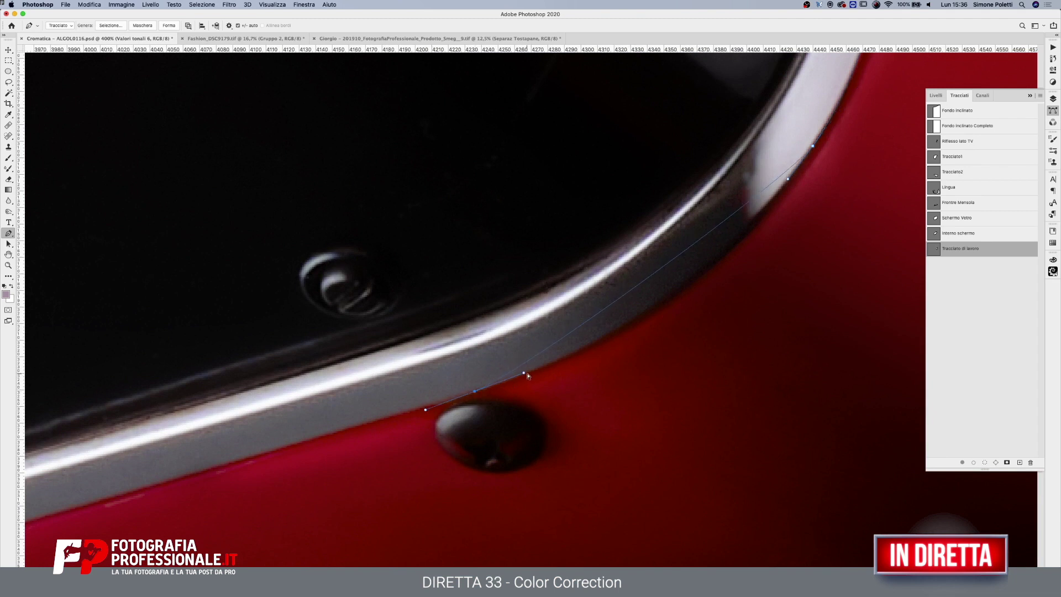
{"action": "left_click_drag", "start_coordinate": [525, 375], "coordinate": [677, 335]}
{"action": "left_click", "coordinate": [69, 509]}
{"action": "left_click_drag", "start_coordinate": [103, 518], "coordinate": [749, 334]}
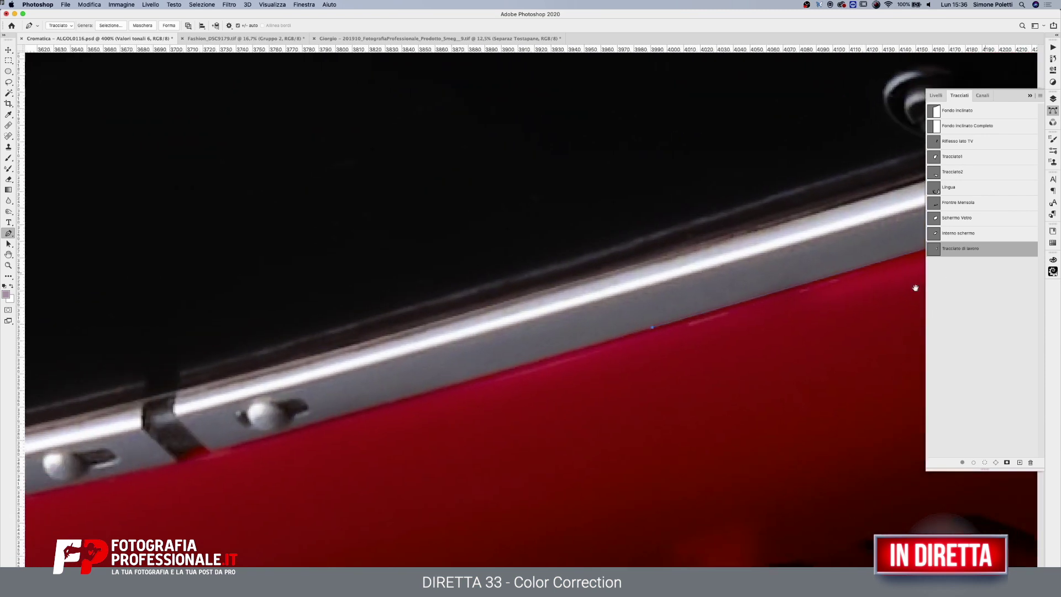
{"action": "left_click", "coordinate": [264, 437]}
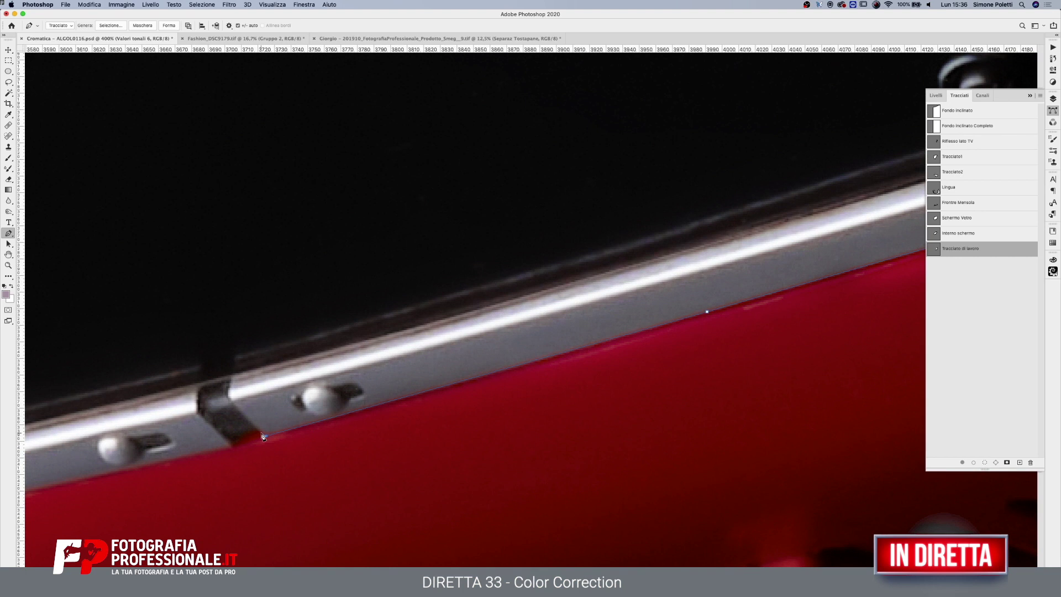
{"action": "left_click", "coordinate": [259, 430]}
{"action": "left_click", "coordinate": [232, 446]}
- Trace the left part of the bottom edge and curve the path around the bottom-left corner
{"action": "left_click_drag", "start_coordinate": [202, 466], "coordinate": [714, 338]}
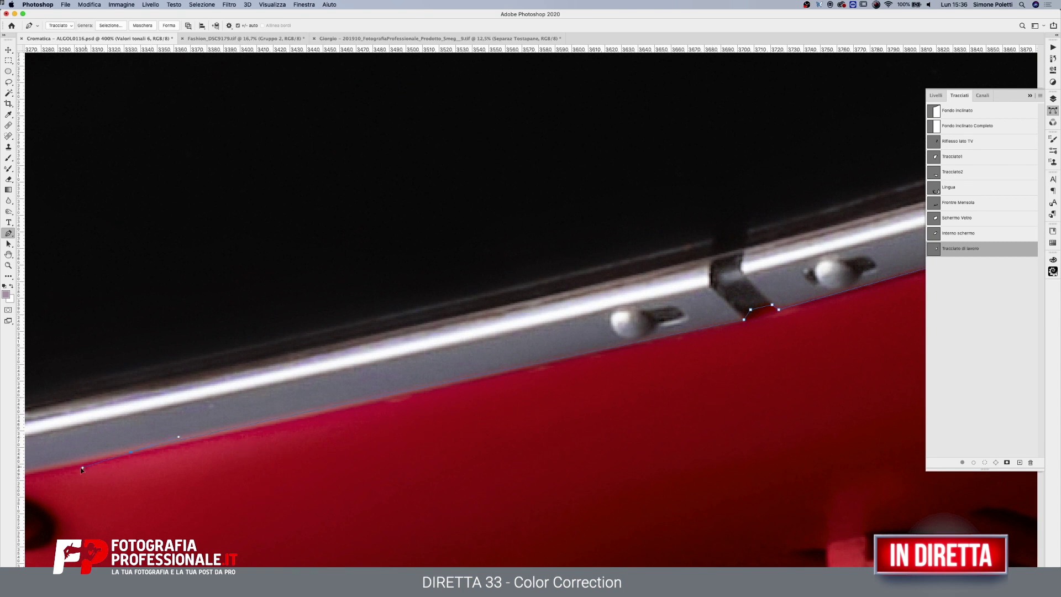
{"action": "left_click", "coordinate": [45, 473]}
{"action": "left_click_drag", "start_coordinate": [282, 493], "coordinate": [907, 412]}
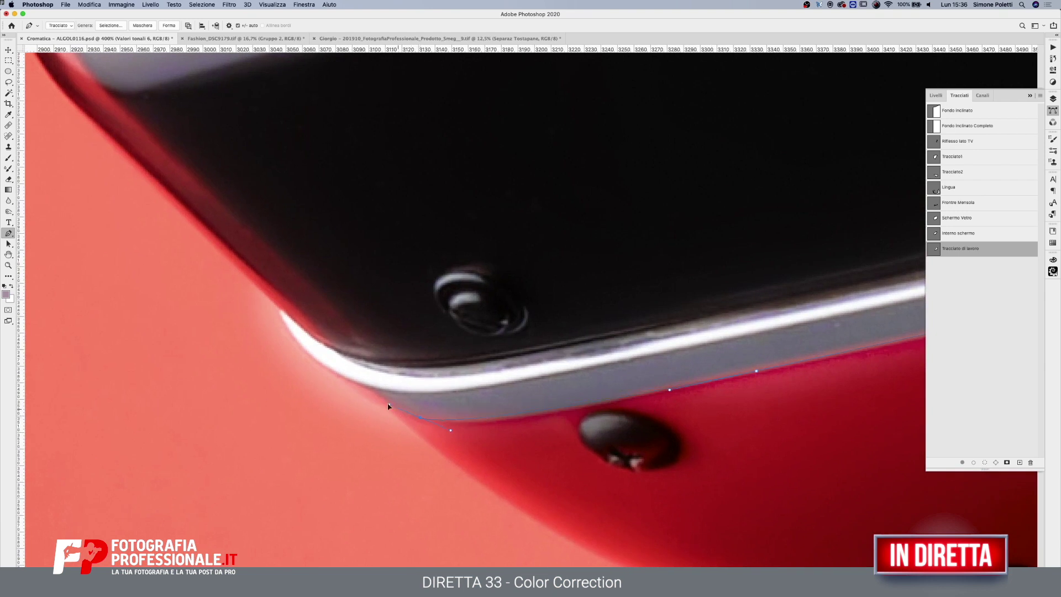
{"action": "left_click_drag", "start_coordinate": [349, 397], "coordinate": [356, 406]}
{"action": "left_click_drag", "start_coordinate": [291, 338], "coordinate": [277, 321]}
{"action": "left_click", "coordinate": [280, 308]}
{"action": "left_click_drag", "start_coordinate": [277, 320], "coordinate": [287, 332]}
{"action": "left_click_drag", "start_coordinate": [203, 215], "coordinate": [157, 227]}
{"action": "left_click_drag", "start_coordinate": [150, 331], "coordinate": [164, 359]}
{"action": "left_click_drag", "start_coordinate": [358, 394], "coordinate": [357, 391]}
- Zoom out to see the whole TV with the traced bezel edge
{"action": "key", "text": "z"}
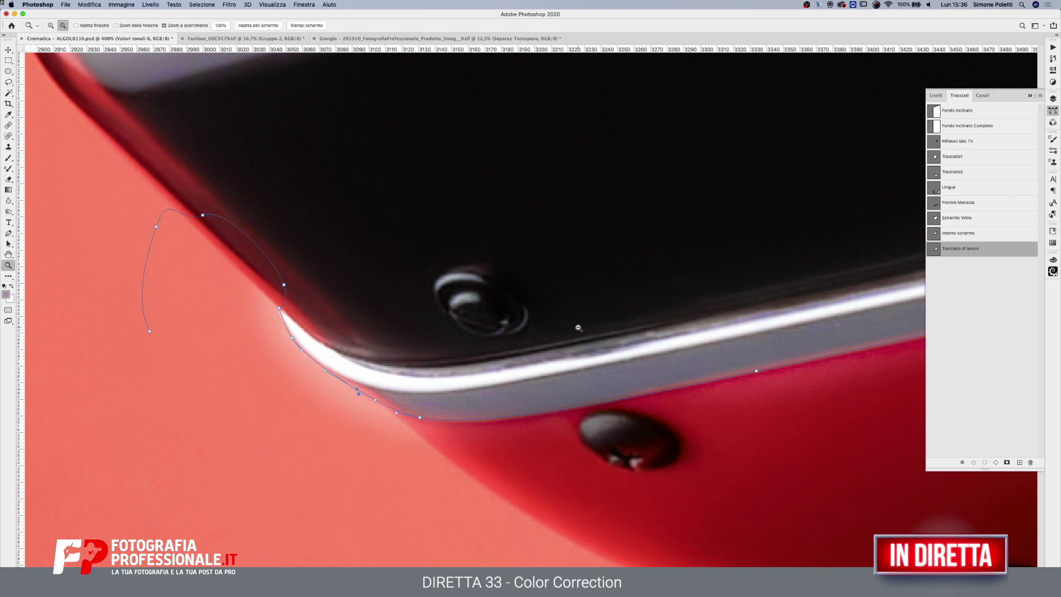
{"action": "left_click", "coordinate": [578, 325], "text": "alt"}
{"action": "scroll", "coordinate": [652, 343], "scroll_direction": "right", "scroll_amount": 8}
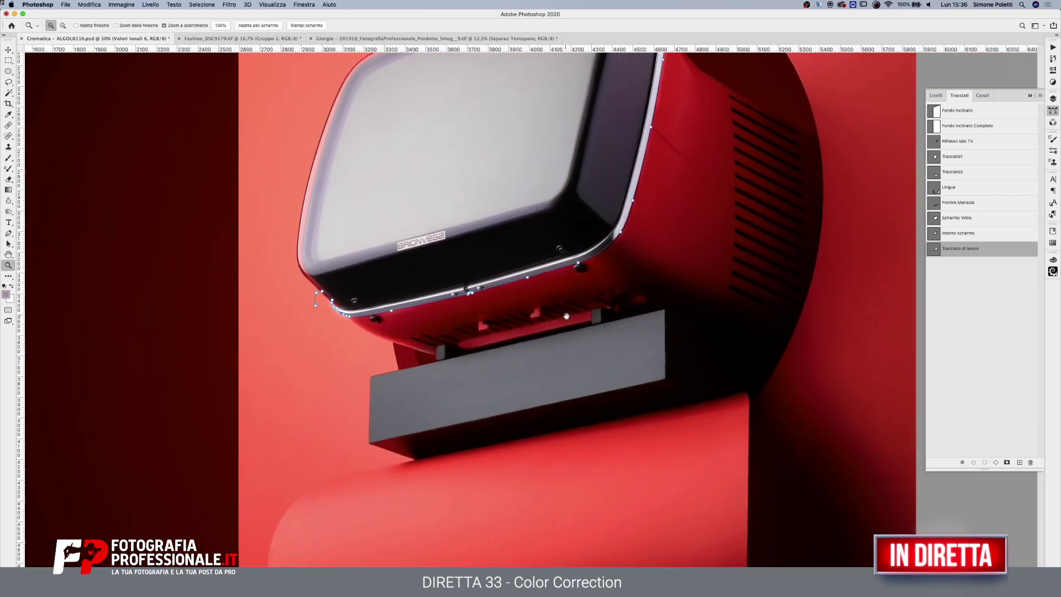
{"action": "left_click", "coordinate": [511, 344], "text": "alt"}
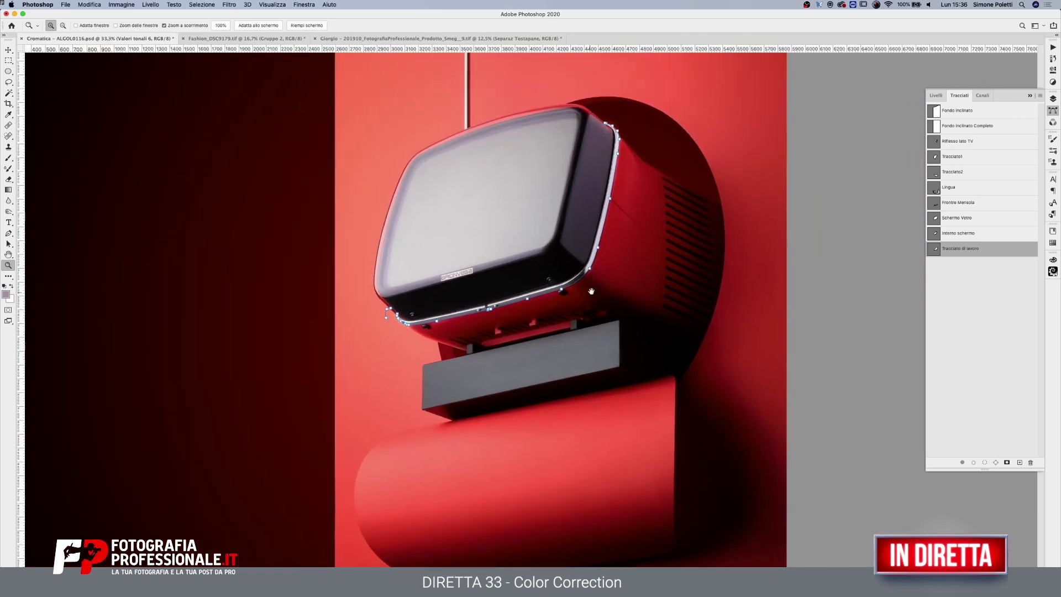
{"action": "key", "text": "p"}
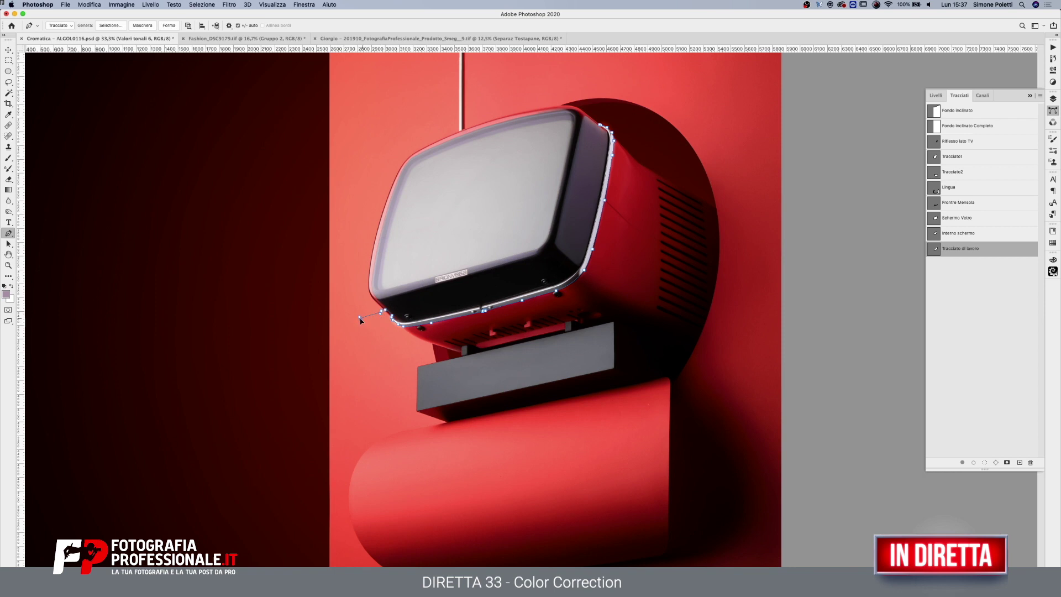
- Close the path around the stand and over the TV's top, reshaping the upper-left curve
{"action": "left_click", "coordinate": [365, 443]}
{"action": "left_click", "coordinate": [527, 526]}
{"action": "left_click", "coordinate": [606, 523]}
{"action": "left_click", "coordinate": [693, 475]}
{"action": "left_click", "coordinate": [750, 352]}
{"action": "left_click_drag", "start_coordinate": [745, 110], "coordinate": [697, 84]}
{"action": "left_click", "coordinate": [603, 72]}
{"action": "left_click", "coordinate": [600, 125]}
{"action": "left_click", "coordinate": [599, 105]}
{"action": "left_click_drag", "start_coordinate": [599, 105], "coordinate": [574, 100]}
- Save the path as 'Bordo esterno cromo', load it as a selection, and target the Valori tonali 6 mask
{"action": "left_click", "coordinate": [1040, 96]}
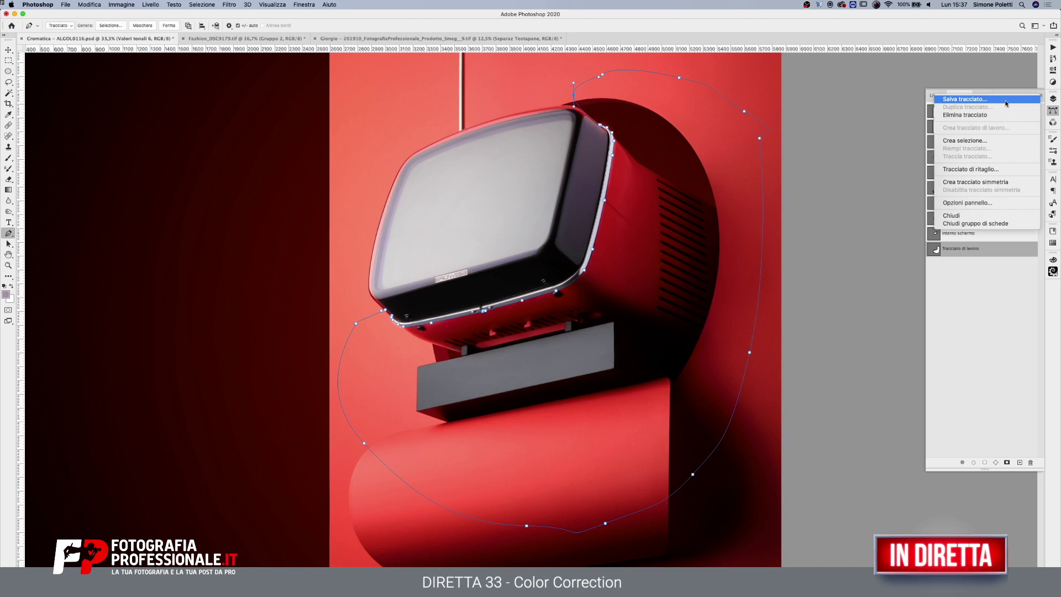
{"action": "left_click", "coordinate": [1006, 104]}
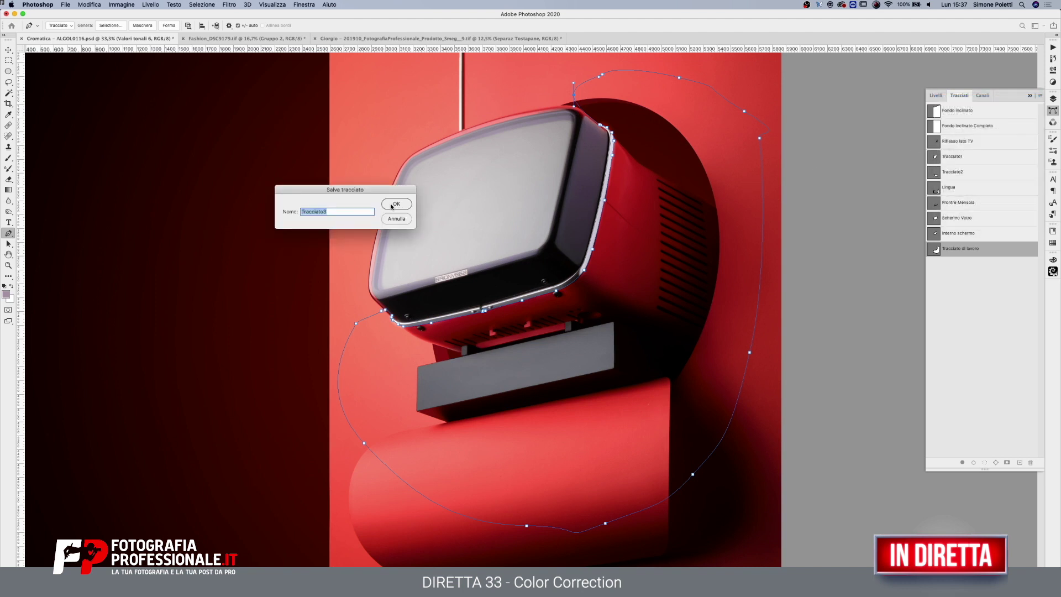
{"action": "type", "text": "Bordo esterno cromo"}
{"action": "left_click", "coordinate": [396, 204]}
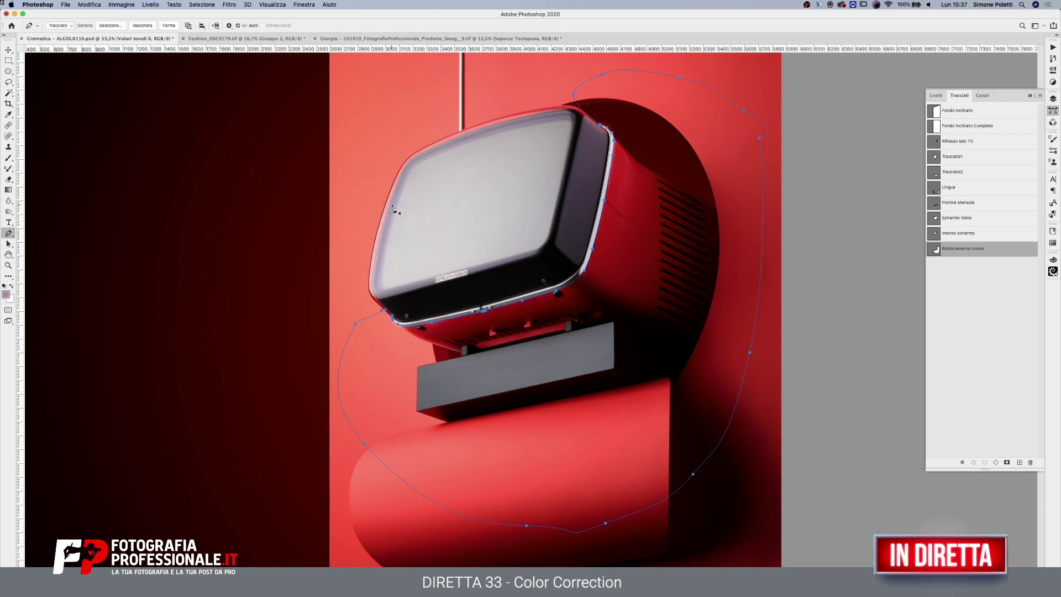
{"action": "left_click", "coordinate": [934, 249], "text": "super"}
{"action": "left_click", "coordinate": [936, 95]}
{"action": "left_click", "coordinate": [966, 169]}
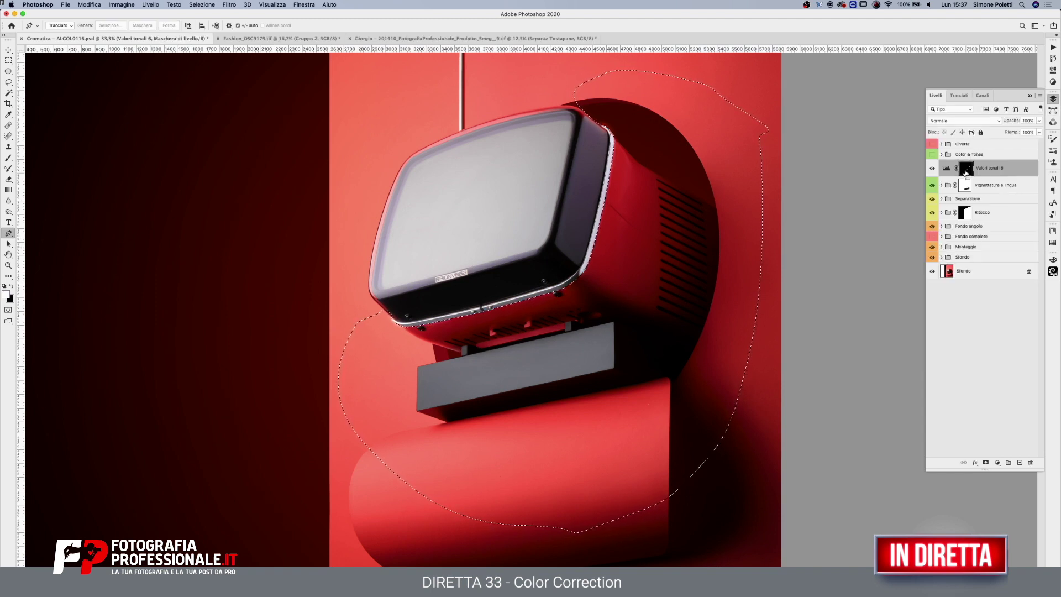
- Clear the selection, compare Valori tonali 6 on and off, and set a 317 px brush
{"action": "key", "text": "super+d"}
{"action": "left_click_drag", "start_coordinate": [622, 161], "coordinate": [530, 197]}
{"action": "left_click", "coordinate": [932, 170]}
{"action": "left_click", "coordinate": [932, 169]}
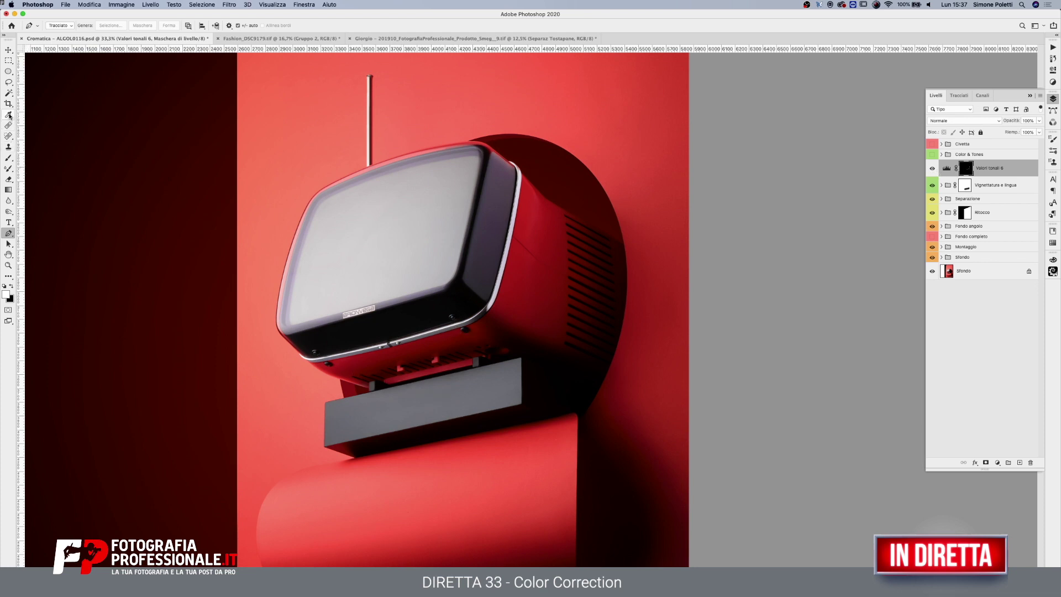
{"action": "left_click", "coordinate": [8, 157]}
{"action": "left_click_drag", "start_coordinate": [445, 278], "coordinate": [475, 277]}
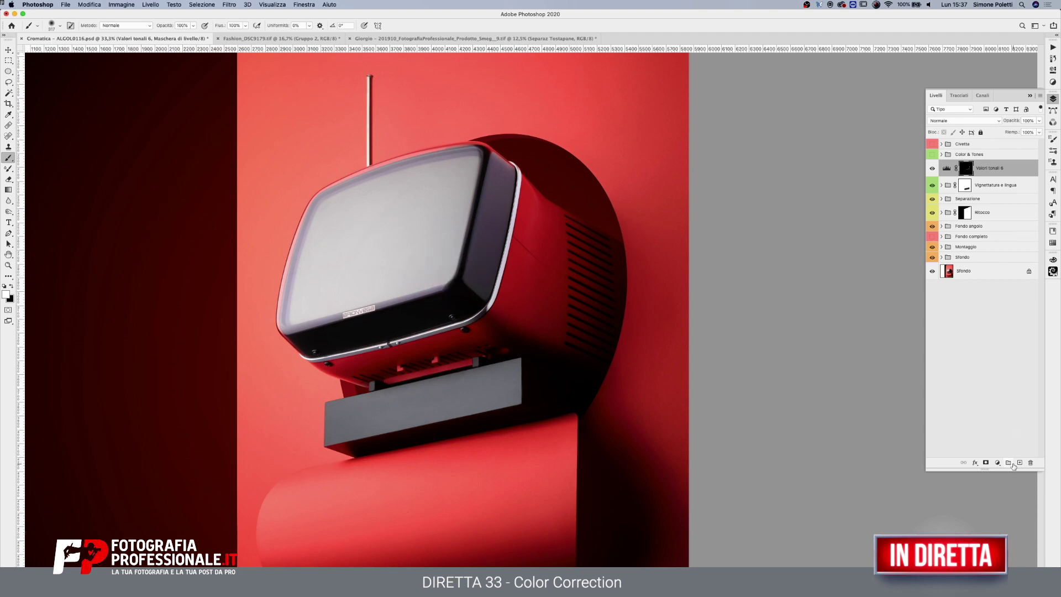
- Group Valori tonali 6 into Gruppo 5 with a white mask and view the Levels mask alone
{"action": "key", "text": "super+g"}
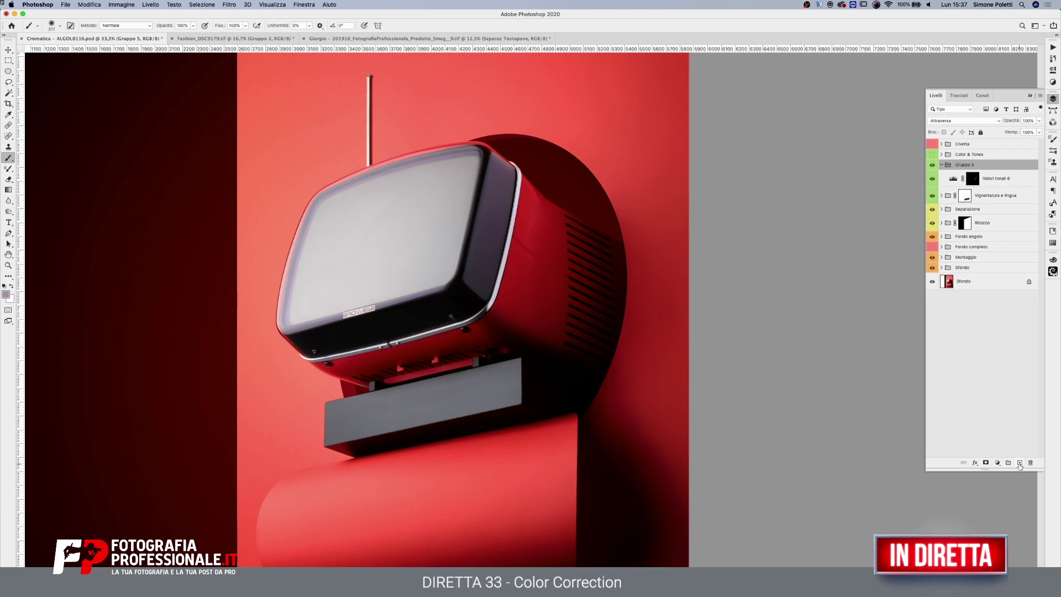
{"action": "left_click", "coordinate": [986, 463]}
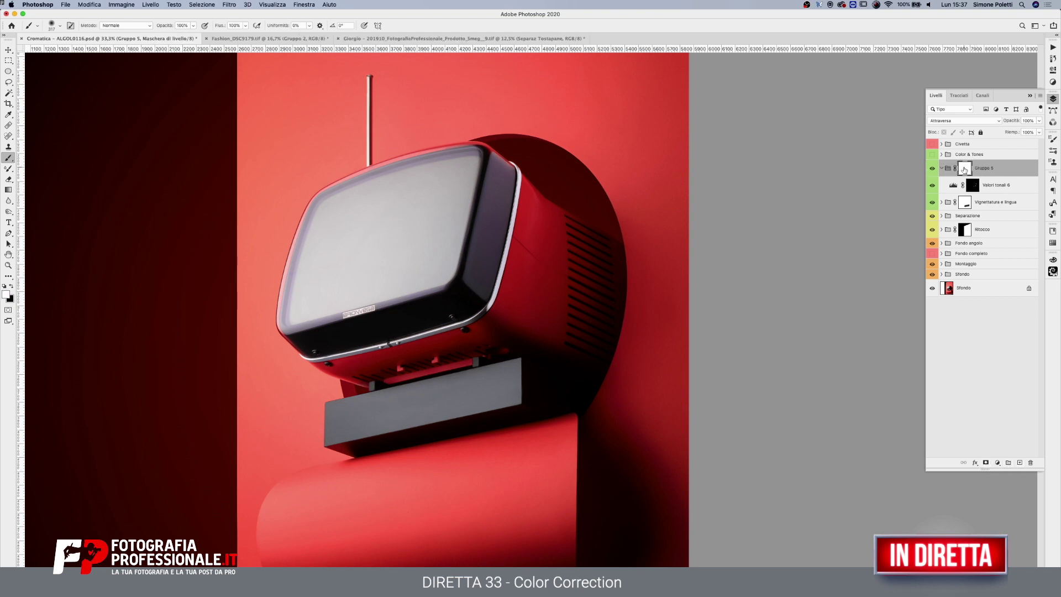
{"action": "left_click", "coordinate": [974, 188], "text": "alt"}
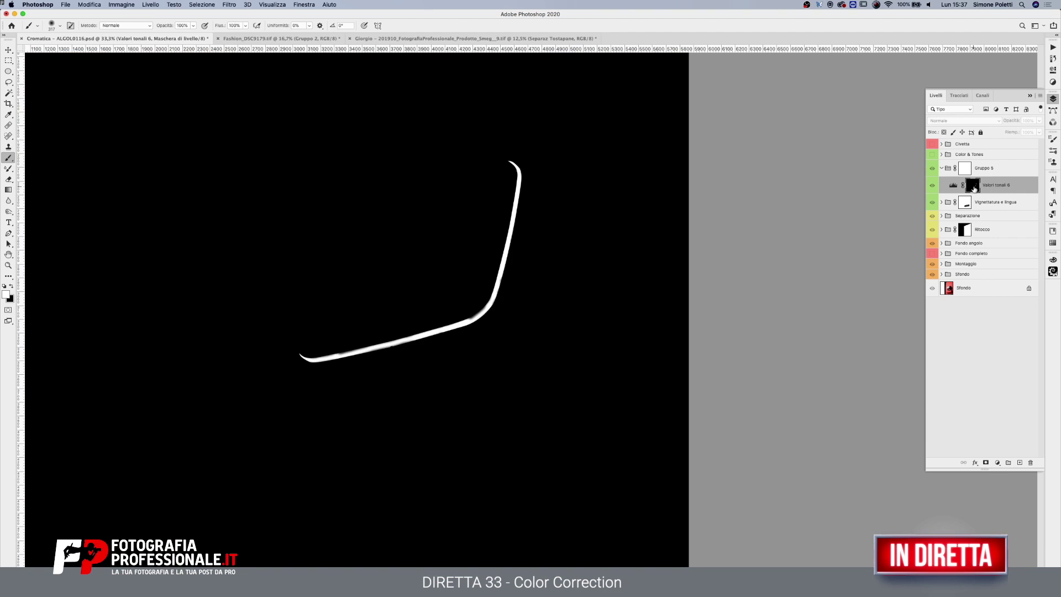
- Load the Bordo esterno cromo path as a selection and add two lasso areas to it
{"action": "left_click", "coordinate": [1053, 110]}
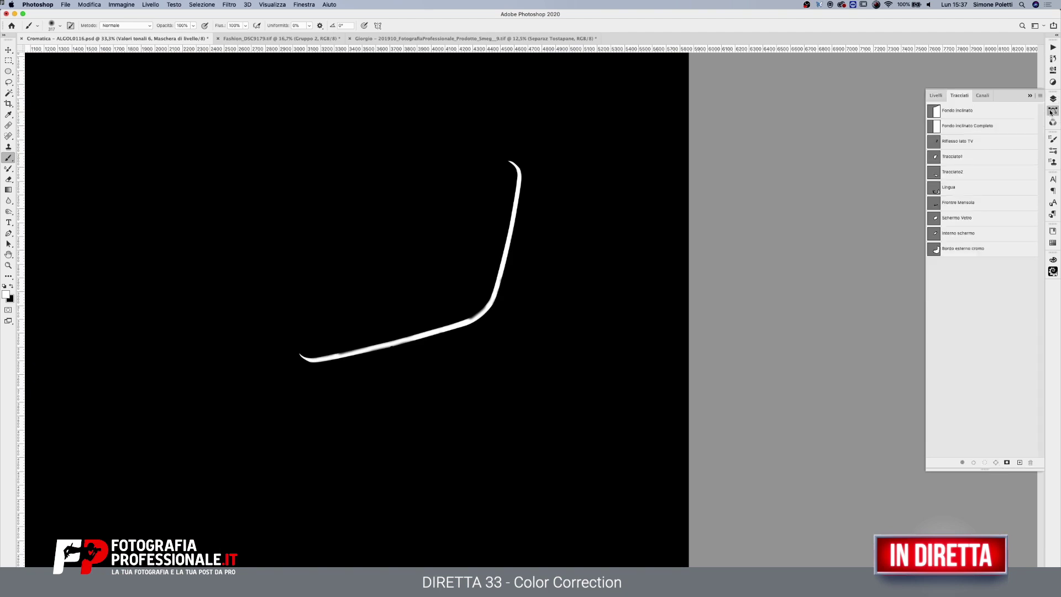
{"action": "left_click", "coordinate": [938, 222], "text": "super"}
{"action": "left_click", "coordinate": [938, 252], "text": "super"}
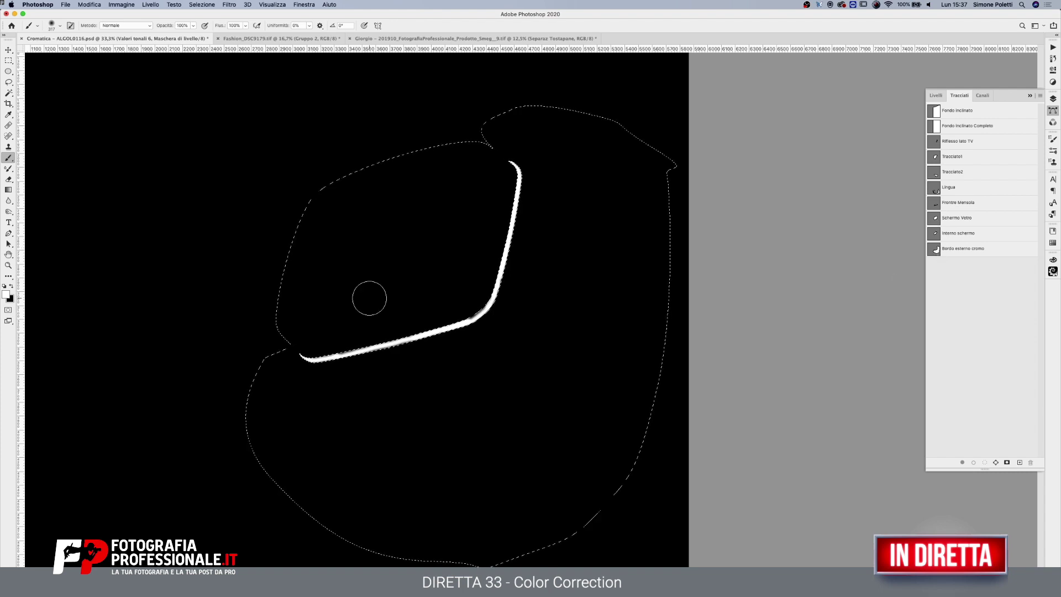
{"action": "key", "text": "l"}
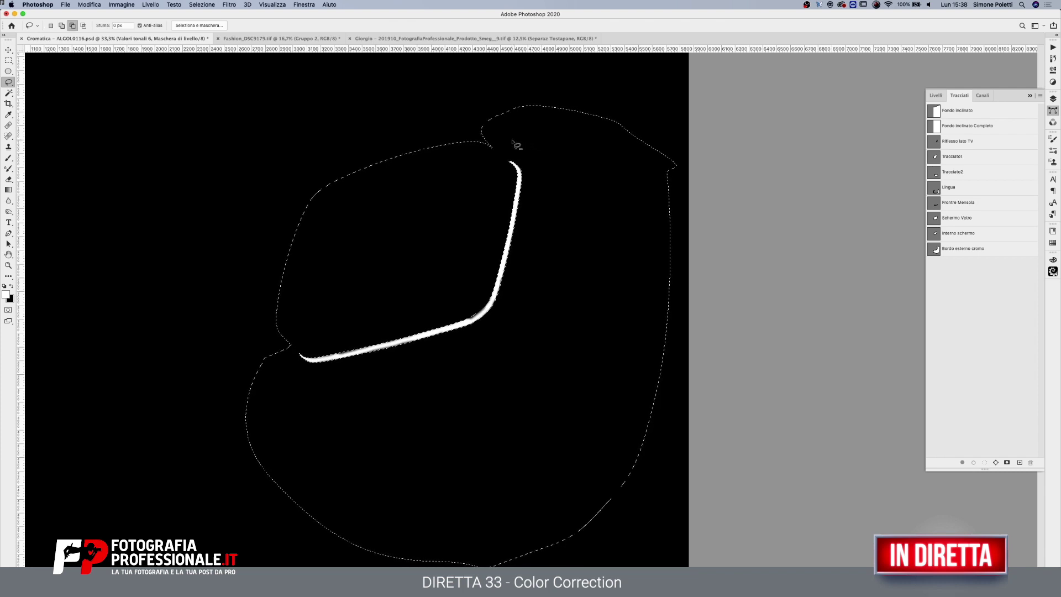
{"action": "left_click_drag", "start_coordinate": [506, 142], "coordinate": [419, 98]}
{"action": "mouse_move", "coordinate": [506, 90]}
{"action": "left_mouse_down"}
{"action": "mouse_move", "coordinate": [477, 169]}
{"action": "mouse_move", "coordinate": [507, 93]}
{"action": "left_mouse_up"}
- Paint the patchy bezel-edge stroke solid white, return to the colour view, and deselect
{"action": "left_click", "coordinate": [8, 265]}
{"action": "left_click", "coordinate": [495, 227], "text": "alt"}
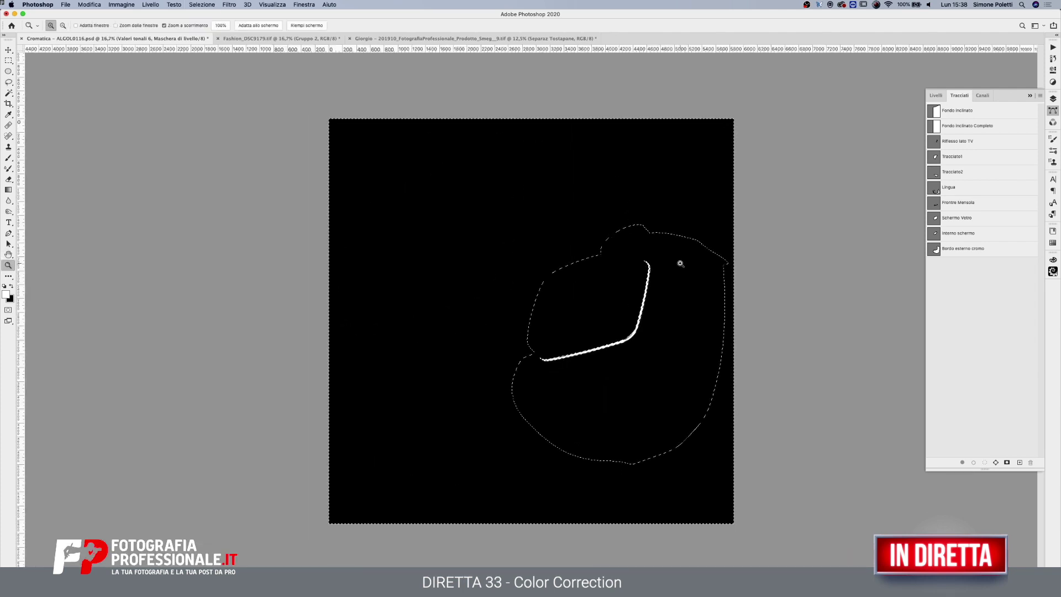
{"action": "left_click_drag", "start_coordinate": [677, 335], "coordinate": [828, 195]}
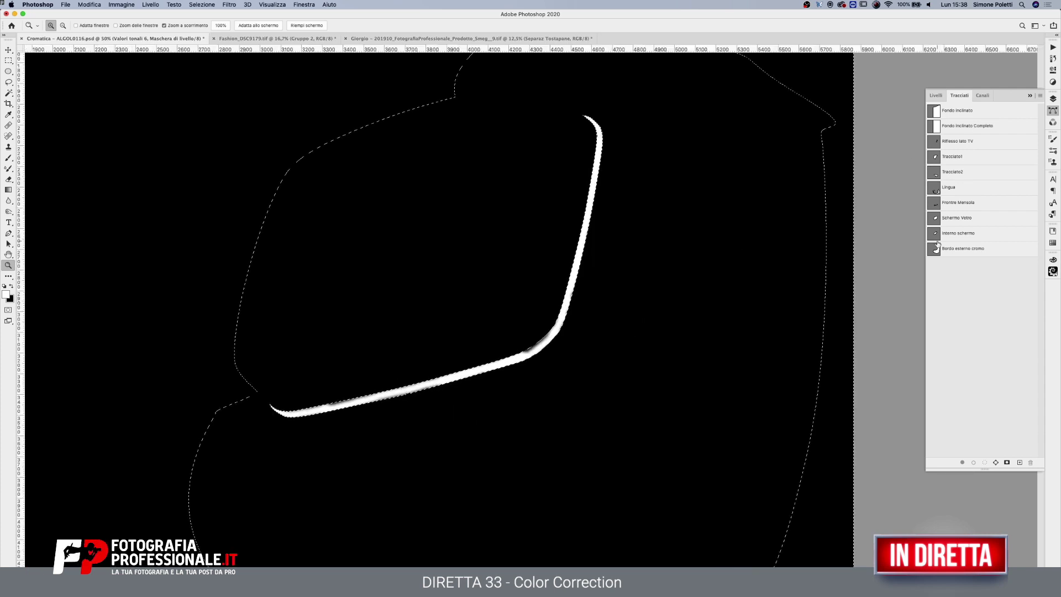
{"action": "key", "text": "F7"}
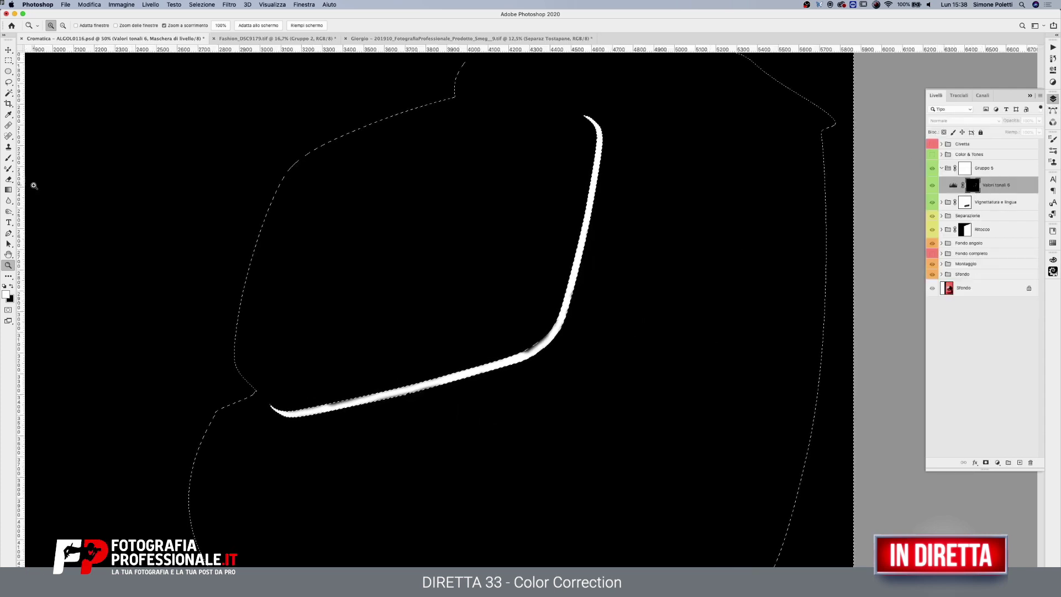
{"action": "left_click", "coordinate": [9, 157]}
{"action": "mouse_move", "coordinate": [595, 124]}
{"action": "left_mouse_down"}
{"action": "mouse_move", "coordinate": [575, 321]}
{"action": "mouse_move", "coordinate": [492, 360]}
{"action": "mouse_move", "coordinate": [297, 416]}
{"action": "left_mouse_up"}
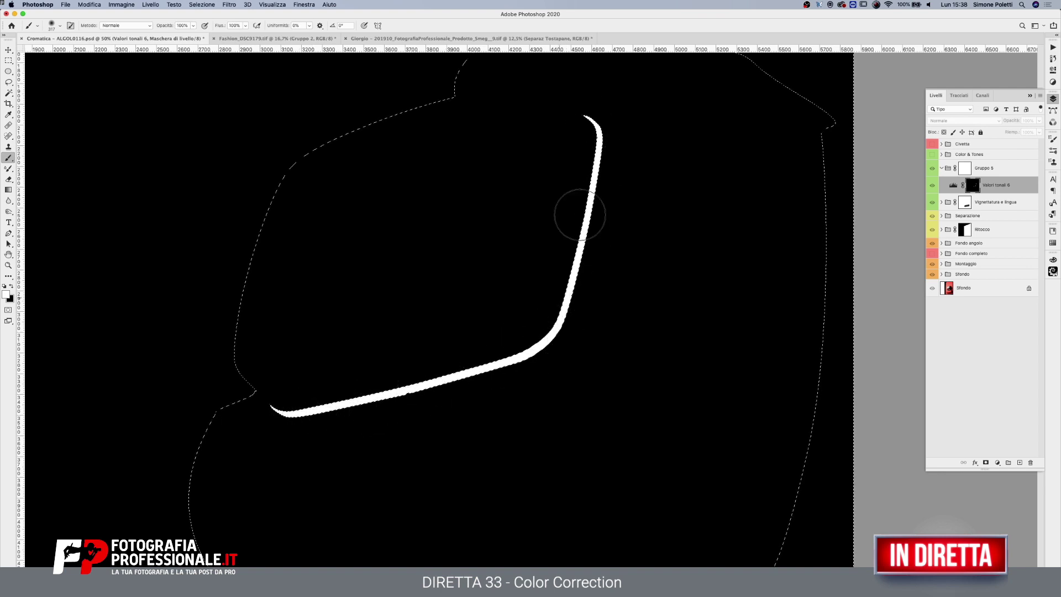
{"action": "left_click", "coordinate": [973, 185], "text": "alt"}
{"action": "key", "text": "ctrl+d"}
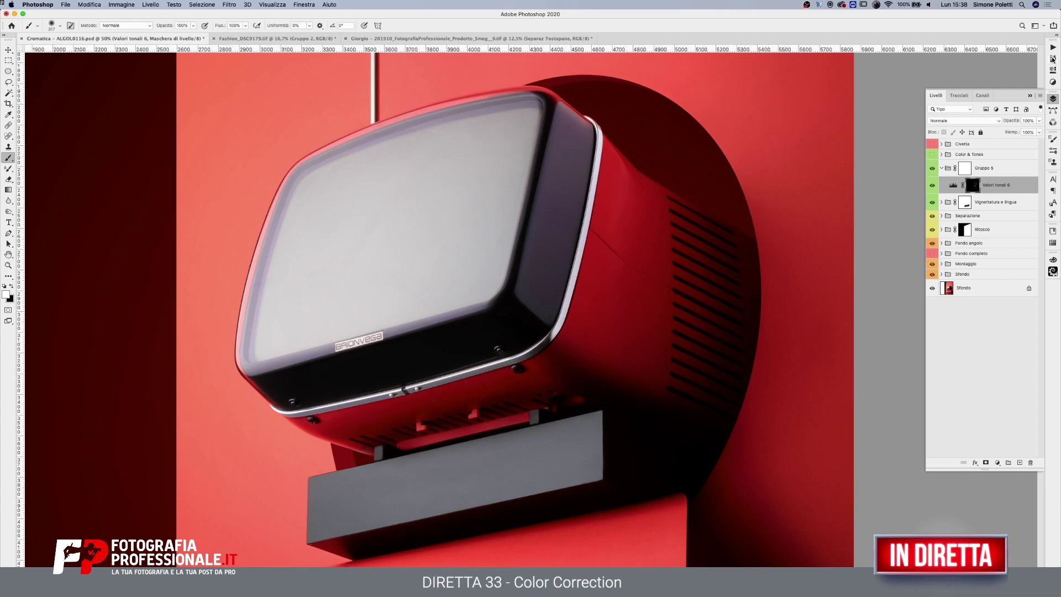
- Paint black along the TV's bottom edge in the Gruppo 5 mask and lower its density to 57%
{"action": "left_click", "coordinate": [965, 166]}
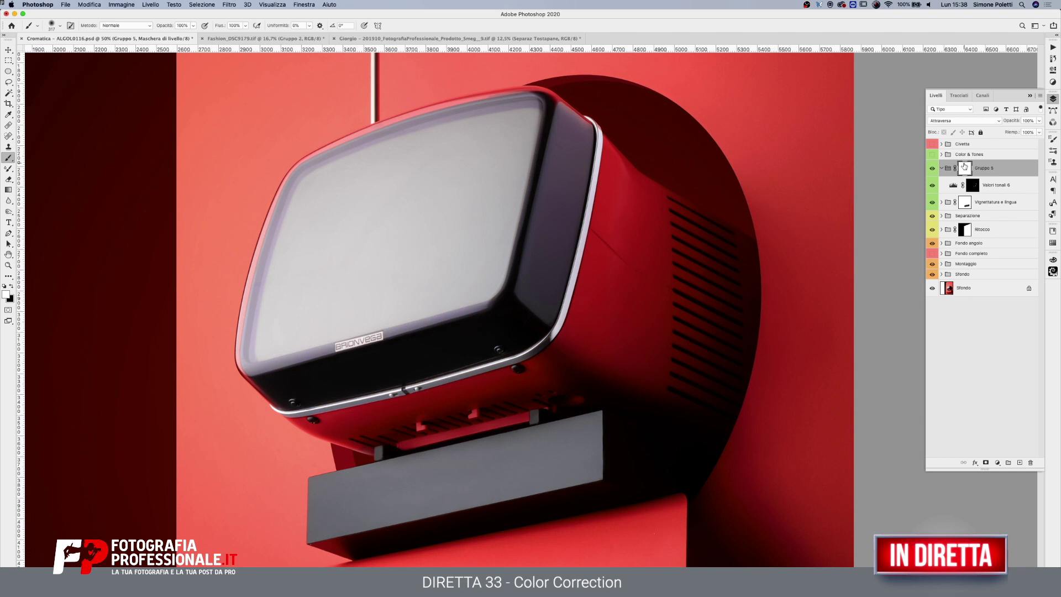
{"action": "key", "text": "x"}
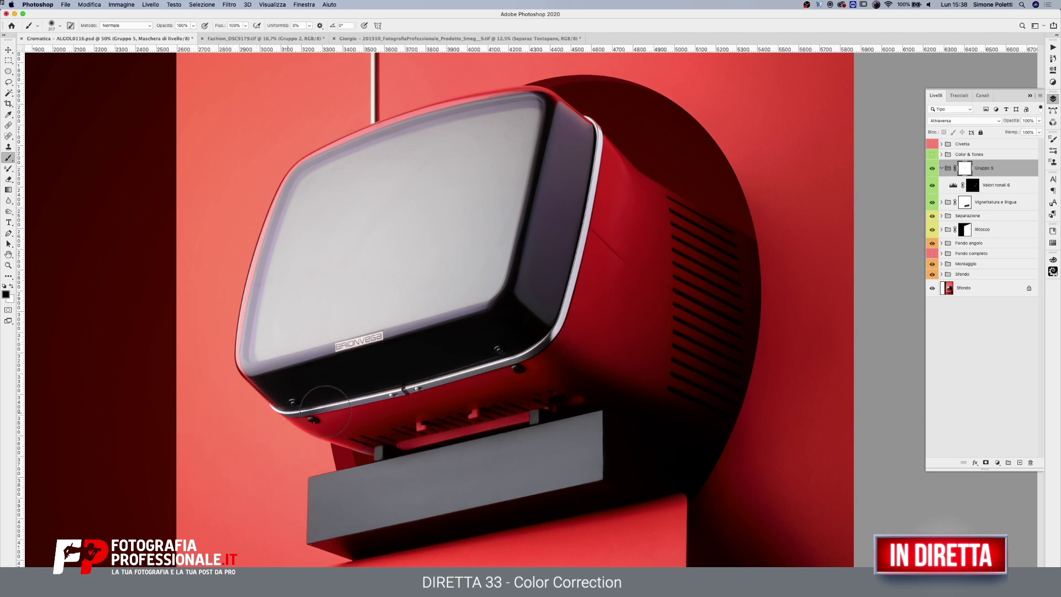
{"action": "left_click_drag", "start_coordinate": [325, 410], "coordinate": [545, 351]}
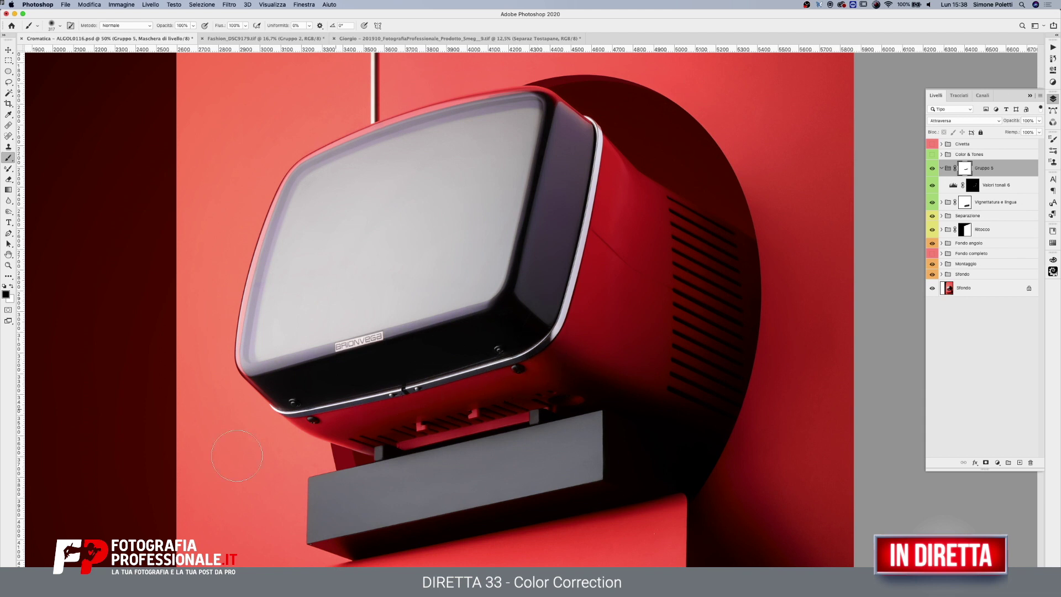
{"action": "double_click", "coordinate": [965, 169]}
{"action": "left_click_drag", "start_coordinate": [967, 105], "coordinate": [975, 106]}
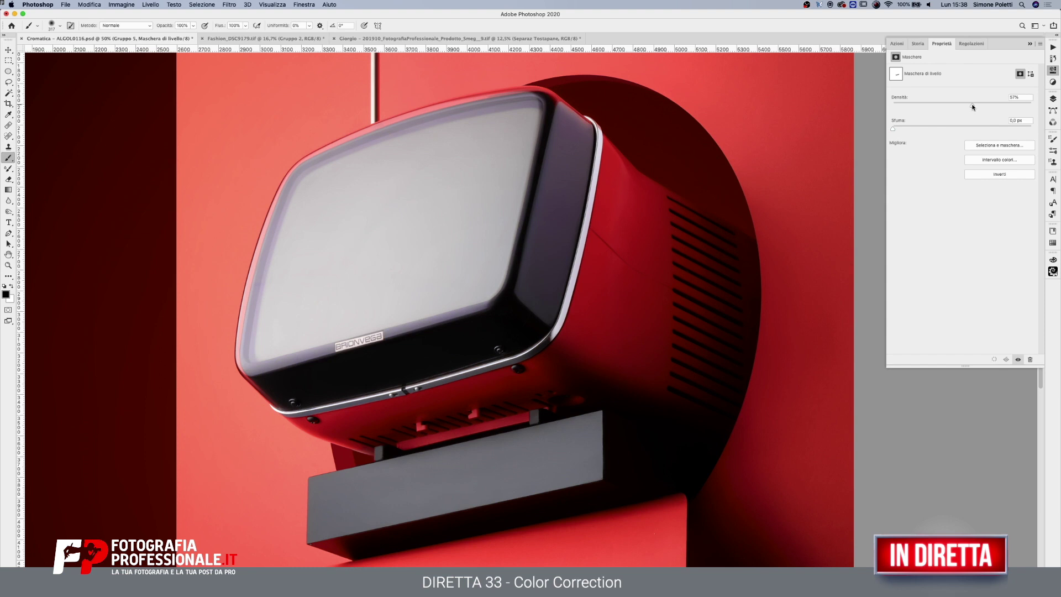
- Zoom out and toggle Gruppo 5 and Vignettatura e lingua off and back on to compare
{"action": "key", "text": "z"}
{"action": "left_click", "coordinate": [640, 283], "text": "alt"}
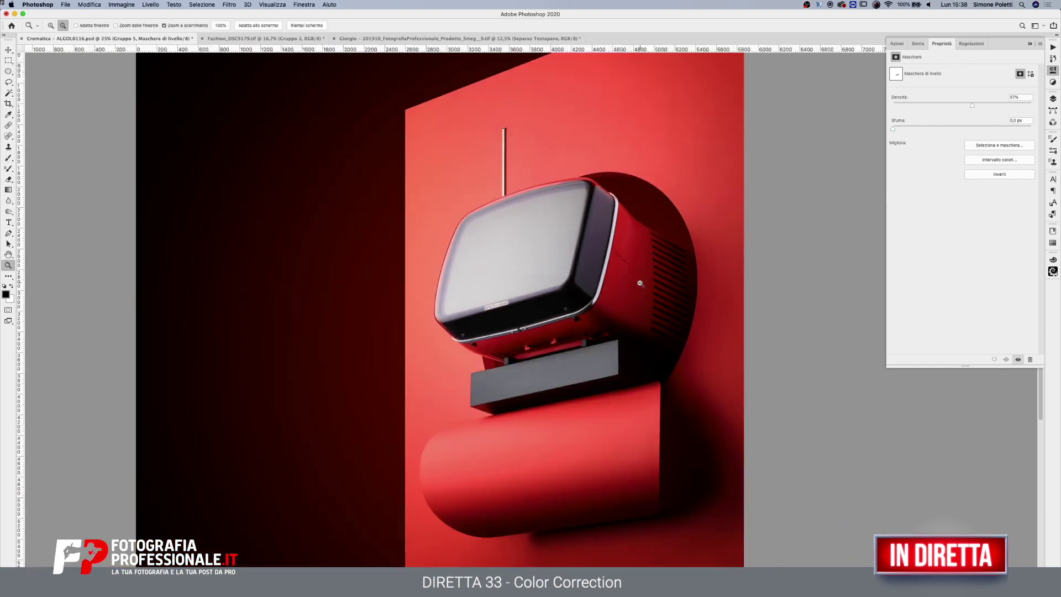
{"action": "scroll", "coordinate": [640, 284], "scroll_direction": "up", "scroll_amount": 5}
{"action": "scroll", "coordinate": [640, 283], "scroll_direction": "right", "scroll_amount": 4}
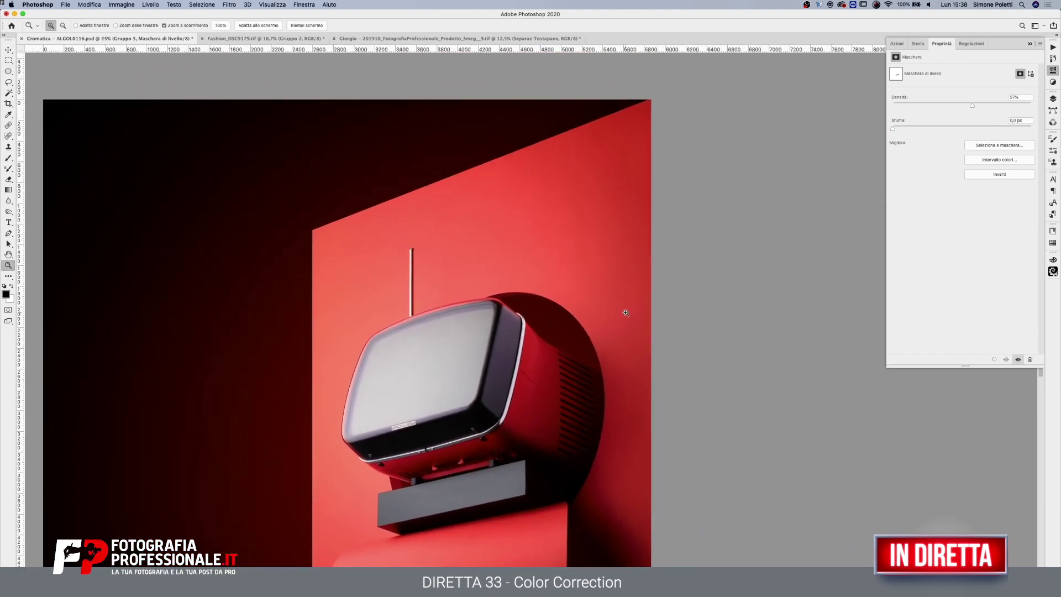
{"action": "left_click", "coordinate": [1053, 98]}
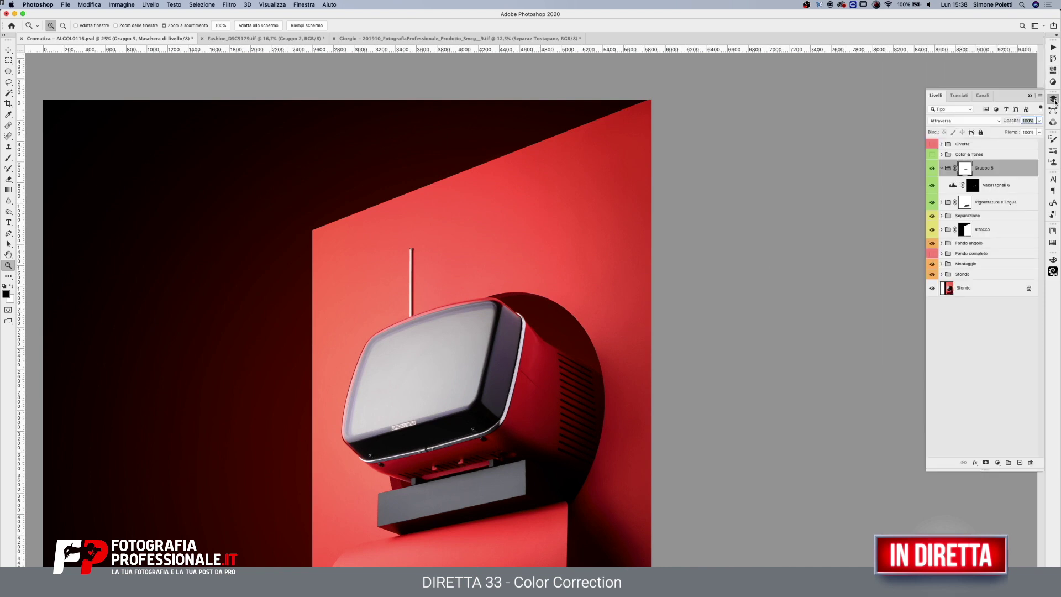
{"action": "left_click", "coordinate": [933, 170]}
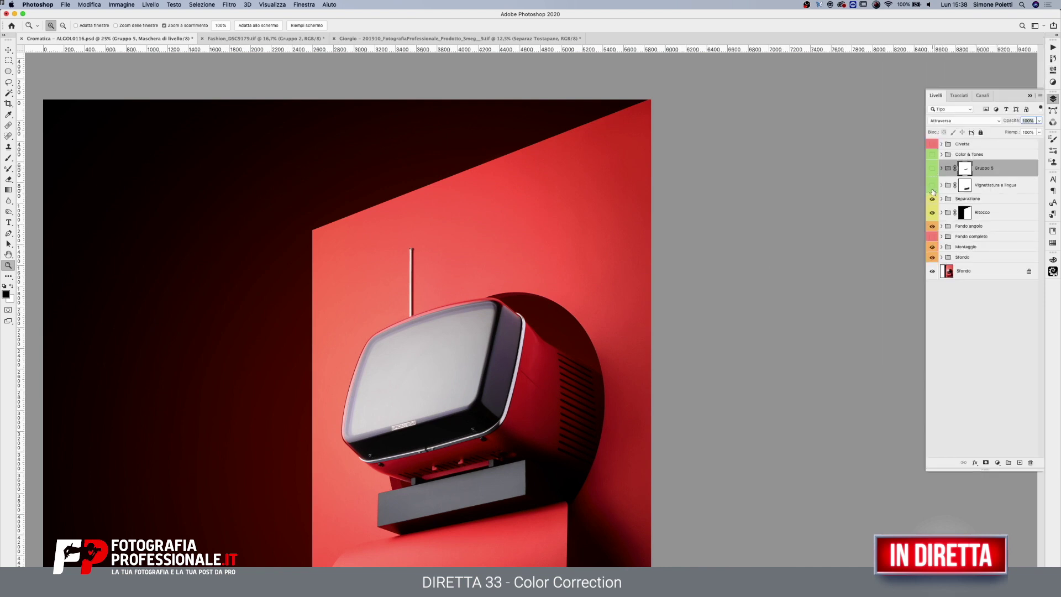
{"action": "left_click_drag", "start_coordinate": [537, 421], "coordinate": [574, 349]}
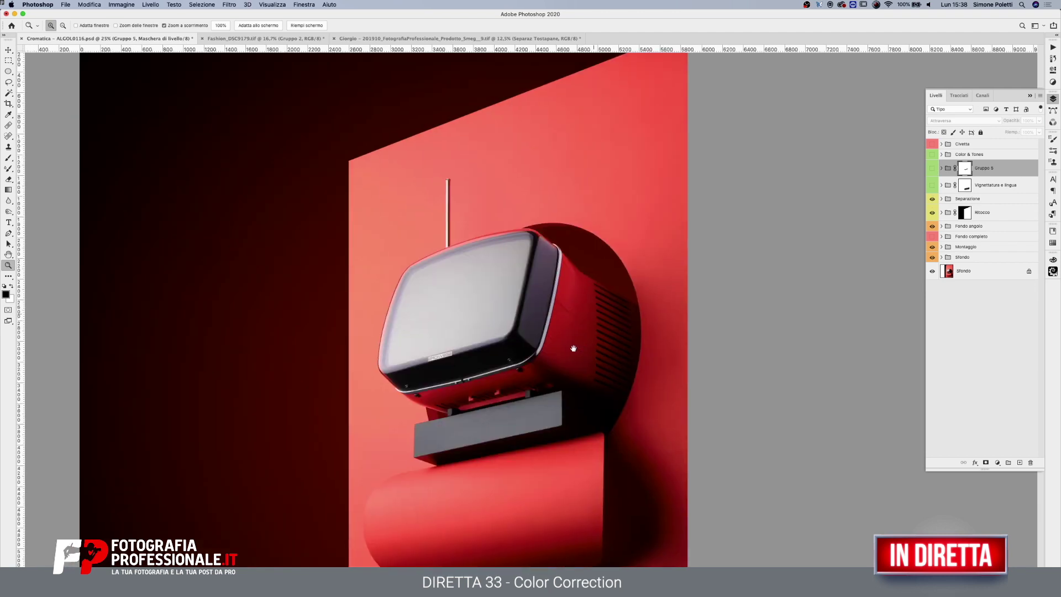
{"action": "left_click", "coordinate": [932, 185]}
{"action": "left_click", "coordinate": [932, 169]}
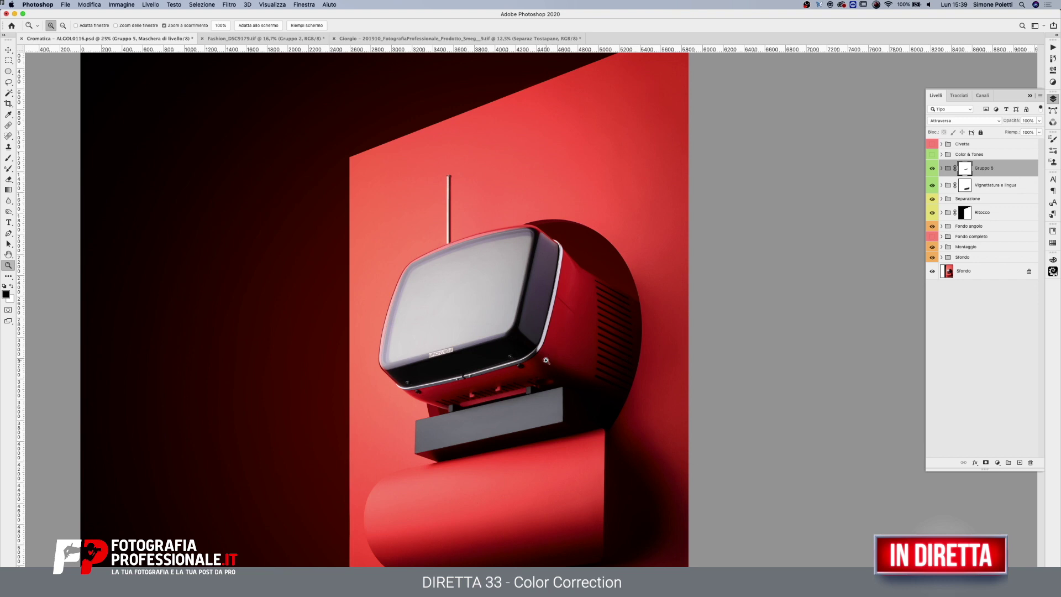
- Load the Interno schermo path as a selection and zoom in to check its edges
{"action": "left_click", "coordinate": [440, 331]}
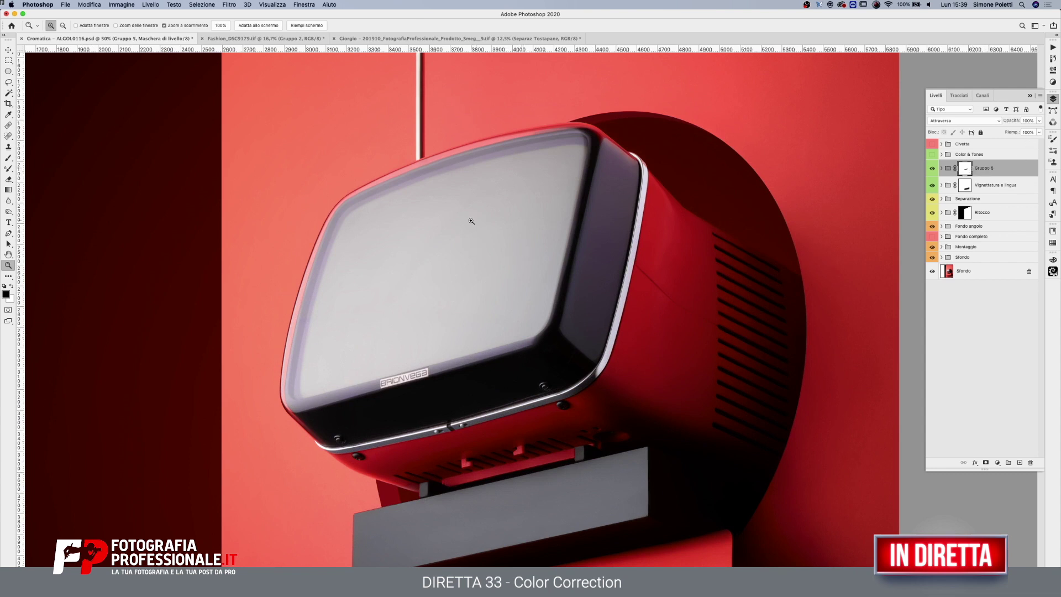
{"action": "left_click", "coordinate": [1053, 113]}
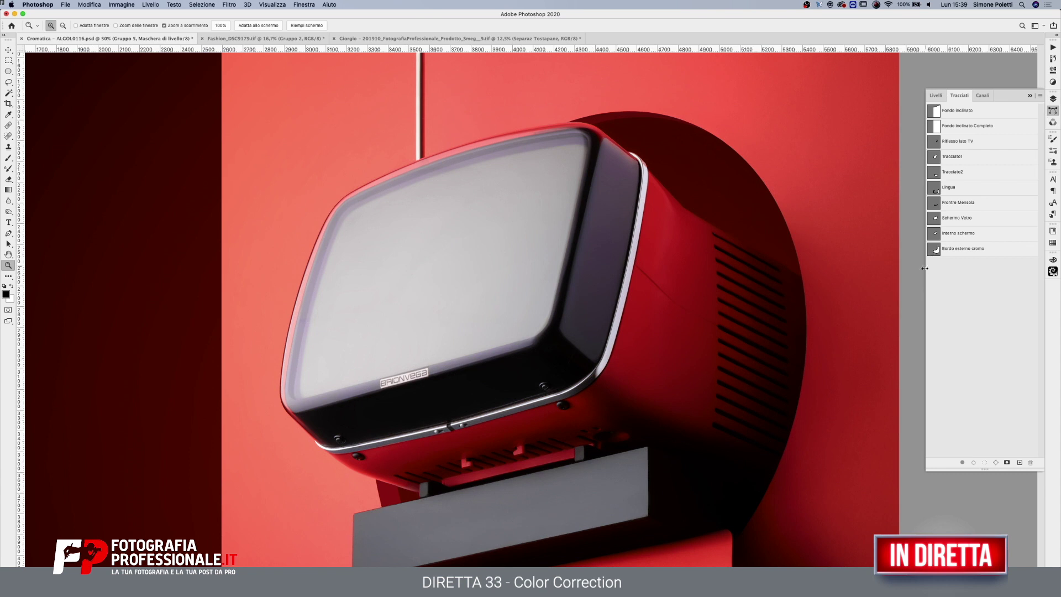
{"action": "left_click", "coordinate": [934, 235], "text": "super"}
{"action": "left_click", "coordinate": [346, 326]}
{"action": "mouse_move", "coordinate": [346, 326]}
{"action": "left_mouse_down"}
{"action": "mouse_move", "coordinate": [362, 325]}
{"action": "mouse_move", "coordinate": [351, 322]}
{"action": "left_mouse_up"}
{"action": "mouse_move", "coordinate": [586, 332]}
{"action": "left_mouse_down"}
{"action": "mouse_move", "coordinate": [633, 346]}
{"action": "mouse_move", "coordinate": [553, 332]}
{"action": "left_mouse_up"}
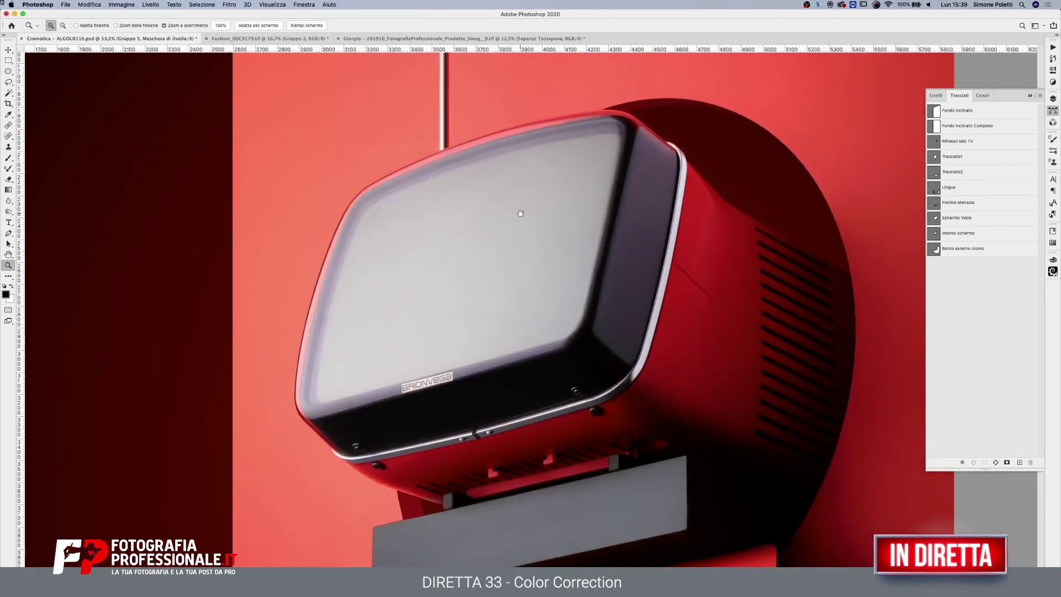
{"action": "left_click_drag", "start_coordinate": [521, 213], "coordinate": [556, 244]}
{"action": "left_click", "coordinate": [944, 98]}
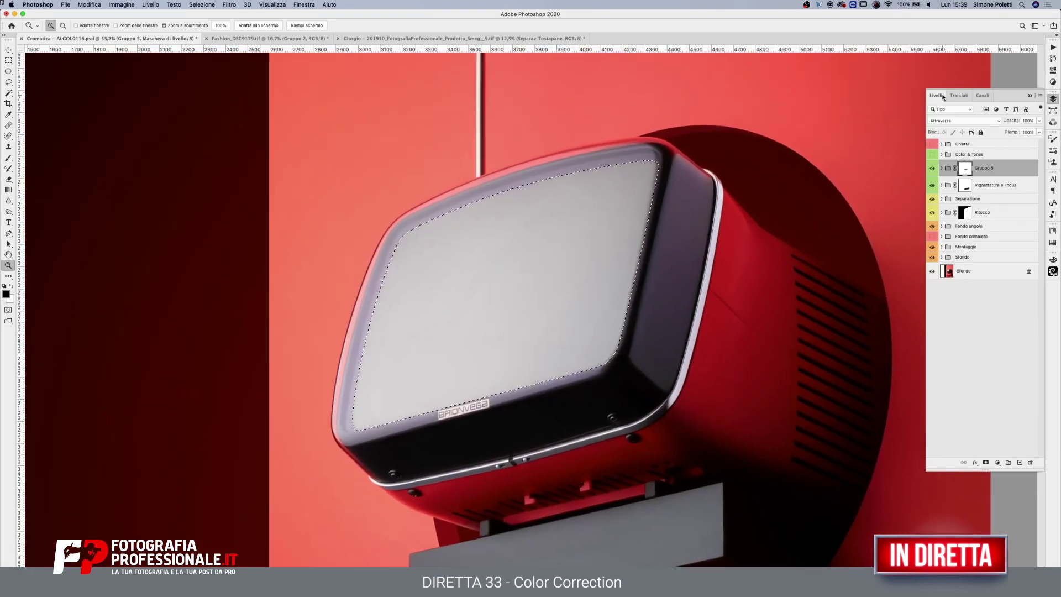
{"action": "mouse_move", "coordinate": [387, 240]}
{"action": "left_mouse_down"}
{"action": "mouse_move", "coordinate": [415, 263]}
{"action": "mouse_move", "coordinate": [436, 260]}
{"action": "mouse_move", "coordinate": [471, 300]}
{"action": "mouse_move", "coordinate": [472, 254]}
{"action": "mouse_move", "coordinate": [576, 226]}
{"action": "left_mouse_up"}
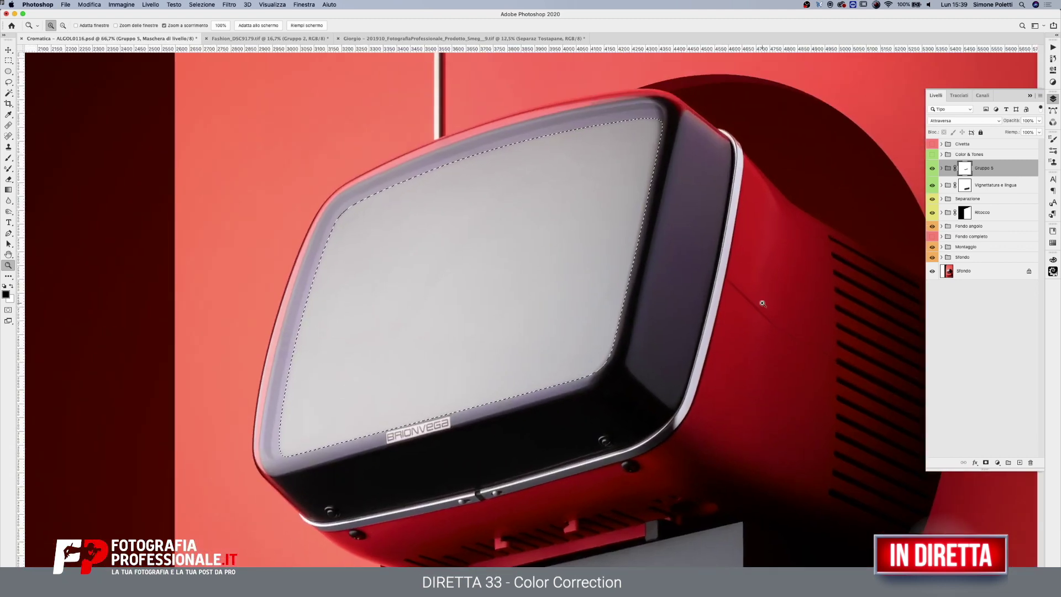
{"action": "left_click", "coordinate": [998, 464]}
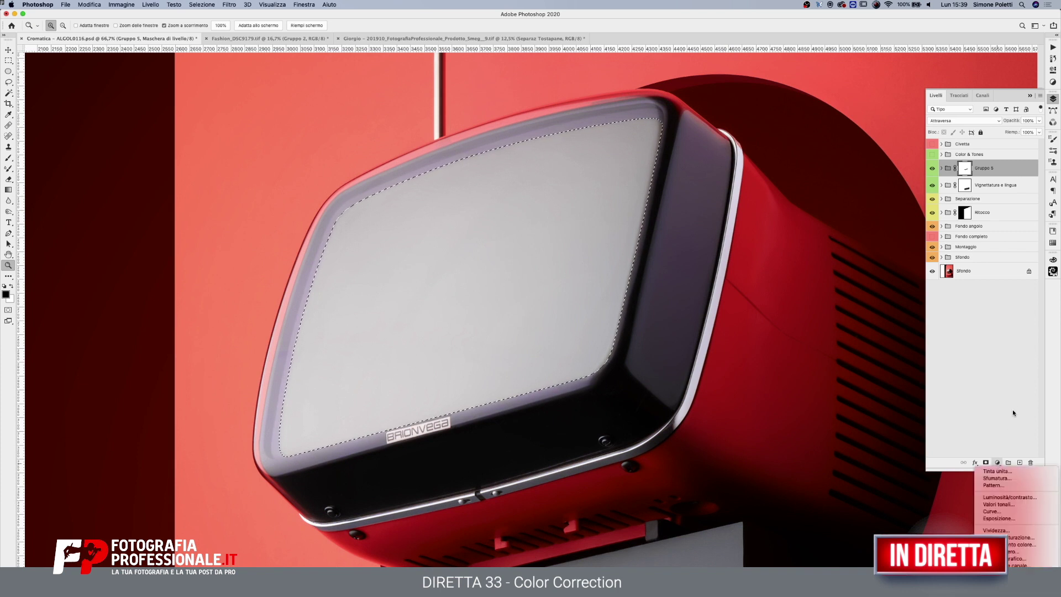
- Add a Levels adjustment to the screen selection, dragging the midtone slider left to brighten it
{"action": "left_click", "coordinate": [998, 504]}
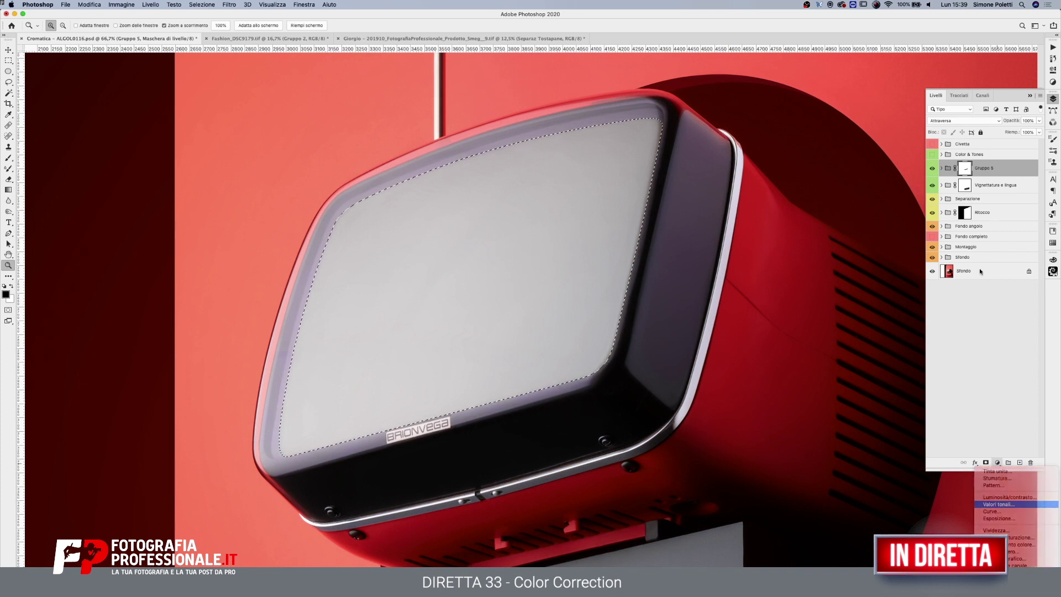
{"action": "left_click_drag", "start_coordinate": [969, 133], "coordinate": [953, 133]}
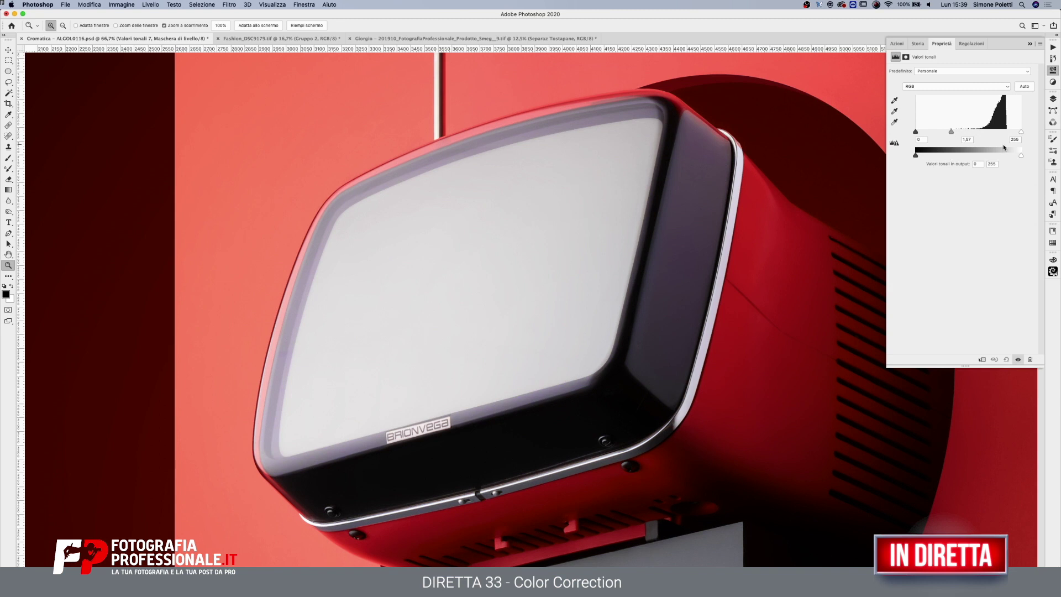
{"action": "left_click", "coordinate": [1053, 100]}
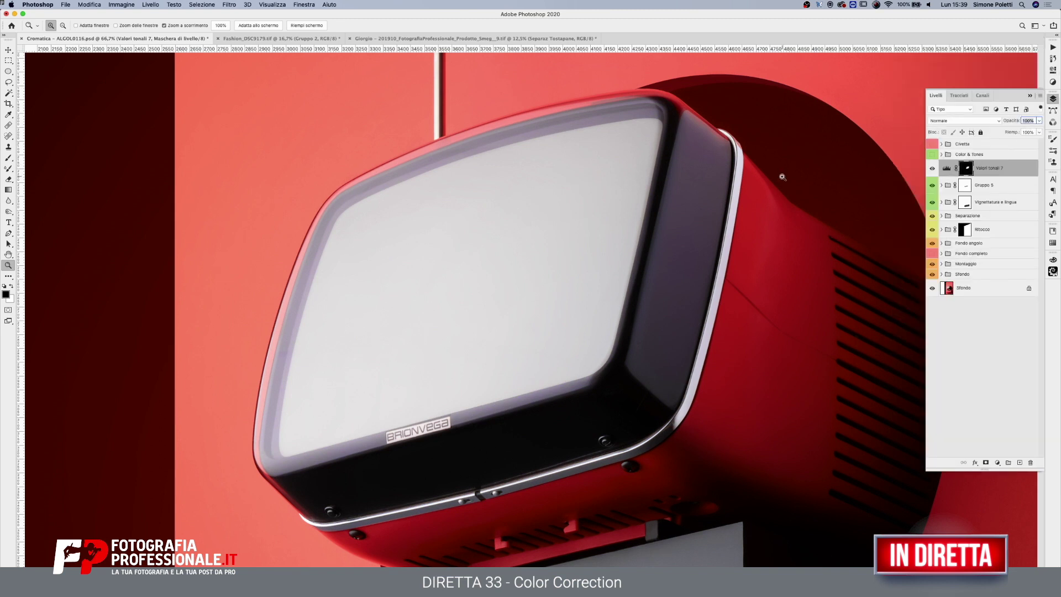
- Zoom and pan around the TV screen to inspect the brightened result
{"action": "left_click", "coordinate": [322, 378]}
{"action": "left_click", "coordinate": [8, 200]}
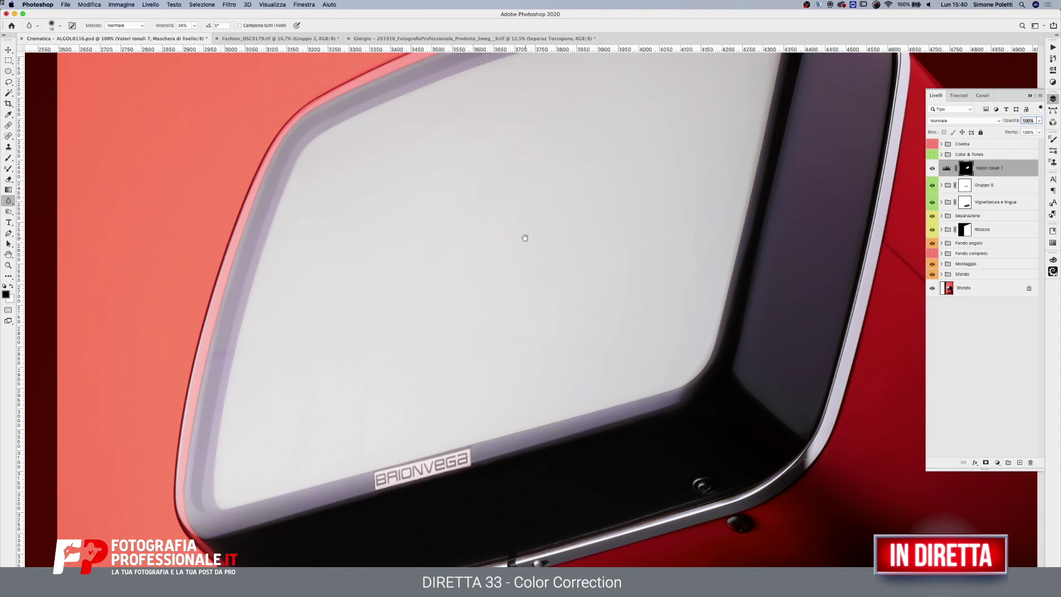
{"action": "scroll", "coordinate": [525, 238], "scroll_direction": "up", "scroll_amount": 5}
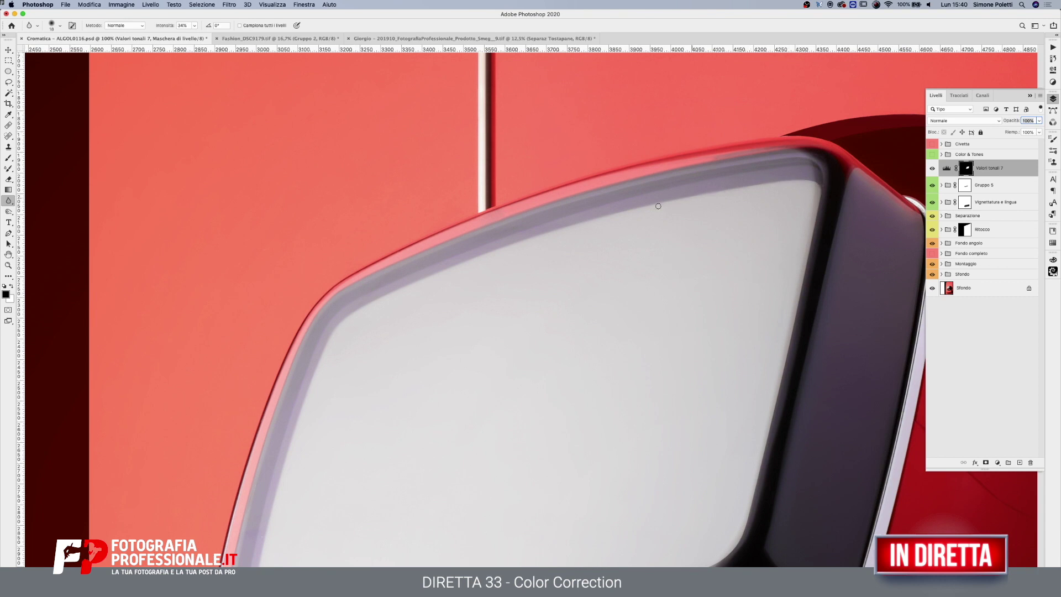
{"action": "left_click_drag", "start_coordinate": [785, 439], "coordinate": [726, 334]}
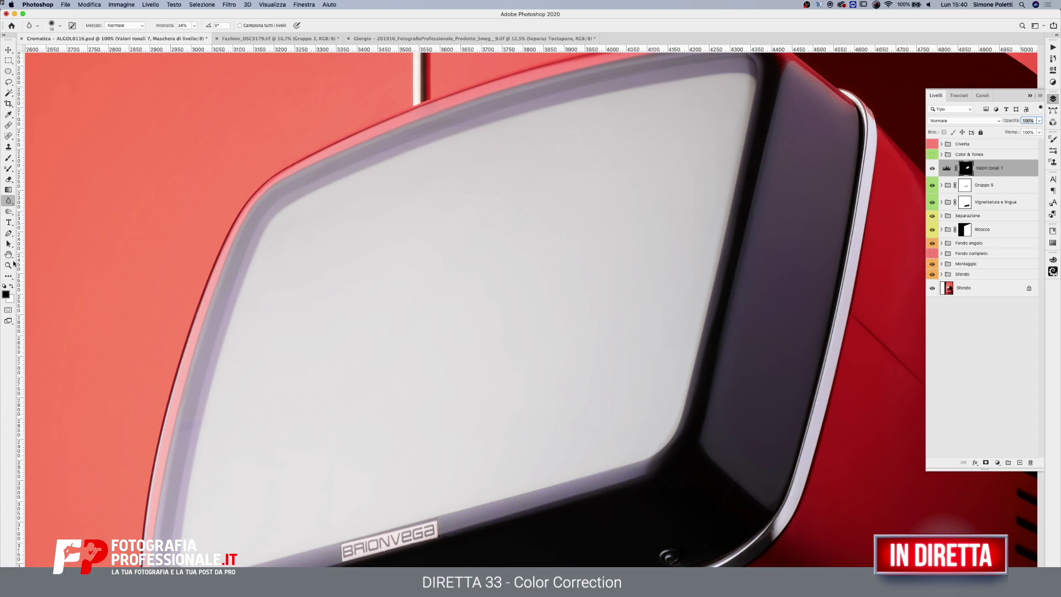
{"action": "left_click", "coordinate": [8, 265]}
{"action": "left_click", "coordinate": [485, 300], "text": "alt"}
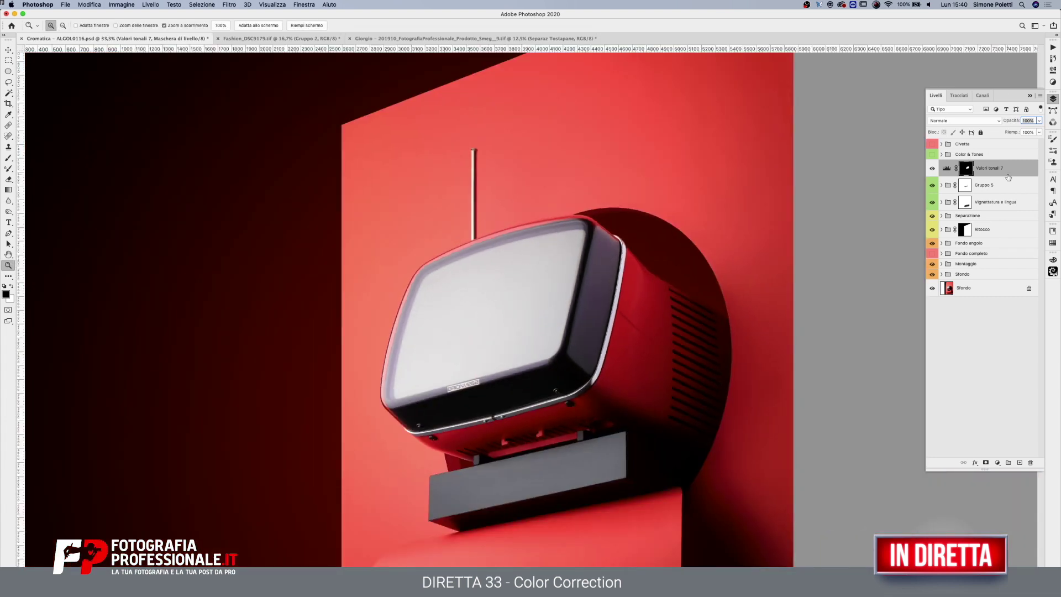
- Group the Levels layer into Gruppo 6 and add a layer mask to the group
{"action": "left_click", "coordinate": [932, 168]}
{"action": "key", "text": "ctrl+g"}
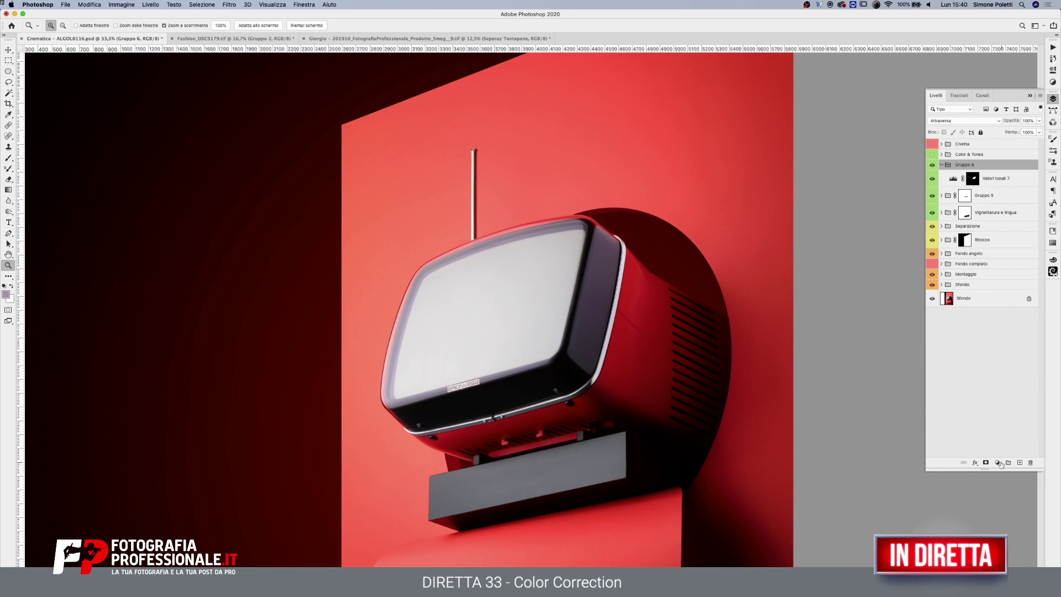
{"action": "left_click", "coordinate": [986, 462]}
- Paint a linear gradient in the group mask from the upper right toward the screen
{"action": "left_click", "coordinate": [9, 190]}
{"action": "left_click_drag", "start_coordinate": [584, 167], "coordinate": [485, 347]}
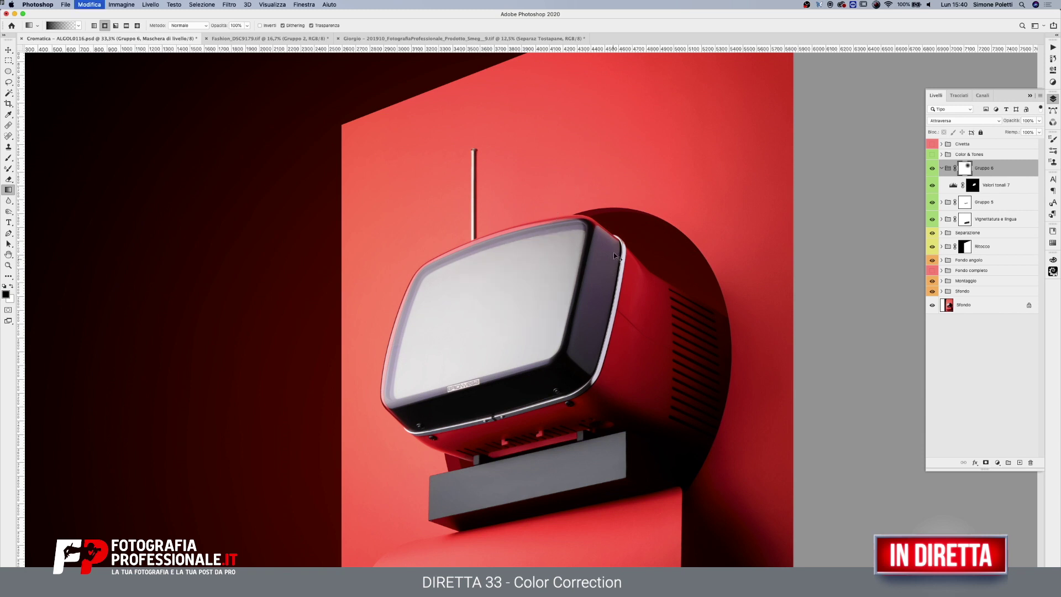
{"action": "left_click_drag", "start_coordinate": [610, 183], "coordinate": [478, 316]}
{"action": "left_click_drag", "start_coordinate": [602, 99], "coordinate": [425, 354]}
{"action": "key", "text": "ctrl+z"}
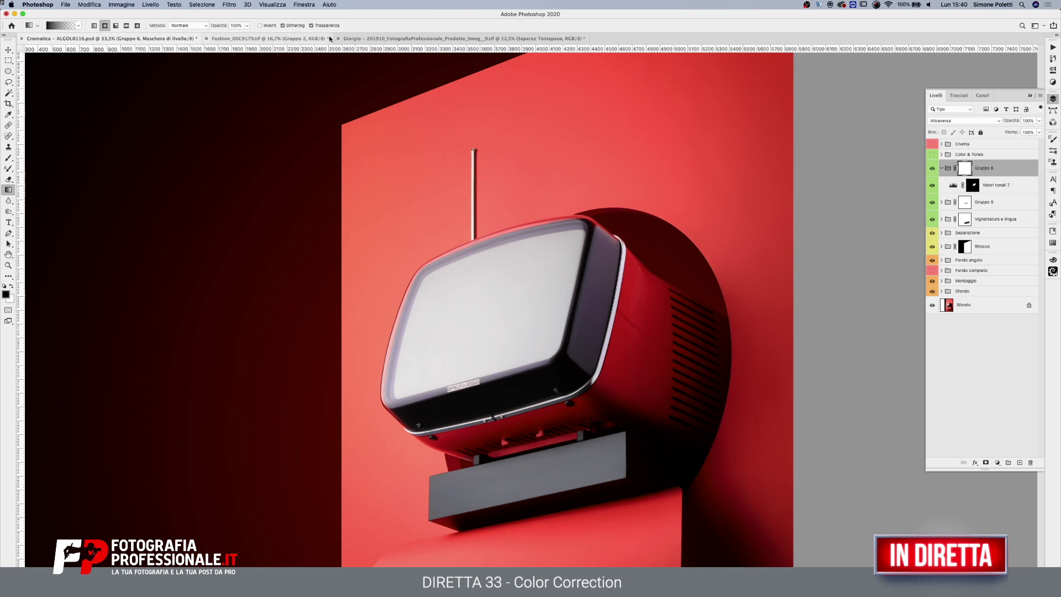
{"action": "left_click", "coordinate": [94, 26]}
{"action": "left_click_drag", "start_coordinate": [667, 96], "coordinate": [449, 371]}
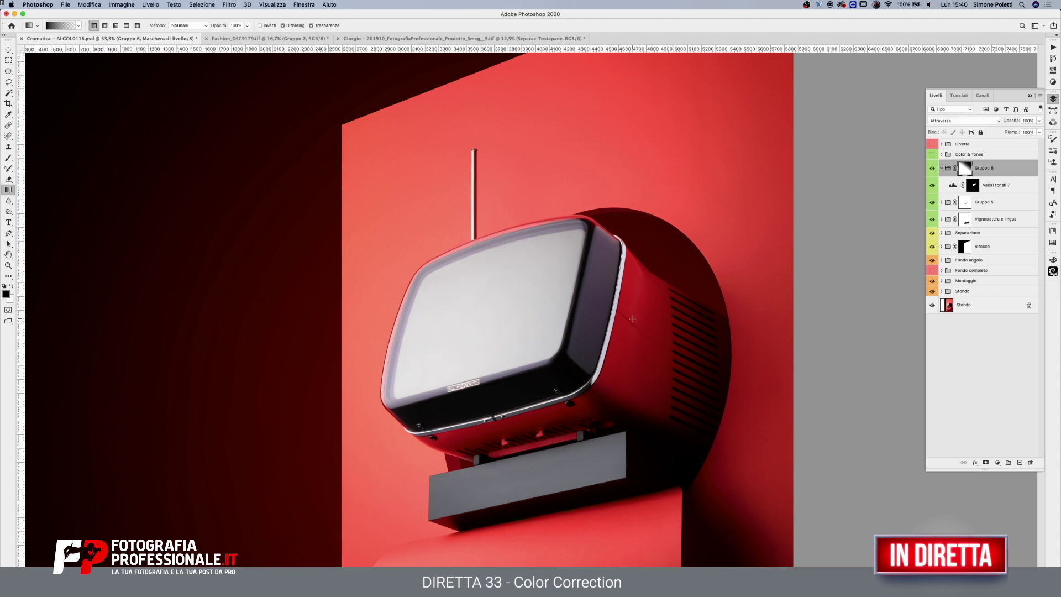
{"action": "left_click_drag", "start_coordinate": [556, 151], "coordinate": [466, 362]}
{"action": "key", "text": "ctrl+z"}
{"action": "left_click_drag", "start_coordinate": [604, 96], "coordinate": [487, 310]}
- Collapse Gruppo 6, toggle its visibility to compare, and zoom out to the whole photo
{"action": "left_click", "coordinate": [941, 168]}
{"action": "left_click", "coordinate": [932, 170]}
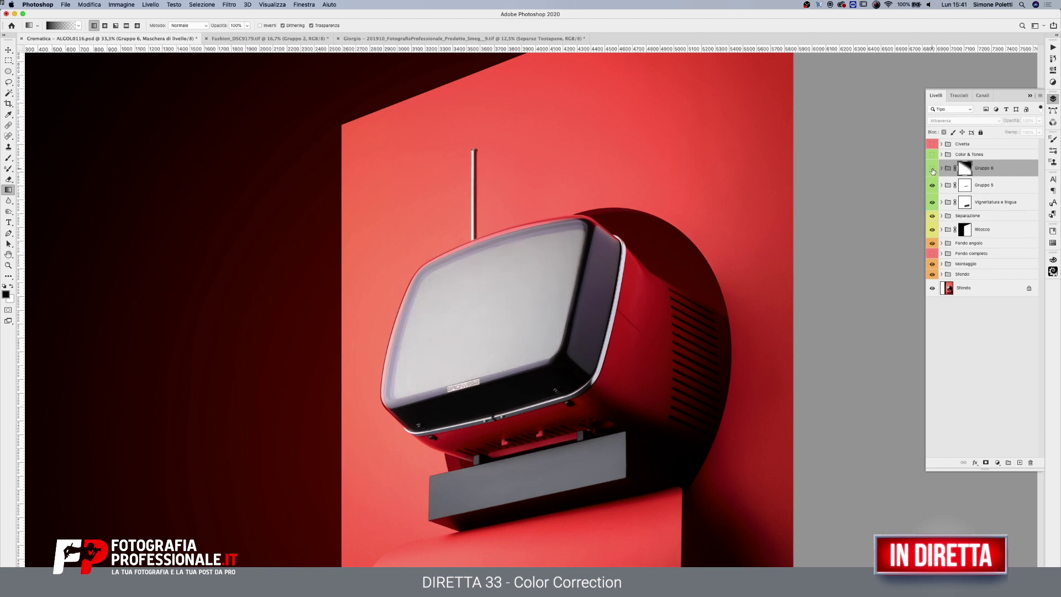
{"action": "left_click", "coordinate": [932, 169]}
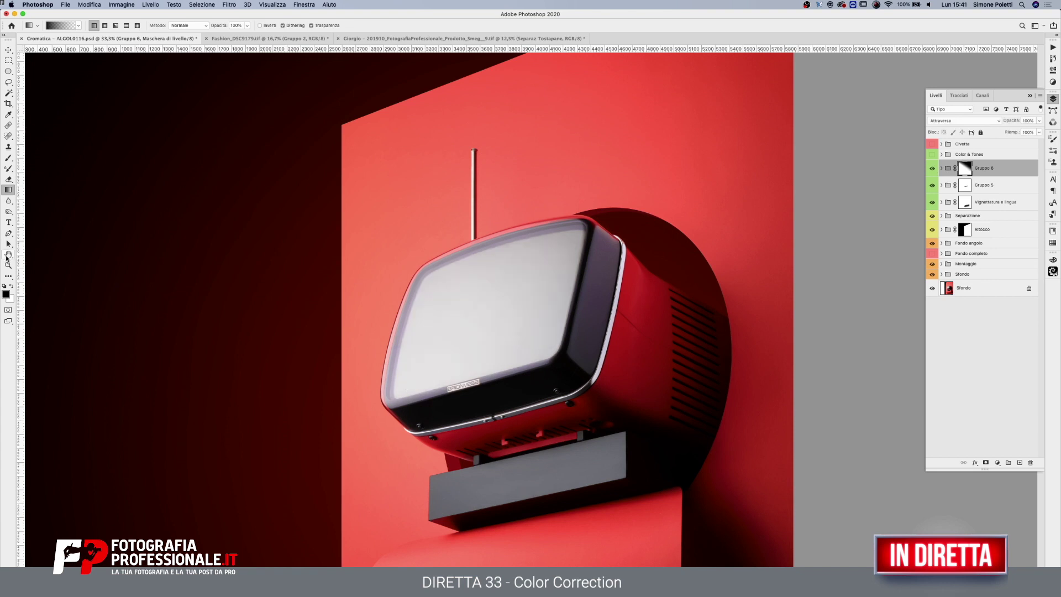
{"action": "left_click", "coordinate": [9, 265]}
{"action": "left_click", "coordinate": [587, 247], "text": "alt"}
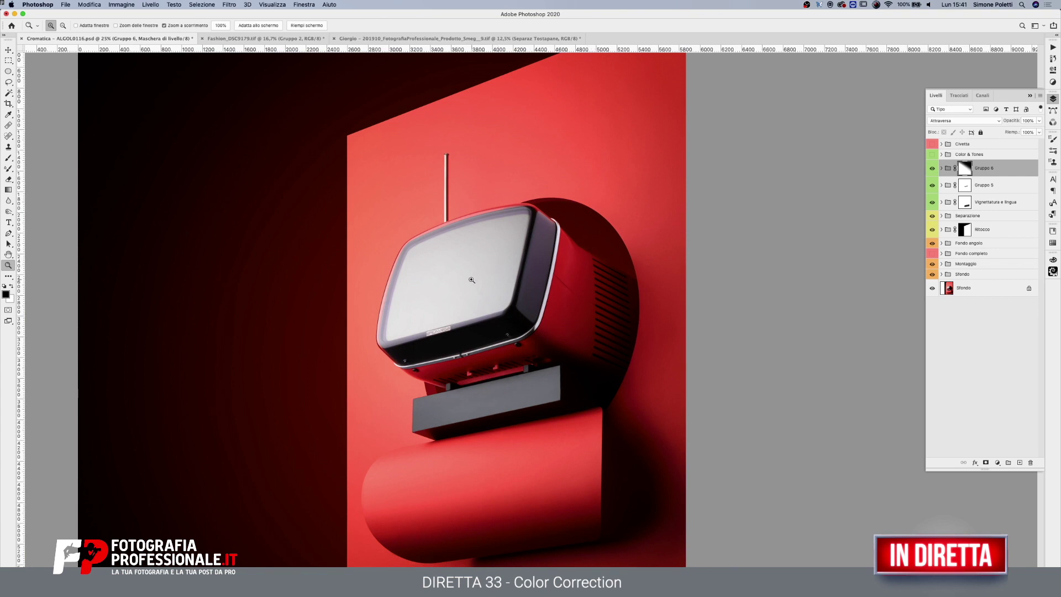
- Inspect the brightened TV and the shelf below it, then bring up the saved paths
{"action": "left_click", "coordinate": [453, 295]}
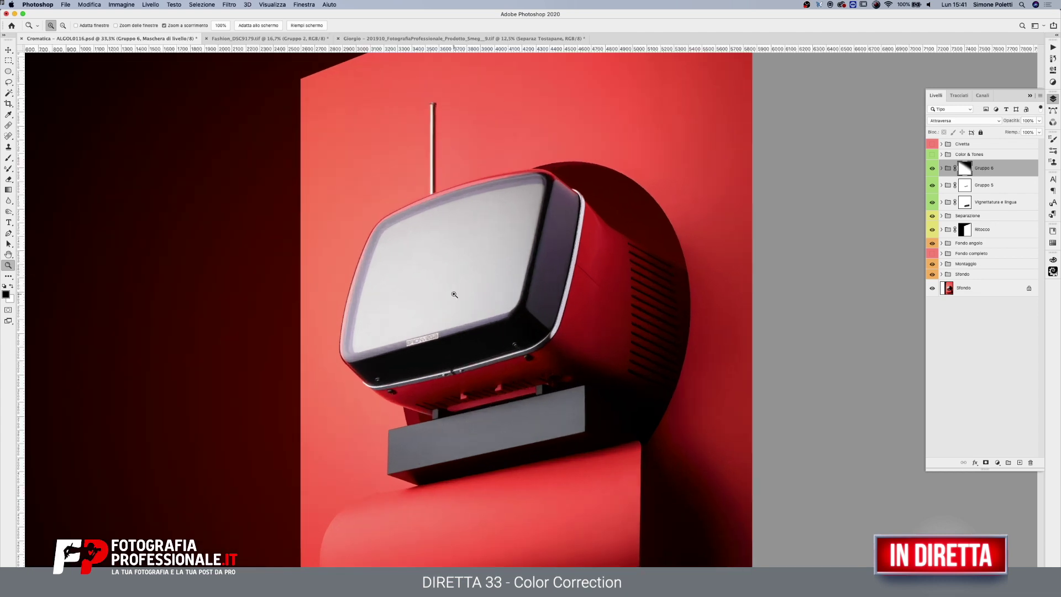
{"action": "left_click", "coordinate": [454, 294], "text": "alt"}
{"action": "left_click_drag", "start_coordinate": [484, 278], "coordinate": [502, 289]}
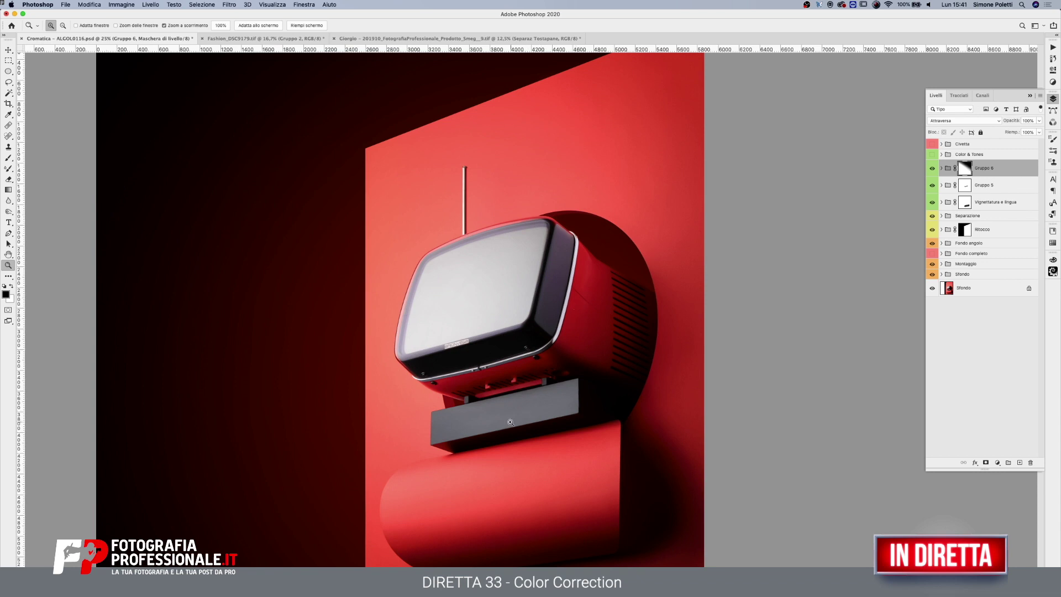
{"action": "left_click_drag", "start_coordinate": [511, 422], "coordinate": [534, 420]}
{"action": "left_click_drag", "start_coordinate": [479, 385], "coordinate": [556, 279]}
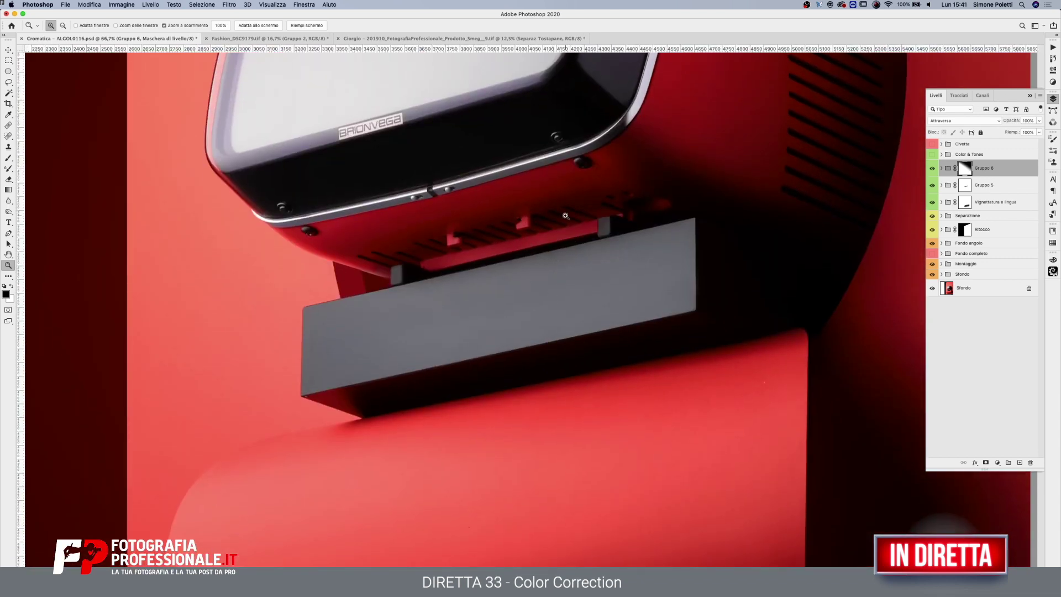
{"action": "left_click_drag", "start_coordinate": [577, 169], "coordinate": [581, 411]}
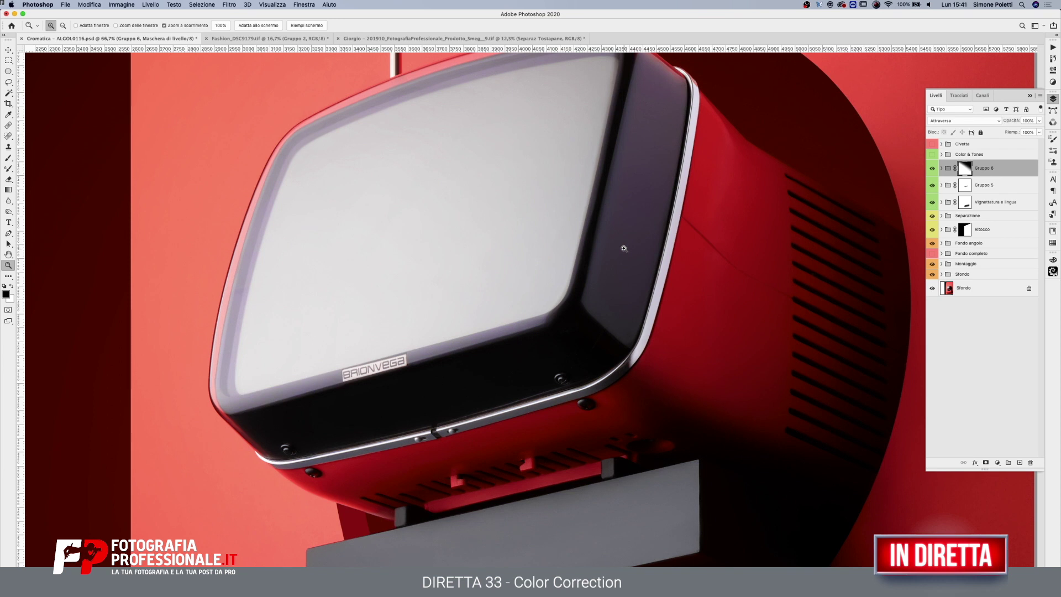
{"action": "left_click", "coordinate": [589, 268], "text": "alt"}
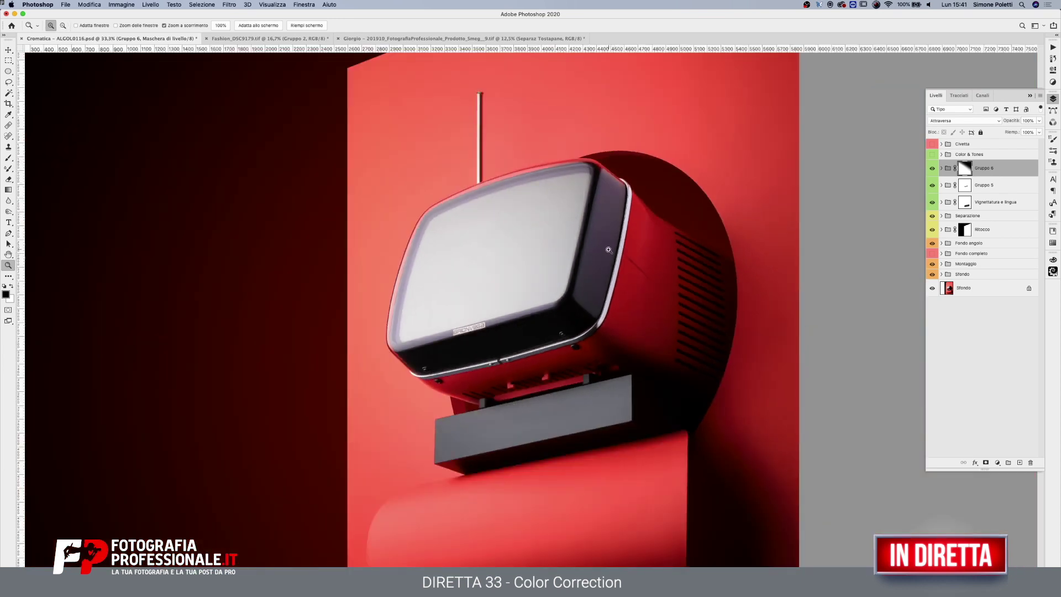
{"action": "left_click", "coordinate": [1053, 113]}
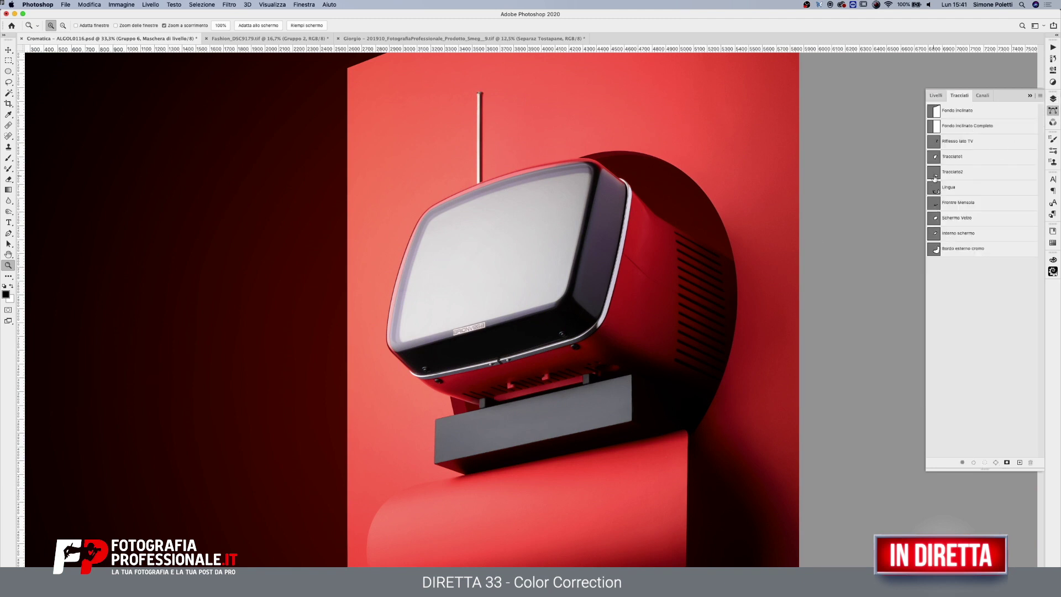
- Load the shelf front path as a selection and add a Hue/Saturation adjustment layer
{"action": "left_click", "coordinate": [935, 203], "text": "super"}
{"action": "left_click", "coordinate": [1052, 98]}
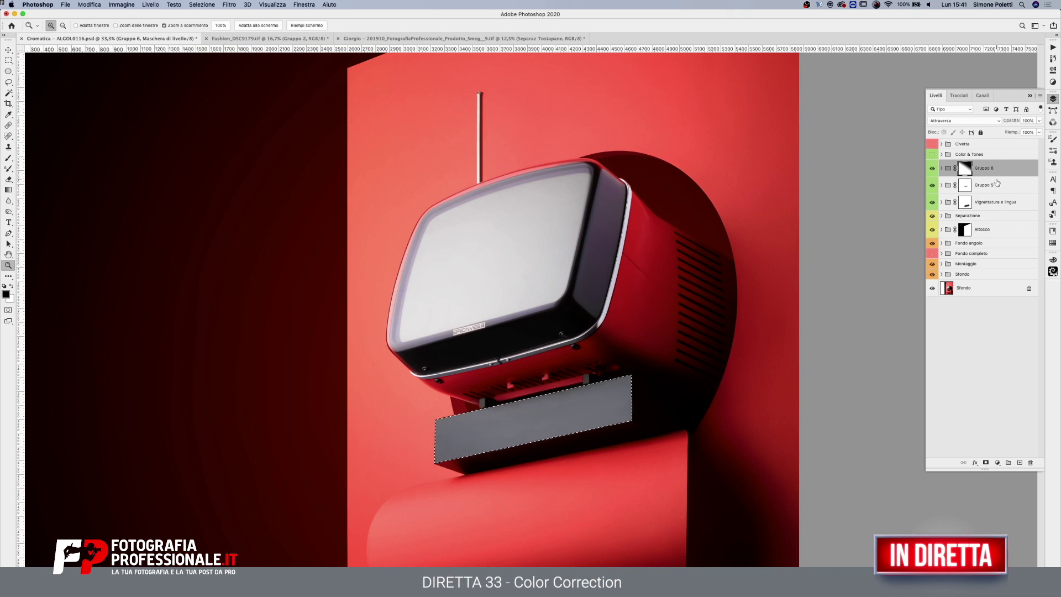
{"action": "left_click", "coordinate": [997, 463]}
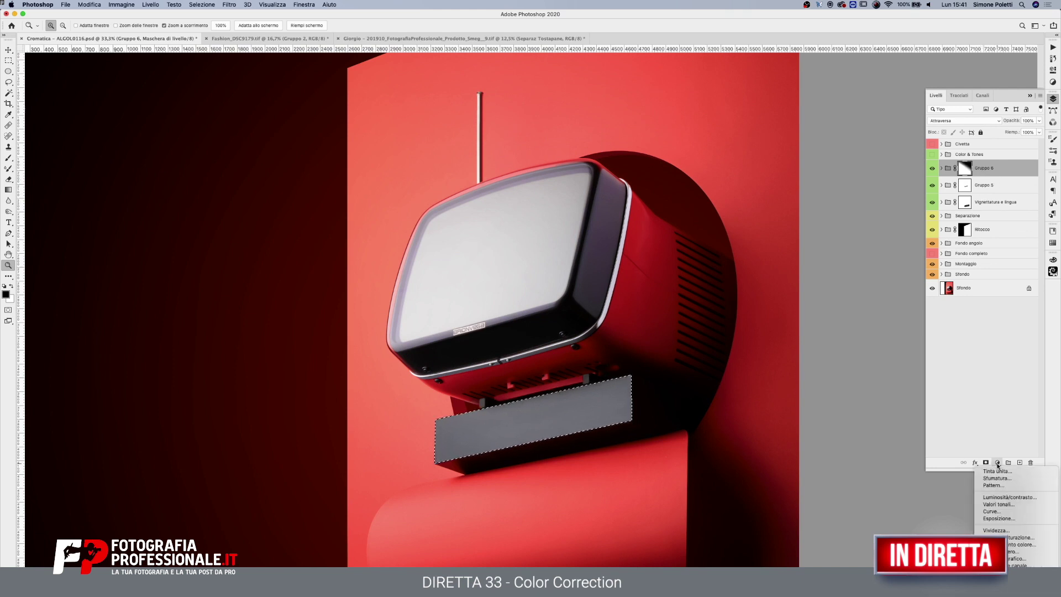
{"action": "key", "text": "Escape"}
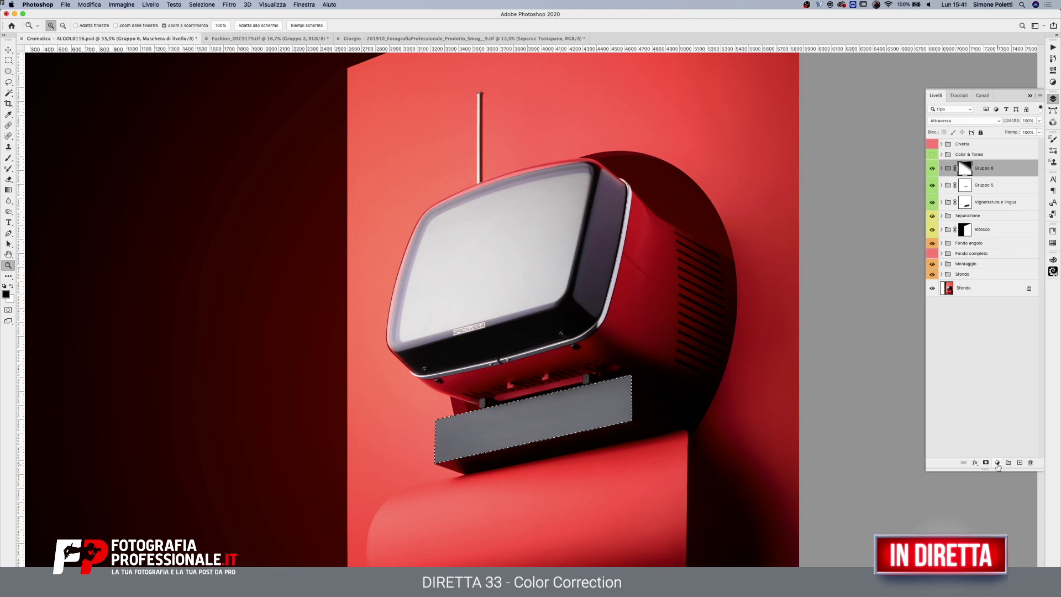
{"action": "left_click", "coordinate": [997, 462]}
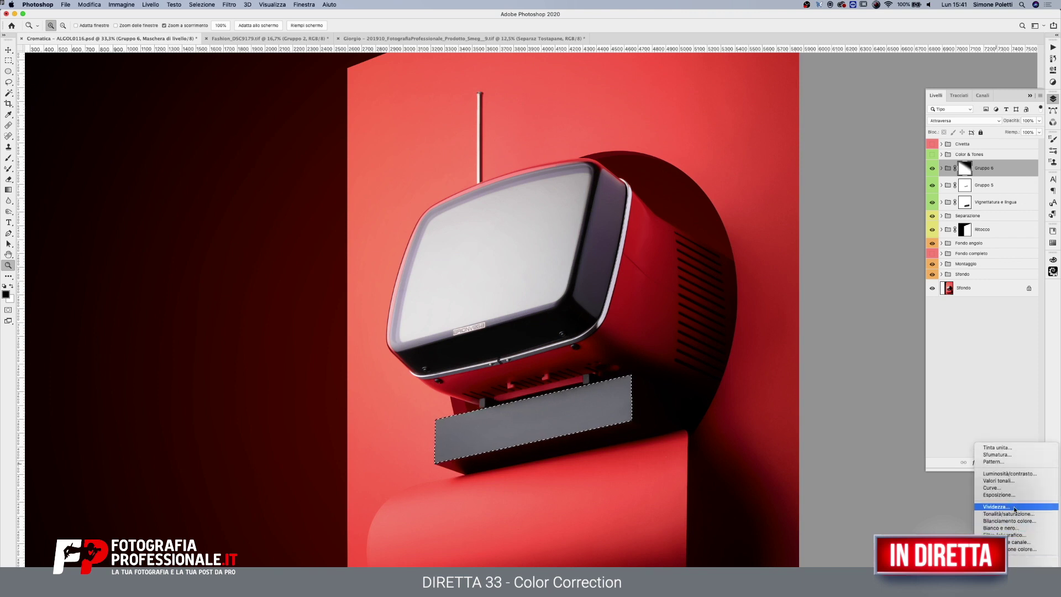
{"action": "left_click", "coordinate": [1014, 513]}
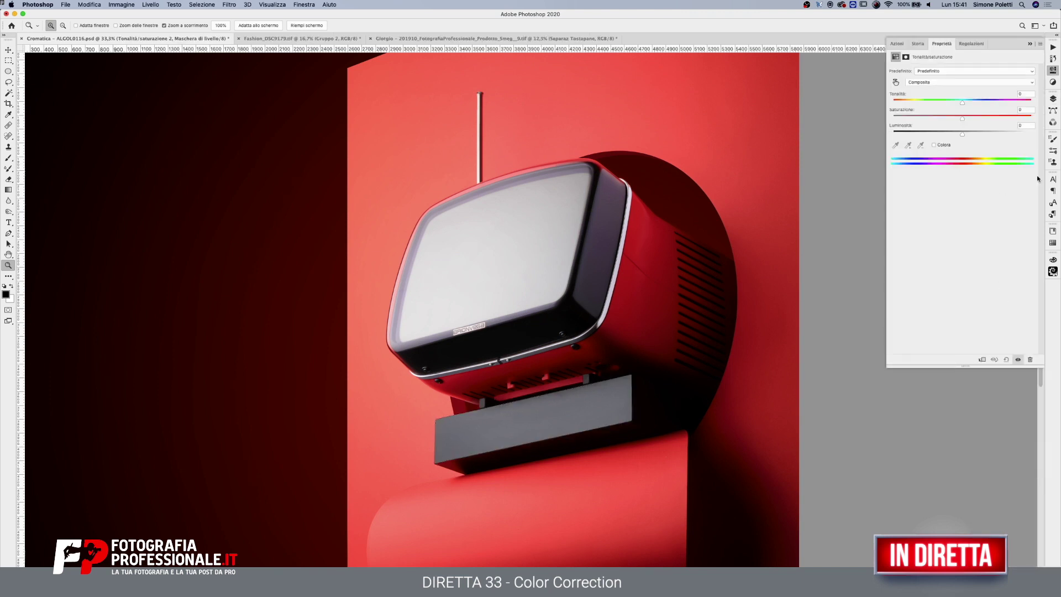
- Give the new Hue/Saturation layer a colour label
{"action": "left_click", "coordinate": [1053, 99]}
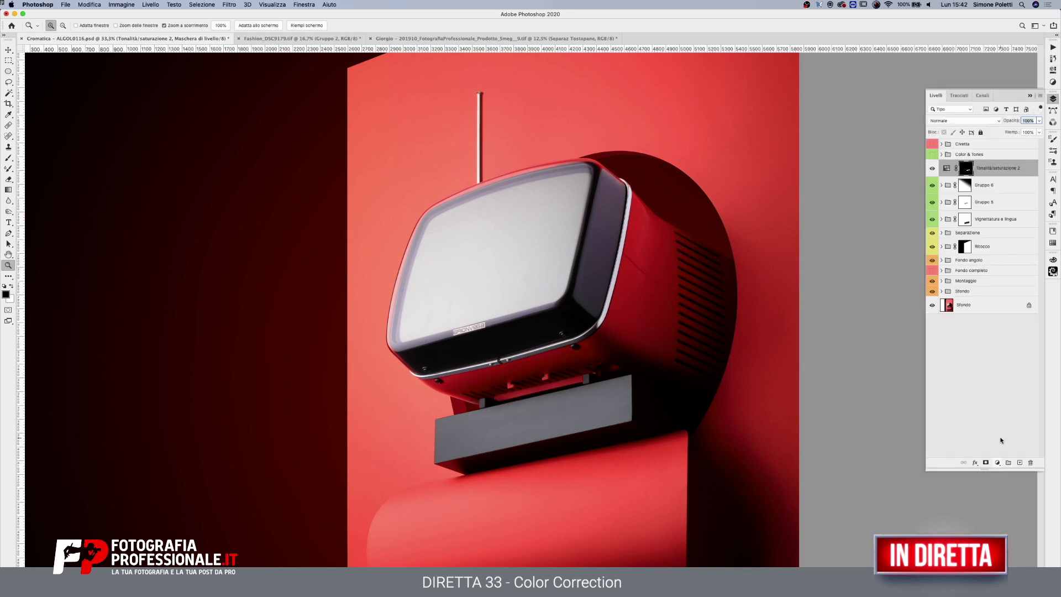
{"action": "right_click", "coordinate": [1026, 163]}
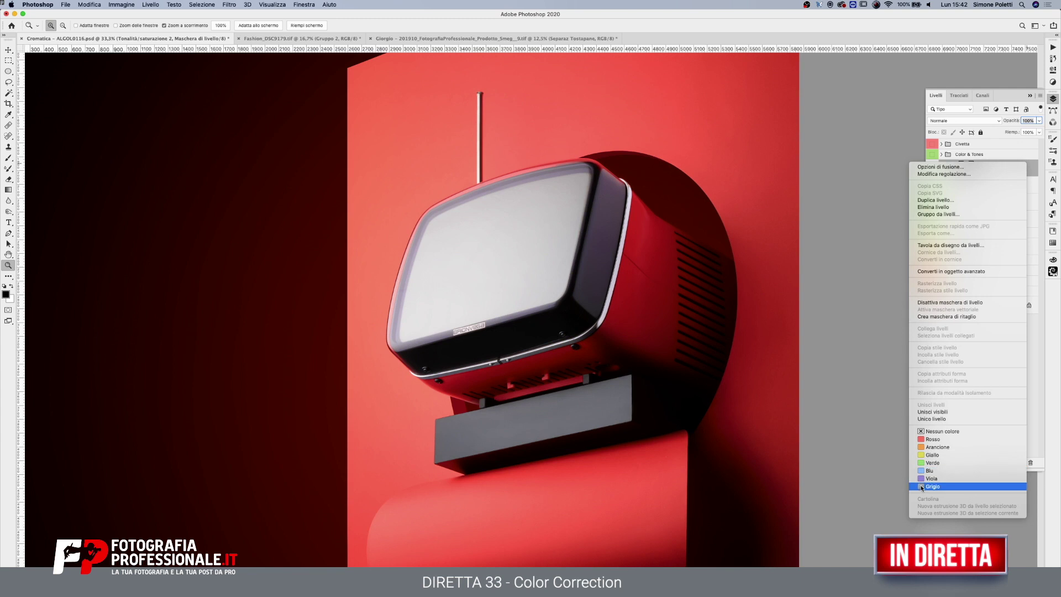
{"action": "left_click", "coordinate": [931, 470]}
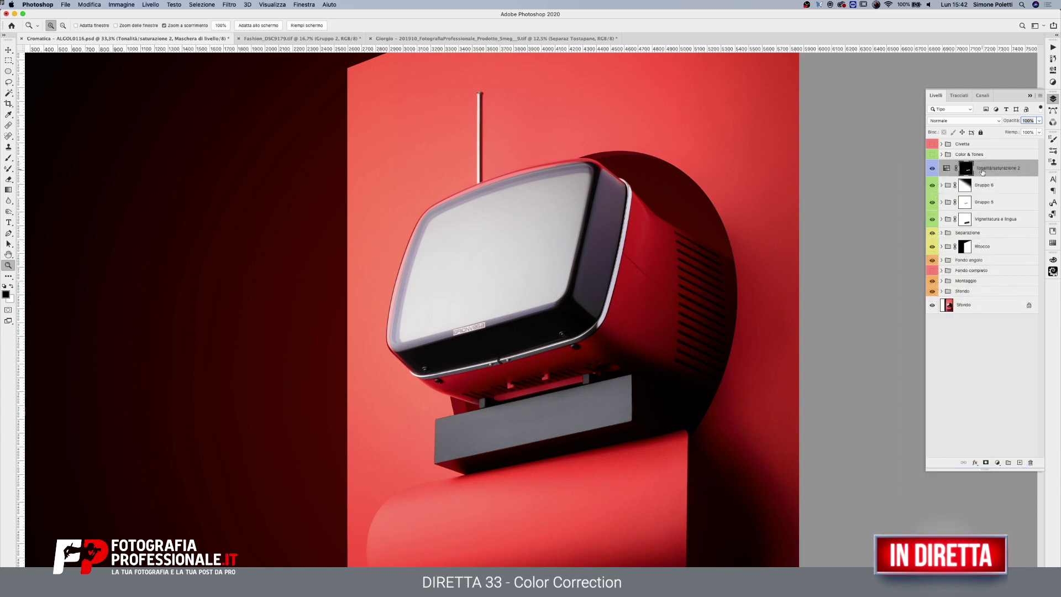
- Set the shelf Hue/Saturation layer's Saturation to -100
{"action": "double_click", "coordinate": [948, 169]}
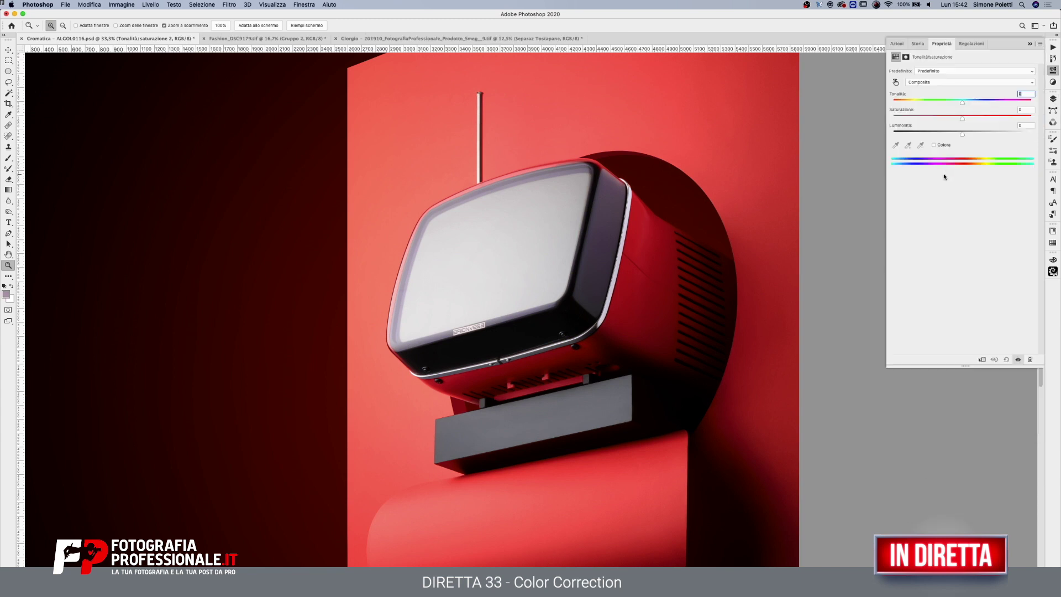
{"action": "left_click", "coordinate": [931, 118]}
{"action": "mouse_move", "coordinate": [932, 118]}
{"action": "left_mouse_down"}
{"action": "mouse_move", "coordinate": [842, 125]}
{"action": "mouse_move", "coordinate": [928, 118]}
{"action": "left_mouse_up"}
{"action": "left_click", "coordinate": [1053, 98]}
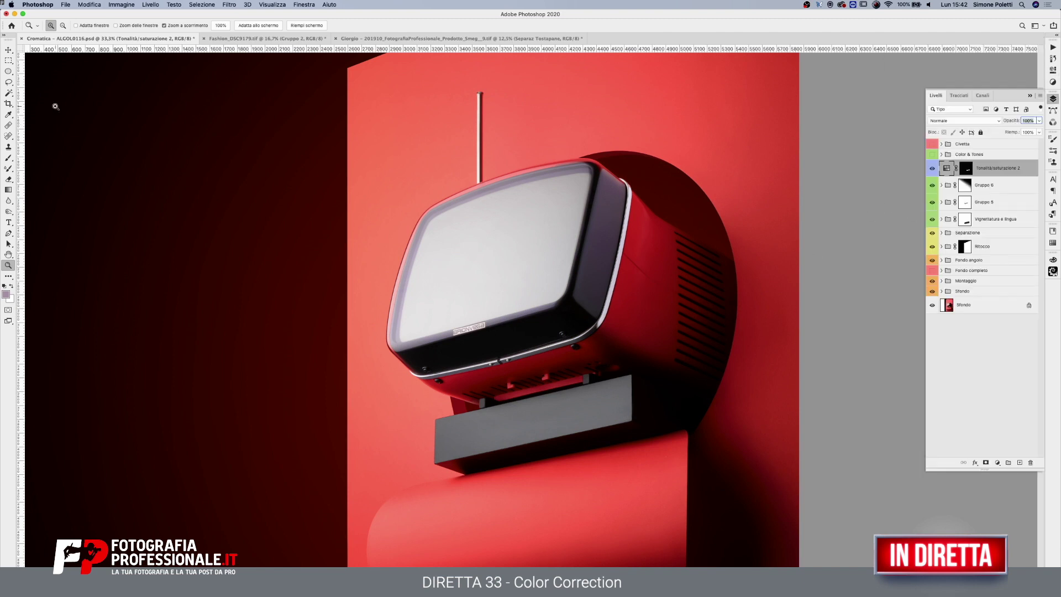
- Sample the grey bar with the Eyedropper and check its values in the Color Picker without changes
{"action": "left_click", "coordinate": [8, 114]}
{"action": "left_click", "coordinate": [538, 418]}
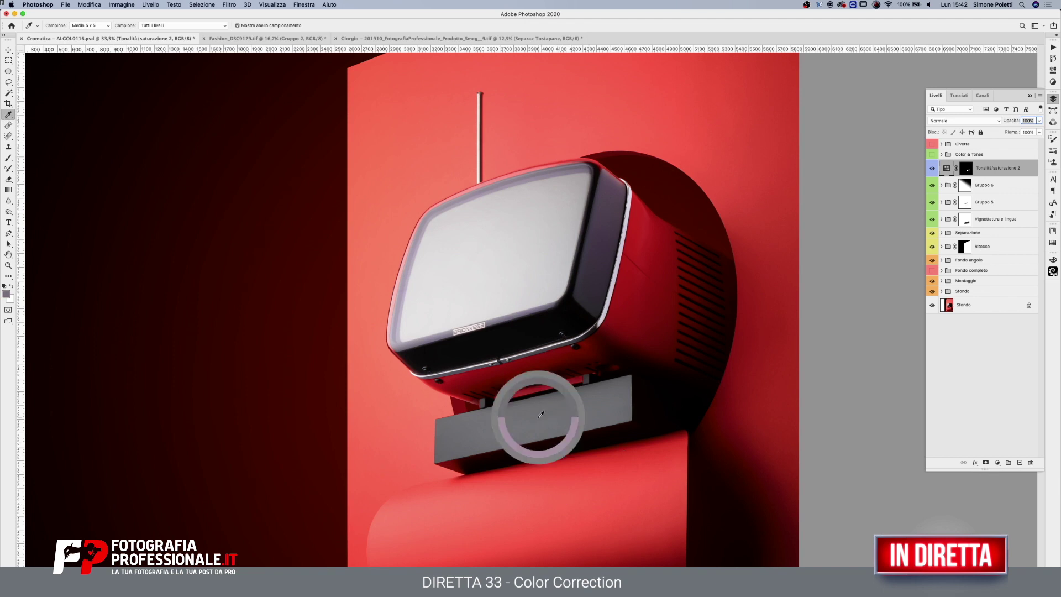
{"action": "left_click", "coordinate": [7, 294]}
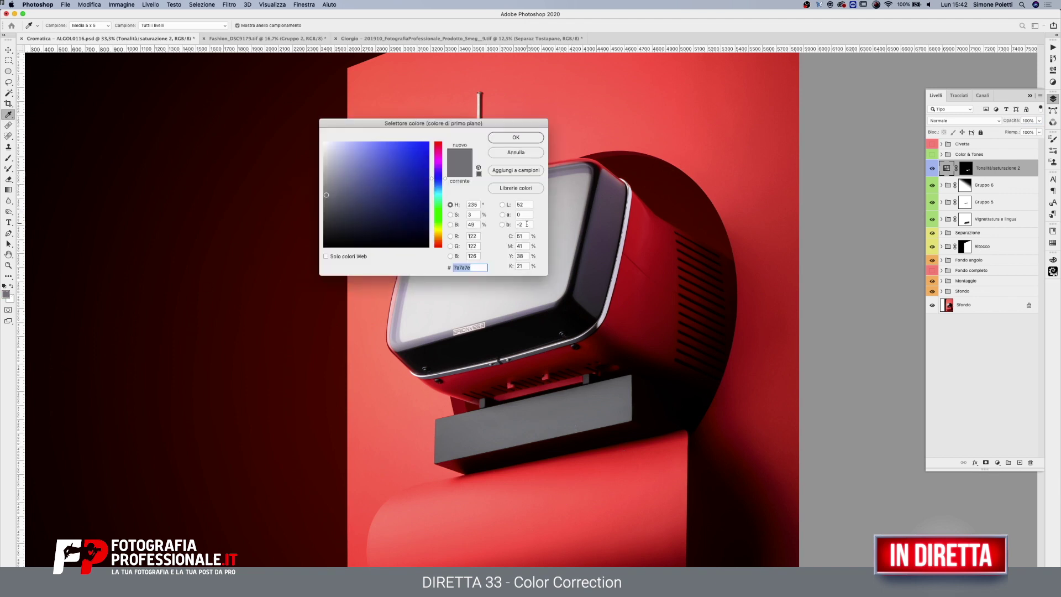
{"action": "left_click", "coordinate": [516, 152]}
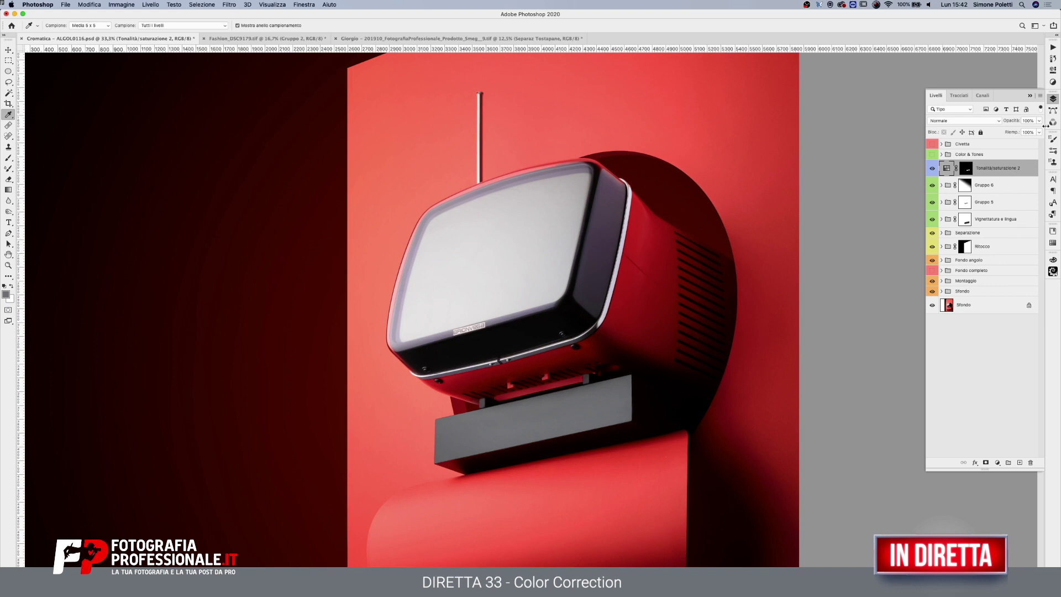
{"action": "left_click", "coordinate": [1056, 110]}
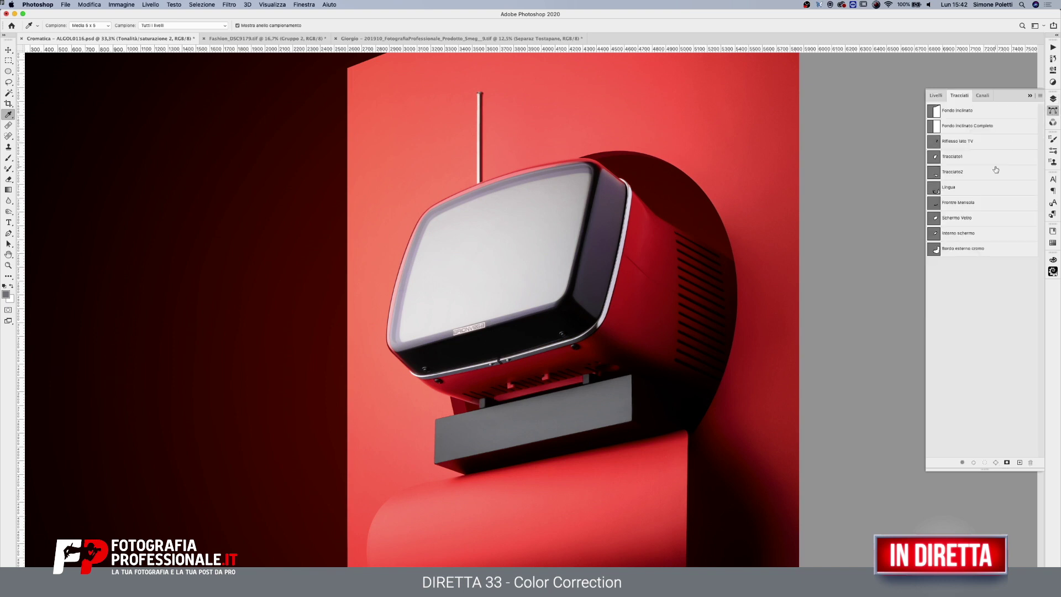
- Load the Schermo Vetro path as the selection and zoom in on the TV screen
{"action": "left_click", "coordinate": [935, 221], "text": "super"}
{"action": "left_click", "coordinate": [936, 239], "text": "super"}
{"action": "left_click", "coordinate": [935, 220], "text": "super"}
{"action": "left_click", "coordinate": [8, 265]}
{"action": "left_click", "coordinate": [481, 264]}
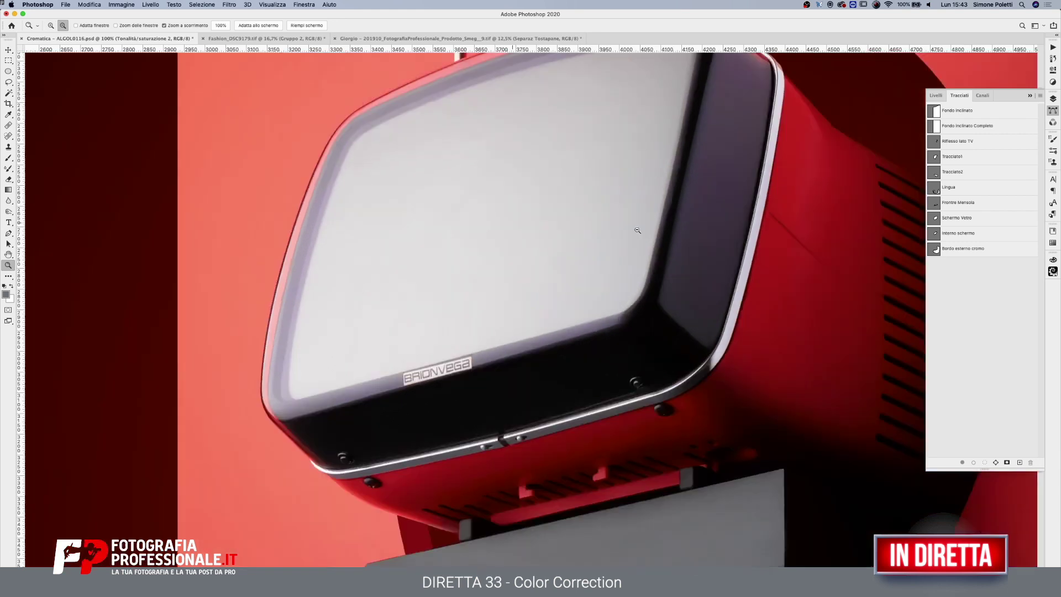
{"action": "left_click", "coordinate": [522, 213], "text": "alt"}
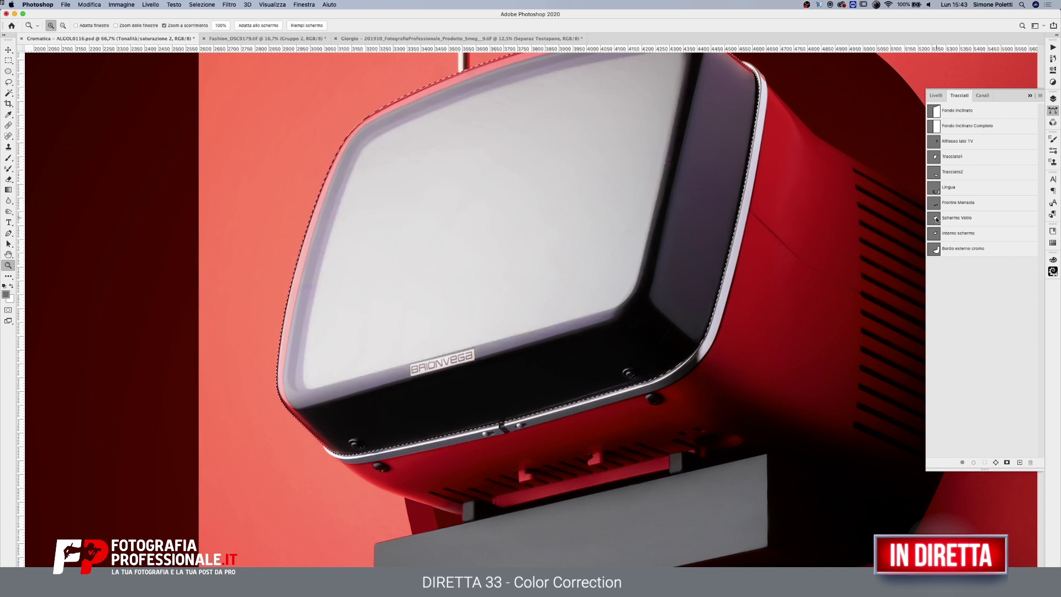
- Subtract the Valori tonali 7 mask from the selection, leaving a ring around the screen bezel
{"action": "left_click", "coordinate": [936, 95]}
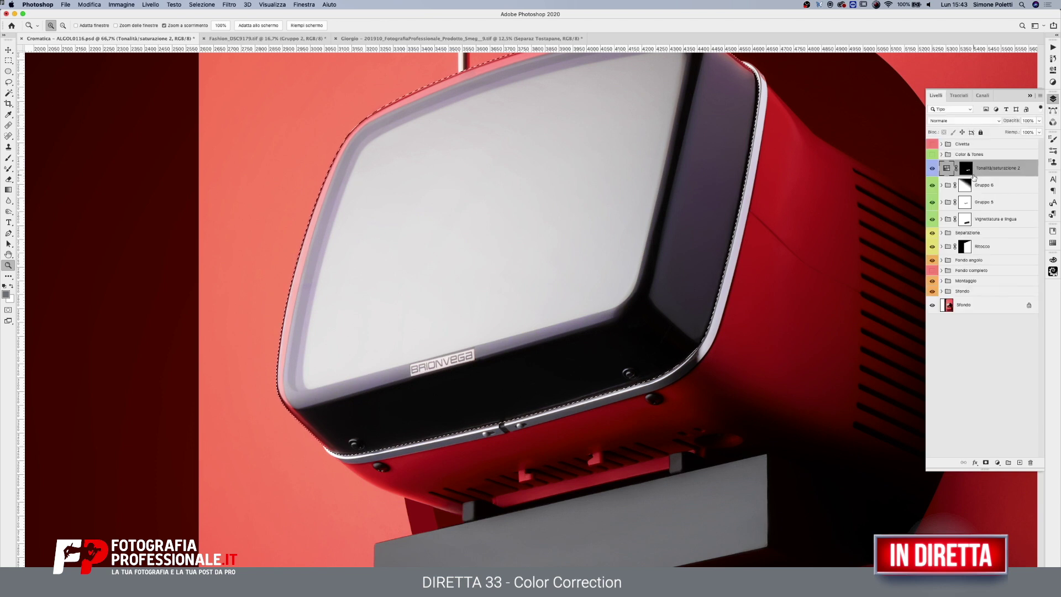
{"action": "left_click", "coordinate": [941, 185]}
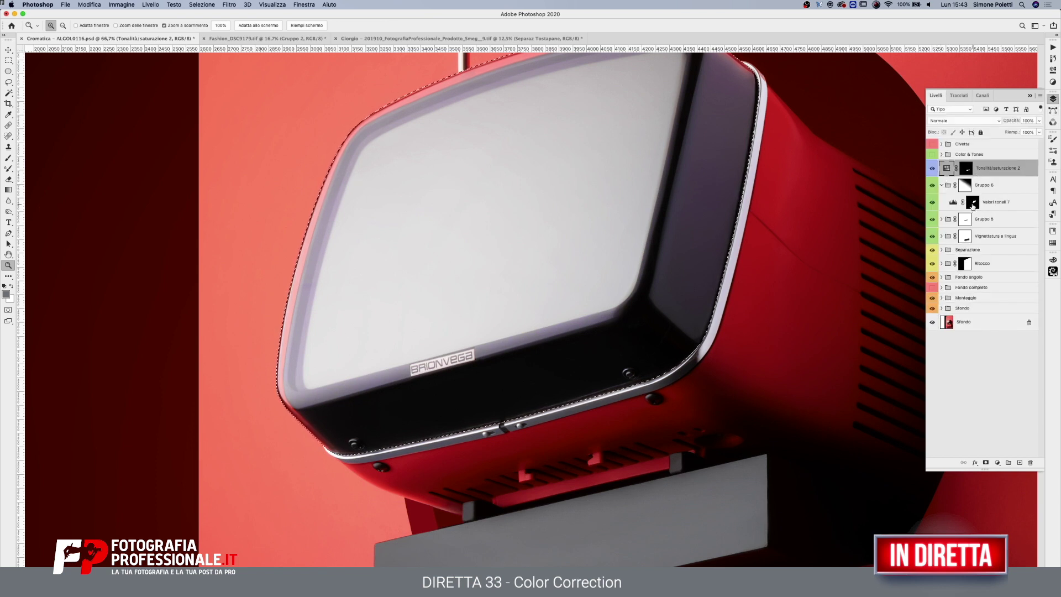
{"action": "left_click_drag", "start_coordinate": [972, 205], "coordinate": [975, 206]}
{"action": "left_click", "coordinate": [975, 205], "text": "ctrl"}
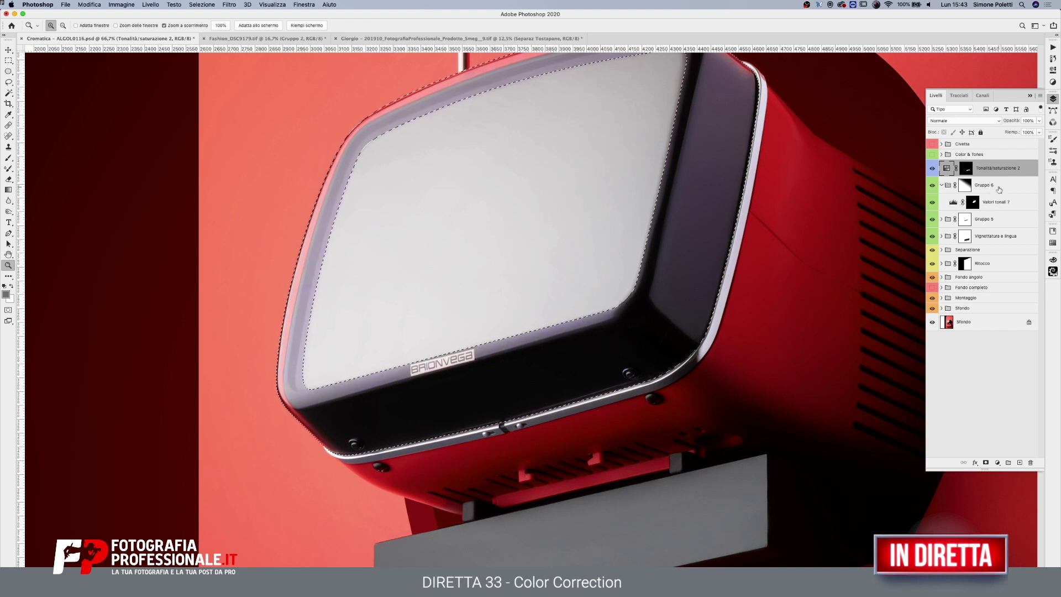
{"action": "left_click", "coordinate": [942, 186]}
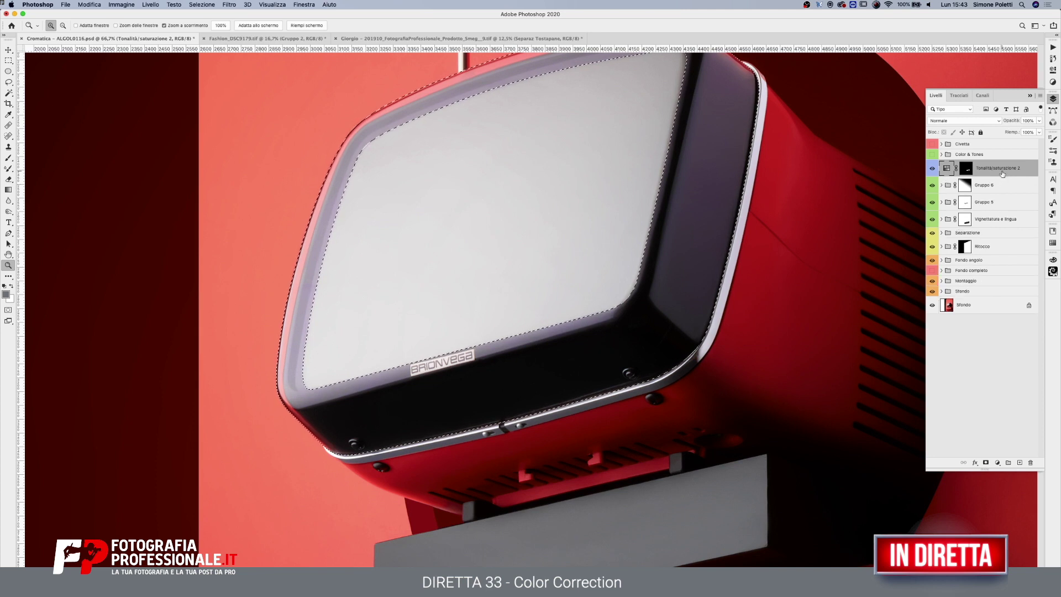
- Rename the Hue/Saturation layer to 'SATURAZIONE MENSOLA'
{"action": "double_click", "coordinate": [998, 168]}
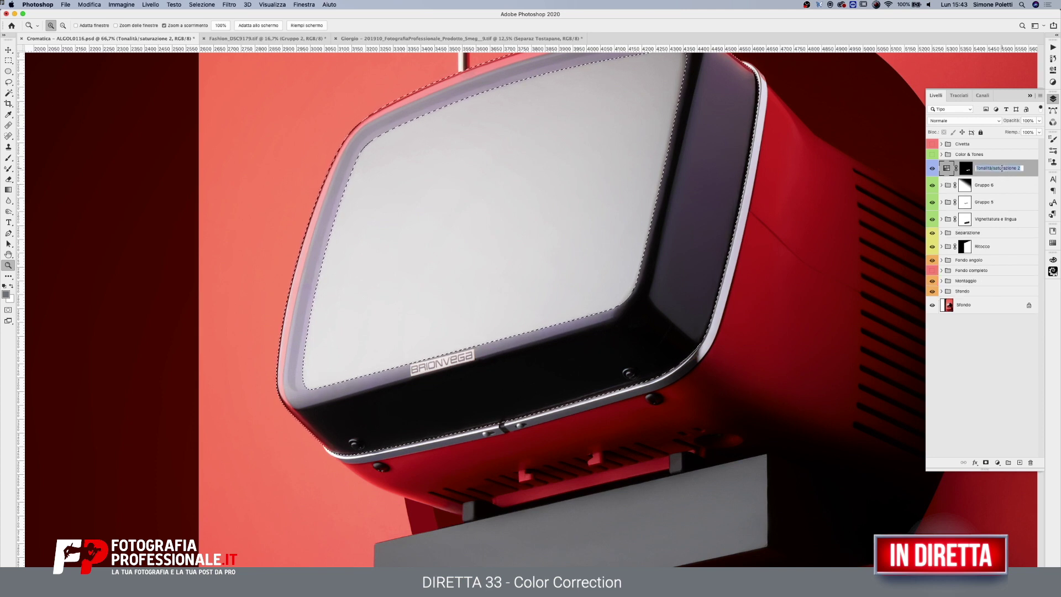
{"action": "type", "text": "SATURAZIONE MENSOLA"}
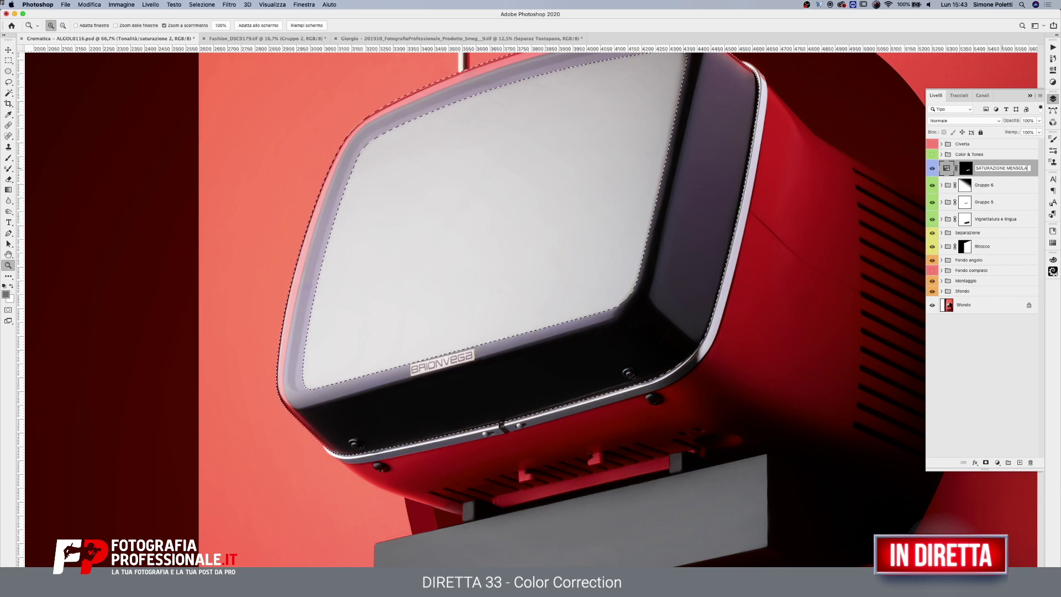
{"action": "key", "text": "Return"}
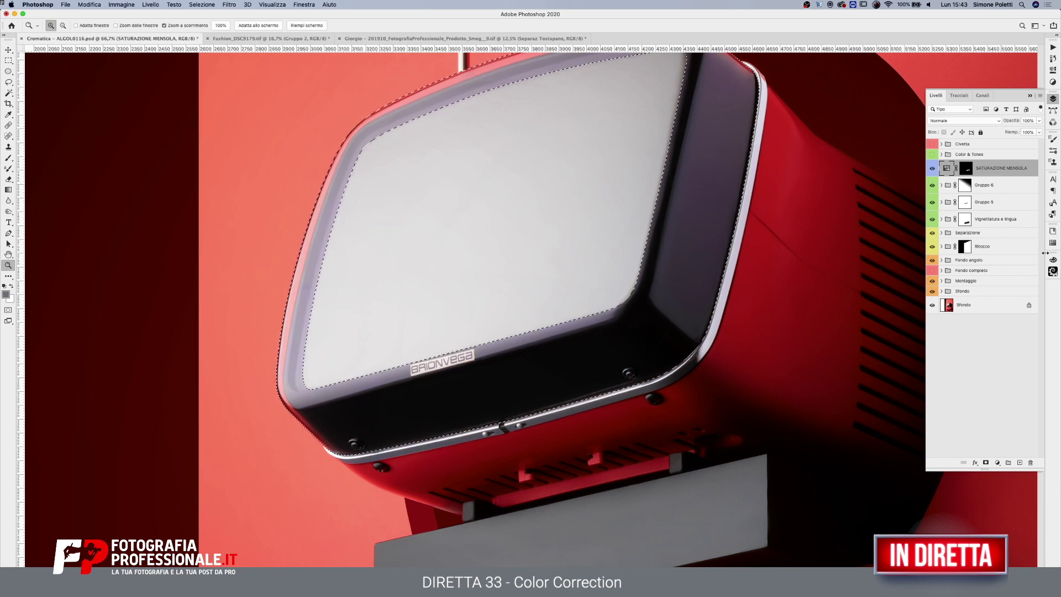
- Add a Selective Color adjustment layer over the bezel selection
{"action": "left_click", "coordinate": [997, 463]}
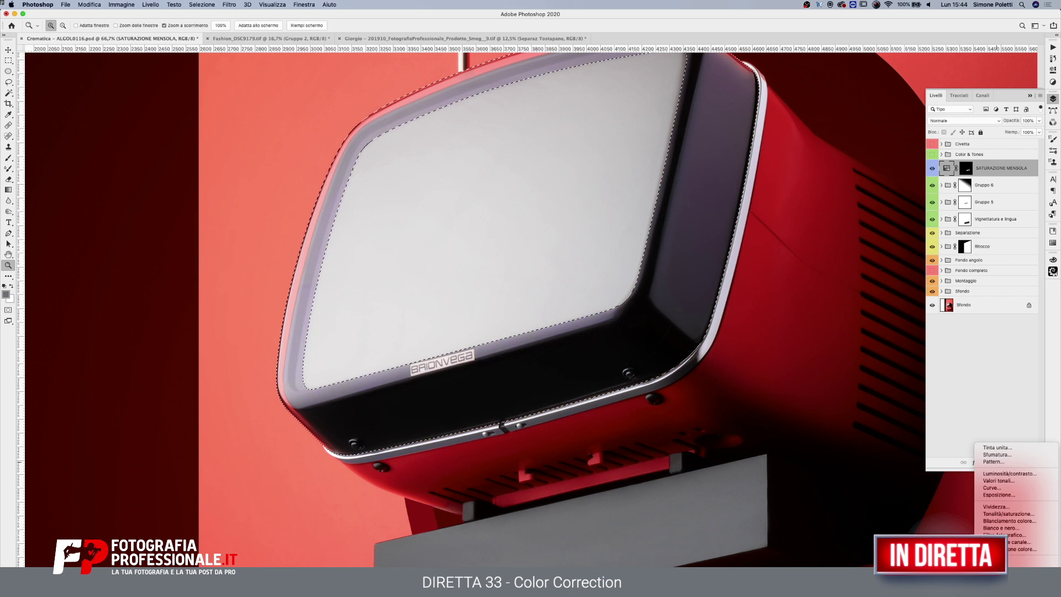
{"action": "left_click", "coordinate": [1009, 590]}
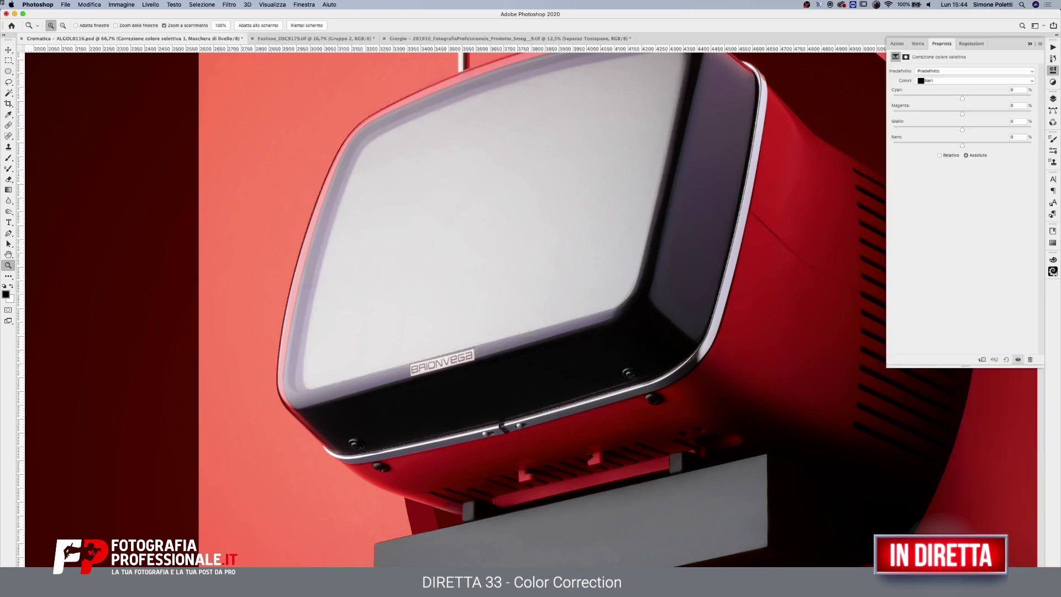
{"action": "left_click", "coordinate": [1053, 98]}
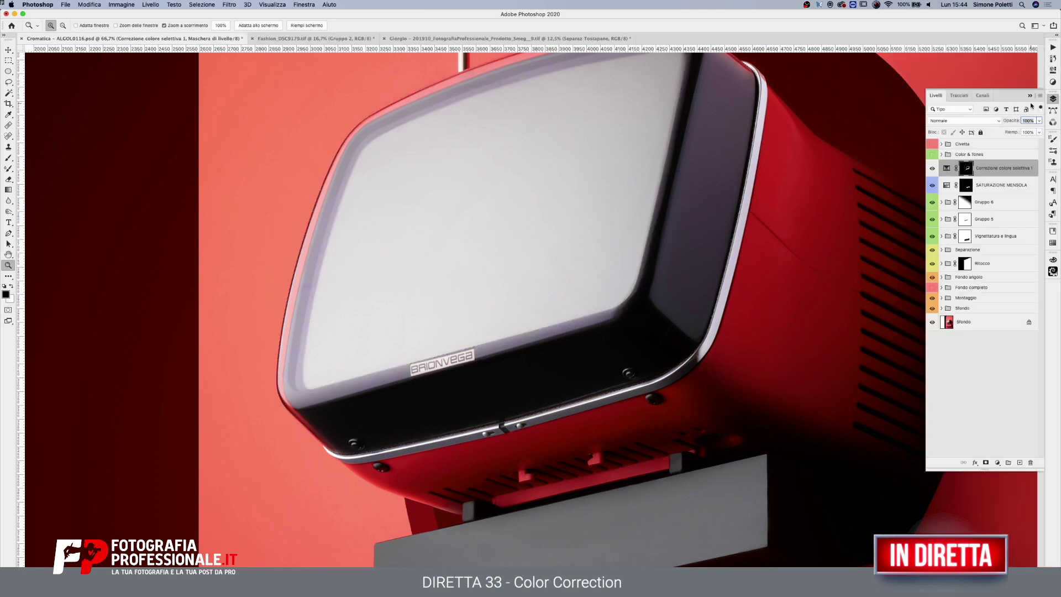
{"action": "double_click", "coordinate": [946, 171]}
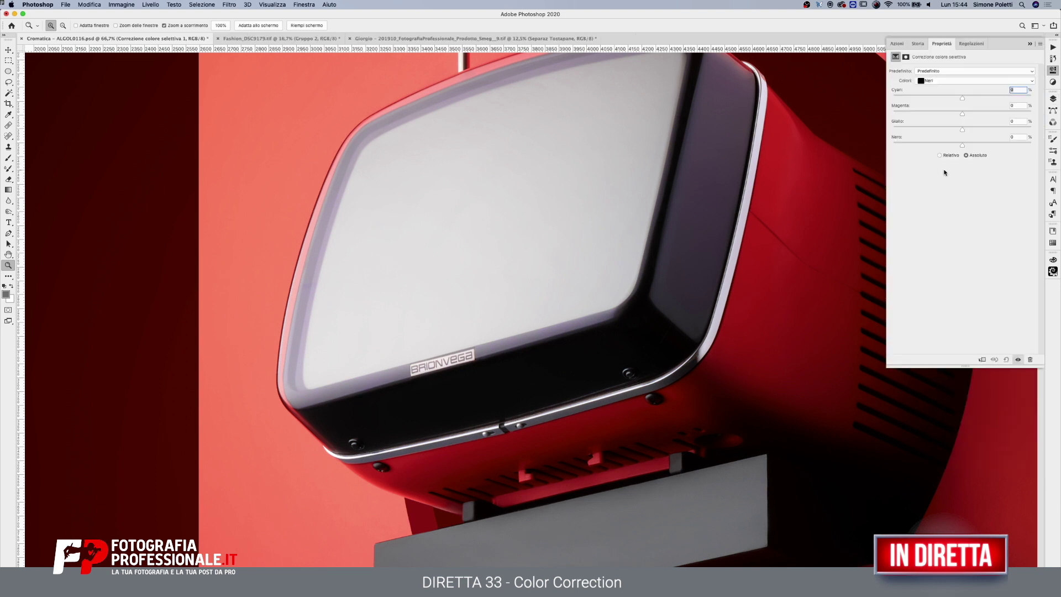
- Try Magenta slider adjustments in the Magenta and Neutri colour ranges
{"action": "left_click", "coordinate": [950, 81]}
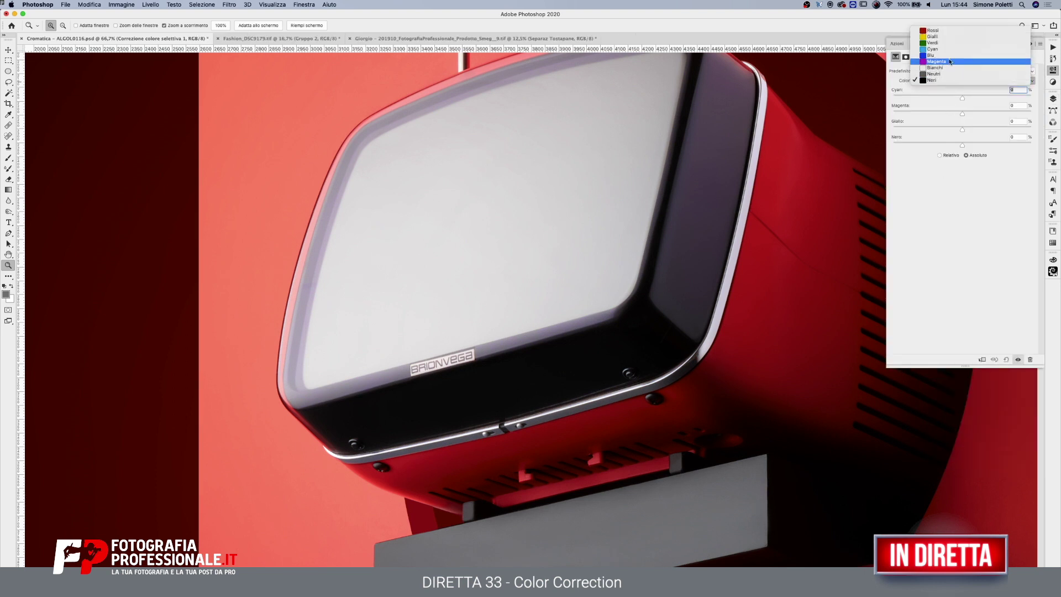
{"action": "left_click", "coordinate": [941, 114]}
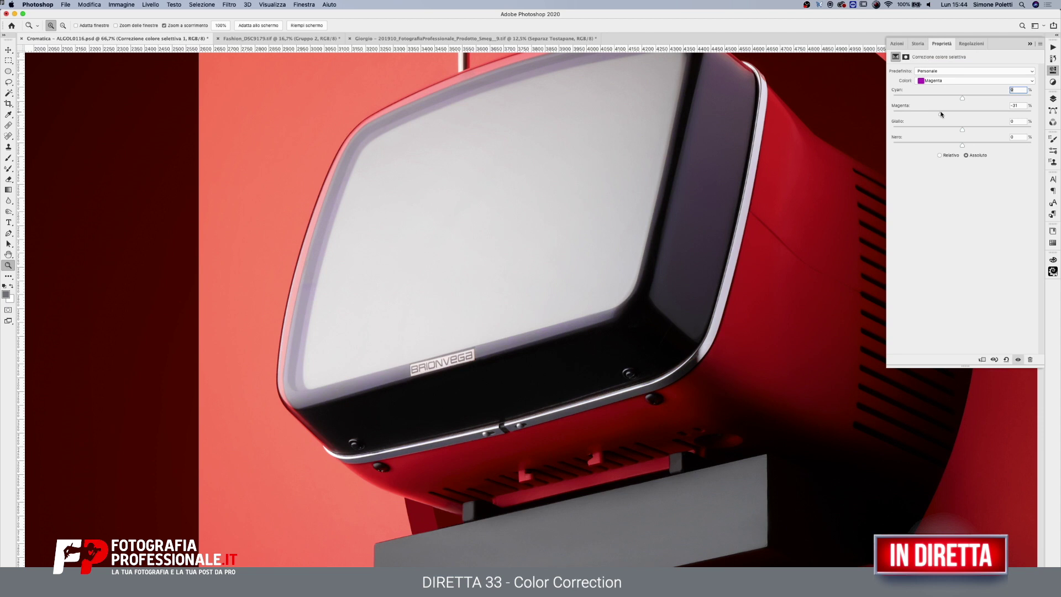
{"action": "mouse_move", "coordinate": [884, 116]}
{"action": "left_mouse_down"}
{"action": "mouse_move", "coordinate": [1060, 116]}
{"action": "mouse_move", "coordinate": [716, 149]}
{"action": "left_mouse_up"}
{"action": "left_click", "coordinate": [957, 114]}
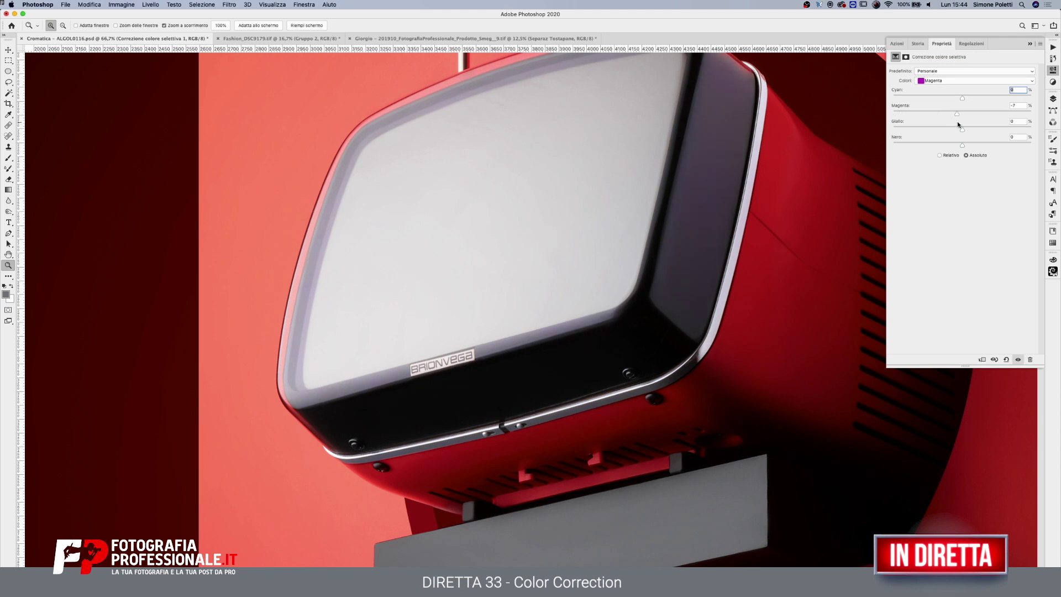
{"action": "left_click", "coordinate": [959, 81]}
{"action": "left_click", "coordinate": [950, 92]}
{"action": "left_click_drag", "start_coordinate": [962, 114], "coordinate": [950, 117]}
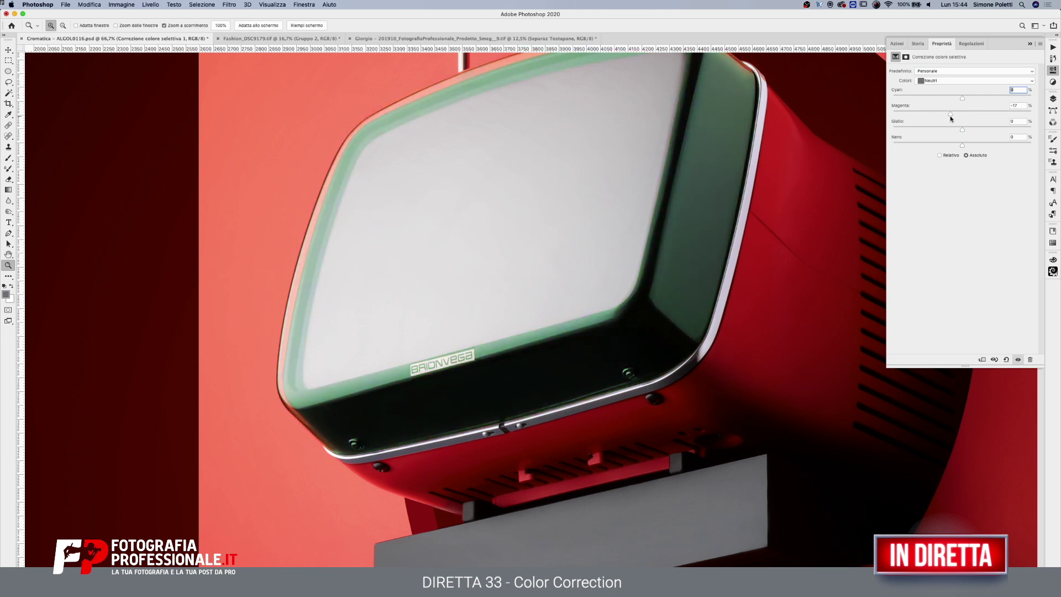
- Set Magenta to about -85 in the Magenta colour range
{"action": "left_click", "coordinate": [1024, 105]}
{"action": "type", "text": "0"}
{"action": "left_click", "coordinate": [958, 84]}
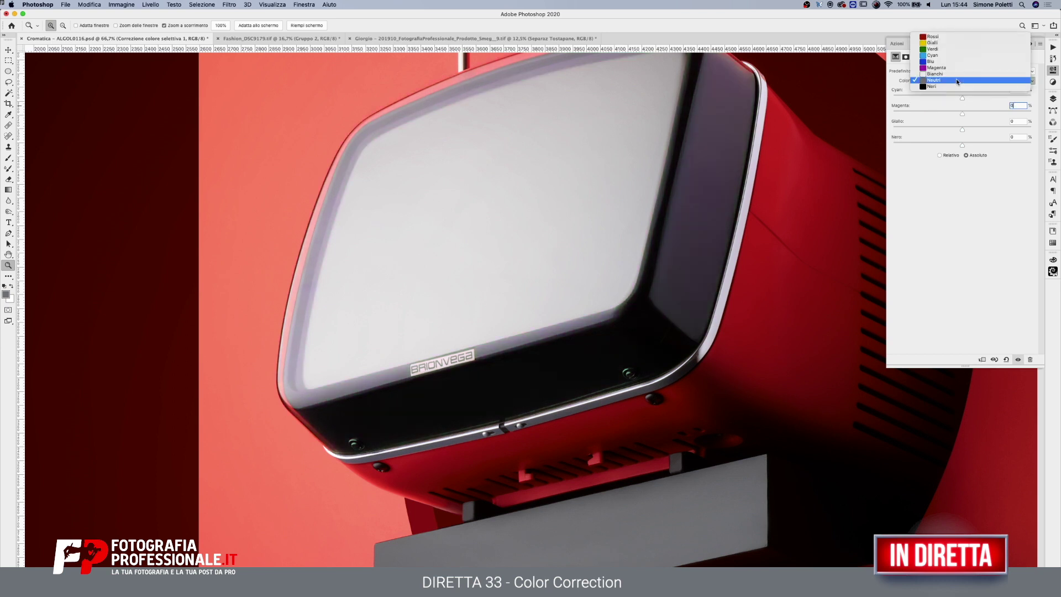
{"action": "left_click", "coordinate": [958, 68]}
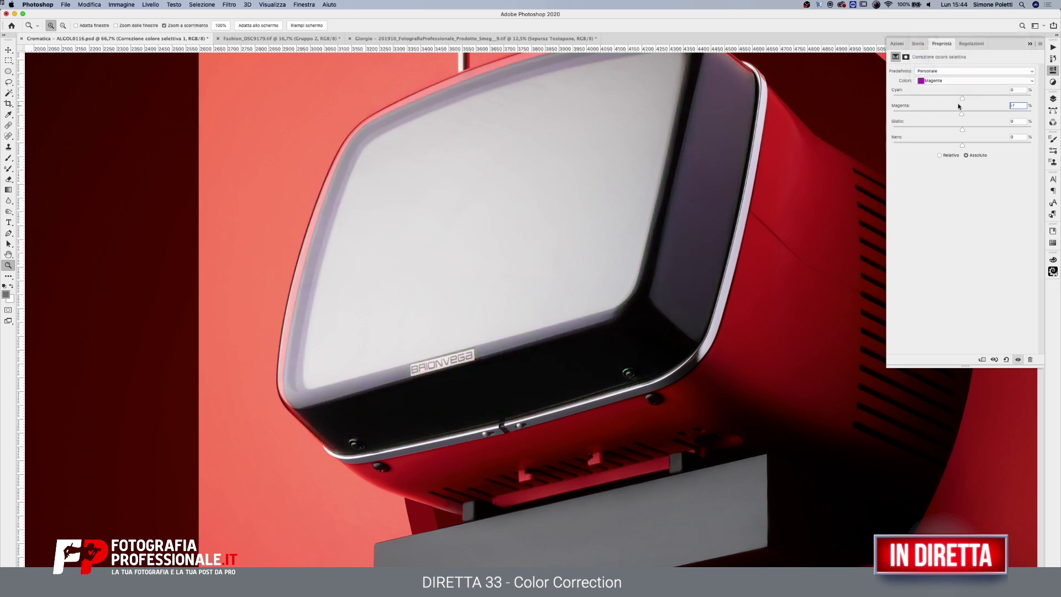
{"action": "left_click_drag", "start_coordinate": [923, 113], "coordinate": [920, 114]}
{"action": "mouse_move", "coordinate": [920, 115]}
{"action": "left_mouse_down"}
{"action": "mouse_move", "coordinate": [878, 117]}
{"action": "mouse_move", "coordinate": [931, 114]}
{"action": "left_mouse_up"}
{"action": "key", "text": "F7"}
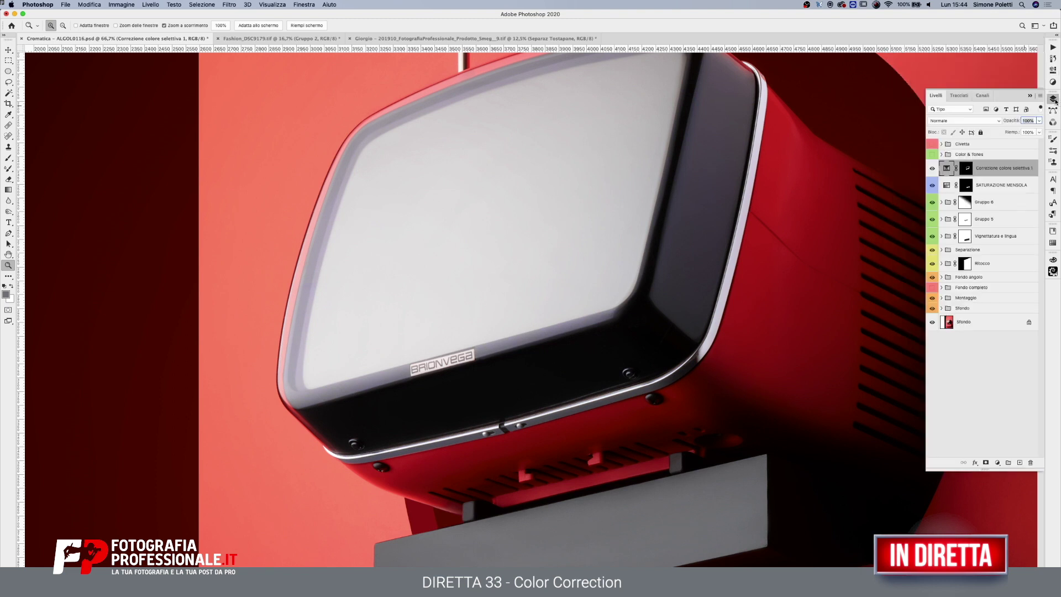
- Compare Correzione colore selettiva 1 on and off, zoom out, and give it the Blu label
{"action": "left_click", "coordinate": [668, 249], "text": "alt"}
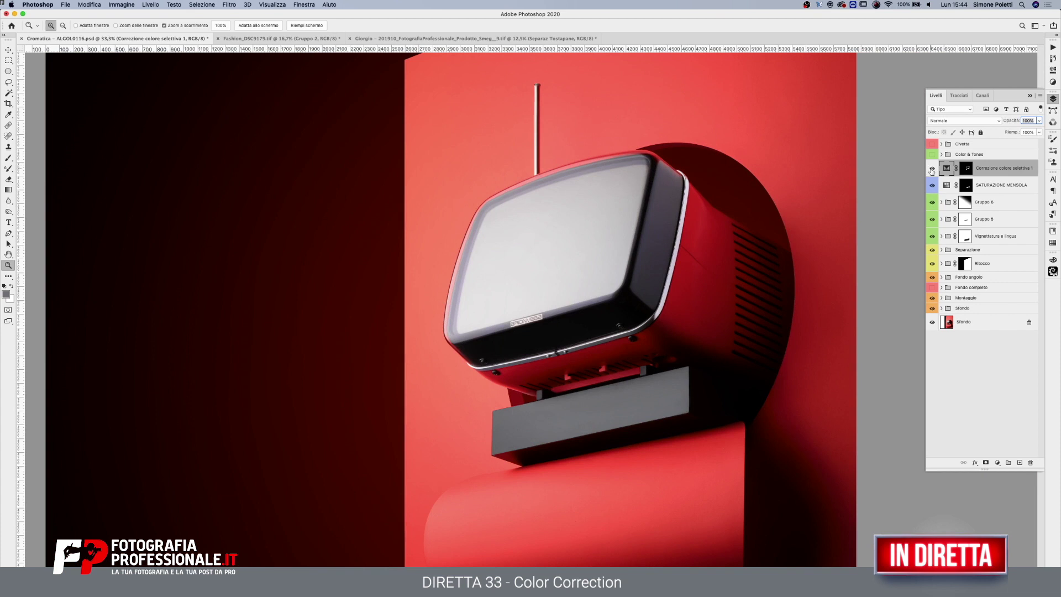
{"action": "left_click", "coordinate": [932, 169]}
{"action": "left_click", "coordinate": [932, 169]}
{"action": "left_click", "coordinate": [533, 288], "text": "alt"}
{"action": "left_click", "coordinate": [589, 312], "text": "alt"}
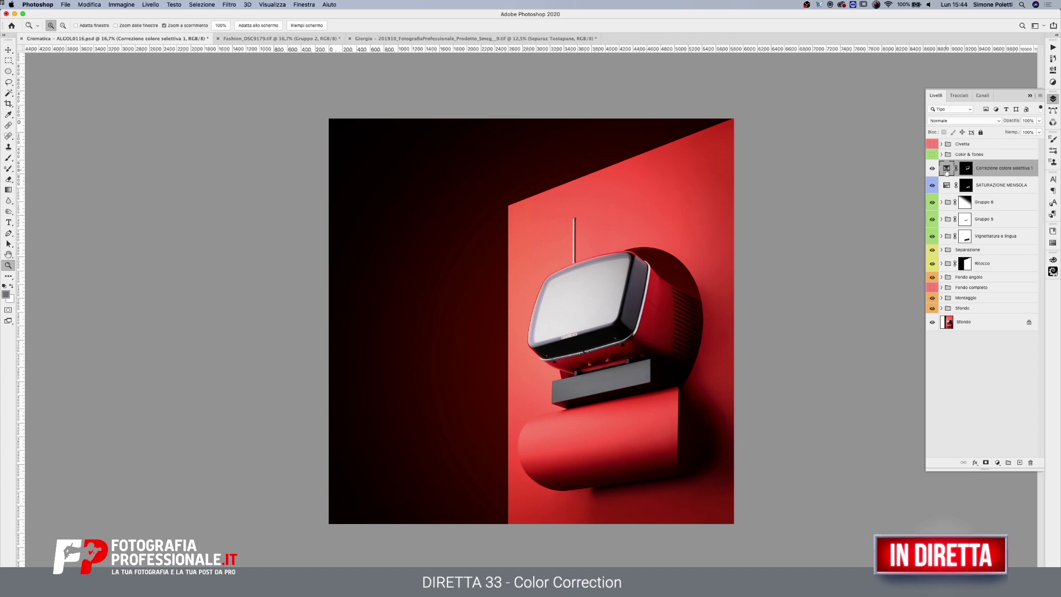
{"action": "right_click", "coordinate": [1026, 170]}
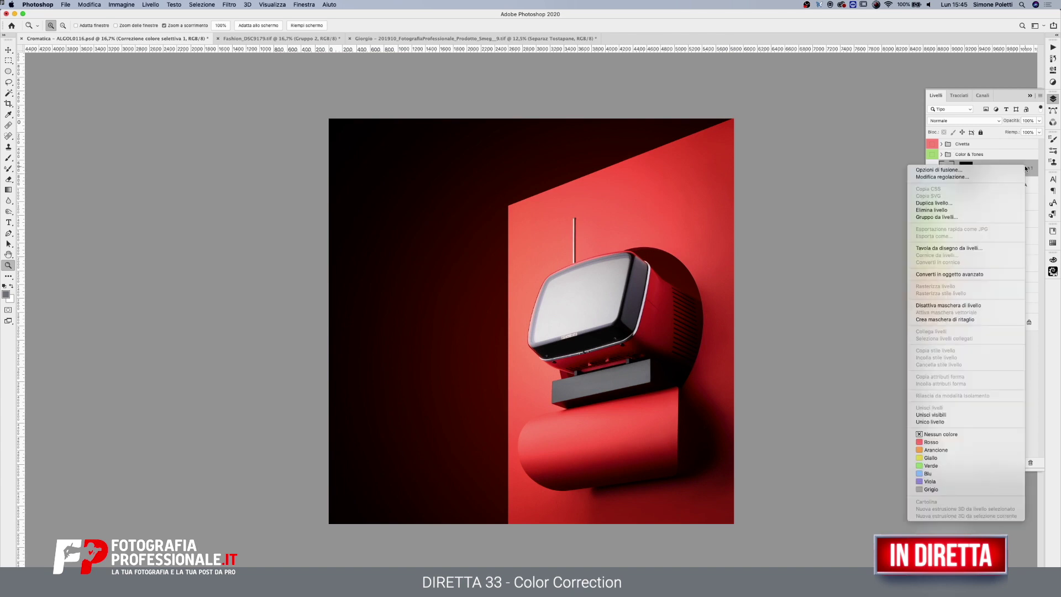
{"action": "left_click", "coordinate": [930, 474]}
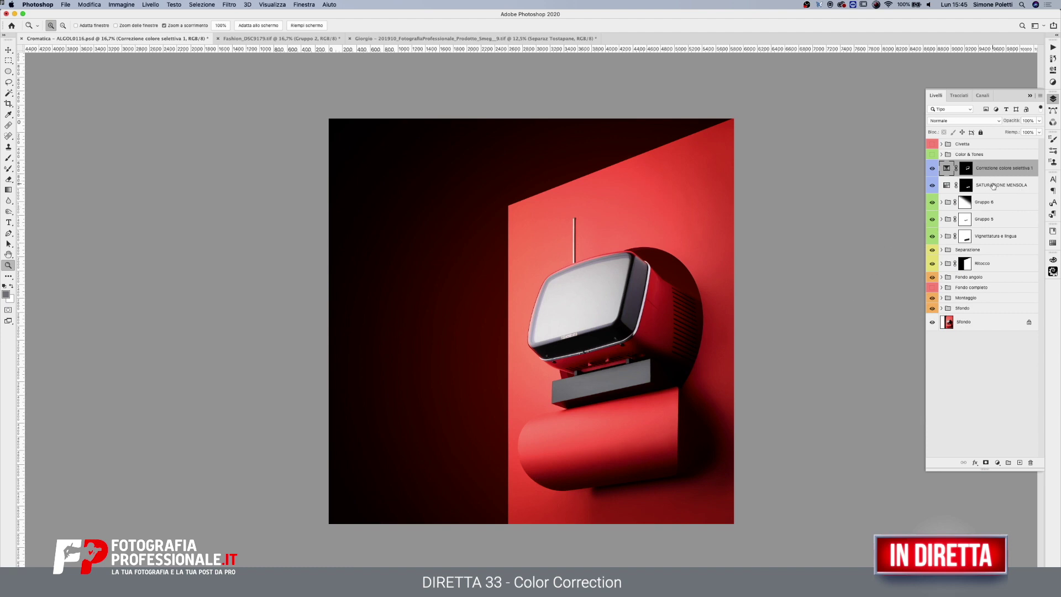
- Group the layers down to Vignettatura e lingua into Gruppo 7 and toggle it to compare
{"action": "left_click", "coordinate": [1003, 239], "text": "shift"}
{"action": "key", "text": "ctrl+g"}
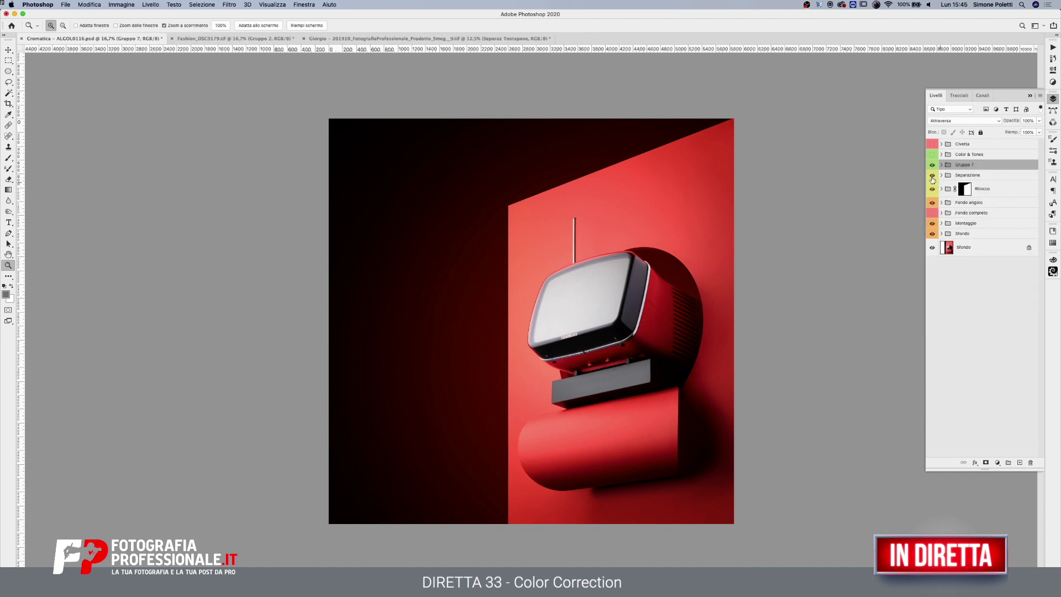
{"action": "left_click", "coordinate": [932, 165]}
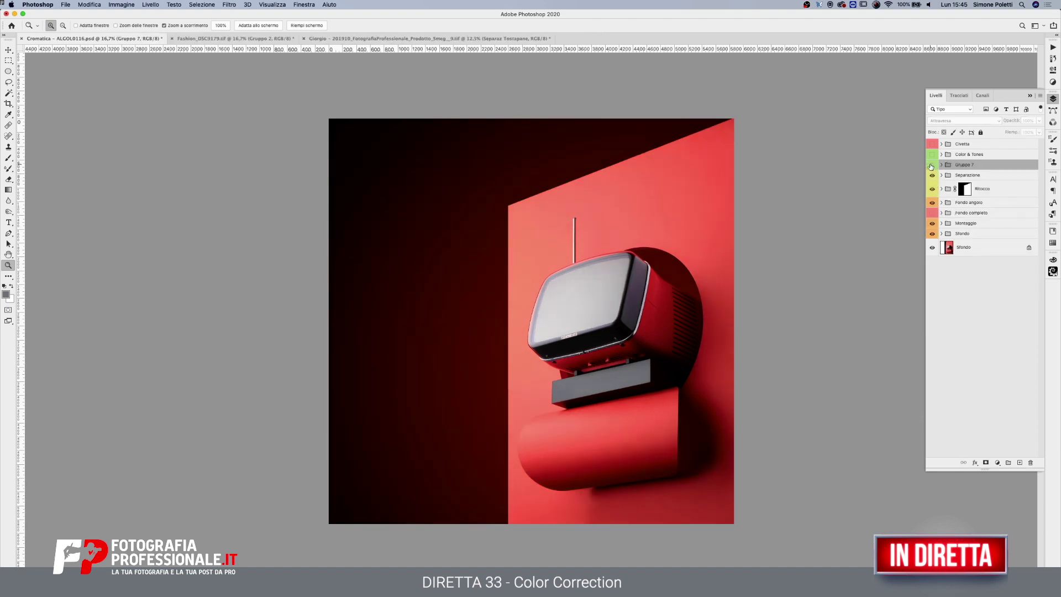
{"action": "left_click", "coordinate": [931, 165]}
{"action": "left_click", "coordinate": [932, 165]}
{"action": "left_click", "coordinate": [932, 165]}
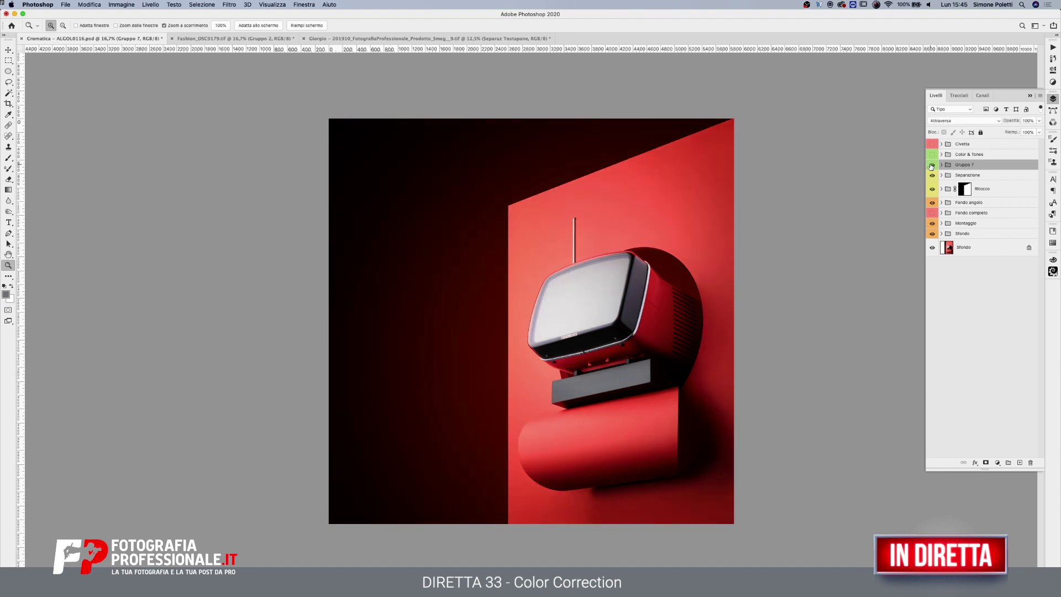
{"action": "left_click", "coordinate": [932, 165]}
{"action": "left_click", "coordinate": [932, 166]}
- Set Gruppo 6 opacity to 80%
{"action": "left_click", "coordinate": [941, 164]}
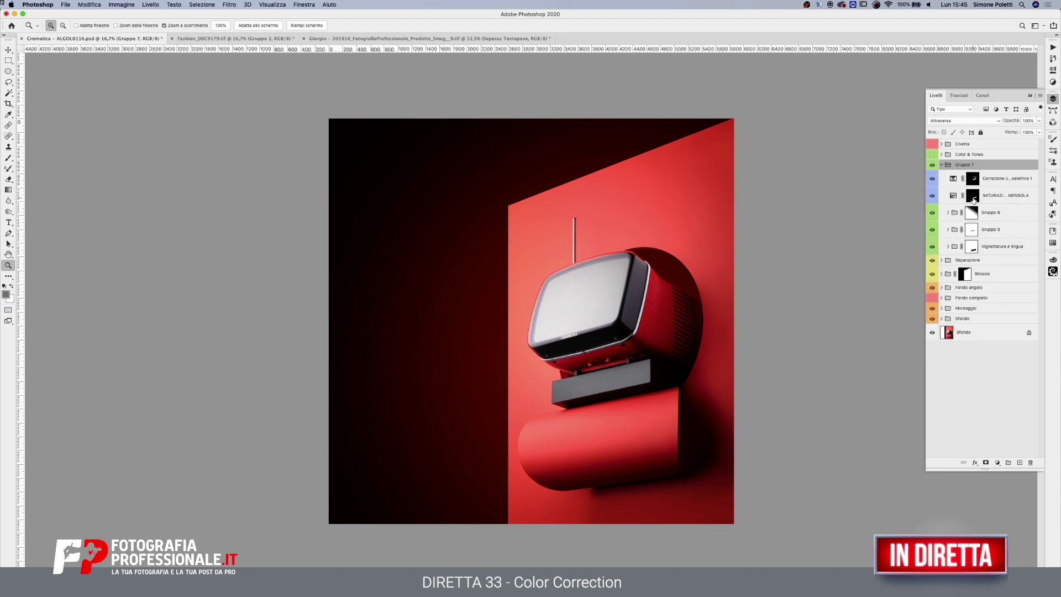
{"action": "left_click", "coordinate": [972, 215]}
{"action": "left_click", "coordinate": [1039, 121]}
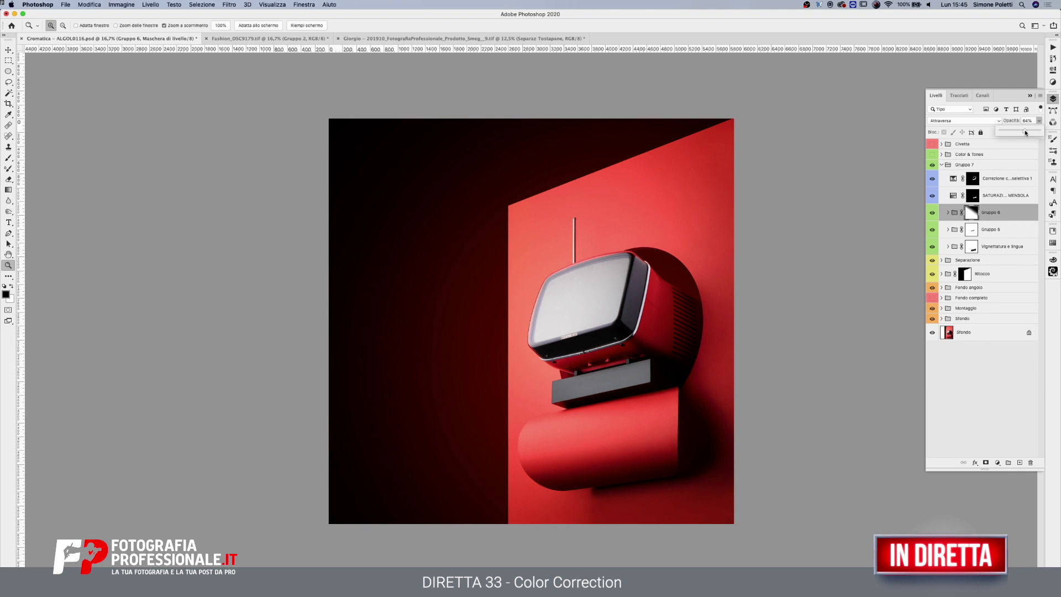
{"action": "key", "text": "8"}
- Toggle Gruppo 7 on and off repeatedly for a before-and-after check, then zoom onto the TV
{"action": "left_click", "coordinate": [965, 165]}
{"action": "left_click", "coordinate": [933, 165]}
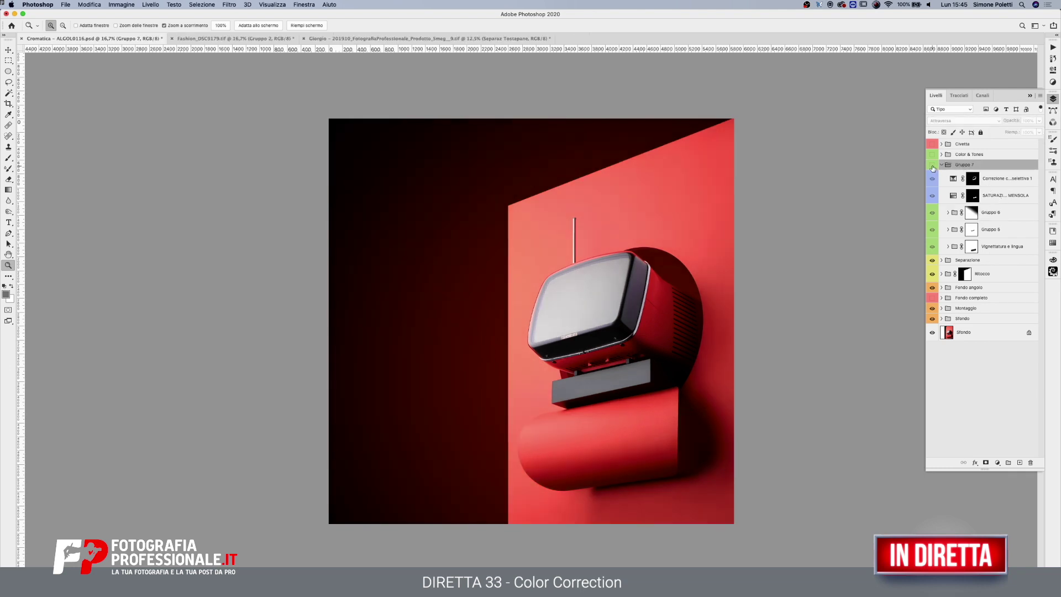
{"action": "left_click", "coordinate": [932, 165]}
{"action": "left_click", "coordinate": [932, 165]}
{"action": "left_click", "coordinate": [933, 165]}
{"action": "left_click", "coordinate": [932, 165]}
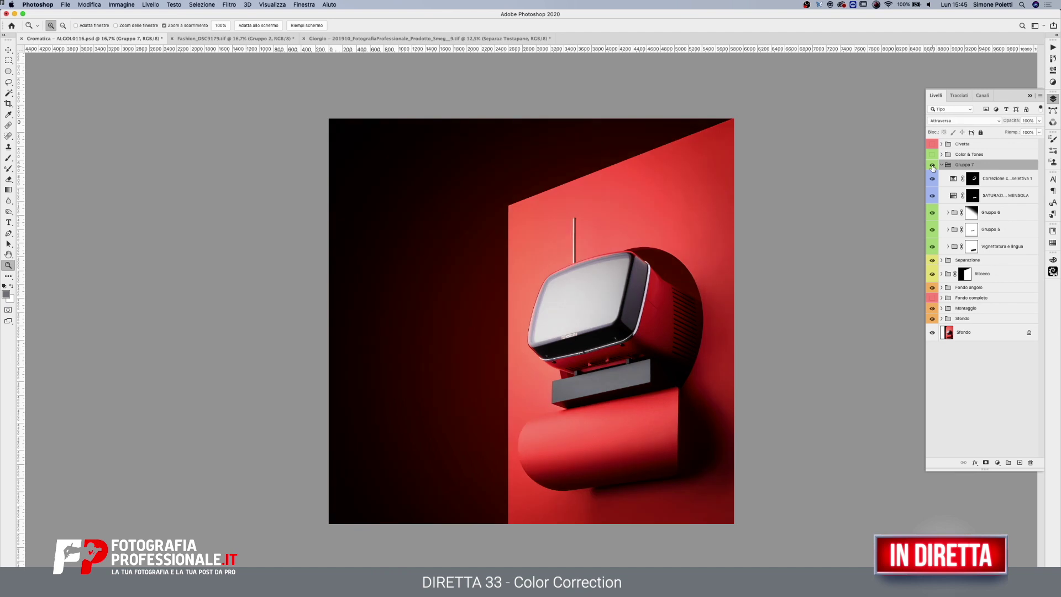
{"action": "left_click", "coordinate": [932, 166]}
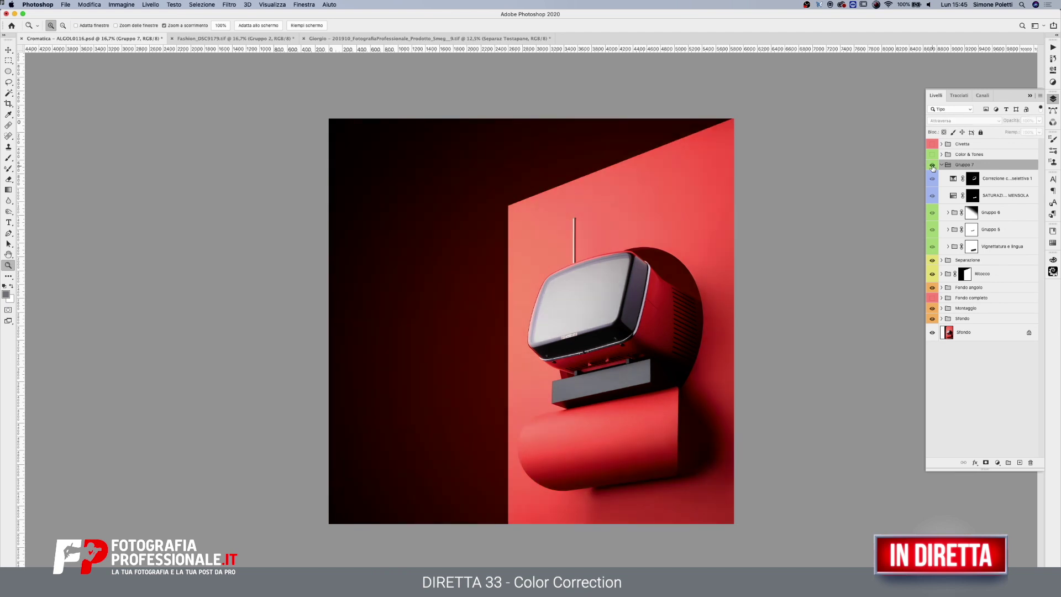
{"action": "left_click", "coordinate": [932, 165]}
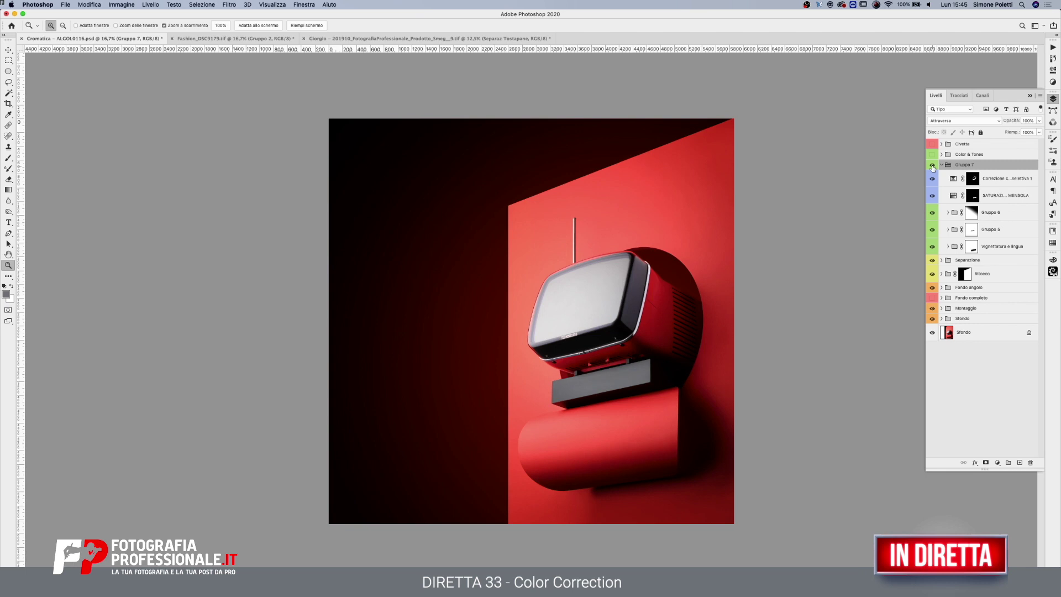
{"action": "left_click", "coordinate": [932, 166]}
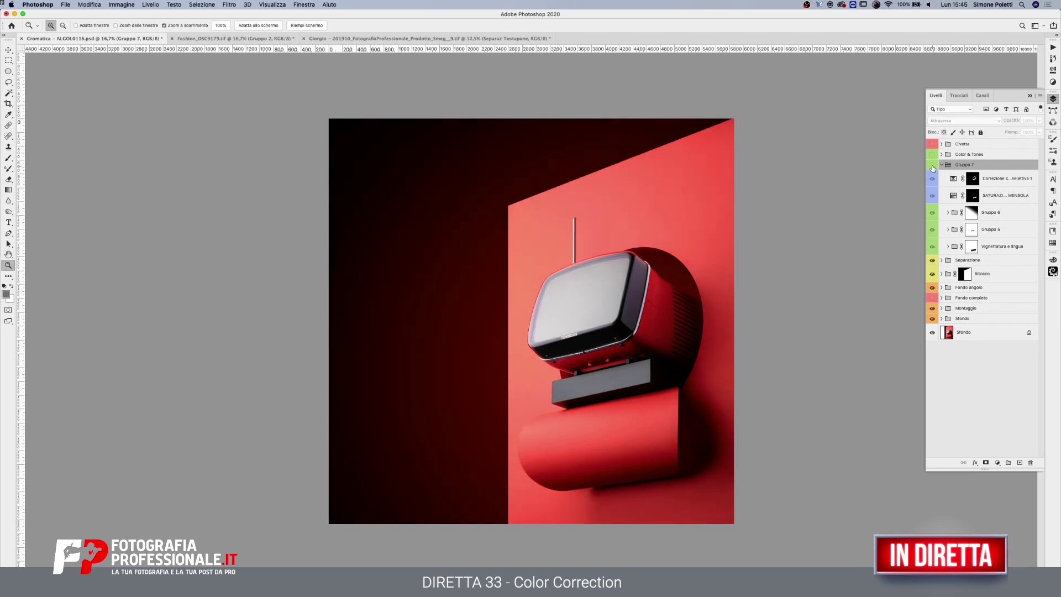
{"action": "left_click", "coordinate": [612, 352]}
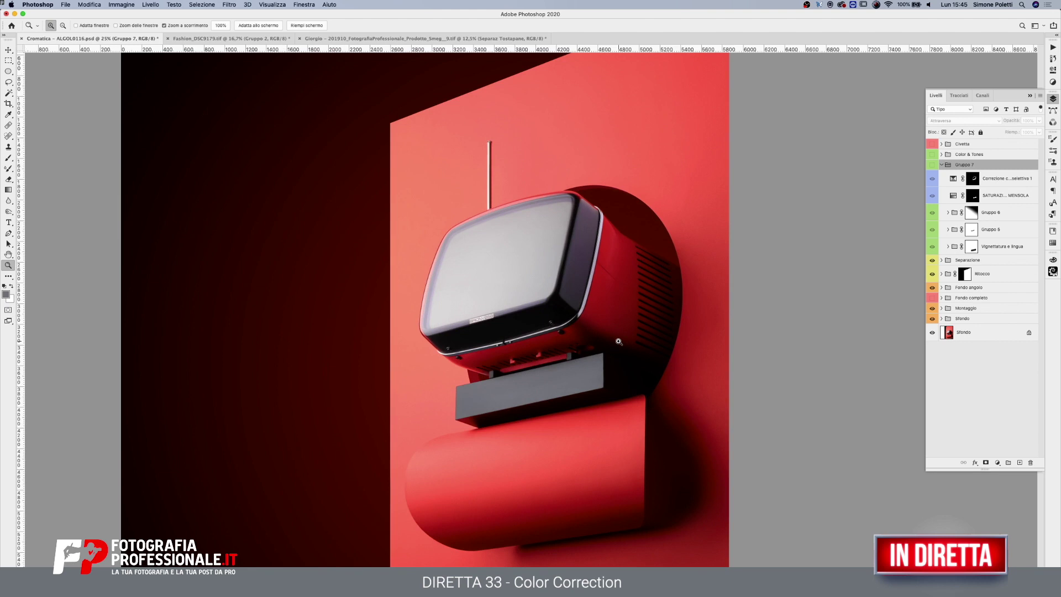
- Frame the TV closely and turn Gruppo 7 back on for comparison
{"action": "left_click", "coordinate": [619, 342]}
{"action": "left_click_drag", "start_coordinate": [591, 293], "coordinate": [603, 281]}
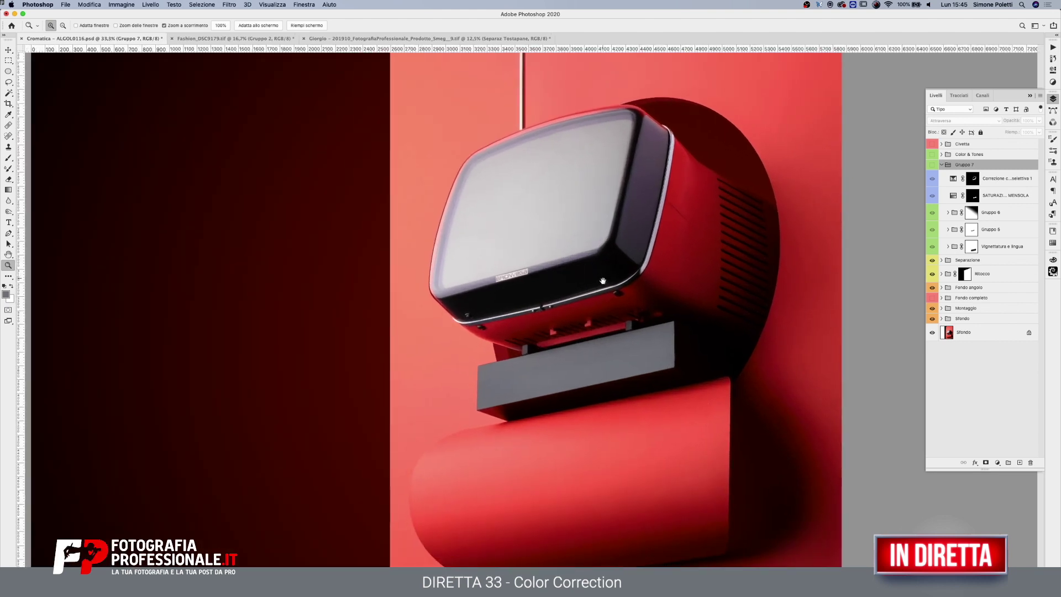
{"action": "left_click", "coordinate": [603, 281], "text": "alt"}
{"action": "mouse_move", "coordinate": [612, 206]}
{"action": "left_mouse_down"}
{"action": "mouse_move", "coordinate": [628, 240]}
{"action": "mouse_move", "coordinate": [658, 228]}
{"action": "left_mouse_up"}
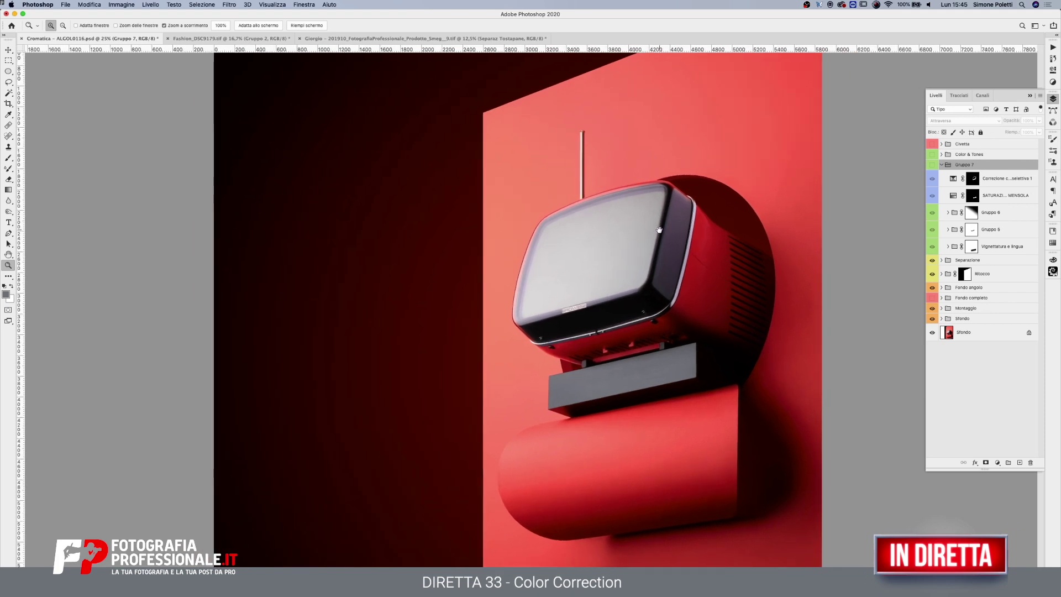
{"action": "left_click", "coordinate": [933, 166]}
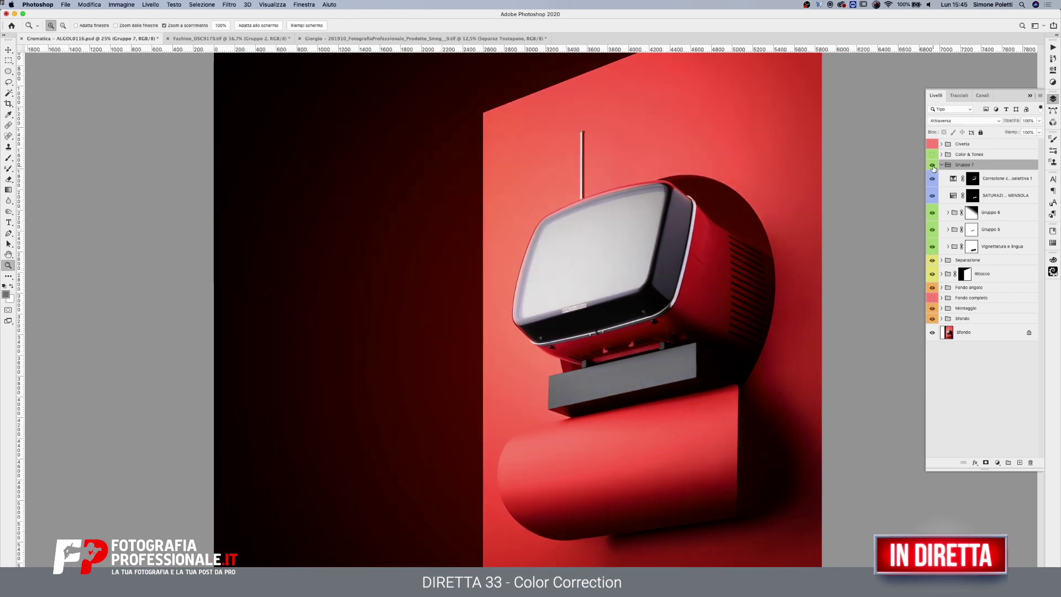
{"action": "left_click", "coordinate": [933, 167]}
- Select the Valori tonali 7 mask in Gruppo 6 and magnify the view onto the antenna
{"action": "left_click", "coordinate": [948, 213]}
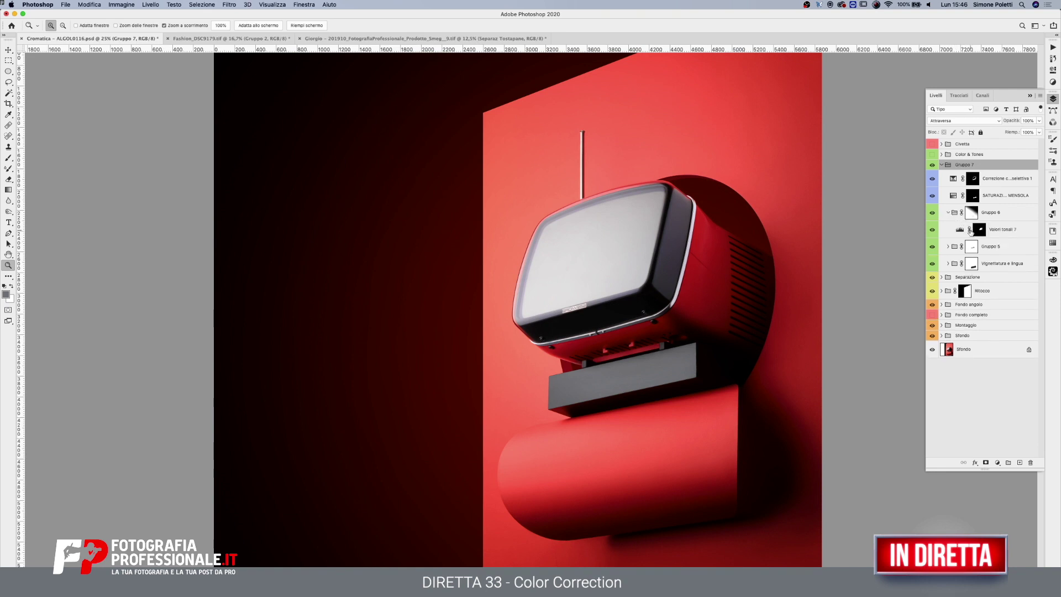
{"action": "left_click", "coordinate": [979, 230]}
{"action": "left_click", "coordinate": [589, 155]}
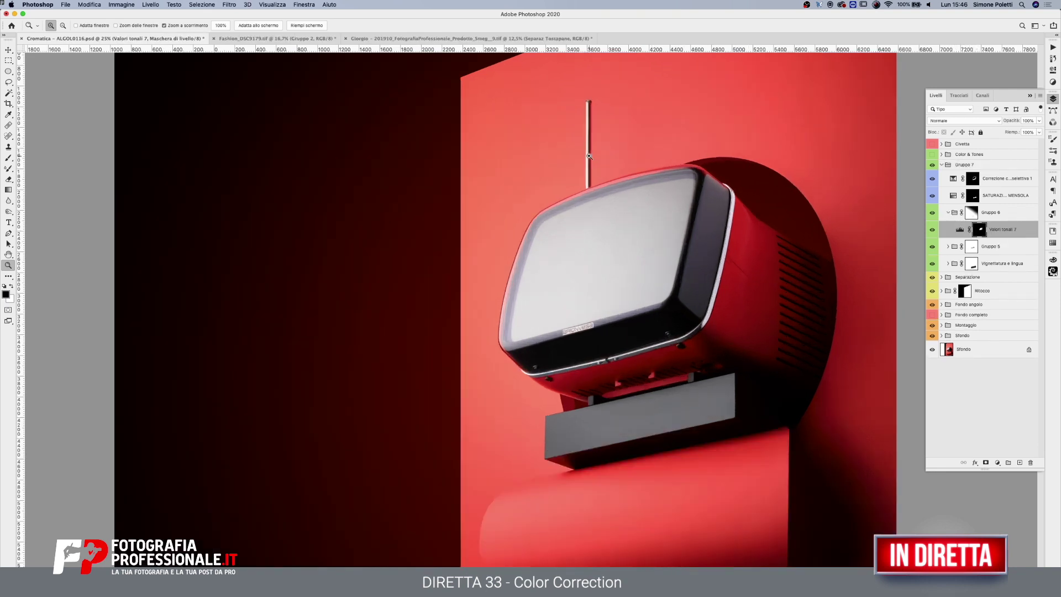
{"action": "left_click_drag", "start_coordinate": [590, 155], "coordinate": [680, 98]}
{"action": "left_click_drag", "start_coordinate": [559, 339], "coordinate": [561, 406]}
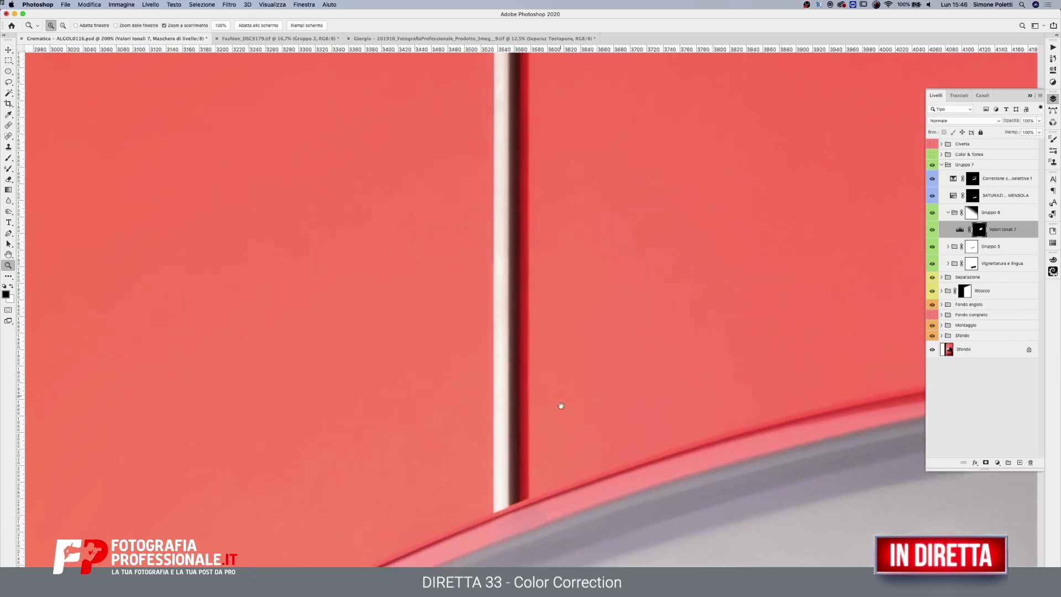
{"action": "left_click", "coordinate": [559, 401], "text": "alt"}
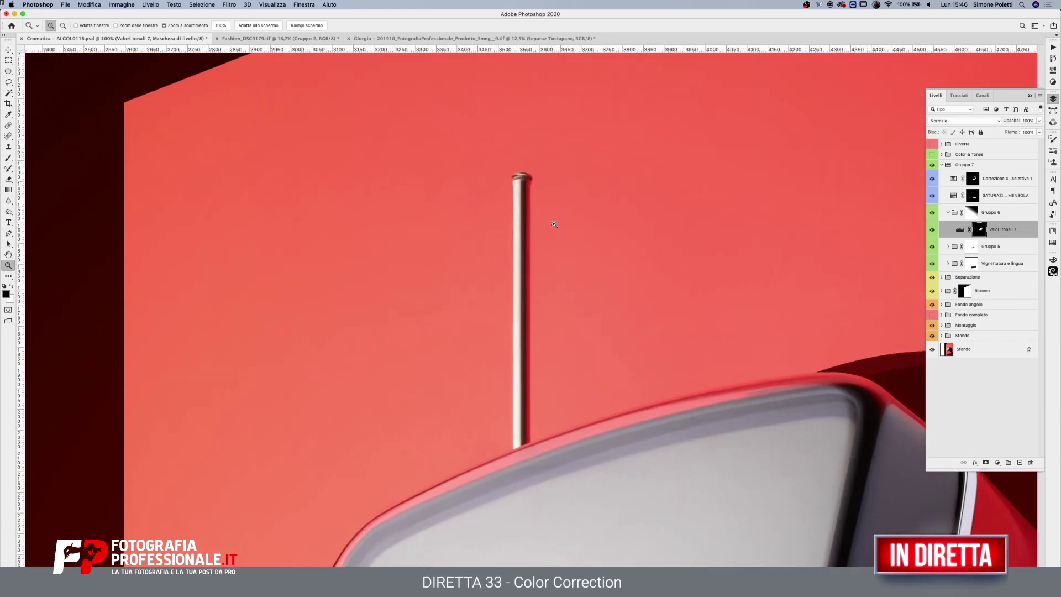
- Paint white along the antenna in the Valori tonali 7 mask with a resized brush
{"action": "key", "text": "b"}
{"action": "mouse_move", "coordinate": [535, 185]}
{"action": "left_mouse_down"}
{"action": "mouse_move", "coordinate": [512, 194]}
{"action": "mouse_move", "coordinate": [517, 183]}
{"action": "left_mouse_up"}
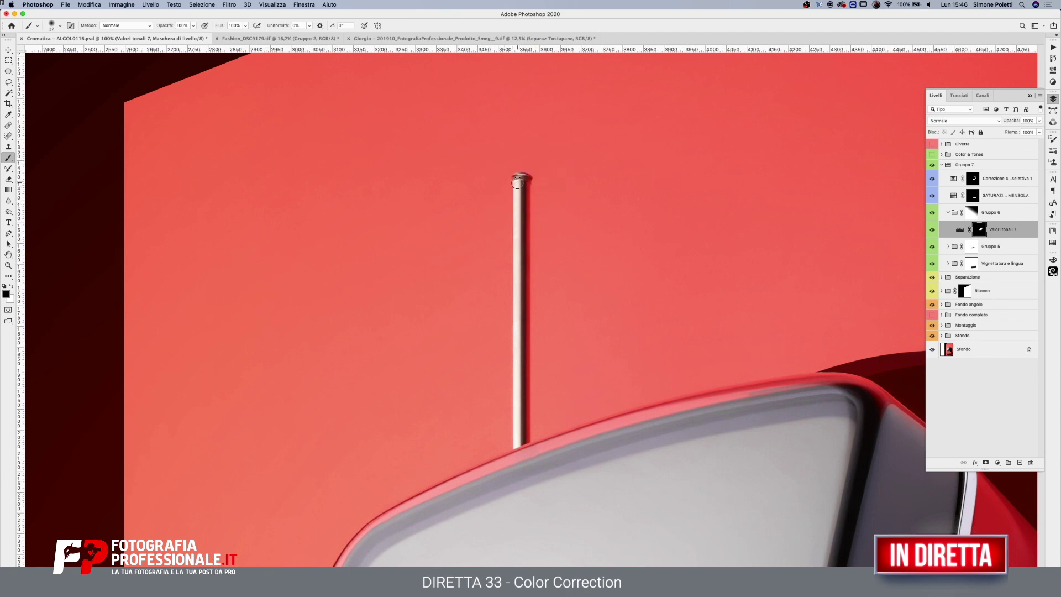
{"action": "key", "text": "x"}
{"action": "left_click_drag", "start_coordinate": [518, 181], "coordinate": [519, 445]}
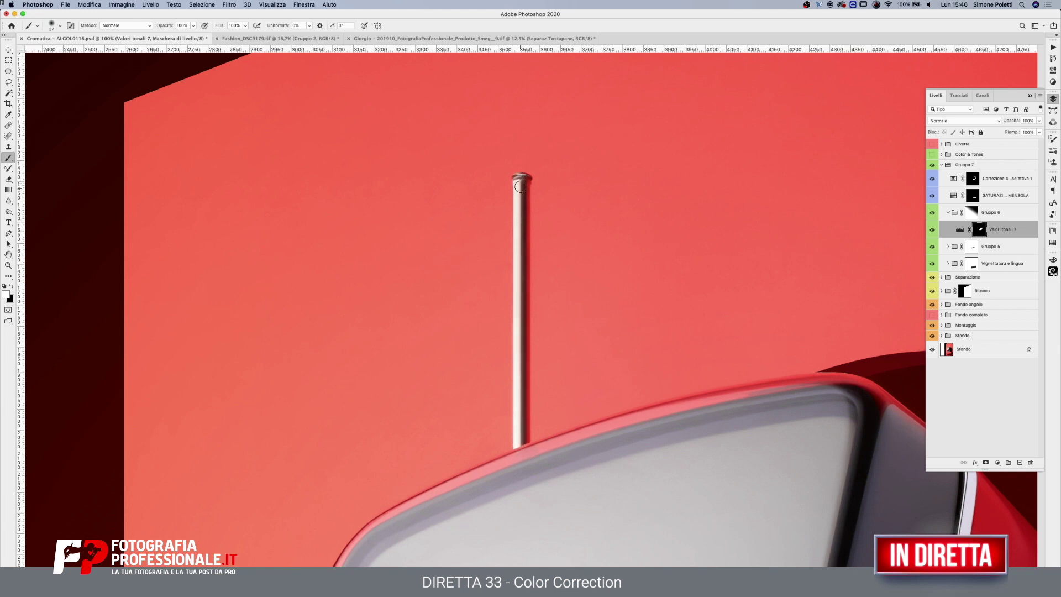
{"action": "left_click", "coordinate": [8, 265]}
{"action": "left_click", "coordinate": [578, 282], "text": "alt"}
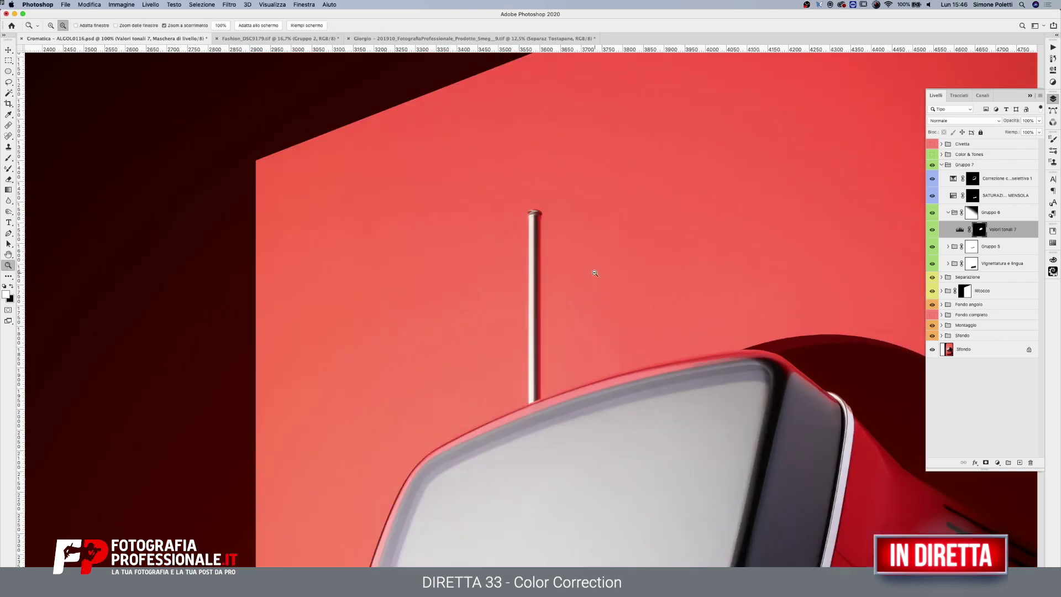
- Select the Selective Color layer's mask and adjust the brush size and softness
{"action": "left_click", "coordinate": [974, 179]}
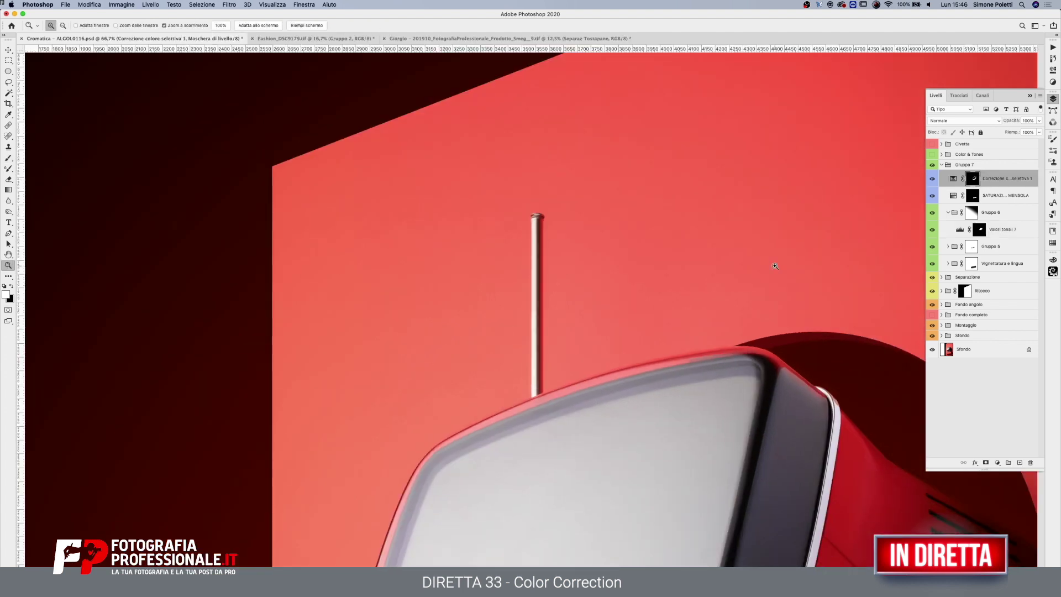
{"action": "left_click", "coordinate": [8, 157]}
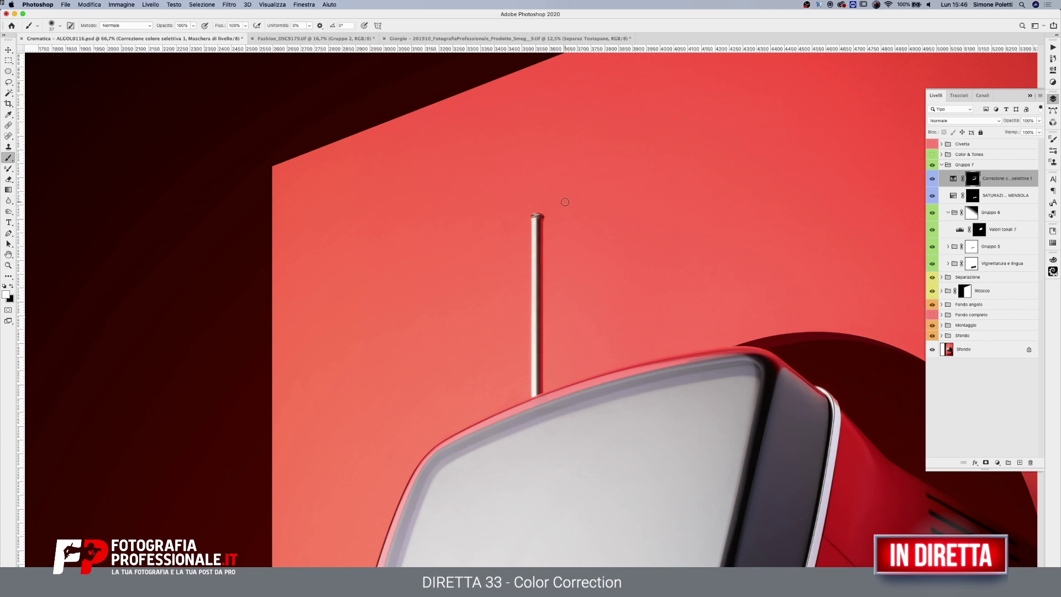
{"action": "left_click", "coordinate": [537, 225], "text": "ctrl+alt"}
{"action": "left_click", "coordinate": [535, 223], "text": "ctrl+alt"}
{"action": "left_click", "coordinate": [8, 264]}
- Zoom out to the whole TV, rename Gruppo 7 to 'Correzione toni e Cromia' and collapse it
{"action": "left_click", "coordinate": [395, 347], "text": "alt"}
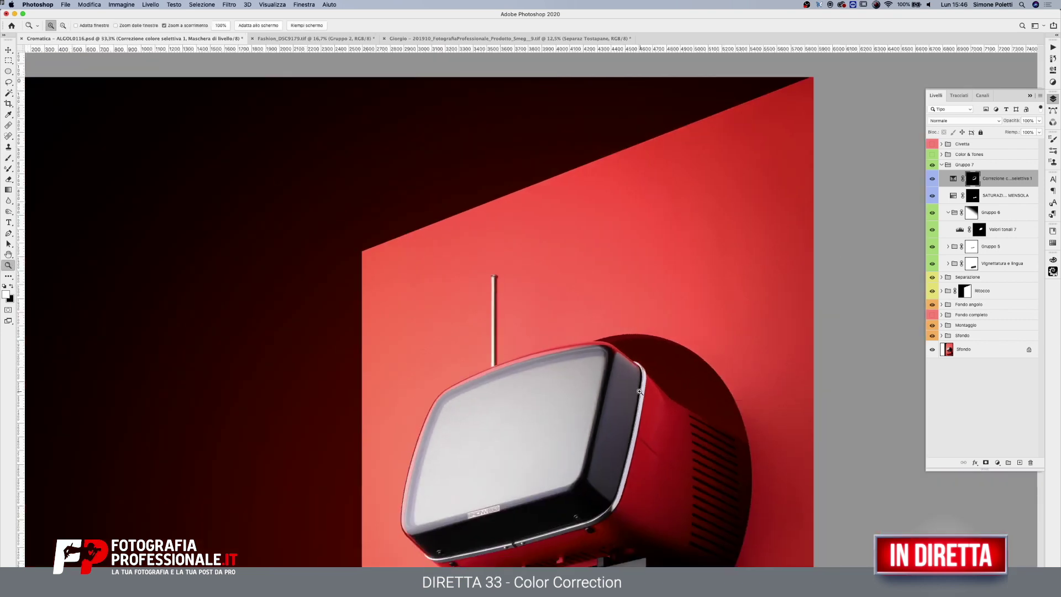
{"action": "left_click", "coordinate": [574, 304], "text": "alt"}
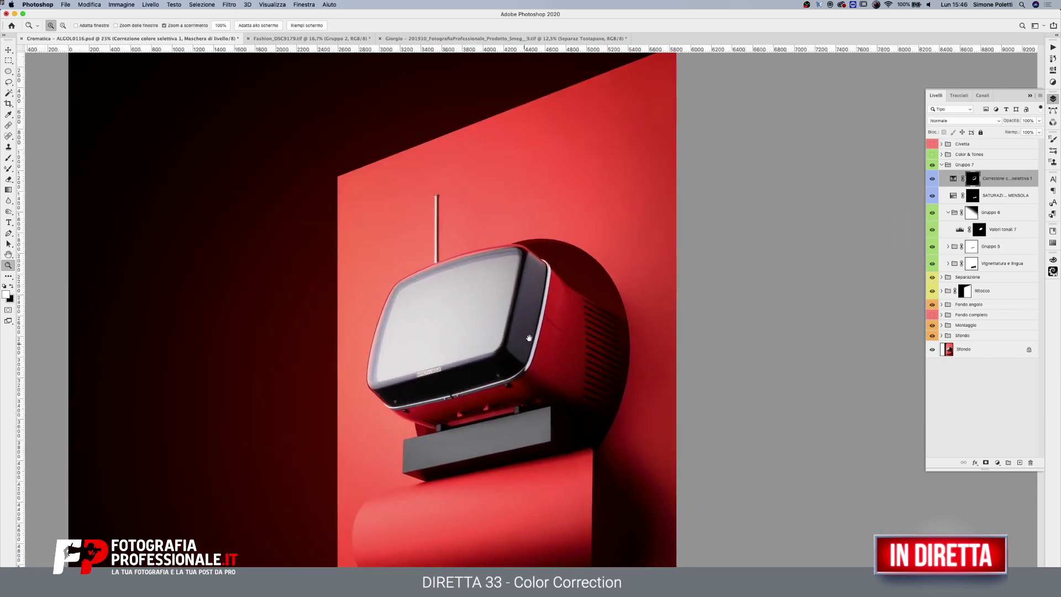
{"action": "left_click_drag", "start_coordinate": [643, 290], "coordinate": [669, 288]}
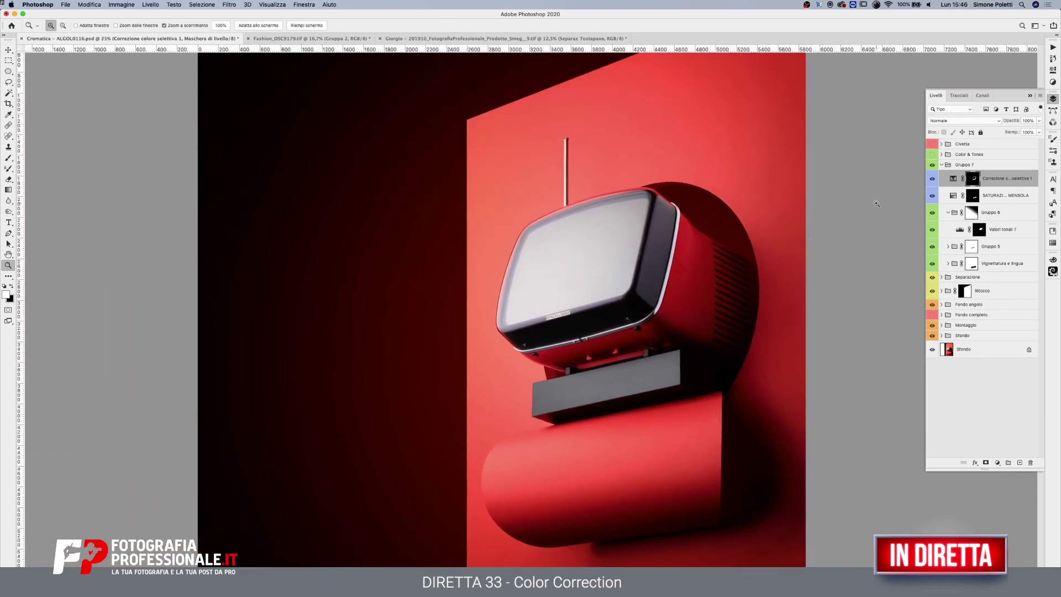
{"action": "double_click", "coordinate": [966, 165]}
{"action": "type", "text": "Correzione toni e Cromia"}
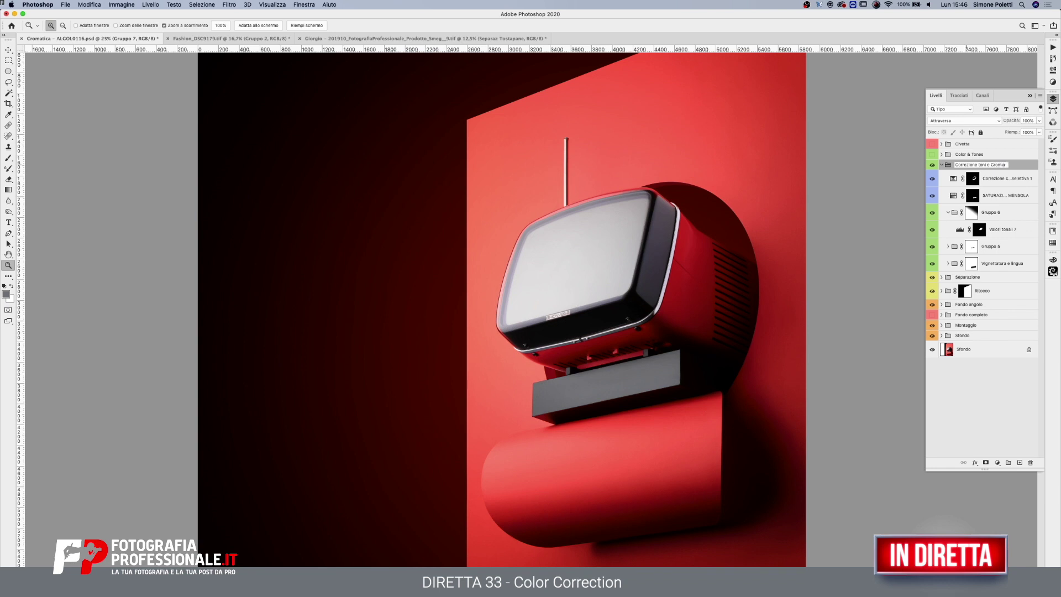
{"action": "key", "text": "Return"}
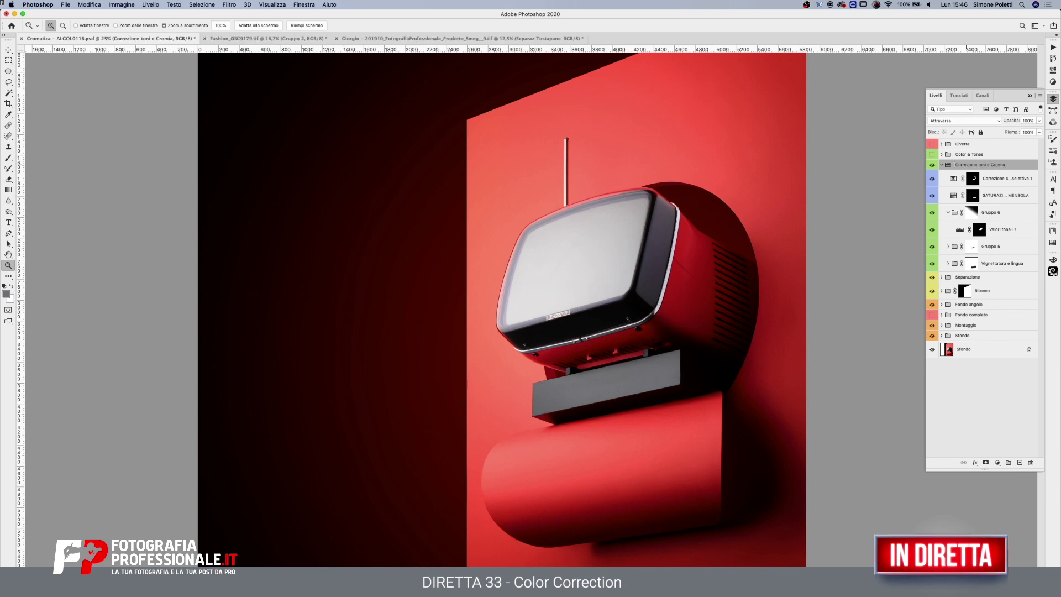
{"action": "left_click", "coordinate": [942, 165]}
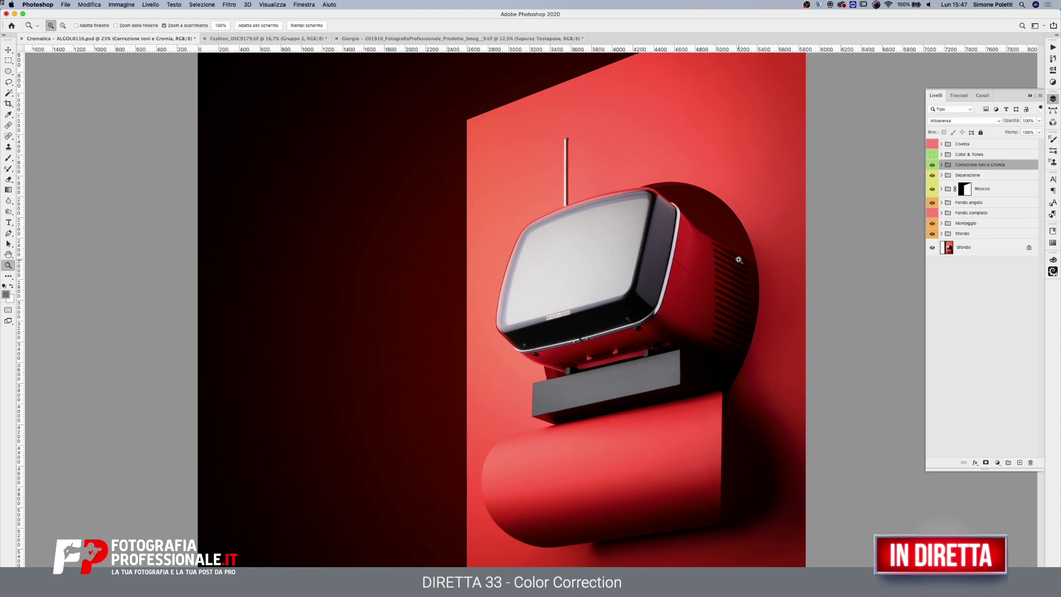
- Frame the TV and toggle the correction group's visibility to compare
{"action": "left_click", "coordinate": [698, 265], "text": "alt"}
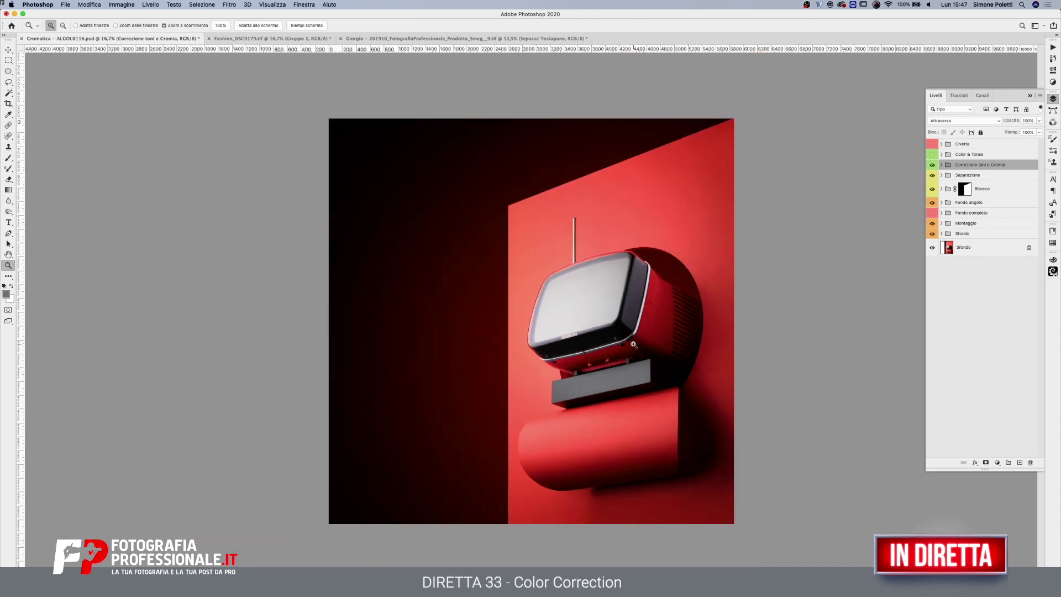
{"action": "left_click", "coordinate": [633, 344]}
{"action": "mouse_move", "coordinate": [633, 316]}
{"action": "left_mouse_down"}
{"action": "mouse_move", "coordinate": [694, 280]}
{"action": "mouse_move", "coordinate": [706, 292]}
{"action": "left_mouse_up"}
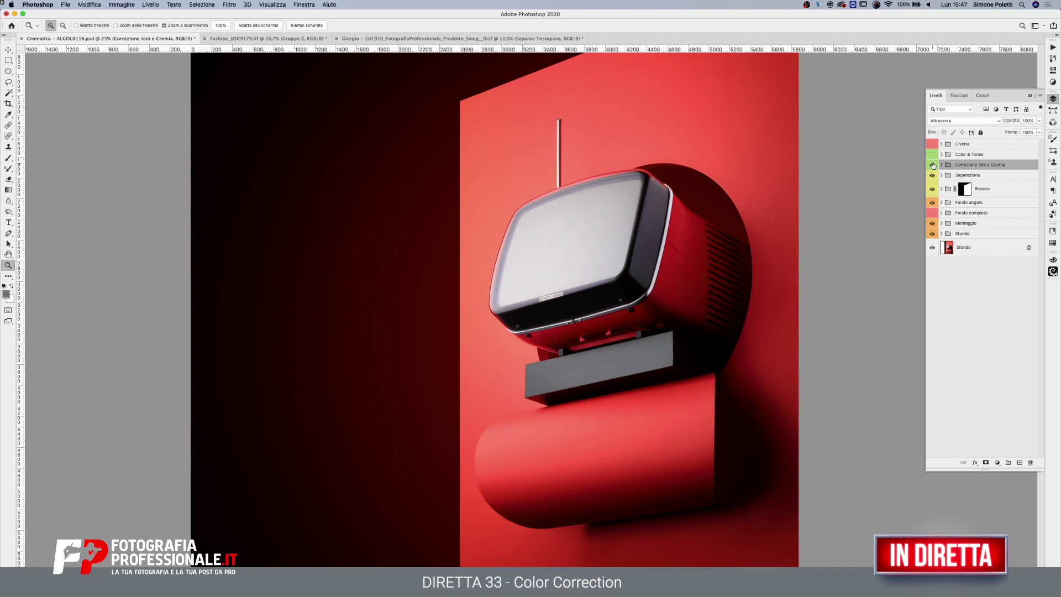
{"action": "left_click", "coordinate": [933, 165]}
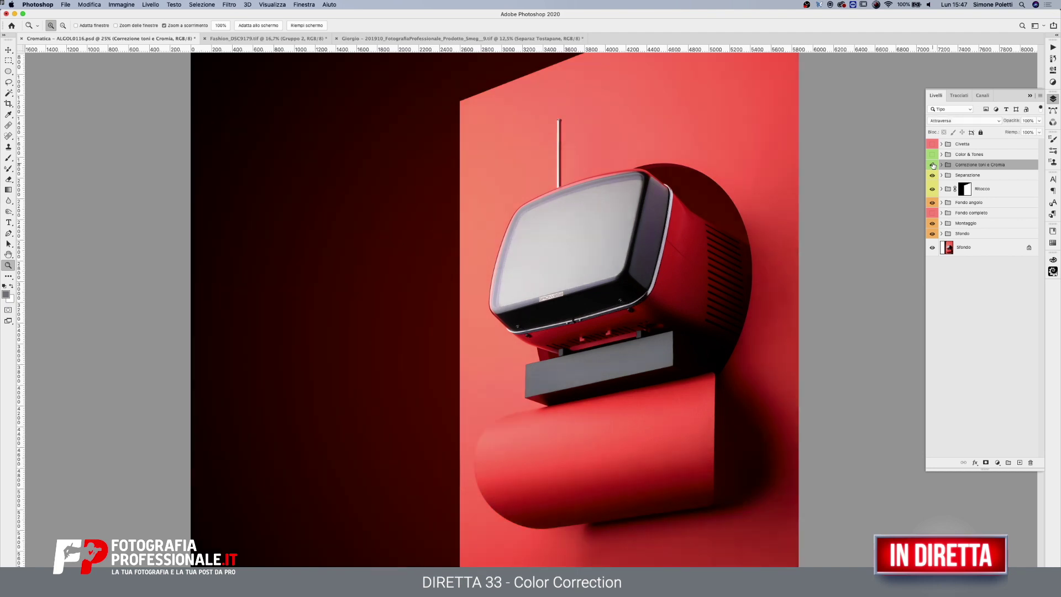
{"action": "left_click", "coordinate": [933, 165]}
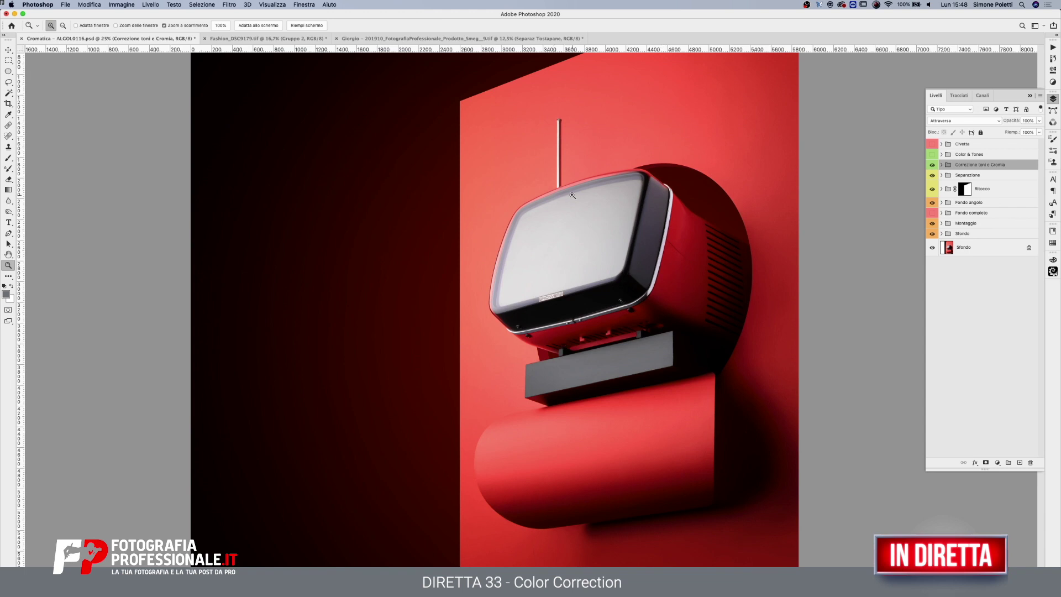
- Load the Interno schermo path as a selection of the TV screen, back in Layers
{"action": "left_click", "coordinate": [592, 238]}
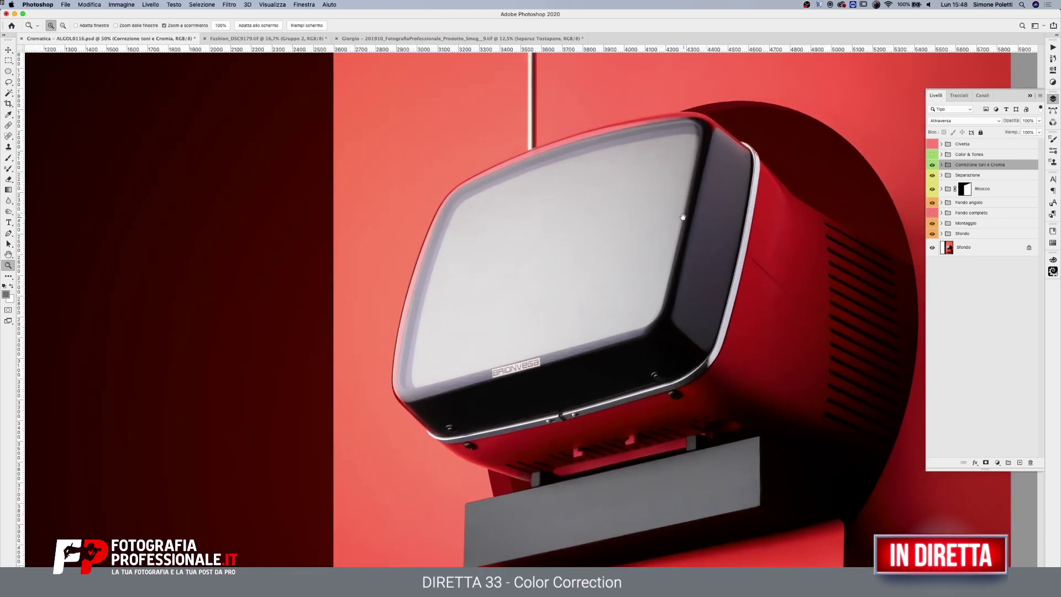
{"action": "left_click", "coordinate": [1053, 111]}
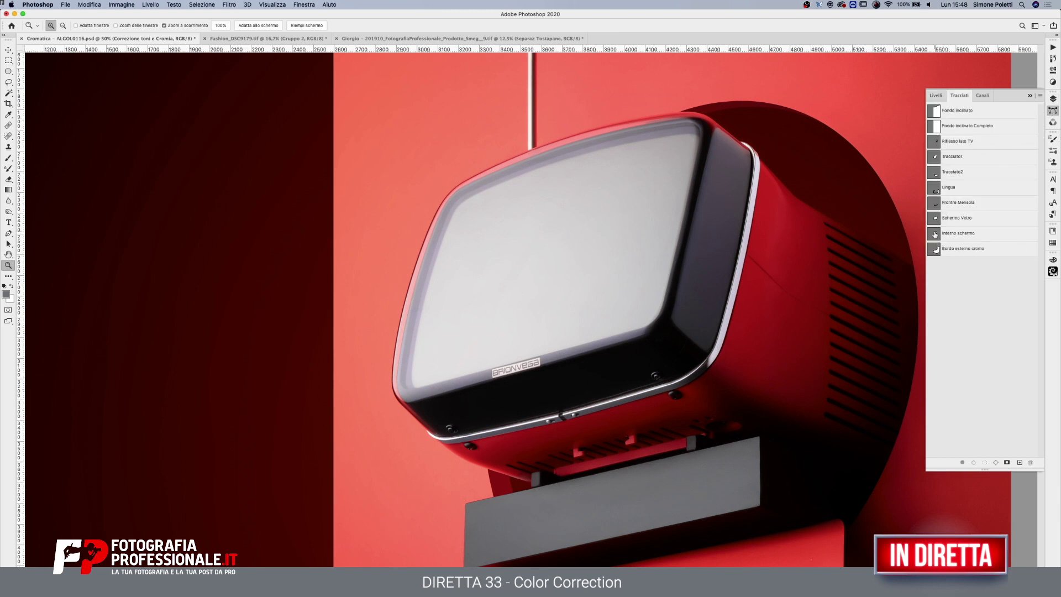
{"action": "left_click", "coordinate": [935, 234], "text": "super"}
{"action": "left_click", "coordinate": [1052, 99]}
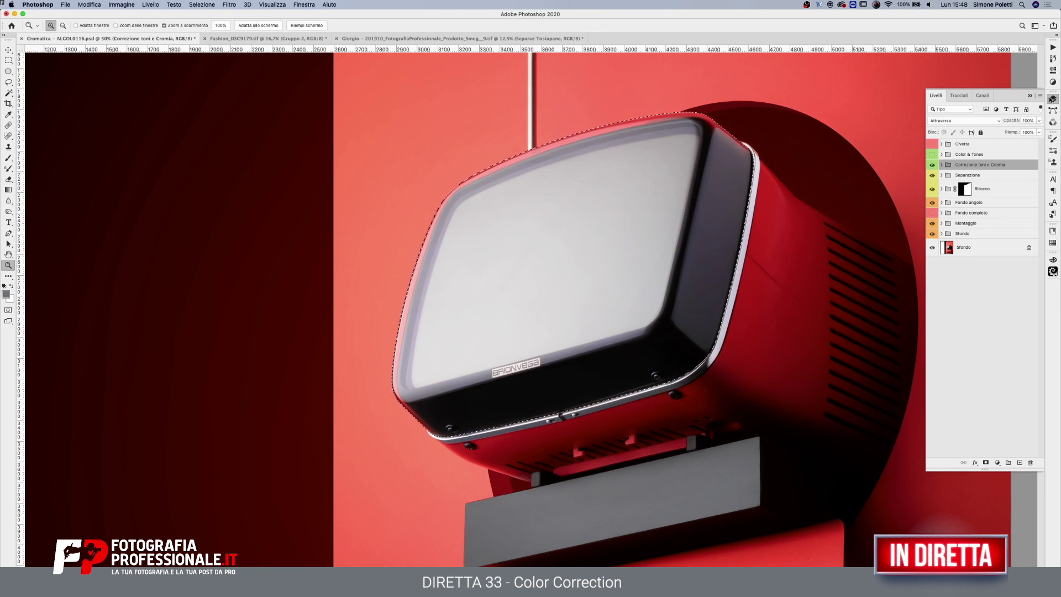
- Add a screen-masked Hue/Saturation layer in Correzione toni e Cromia with Reds saturation at -72
{"action": "left_click", "coordinate": [942, 164]}
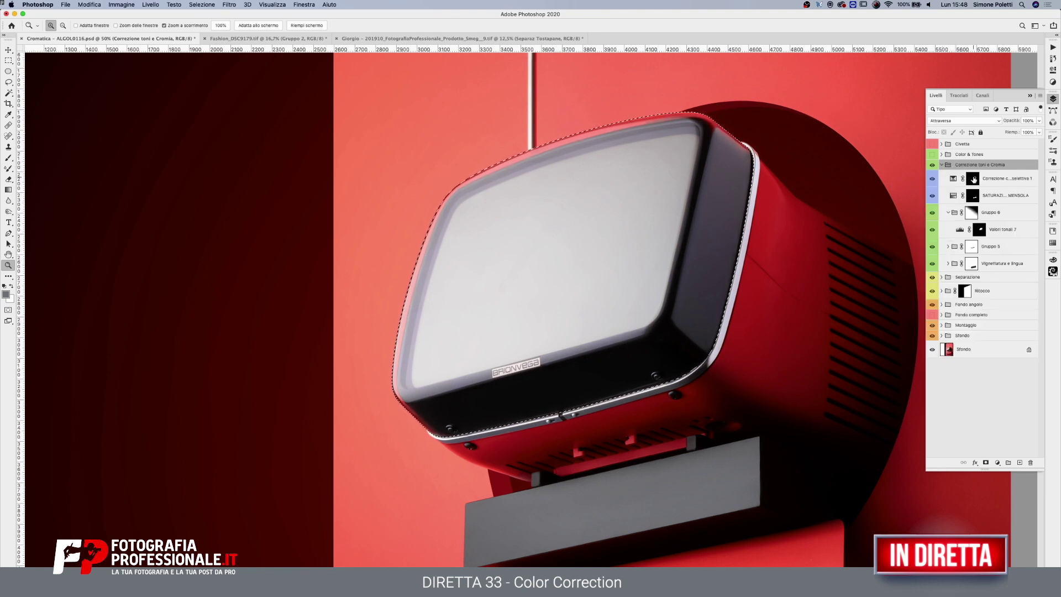
{"action": "left_click", "coordinate": [974, 178]}
{"action": "left_click", "coordinate": [997, 463]}
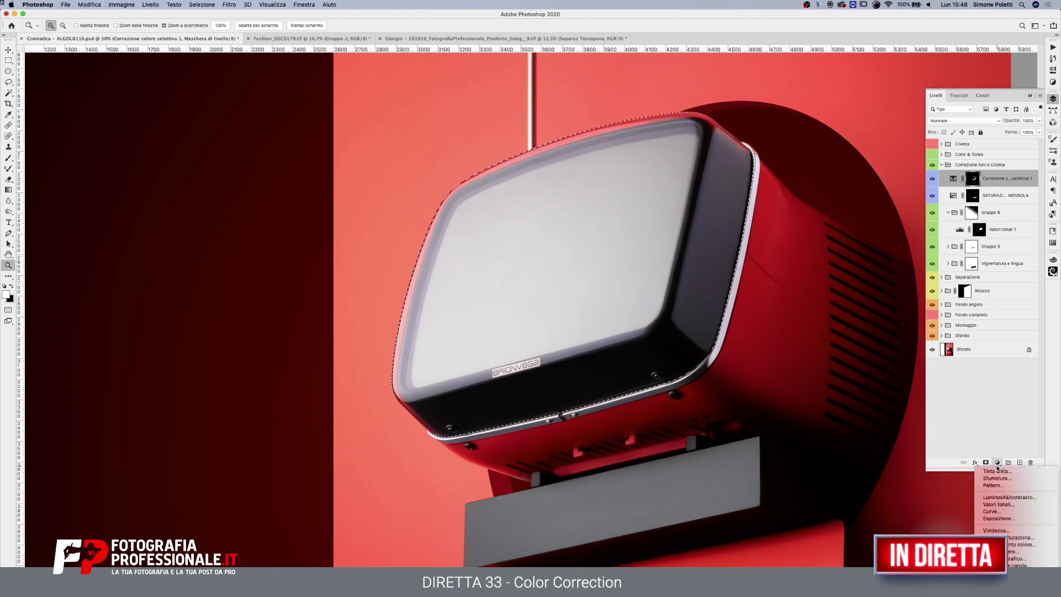
{"action": "left_click", "coordinate": [1000, 514]}
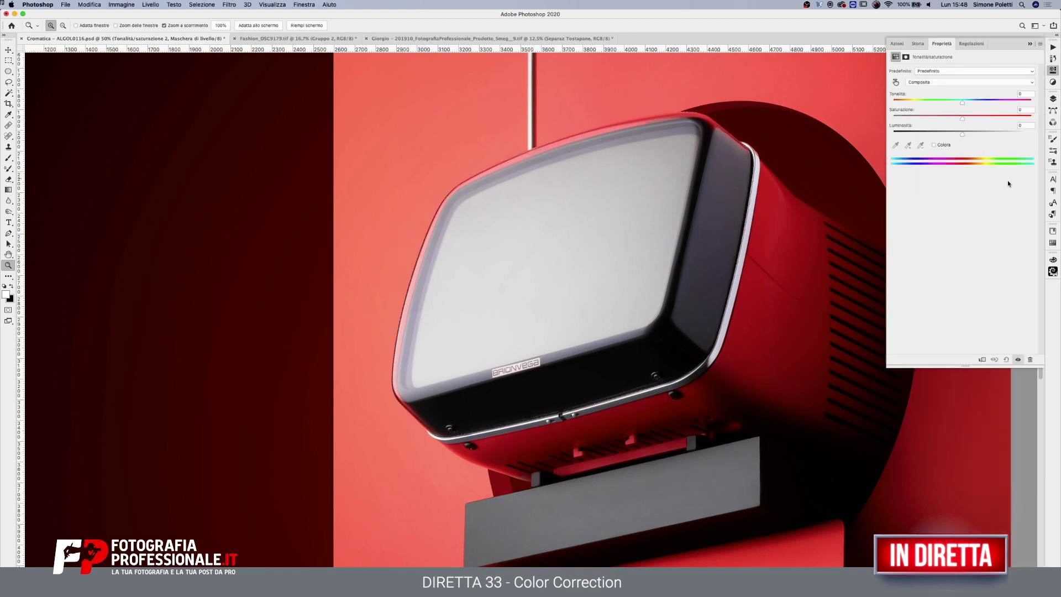
{"action": "left_click", "coordinate": [951, 83]}
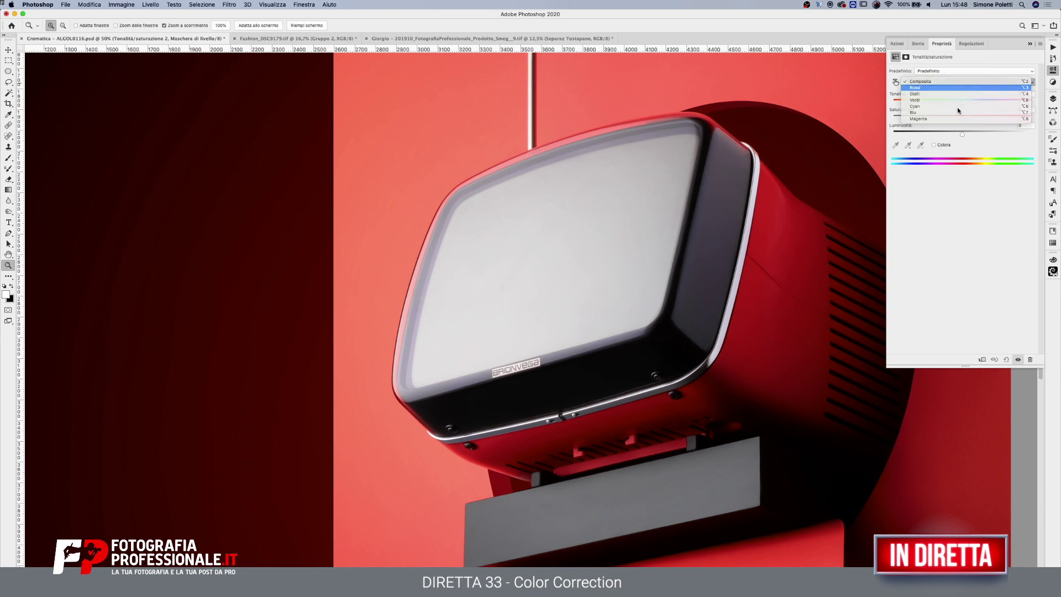
{"action": "left_click", "coordinate": [951, 92]}
{"action": "left_click", "coordinate": [962, 119]}
{"action": "left_click_drag", "start_coordinate": [961, 119], "coordinate": [893, 122]}
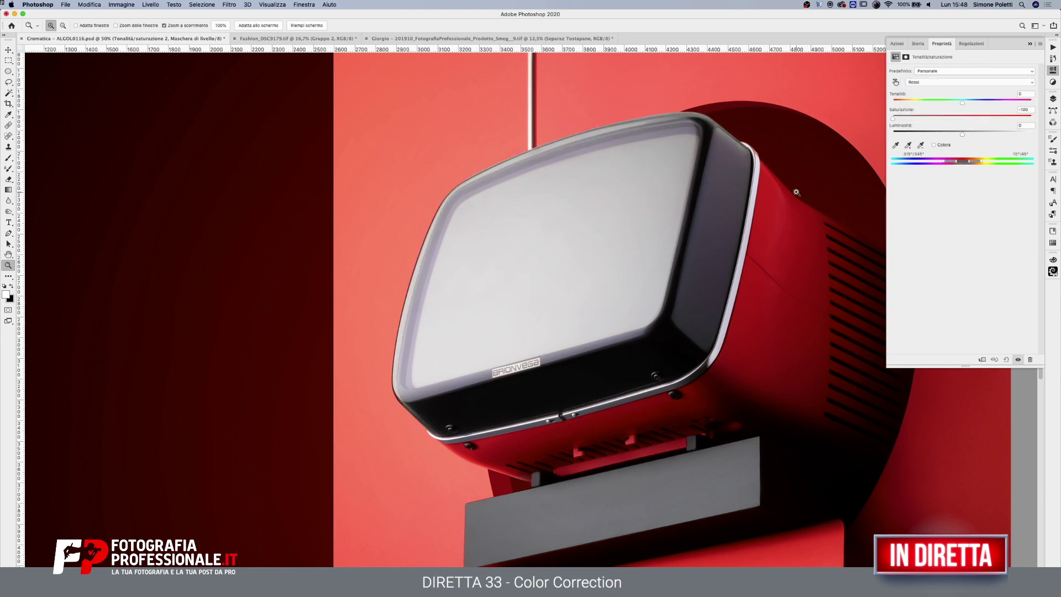
{"action": "left_click", "coordinate": [912, 118]}
{"action": "left_click", "coordinate": [608, 291], "text": "alt"}
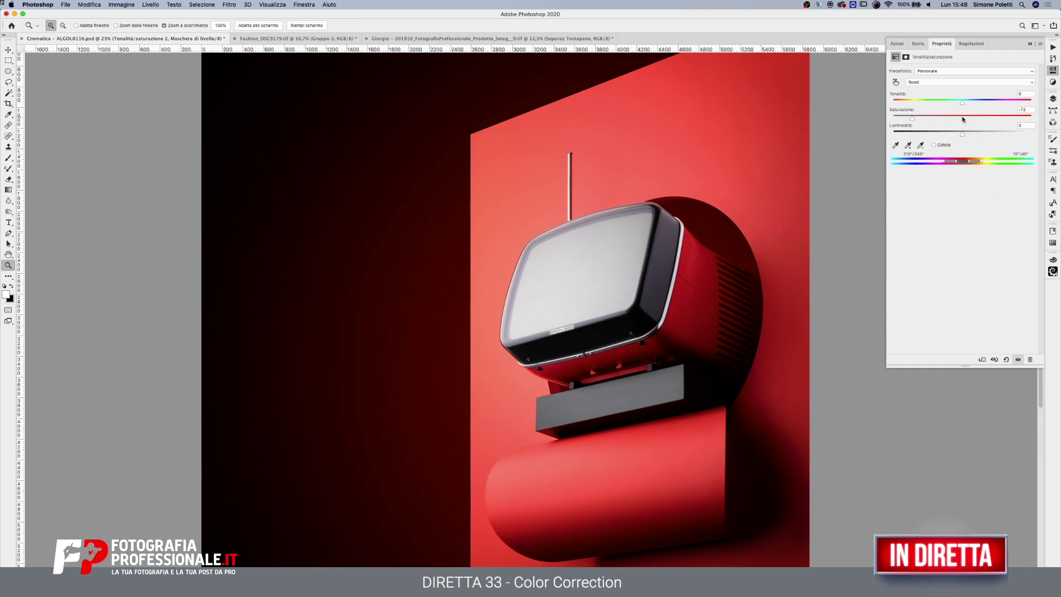
{"action": "left_click", "coordinate": [1053, 99]}
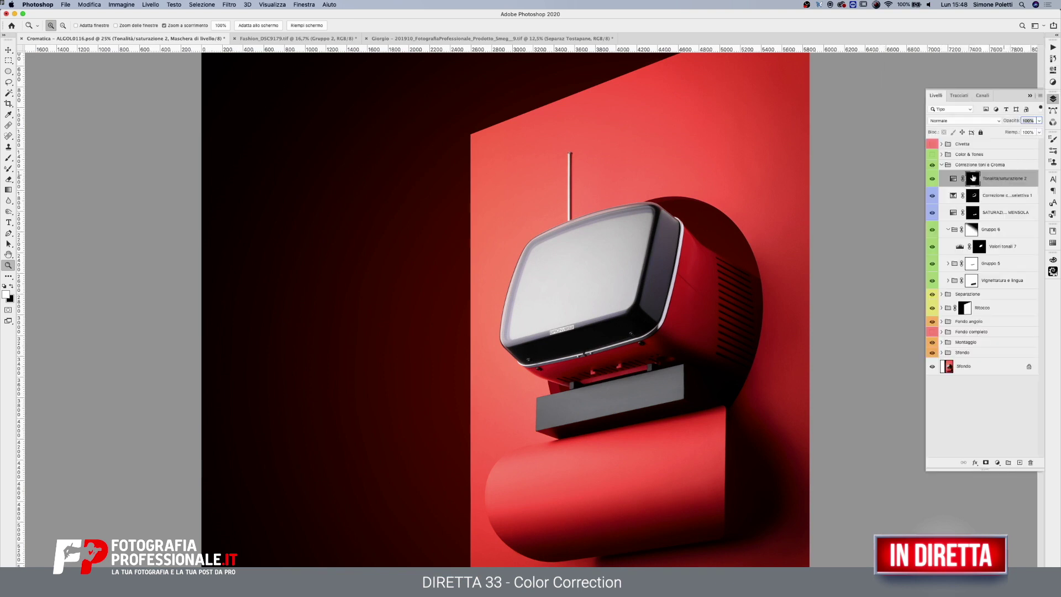
- Compare the screen with Tonalità/saturazione 2 and Gruppo 6 toggled, leaving Tonalità/saturazione 2 hidden
{"action": "left_click", "coordinate": [933, 179]}
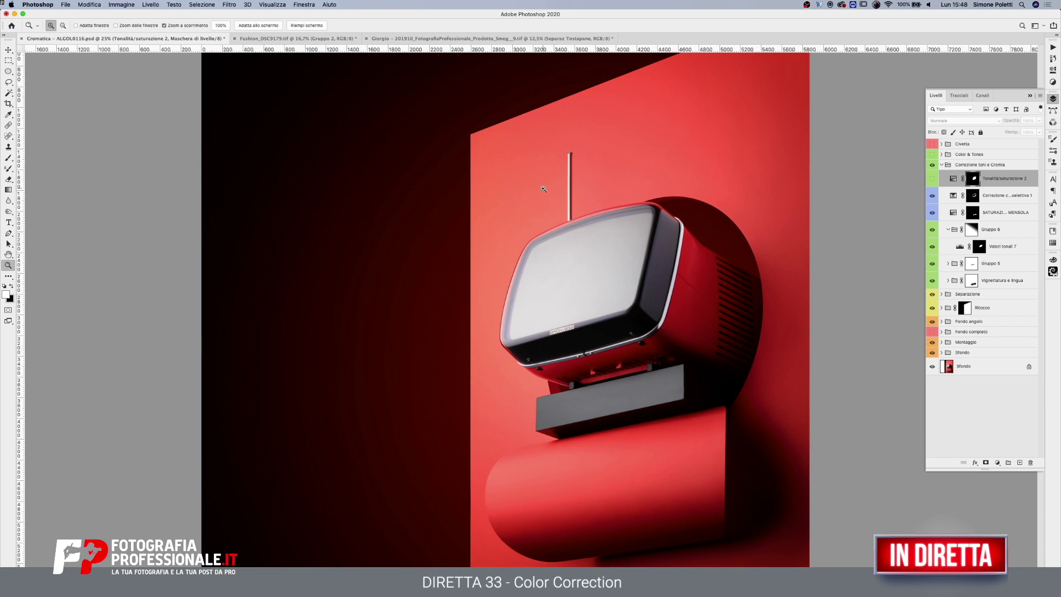
{"action": "left_click_drag", "start_coordinate": [643, 208], "coordinate": [645, 156]}
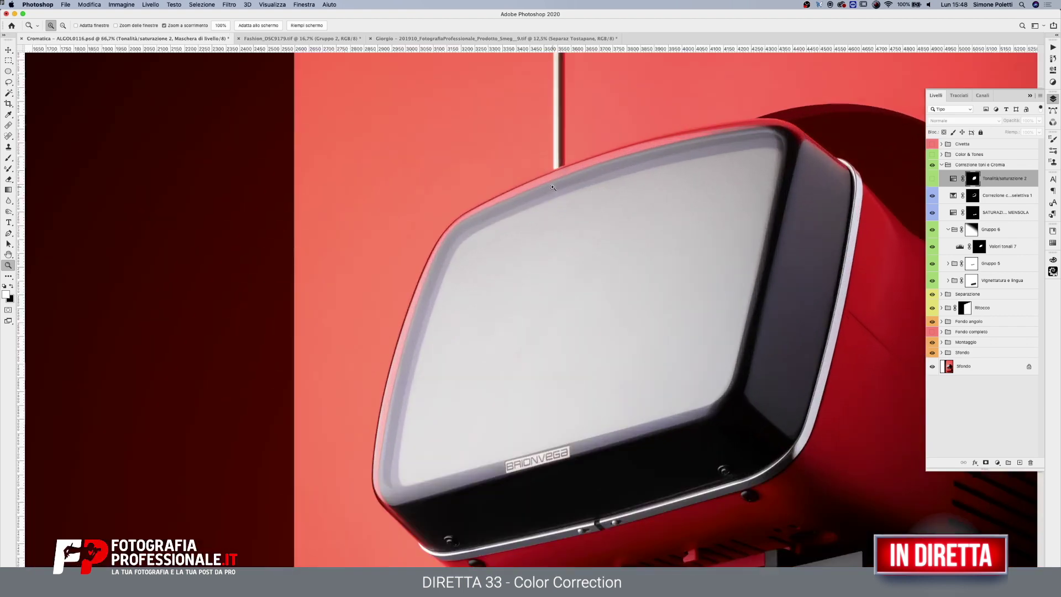
{"action": "left_click", "coordinate": [602, 340], "text": "alt"}
{"action": "left_click", "coordinate": [642, 375]}
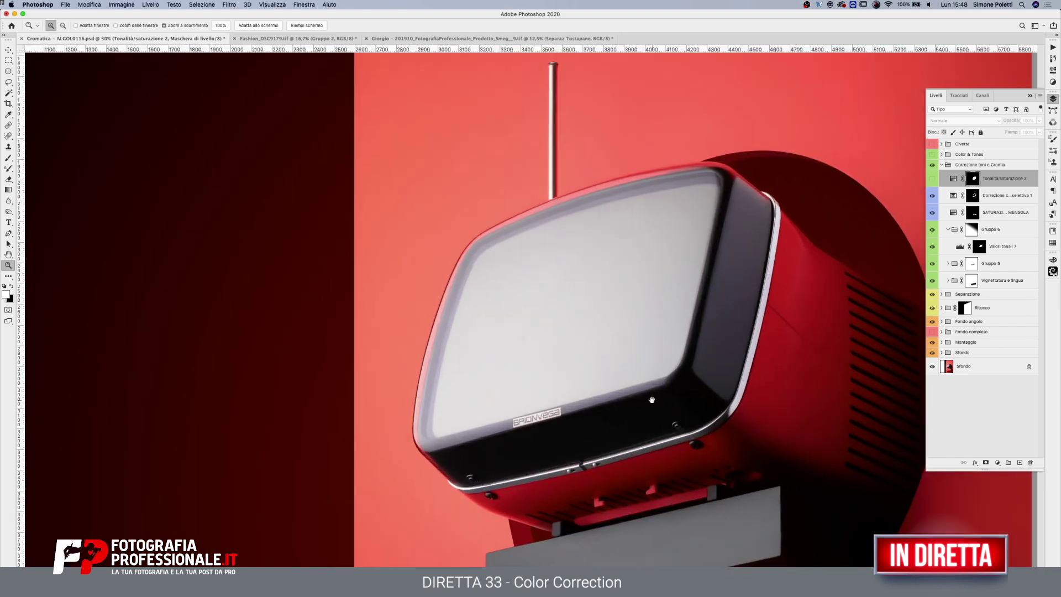
{"action": "left_click", "coordinate": [933, 178]}
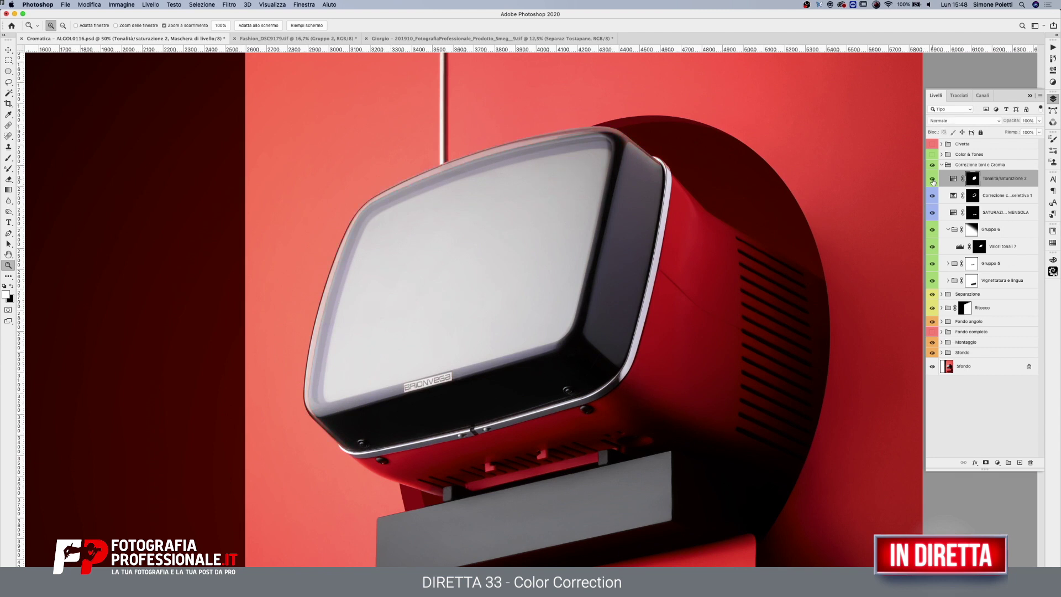
{"action": "left_click", "coordinate": [932, 180]}
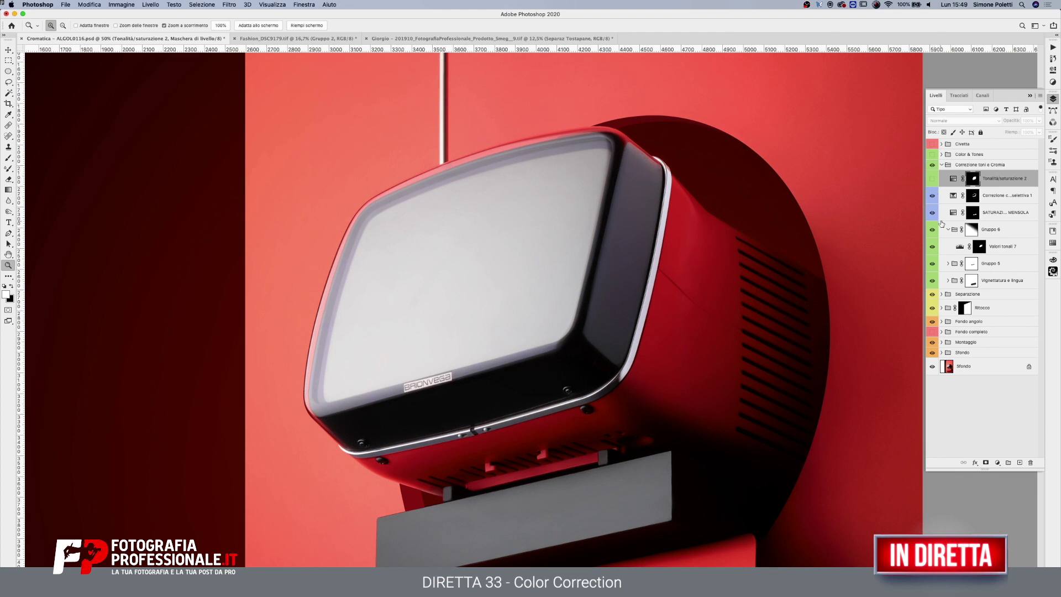
{"action": "left_click", "coordinate": [933, 231]}
{"action": "left_click", "coordinate": [673, 247], "text": "alt"}
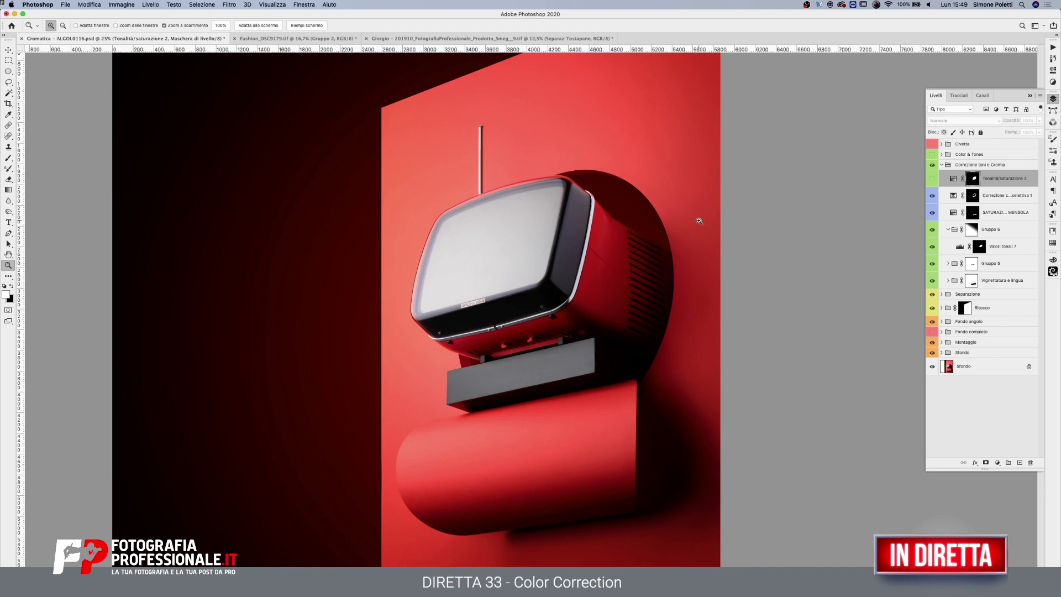
{"action": "left_click", "coordinate": [992, 166]}
- Give Correzione toni e Cromia the Blu colour label and collapse it
{"action": "right_click", "coordinate": [991, 165]}
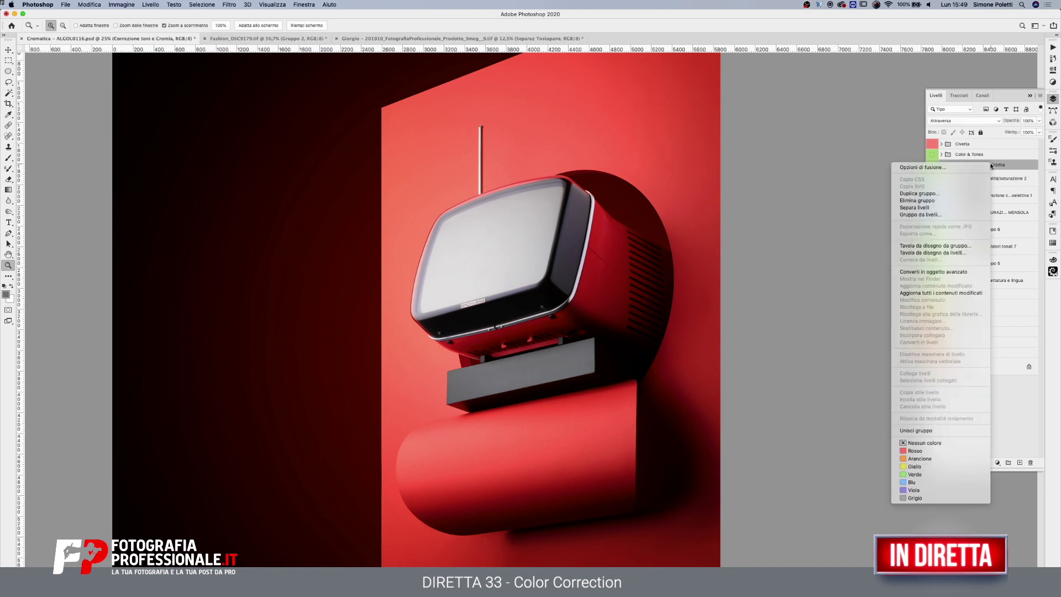
{"action": "left_click", "coordinate": [911, 482]}
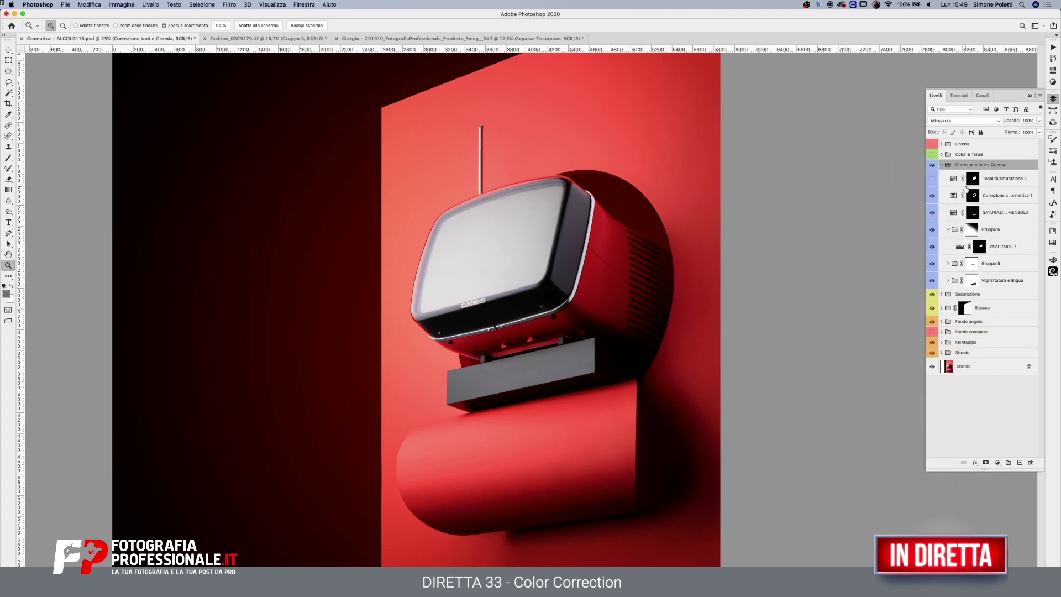
{"action": "left_click", "coordinate": [942, 165]}
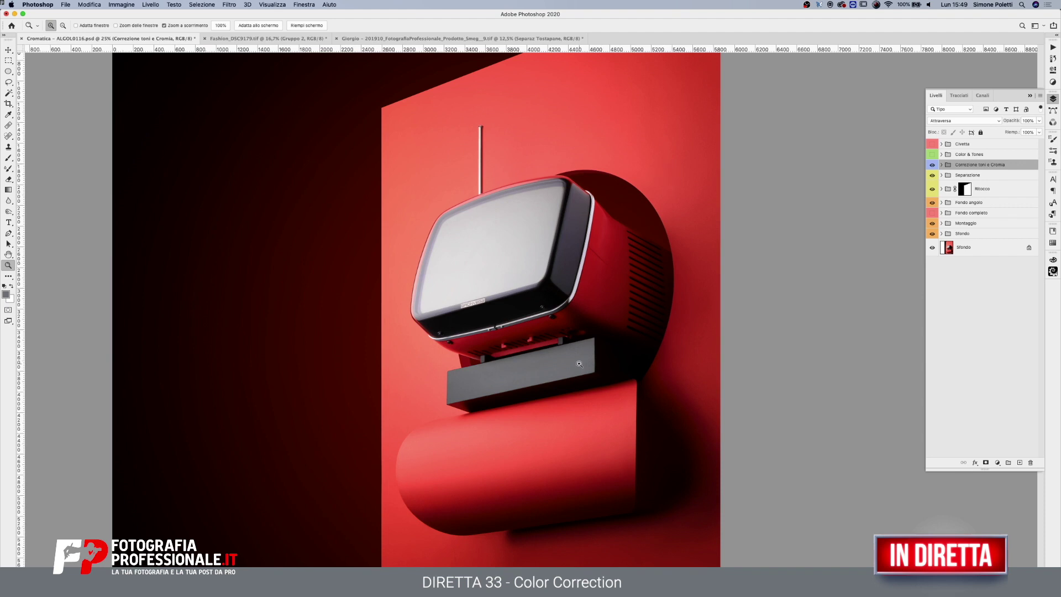
- Expand Montaggio and Gruppo 1, hide the upper groups, and check the Filetto Cromo alto mask
{"action": "left_click", "coordinate": [942, 223]}
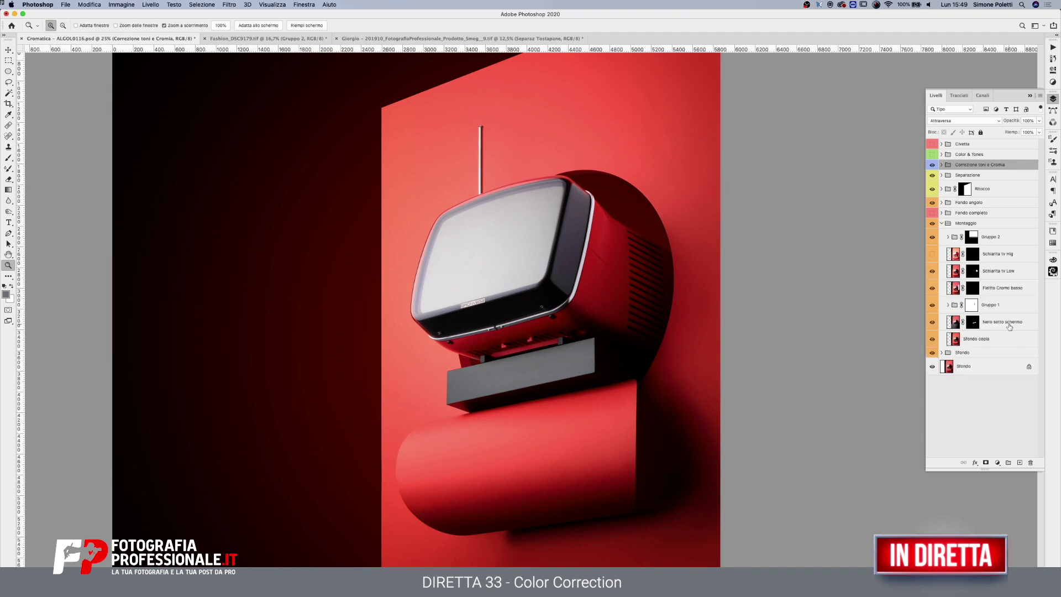
{"action": "left_click", "coordinate": [948, 305]}
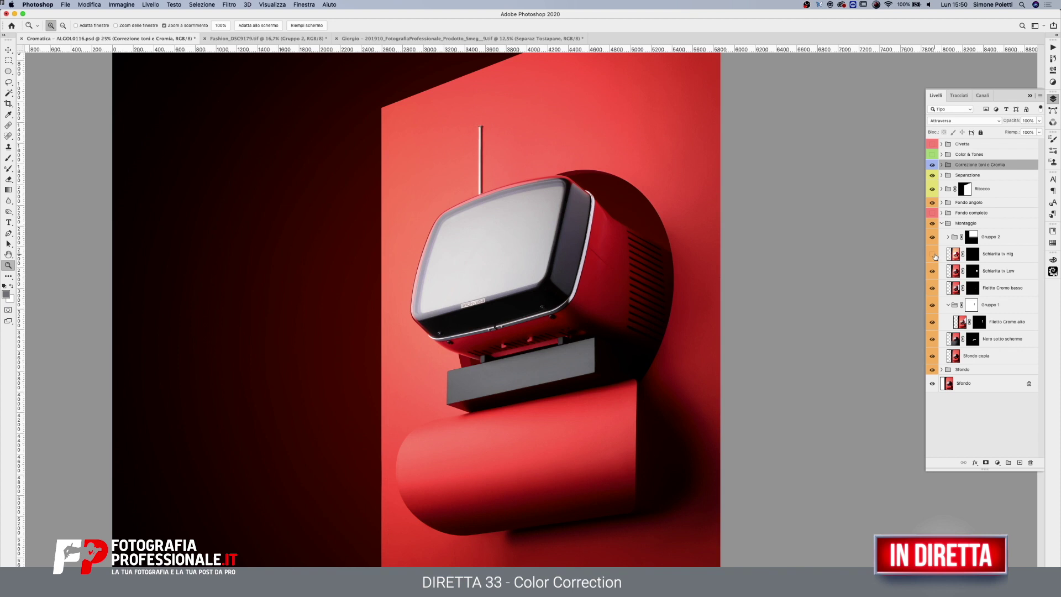
{"action": "left_click_drag", "start_coordinate": [932, 165], "coordinate": [933, 274]}
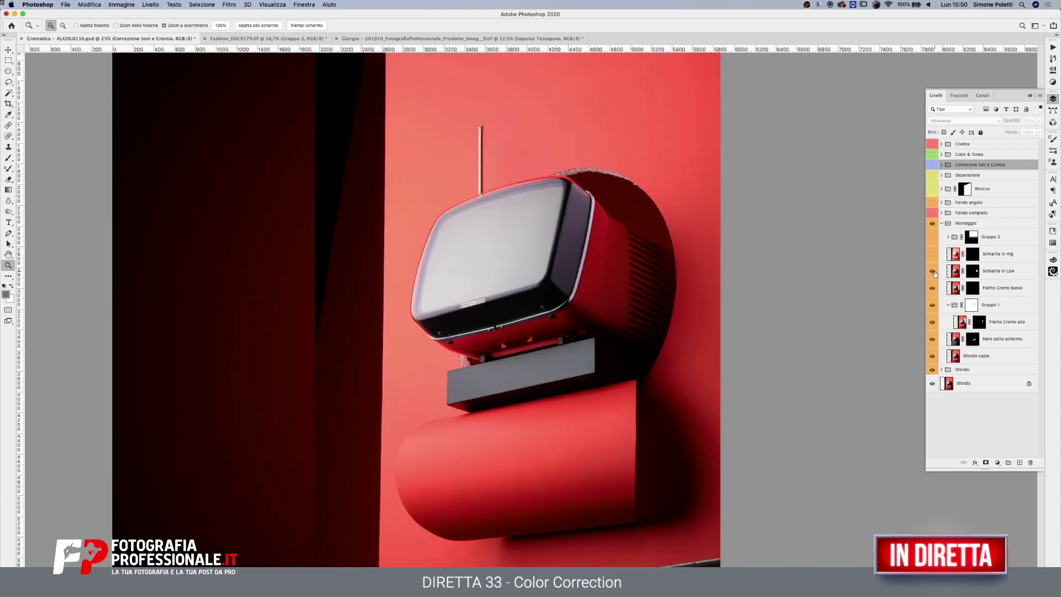
{"action": "left_click_drag", "start_coordinate": [933, 273], "coordinate": [934, 311]}
{"action": "left_click", "coordinate": [980, 322], "text": "shift"}
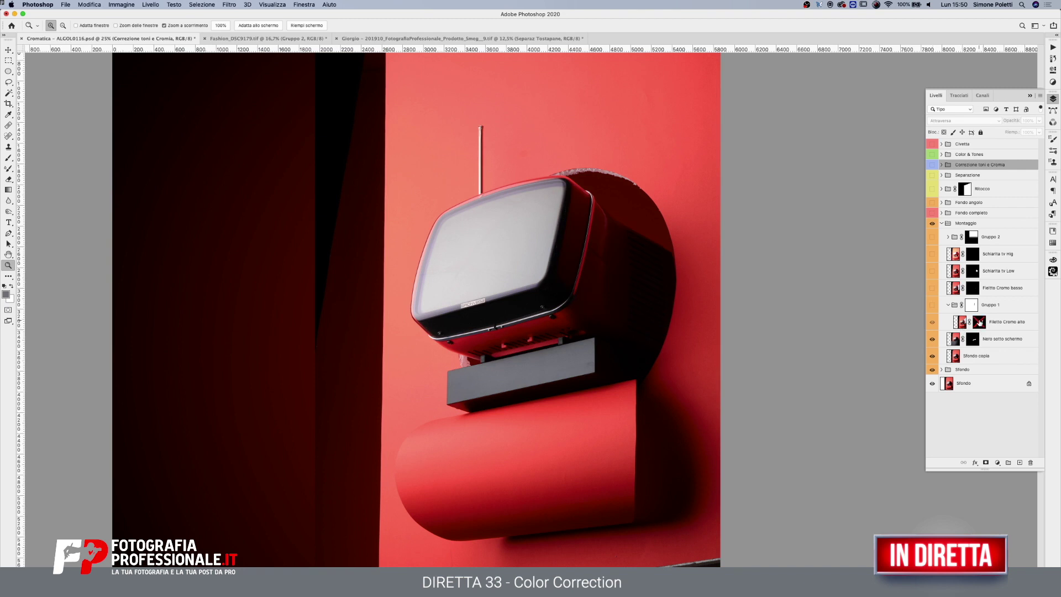
{"action": "left_click", "coordinate": [932, 323]}
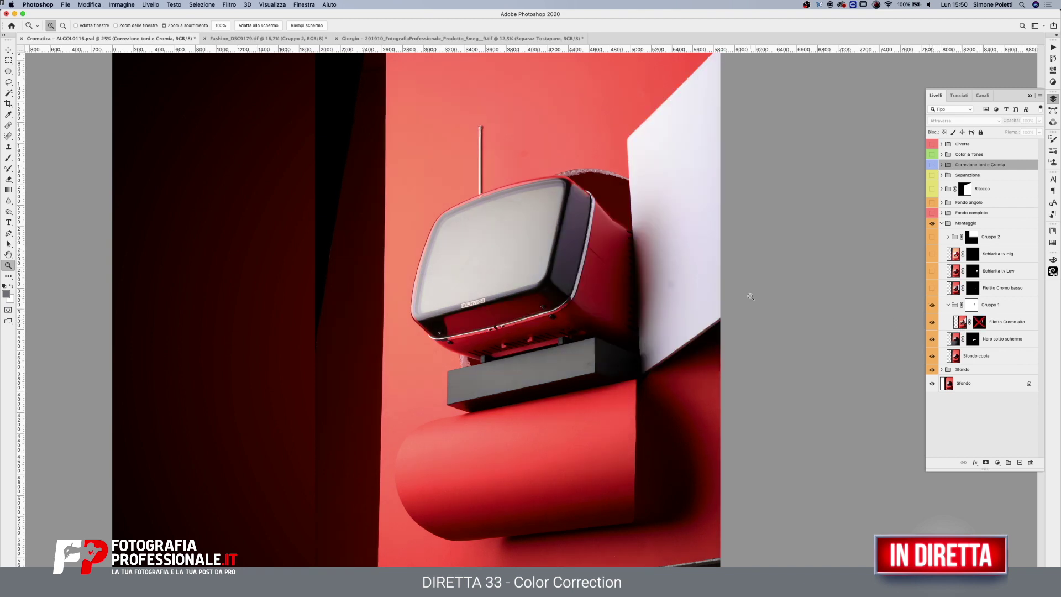
{"action": "left_click", "coordinate": [977, 323], "text": "shift"}
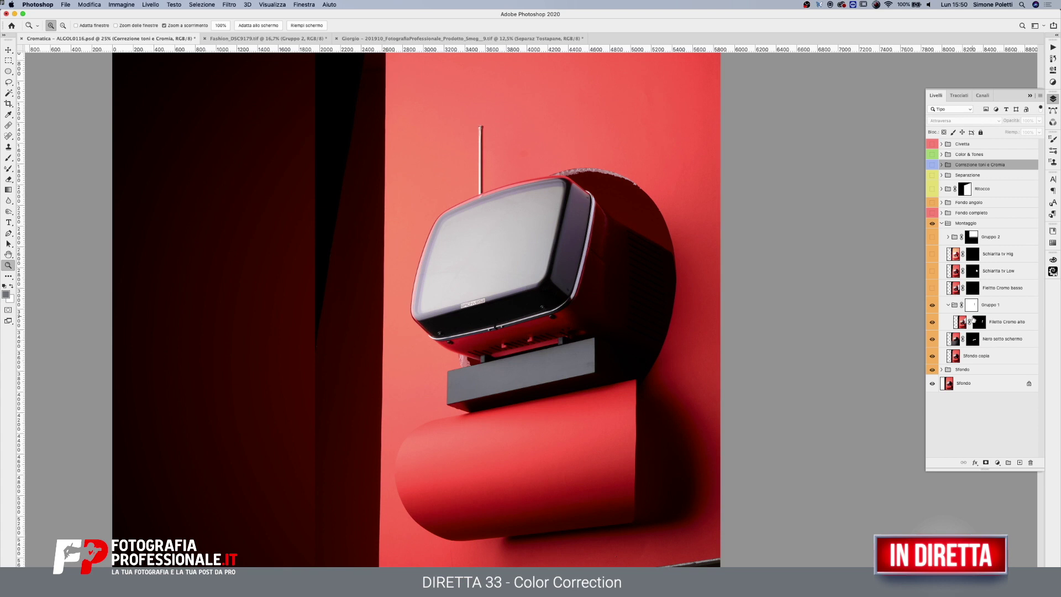
- Toggle the Schiarita tv Low mask to compare, leaving it disabled, and inspect the TV vents
{"action": "left_click", "coordinate": [974, 272], "text": "shift"}
{"action": "left_click", "coordinate": [973, 272], "text": "shift"}
{"action": "left_click", "coordinate": [932, 288]}
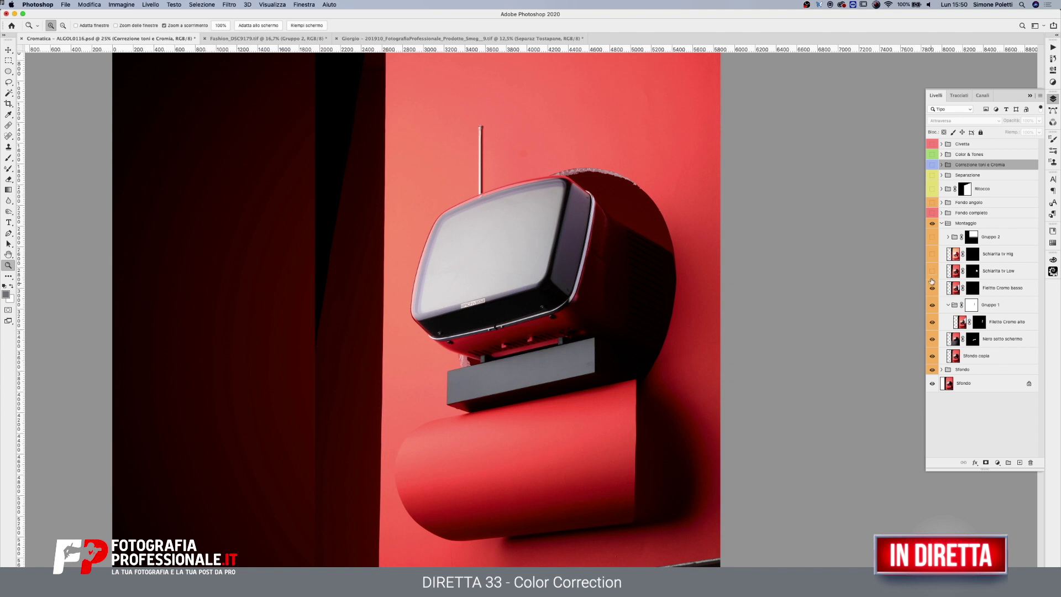
{"action": "left_click", "coordinate": [973, 272], "text": "shift"}
{"action": "left_click", "coordinate": [973, 272], "text": "shift"}
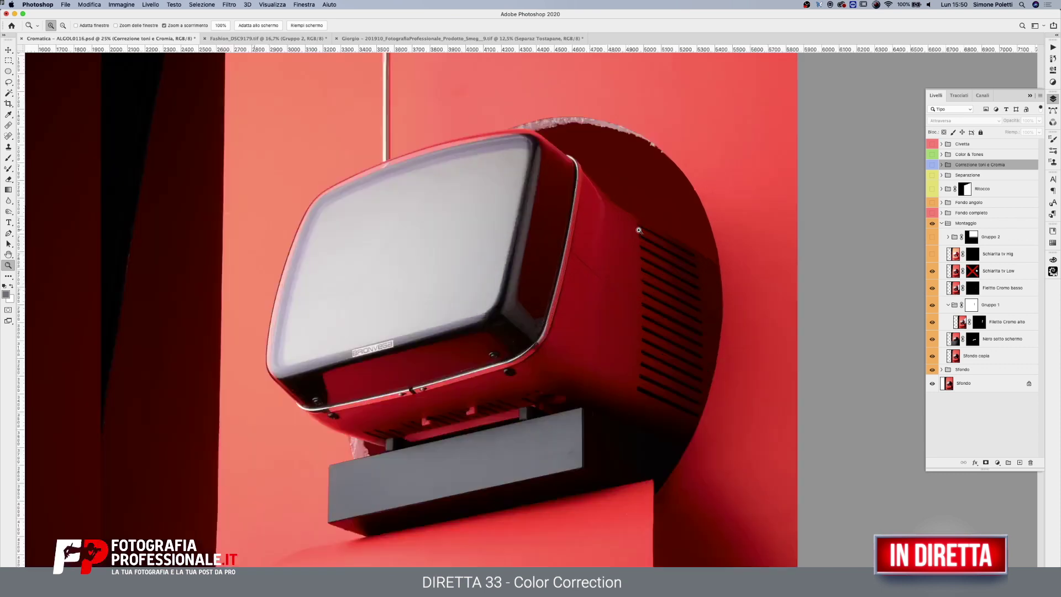
{"action": "left_click_drag", "start_coordinate": [608, 243], "coordinate": [668, 218]}
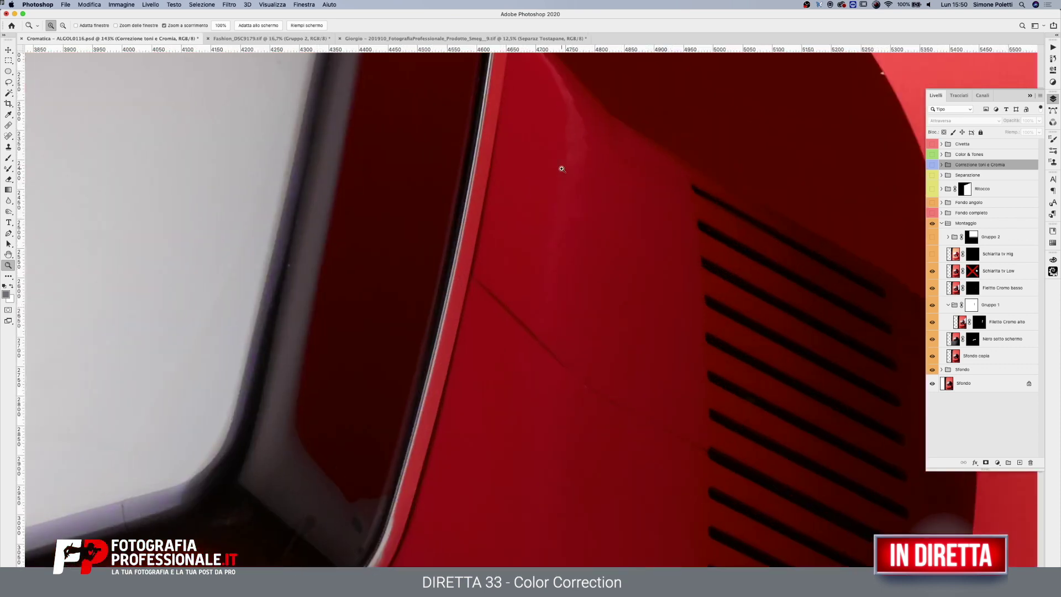
{"action": "key", "text": "ctrl+minus"}
{"action": "key", "text": "ctrl+minus"}
{"action": "key", "text": "ctrl+minus"}
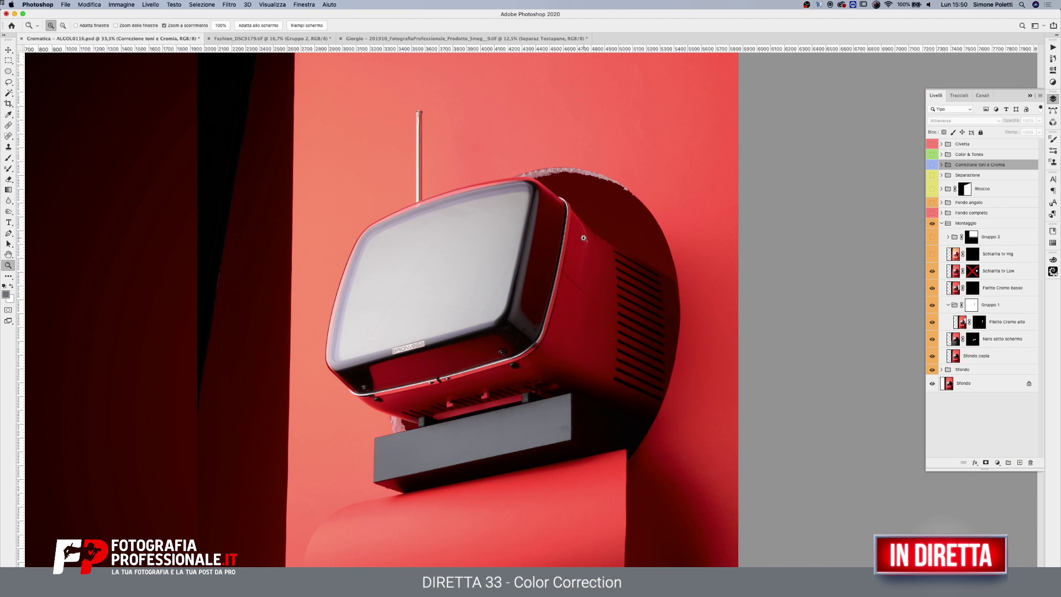
{"action": "left_click_drag", "start_coordinate": [545, 269], "coordinate": [541, 298]}
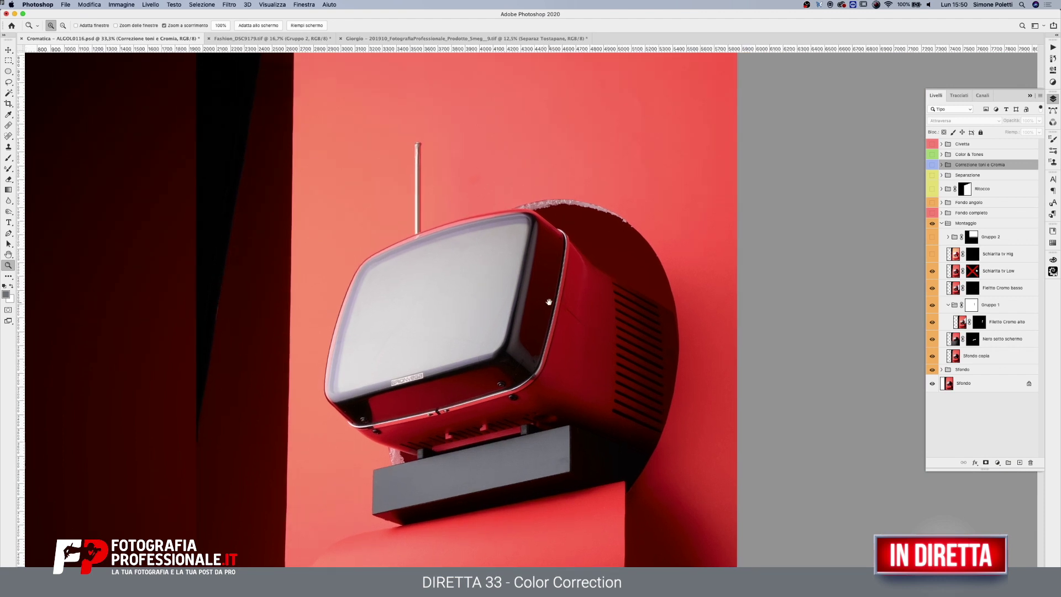
{"action": "left_click", "coordinate": [540, 296], "text": "alt"}
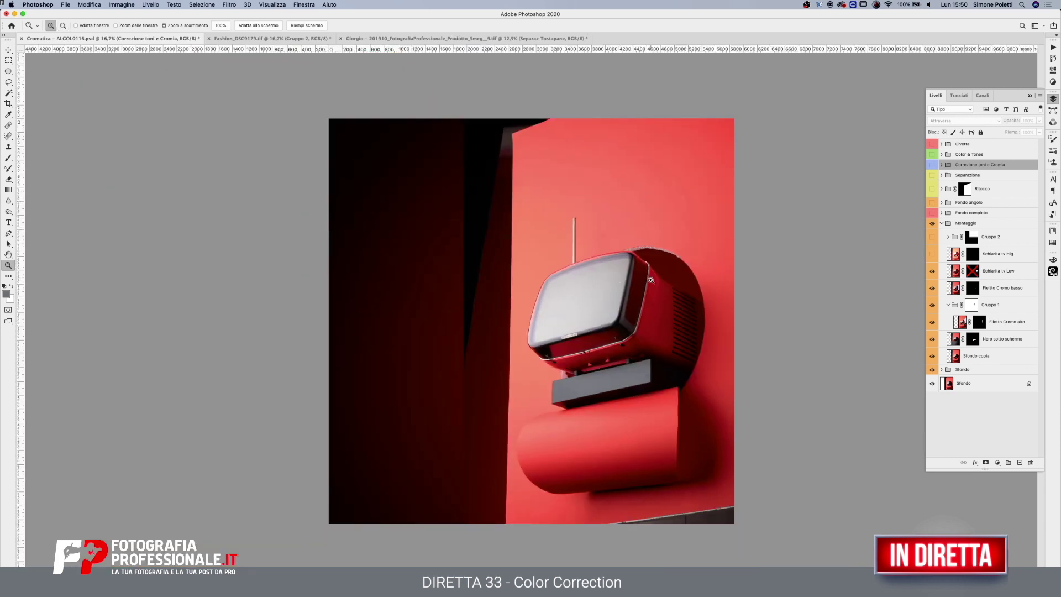
- Show Schiarita tv Hig, Gruppo 2, Ritocco and Separazione again to clean the TV's top edge
{"action": "left_click_drag", "start_coordinate": [644, 253], "coordinate": [782, 246]}
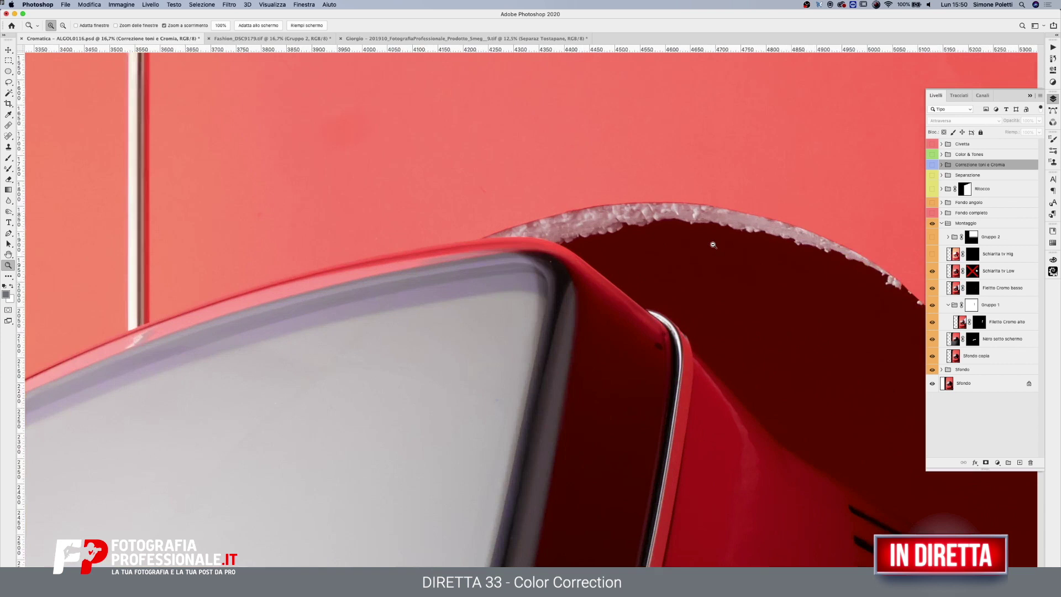
{"action": "left_click_drag", "start_coordinate": [933, 254], "coordinate": [933, 237]}
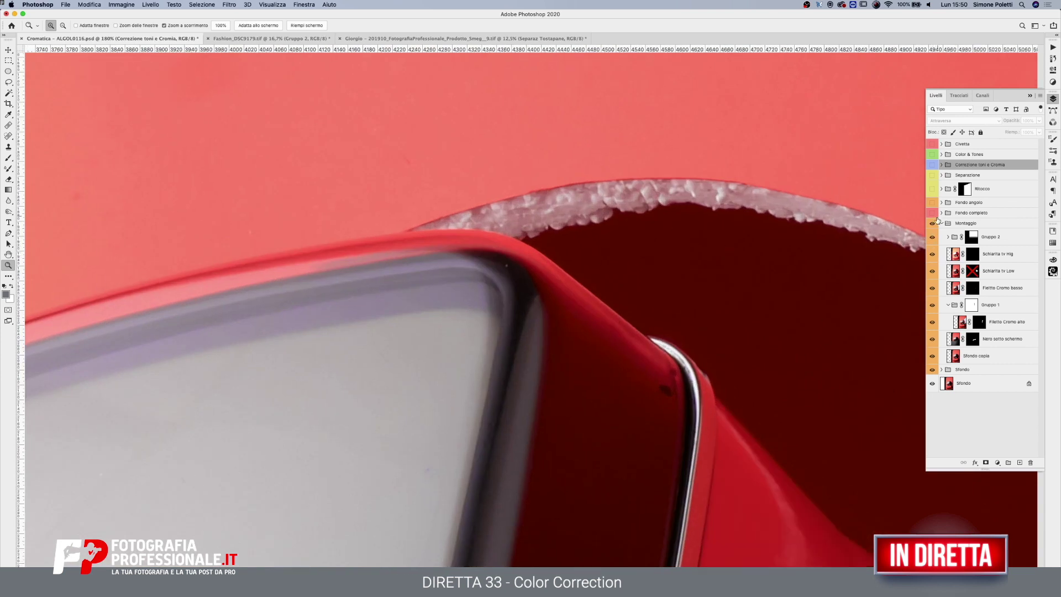
{"action": "left_click", "coordinate": [933, 189]}
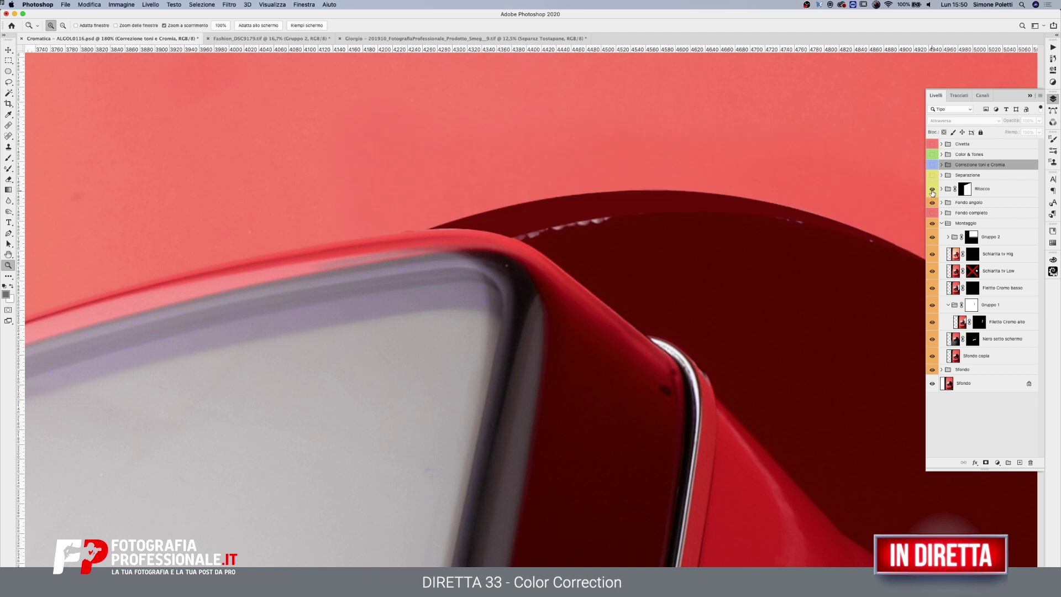
{"action": "left_click", "coordinate": [933, 176]}
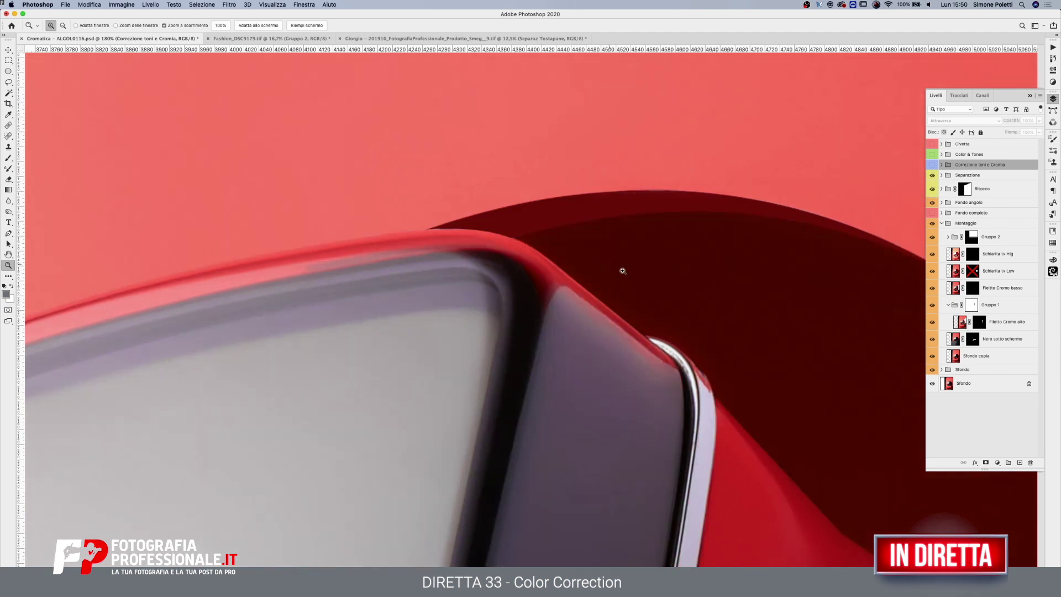
{"action": "key", "text": "super+minus"}
{"action": "key", "text": "super+minus"}
{"action": "key", "text": "super+minus"}
{"action": "left_click_drag", "start_coordinate": [699, 315], "coordinate": [619, 248]}
{"action": "right_click", "coordinate": [627, 253]}
{"action": "left_click", "coordinate": [644, 293]}
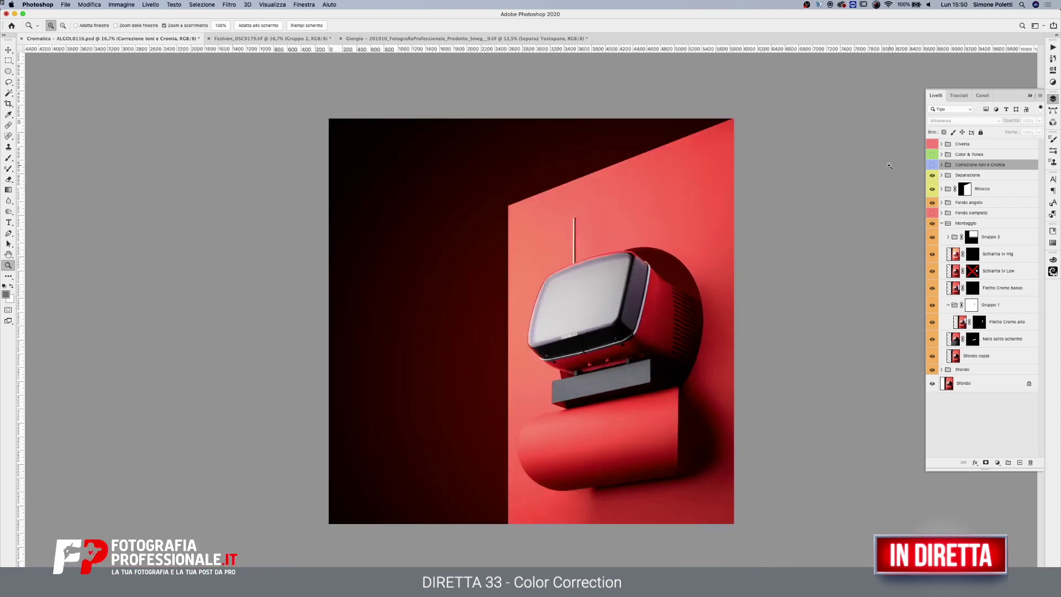
- Turn Correzione toni e Cromia back on and save the document
{"action": "left_click", "coordinate": [932, 165]}
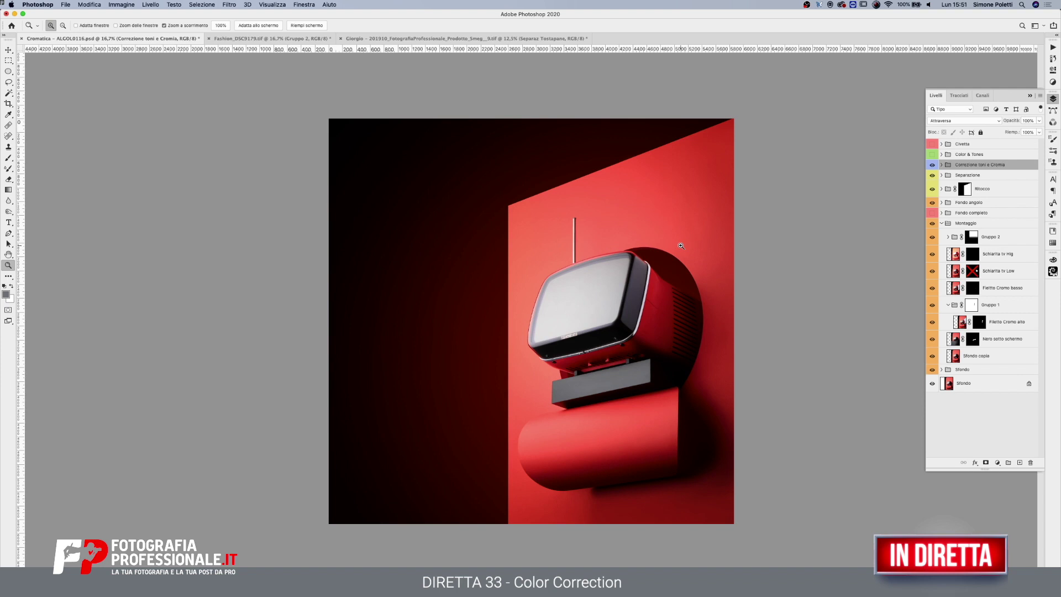
{"action": "key", "text": "ctrl+s"}
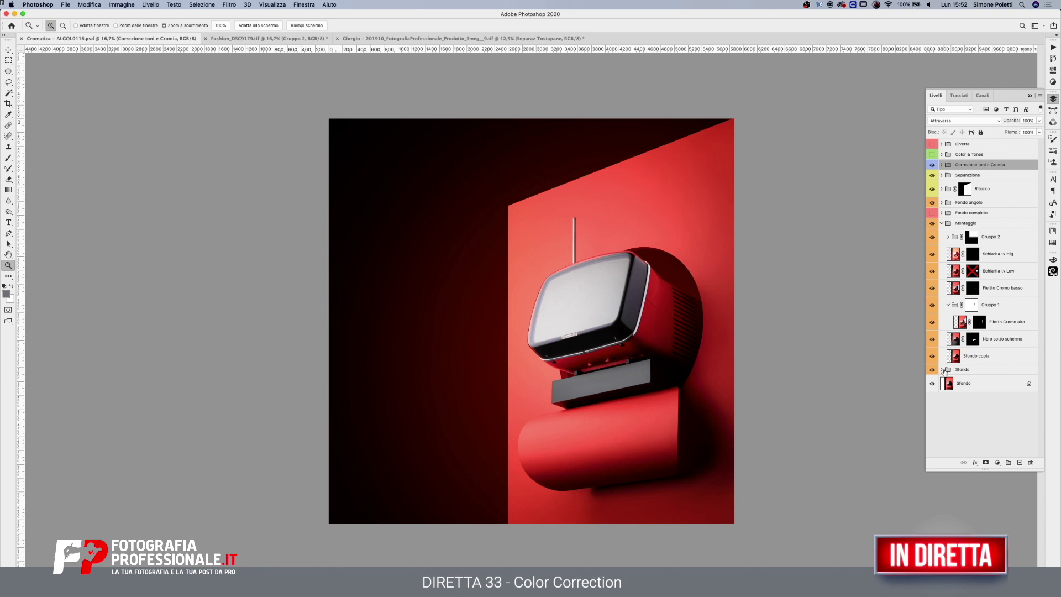
{"action": "left_click_drag", "start_coordinate": [932, 369], "coordinate": [934, 307]}
{"action": "left_click", "coordinate": [933, 322]}
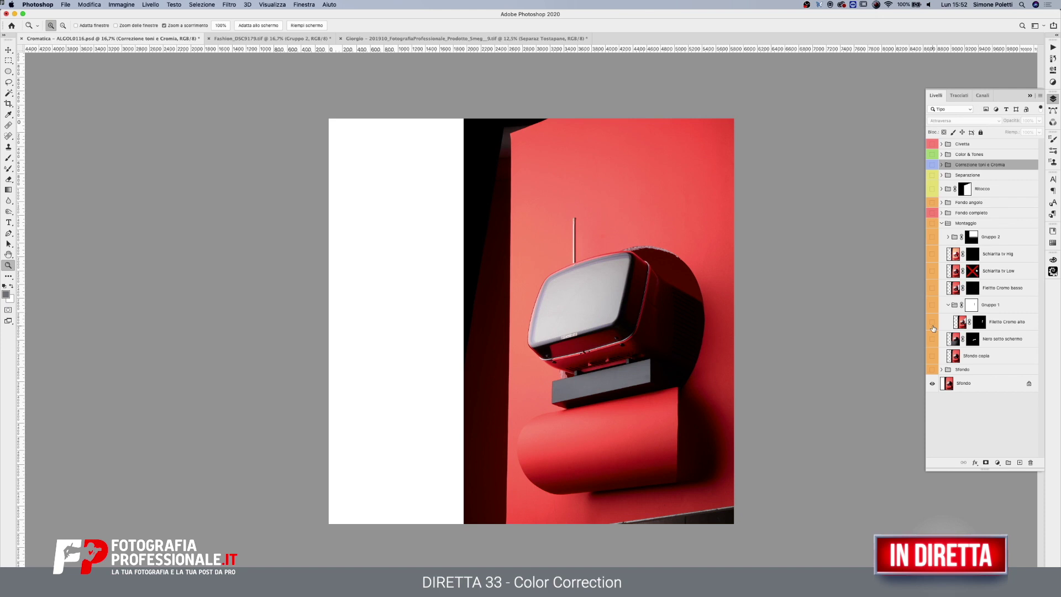
{"action": "left_click_drag", "start_coordinate": [932, 369], "coordinate": [932, 177]}
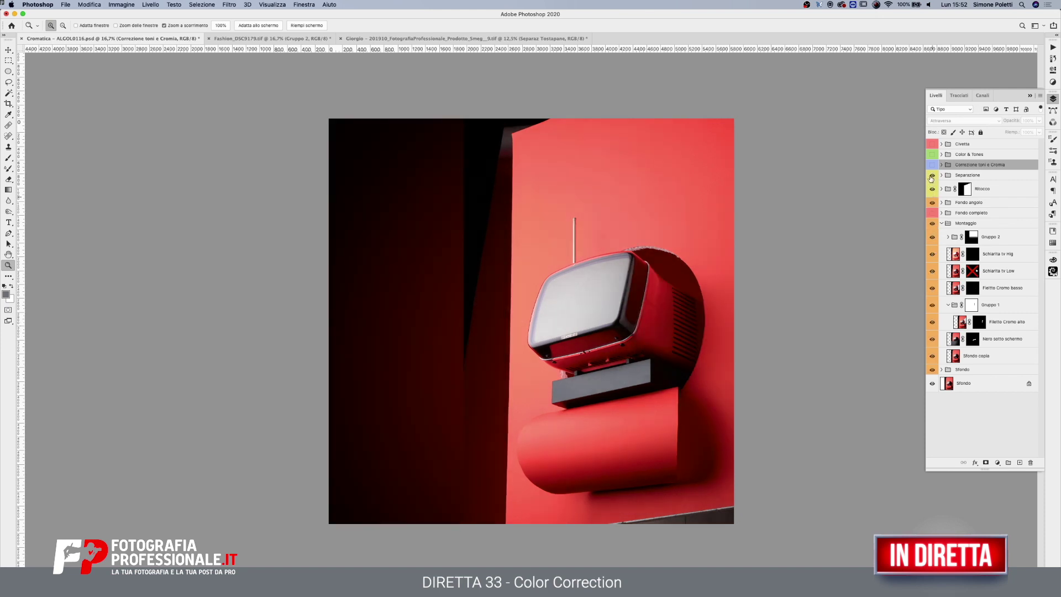
{"action": "left_click", "coordinate": [932, 165]}
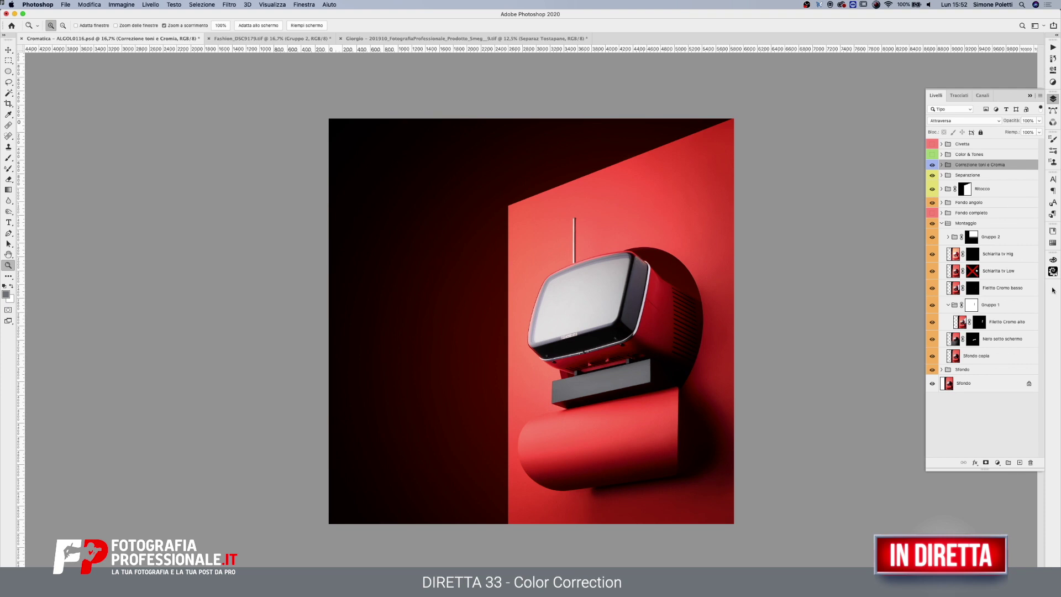
{"action": "left_click_drag", "start_coordinate": [933, 371], "coordinate": [932, 164]}
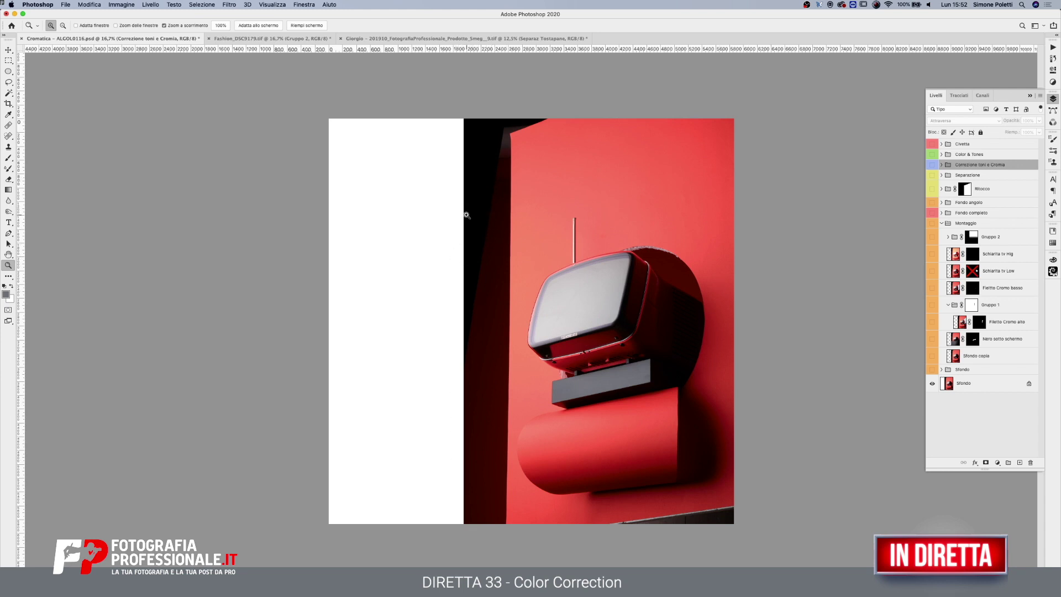
{"action": "left_click_drag", "start_coordinate": [933, 370], "coordinate": [933, 168]}
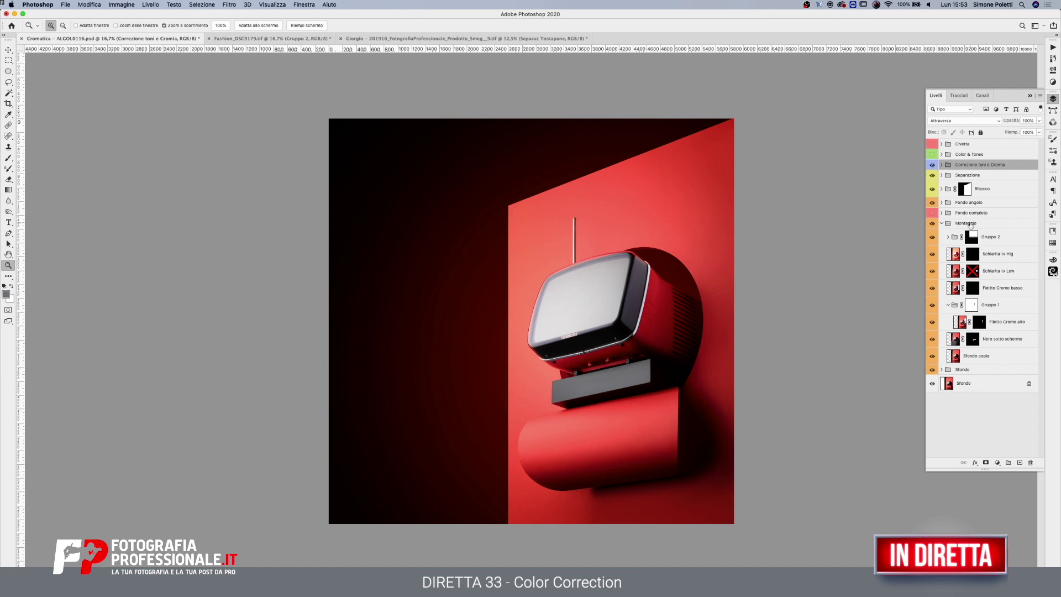
{"action": "left_click", "coordinate": [626, 304]}
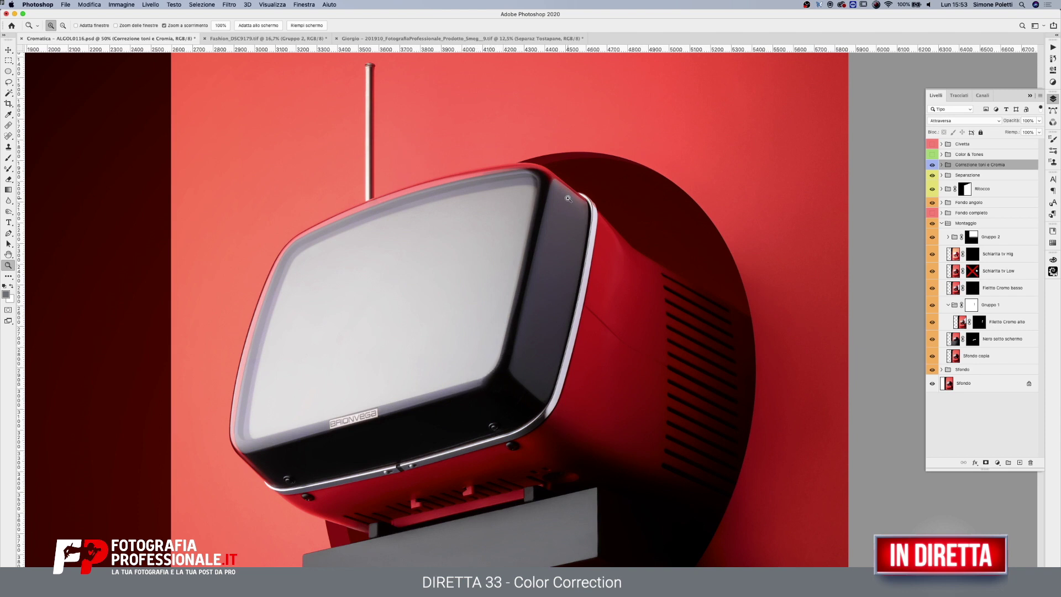
{"action": "left_click_drag", "start_coordinate": [576, 387], "coordinate": [586, 314]}
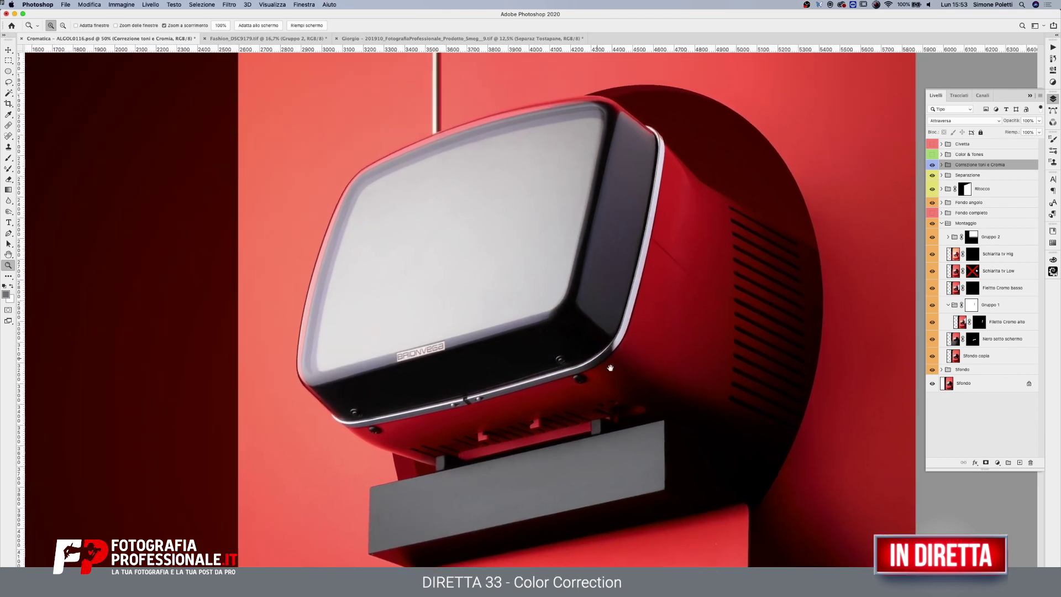
{"action": "mouse_move", "coordinate": [539, 342]}
{"action": "left_mouse_down"}
{"action": "mouse_move", "coordinate": [627, 337]}
{"action": "mouse_move", "coordinate": [639, 419]}
{"action": "left_mouse_up"}
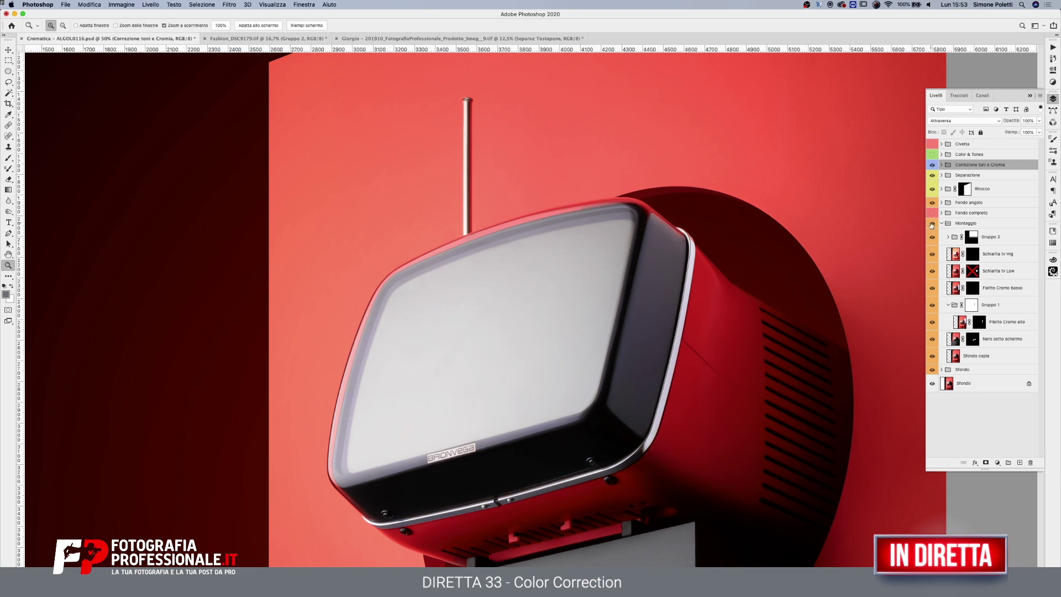
{"action": "left_click_drag", "start_coordinate": [933, 202], "coordinate": [933, 165]}
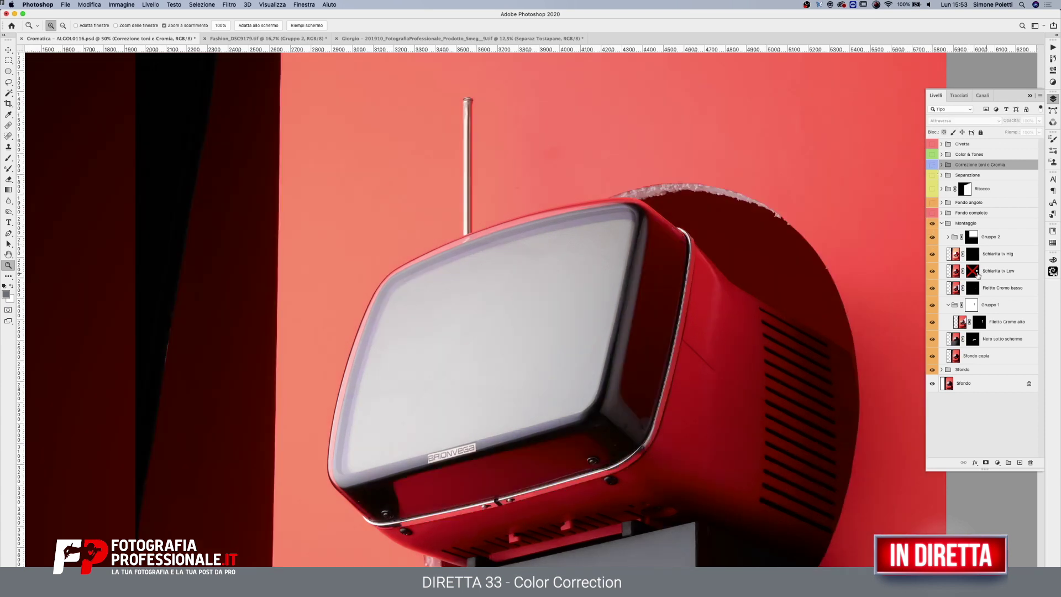
{"action": "left_click", "coordinate": [972, 271], "text": "shift"}
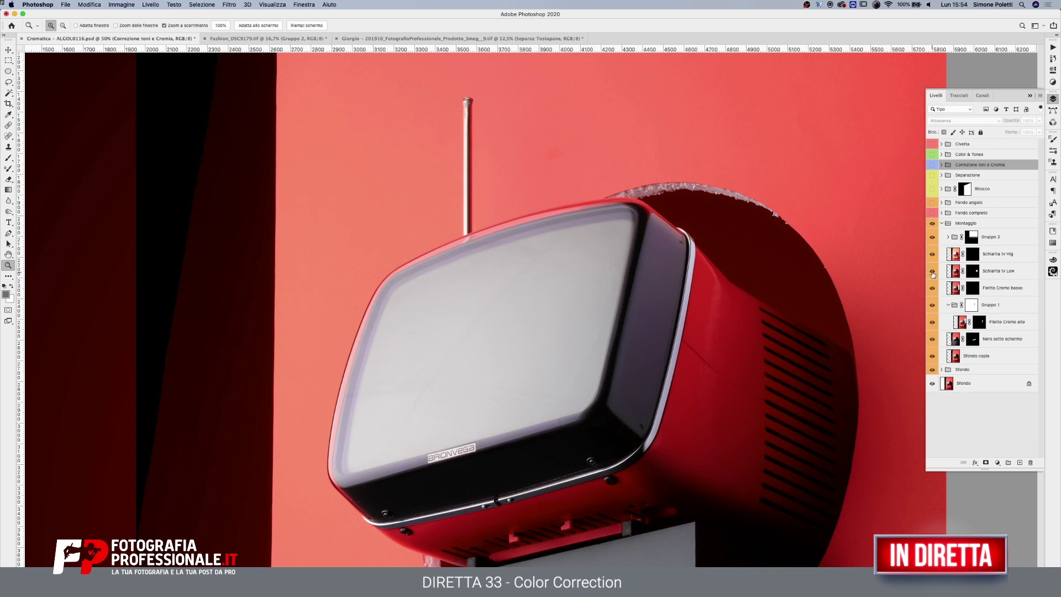
{"action": "left_click", "coordinate": [933, 254]}
{"action": "left_click_drag", "start_coordinate": [932, 205], "coordinate": [932, 165]}
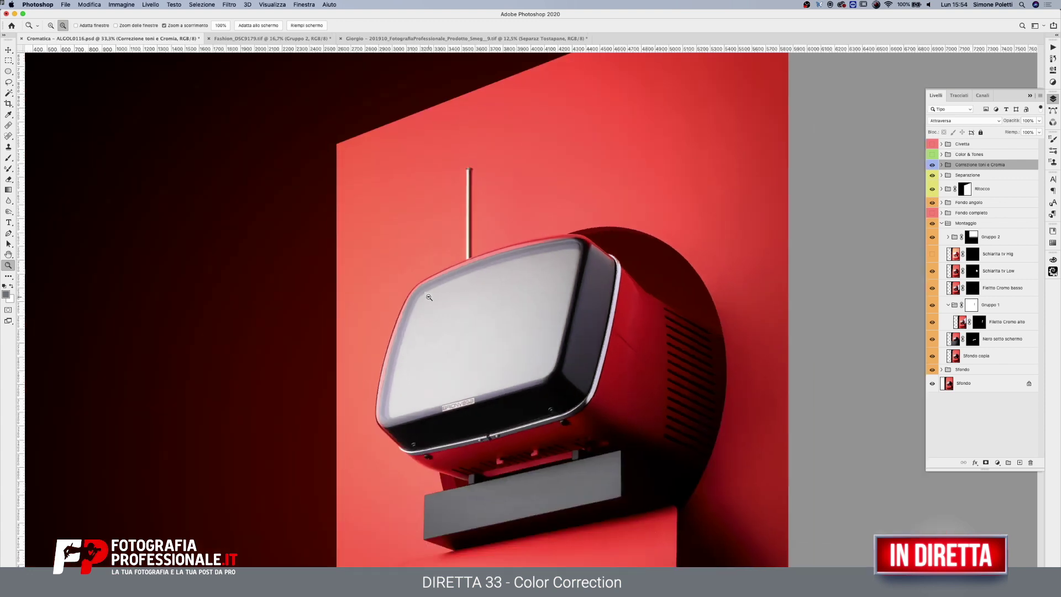
{"action": "left_click", "coordinate": [429, 297], "text": "alt"}
- Bring up the Fashion_DSC9179 rooftop portrait and hide the Separazione group to reveal the original
{"action": "left_click", "coordinate": [275, 39]}
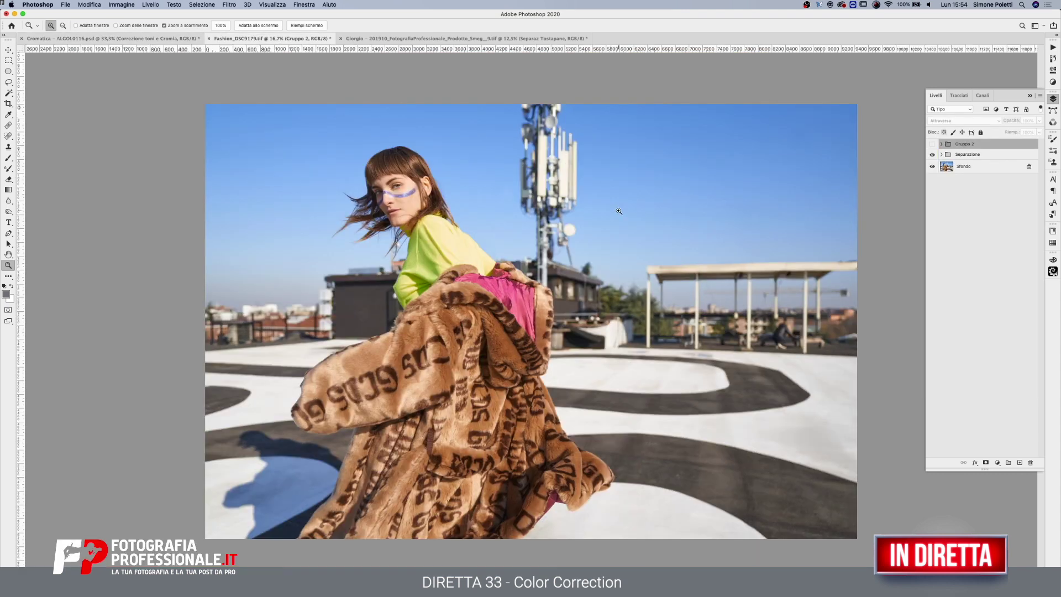
{"action": "left_click", "coordinate": [431, 288]}
{"action": "left_click_drag", "start_coordinate": [535, 283], "coordinate": [572, 232]}
{"action": "left_click", "coordinate": [683, 199], "text": "alt"}
{"action": "left_click", "coordinate": [931, 157]}
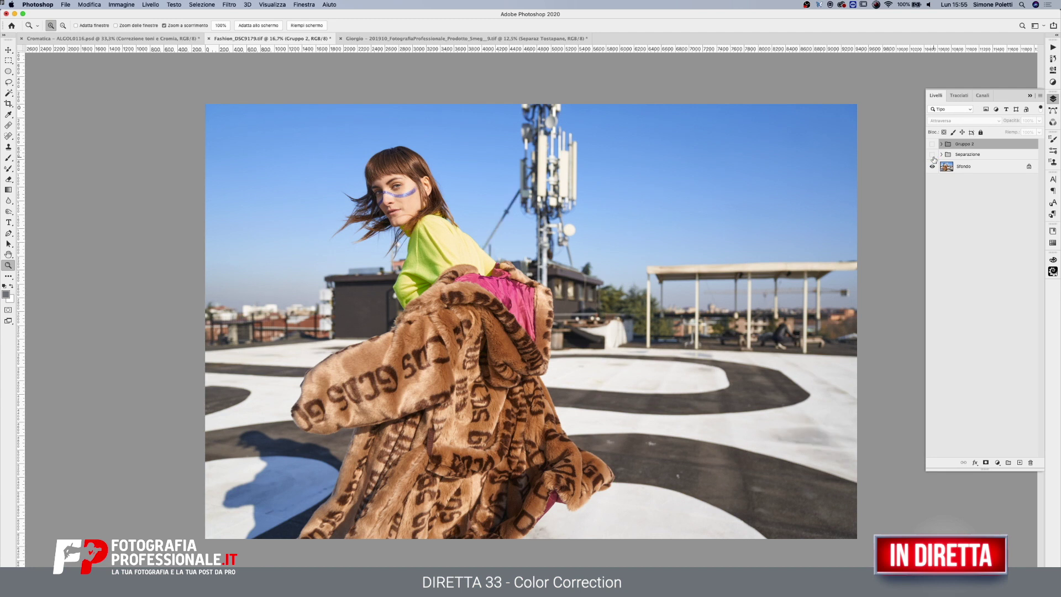
- Re-show the Separazione group, glance at the red TV image, then return to the fashion portrait
{"action": "left_click", "coordinate": [932, 154]}
{"action": "left_click", "coordinate": [182, 38]}
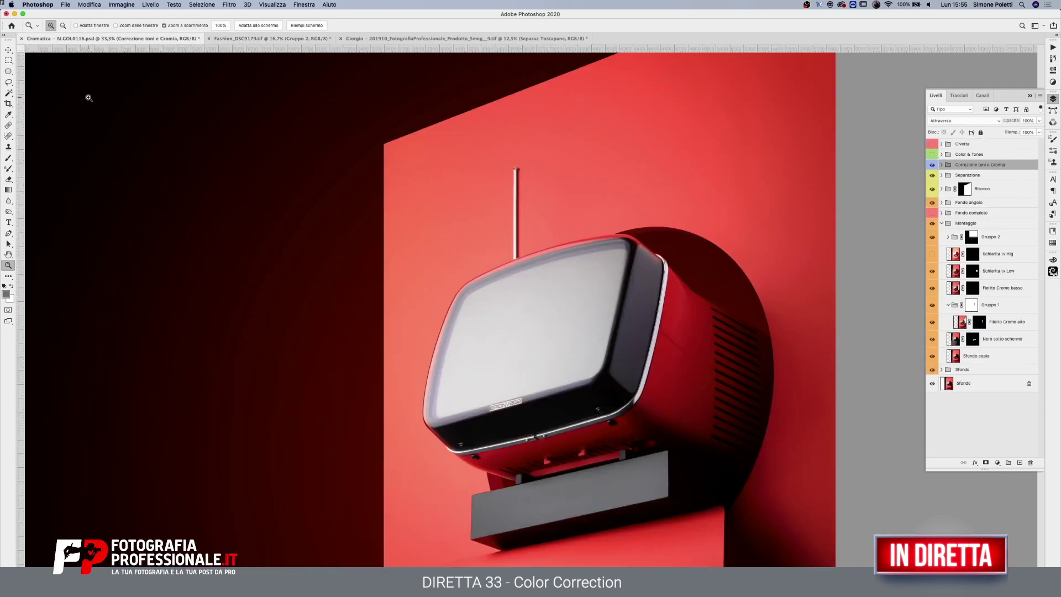
{"action": "mouse_move", "coordinate": [21, 182]}
{"action": "left_mouse_down"}
{"action": "mouse_move", "coordinate": [381, 193]}
{"action": "mouse_move", "coordinate": [14, 204]}
{"action": "left_mouse_up"}
{"action": "left_click", "coordinate": [561, 291], "text": "alt"}
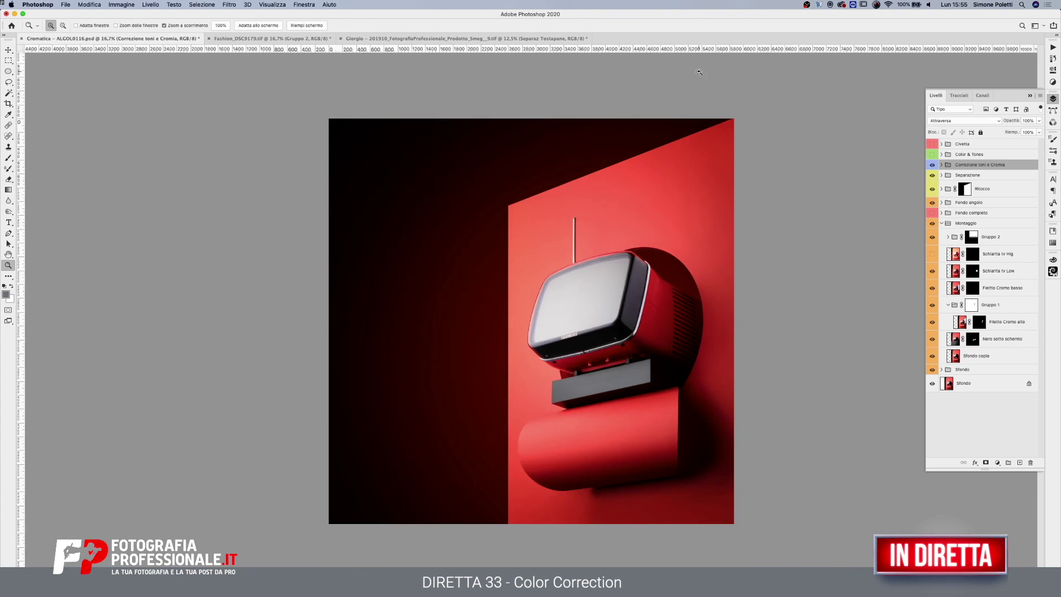
{"action": "mouse_move", "coordinate": [19, 279]}
{"action": "left_mouse_down"}
{"action": "mouse_move", "coordinate": [507, 290]}
{"action": "mouse_move", "coordinate": [16, 308]}
{"action": "left_mouse_up"}
{"action": "key", "text": "ctrl+Tab"}
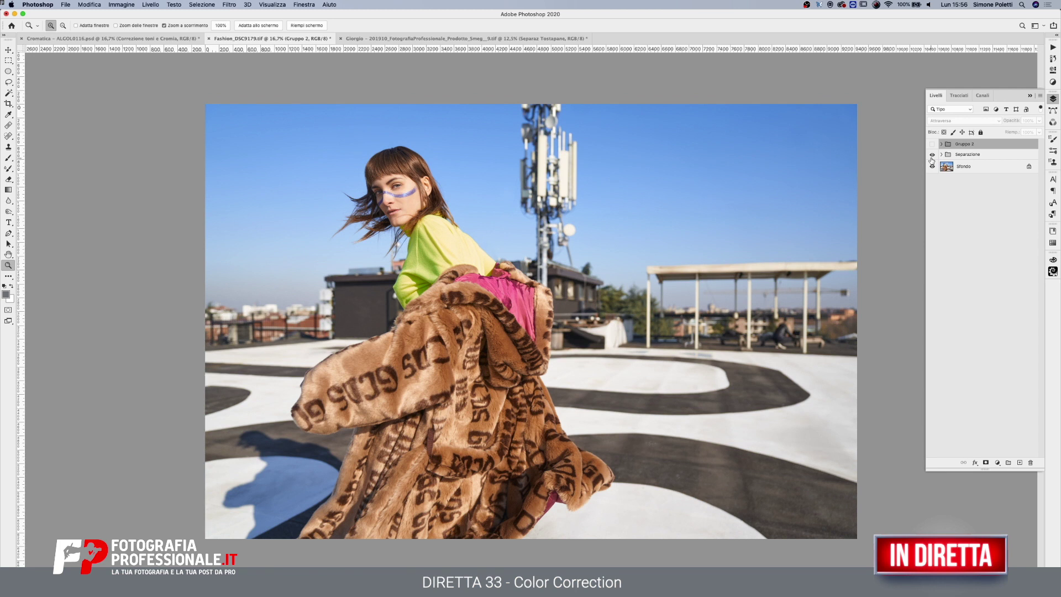
- Expand Gruppo 2 and enable only its Tonalità/saturazione 1 adjustment
{"action": "left_click", "coordinate": [932, 144]}
{"action": "left_click", "coordinate": [932, 144]}
{"action": "left_click", "coordinate": [933, 147]}
{"action": "left_click", "coordinate": [941, 145]}
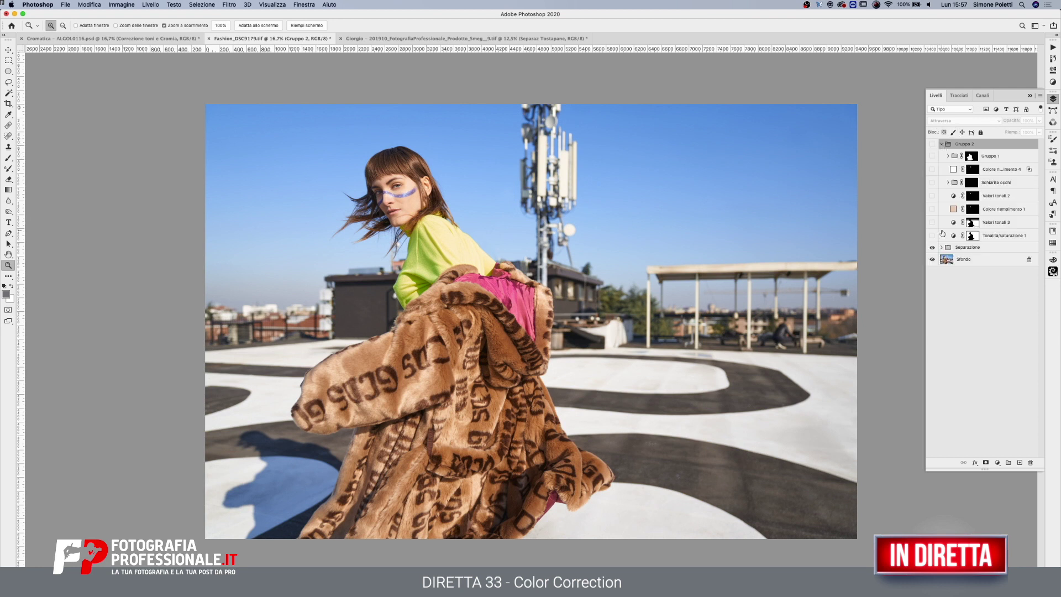
{"action": "left_click", "coordinate": [932, 238]}
- Set Tonalità/saturazione 1 saturation to -21 after previewing an oversaturated version
{"action": "double_click", "coordinate": [953, 236]}
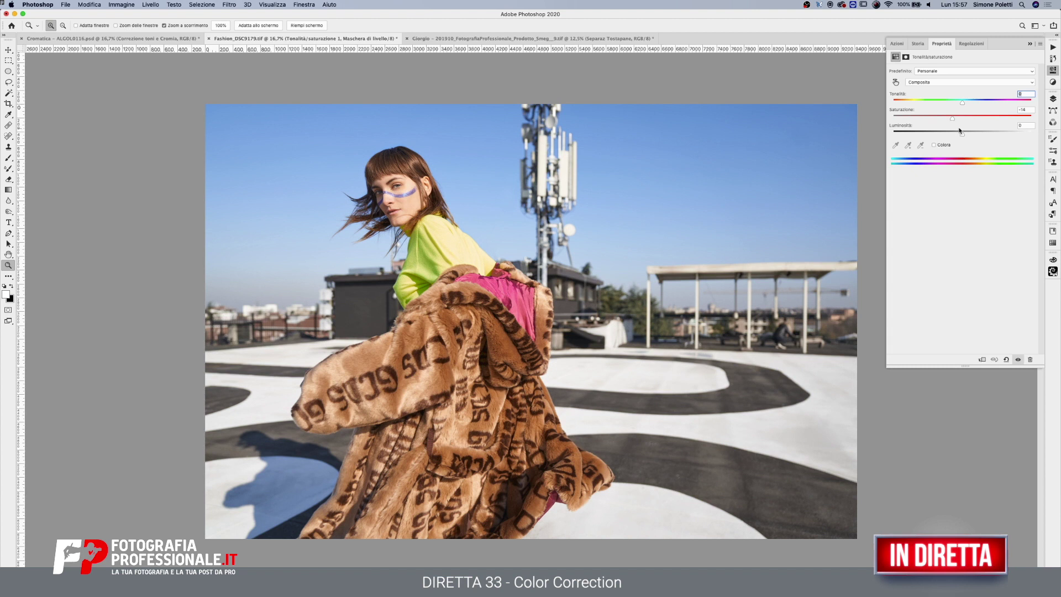
{"action": "left_click_drag", "start_coordinate": [952, 119], "coordinate": [943, 118]}
{"action": "mouse_move", "coordinate": [945, 119]}
{"action": "left_mouse_down"}
{"action": "mouse_move", "coordinate": [972, 123]}
{"action": "mouse_move", "coordinate": [947, 130]}
{"action": "mouse_move", "coordinate": [1059, 137]}
{"action": "left_mouse_up"}
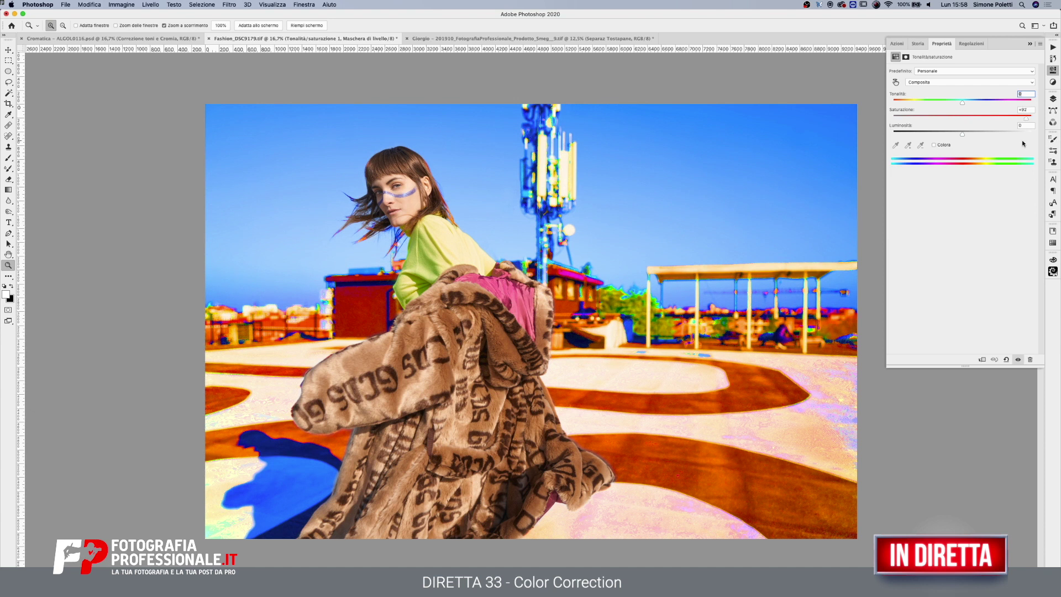
{"action": "left_click_drag", "start_coordinate": [1027, 117], "coordinate": [948, 127]}
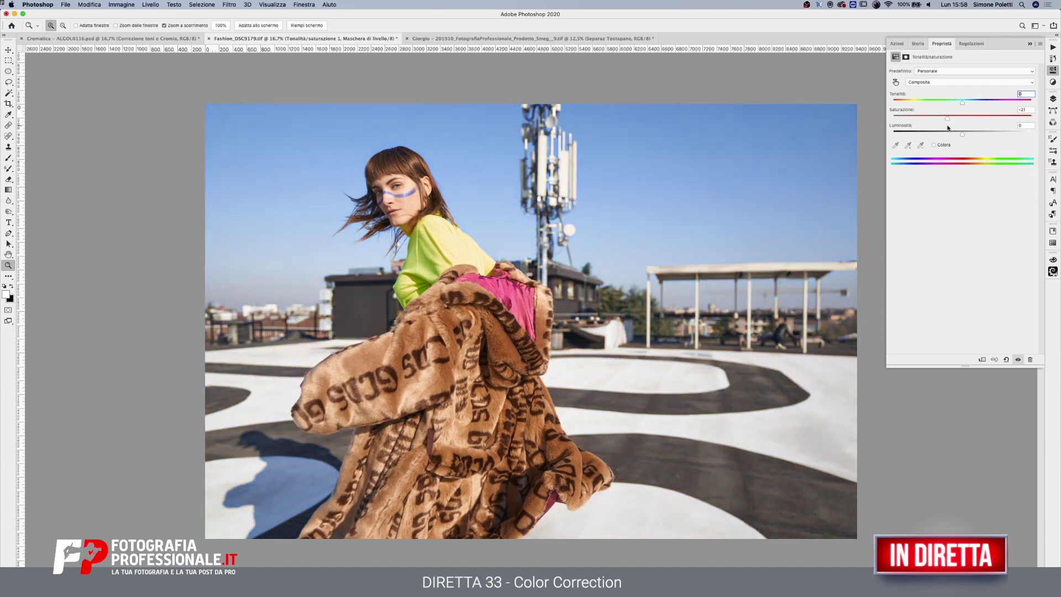
{"action": "left_click", "coordinate": [1053, 99]}
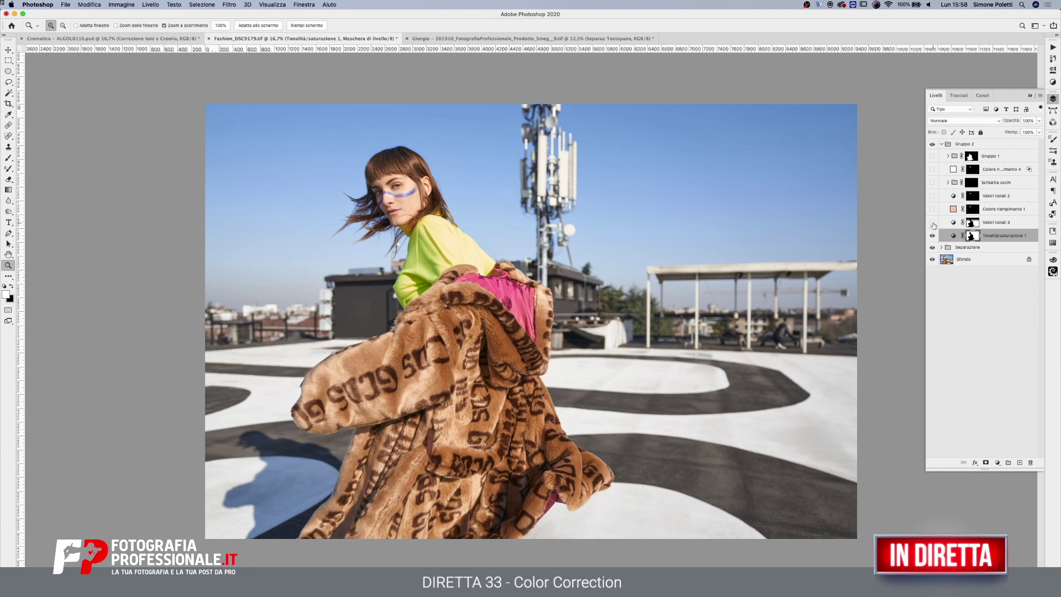
- Turn on the Valori tonali 3 levels adjustment, toggling it to compare
{"action": "left_click", "coordinate": [933, 224]}
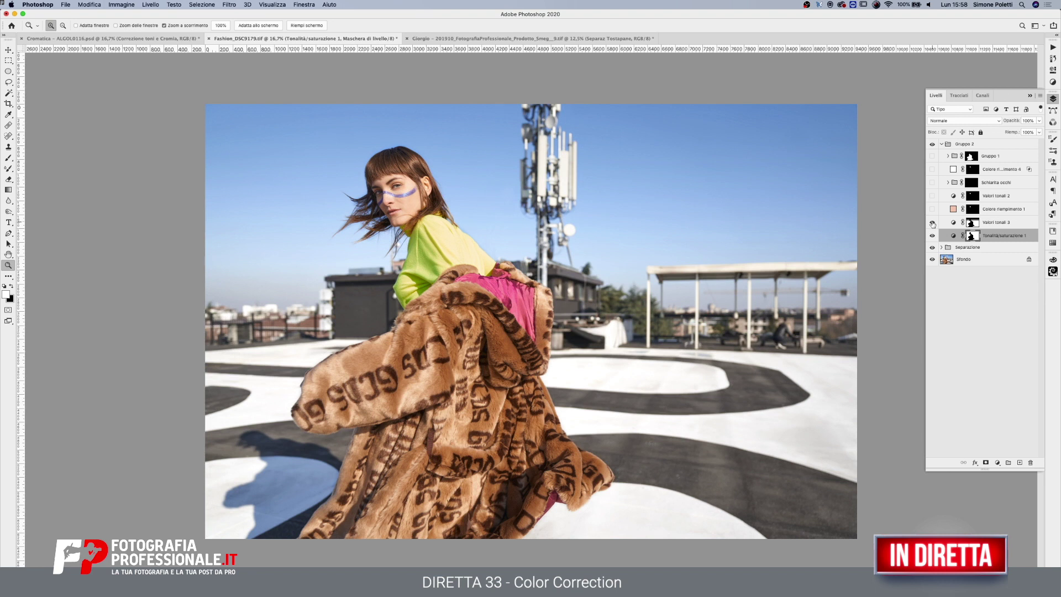
{"action": "left_click", "coordinate": [933, 224]}
{"action": "left_click", "coordinate": [933, 224]}
{"action": "left_click", "coordinate": [933, 224]}
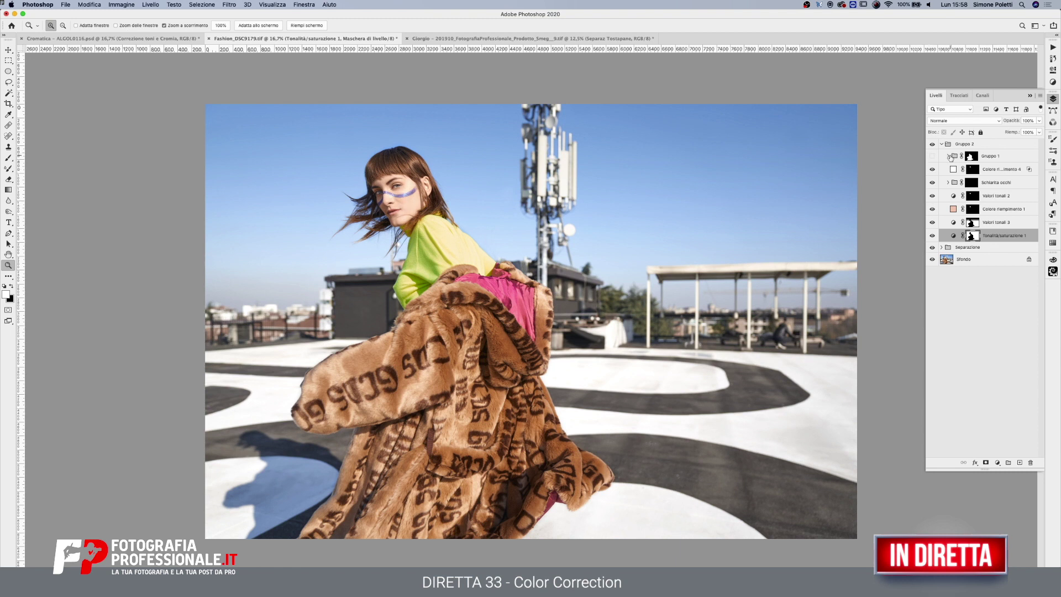
- Enable Gruppo 1, comparing shirt and coat with and without it, then collapse it
{"action": "left_click", "coordinate": [949, 156]}
{"action": "left_click", "coordinate": [932, 157]}
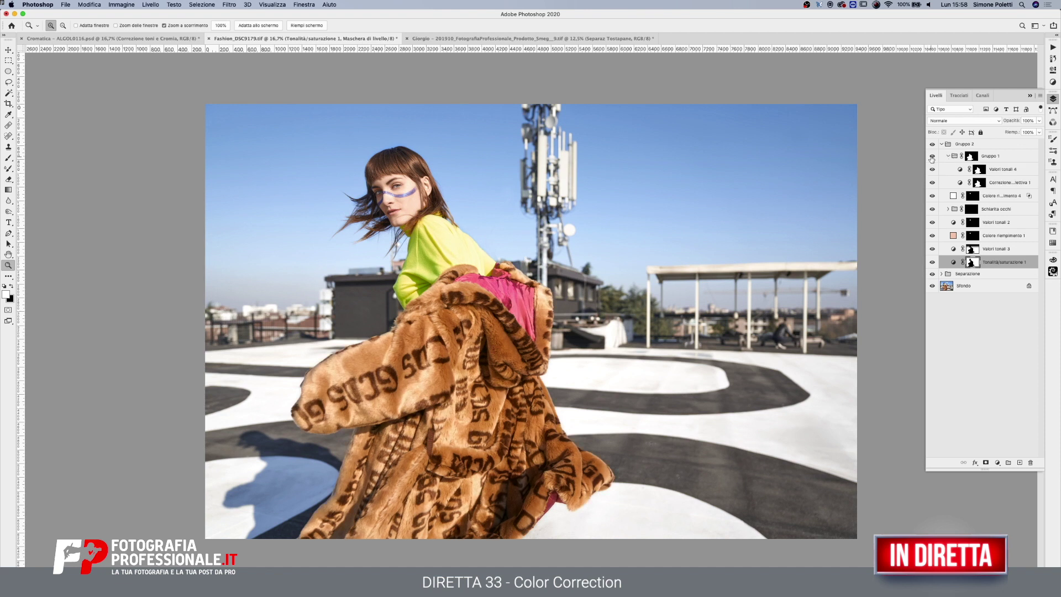
{"action": "left_click", "coordinate": [932, 157]}
{"action": "left_click", "coordinate": [931, 157]}
{"action": "left_click_drag", "start_coordinate": [465, 239], "coordinate": [475, 253]}
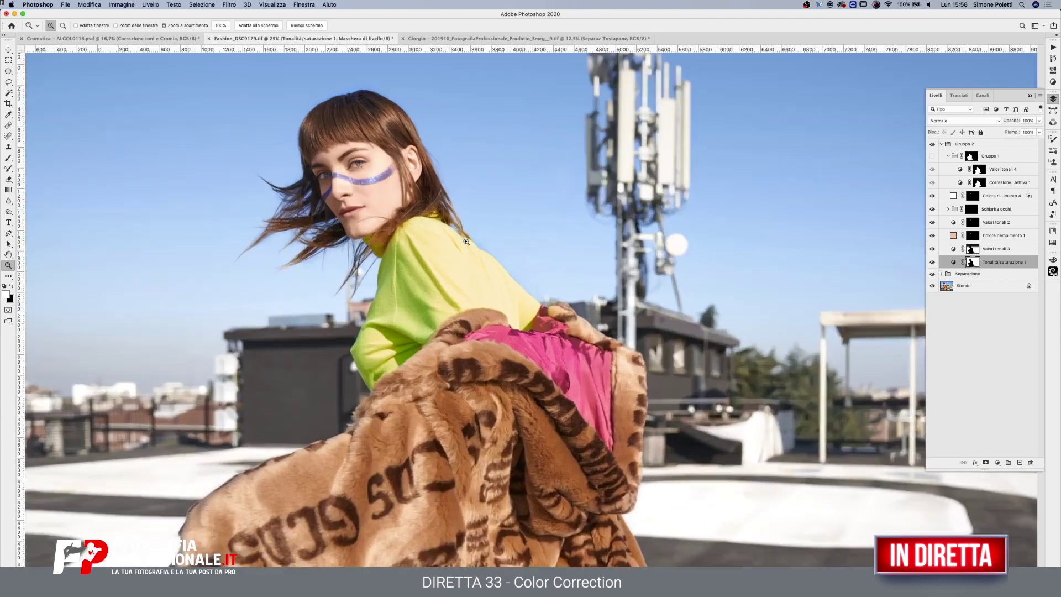
{"action": "left_click", "coordinate": [932, 157]}
{"action": "left_click", "coordinate": [486, 299], "text": "alt"}
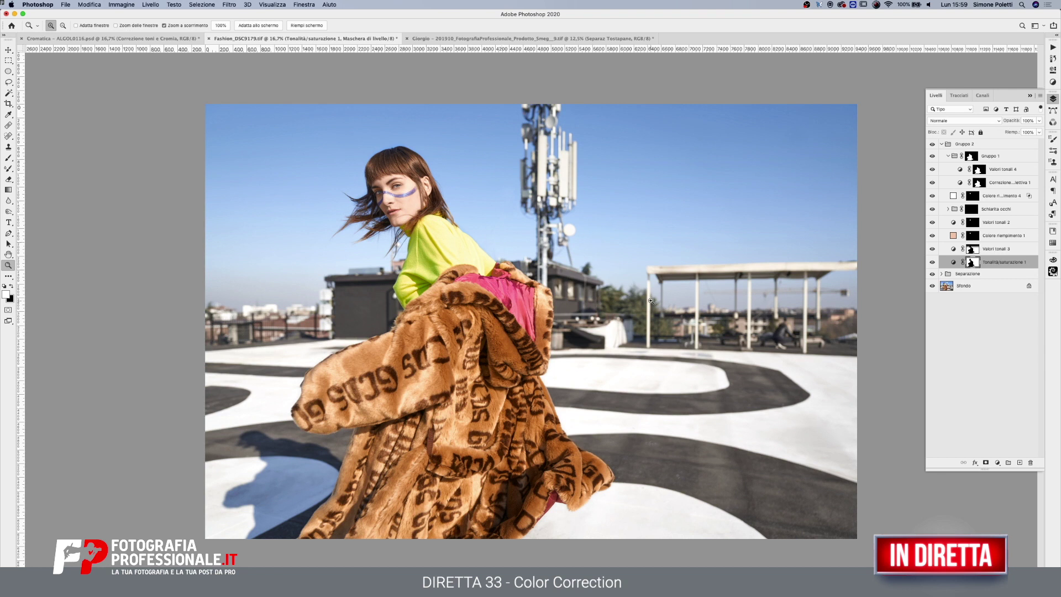
{"action": "left_click", "coordinate": [949, 157]}
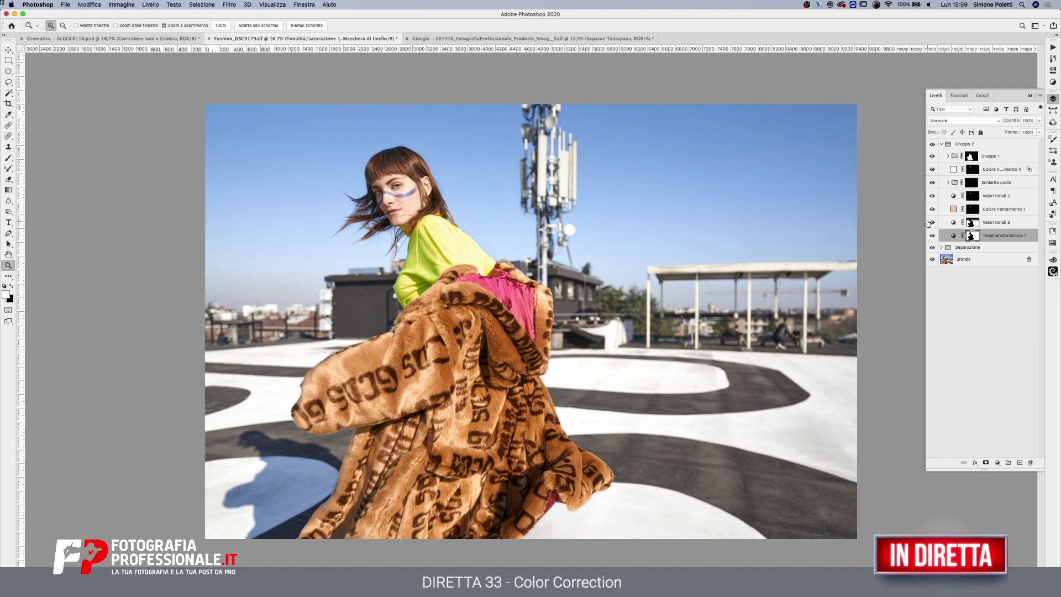
{"action": "left_click", "coordinate": [8, 103]}
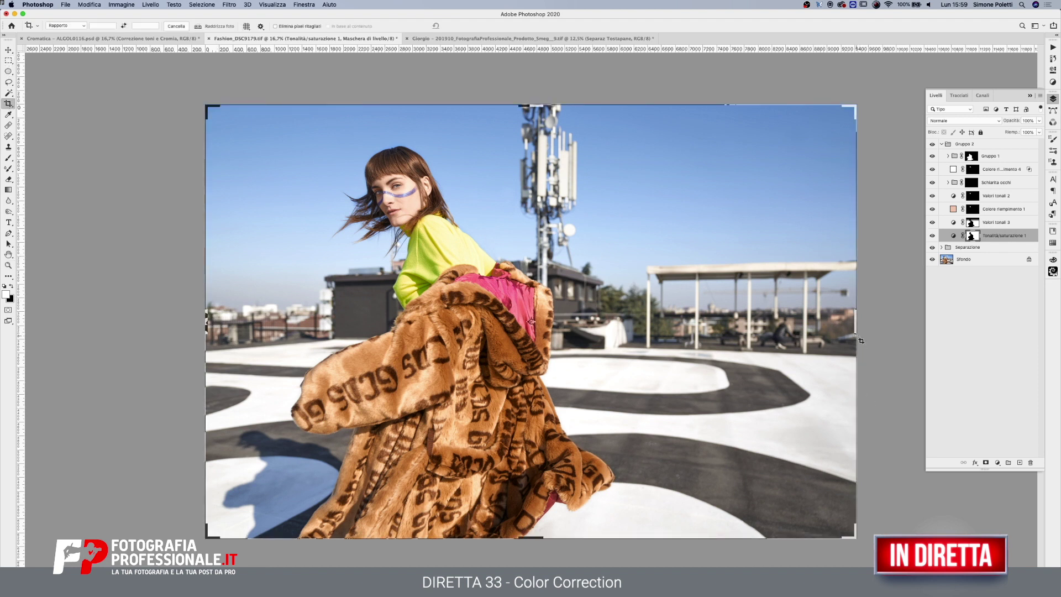
{"action": "left_click_drag", "start_coordinate": [855, 323], "coordinate": [775, 325]}
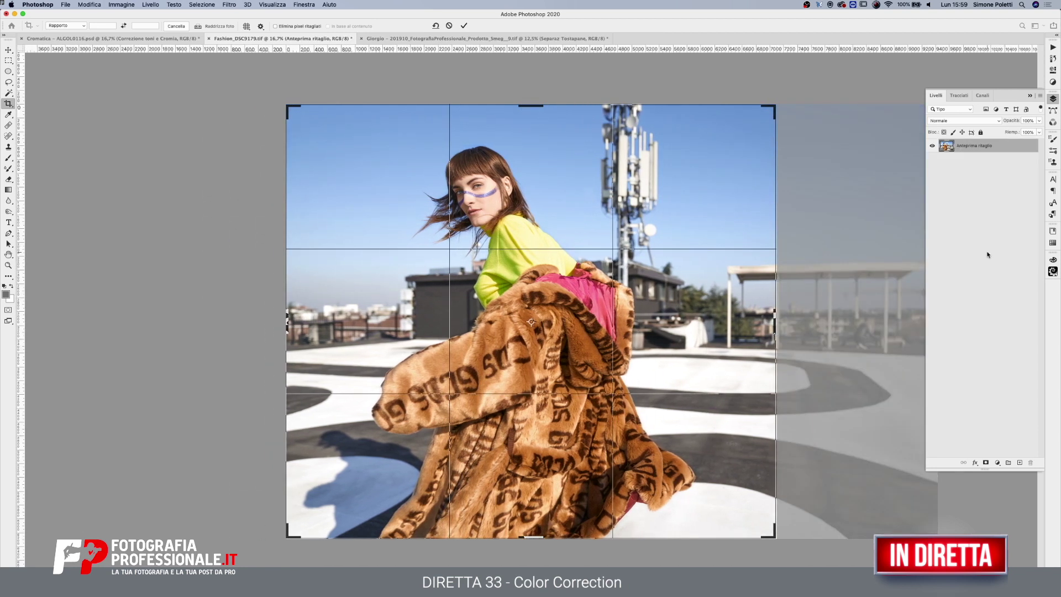
{"action": "left_click_drag", "start_coordinate": [775, 323], "coordinate": [772, 321]}
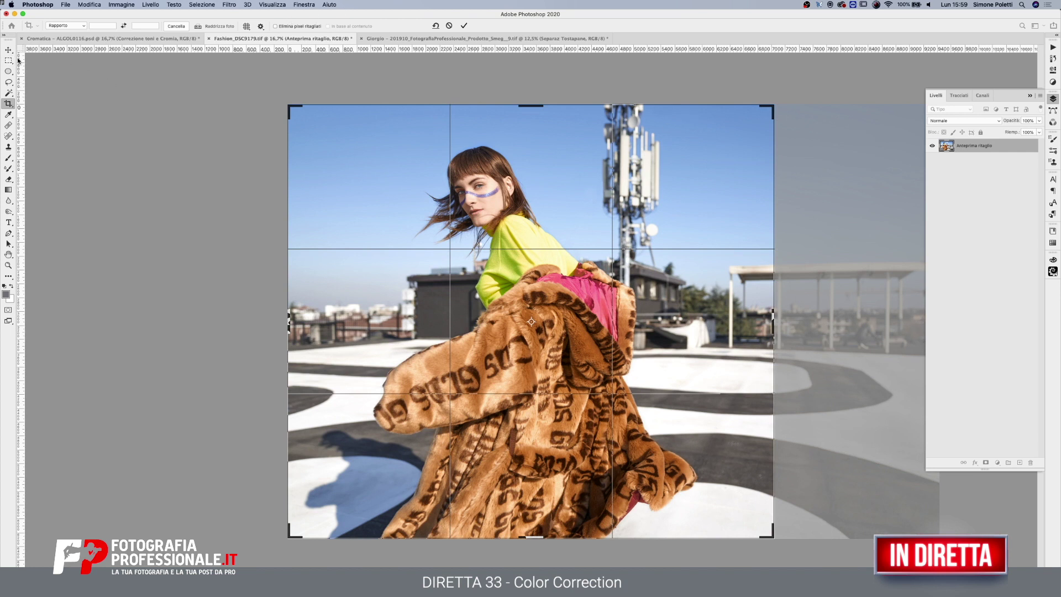
{"action": "left_click", "coordinate": [463, 27]}
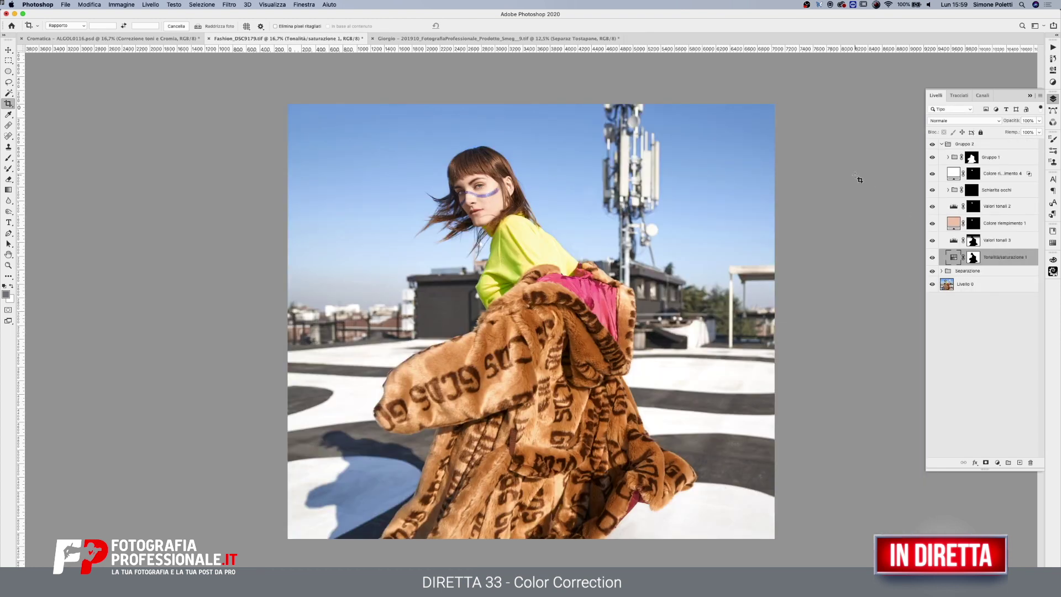
{"action": "key", "text": "ctrl+z"}
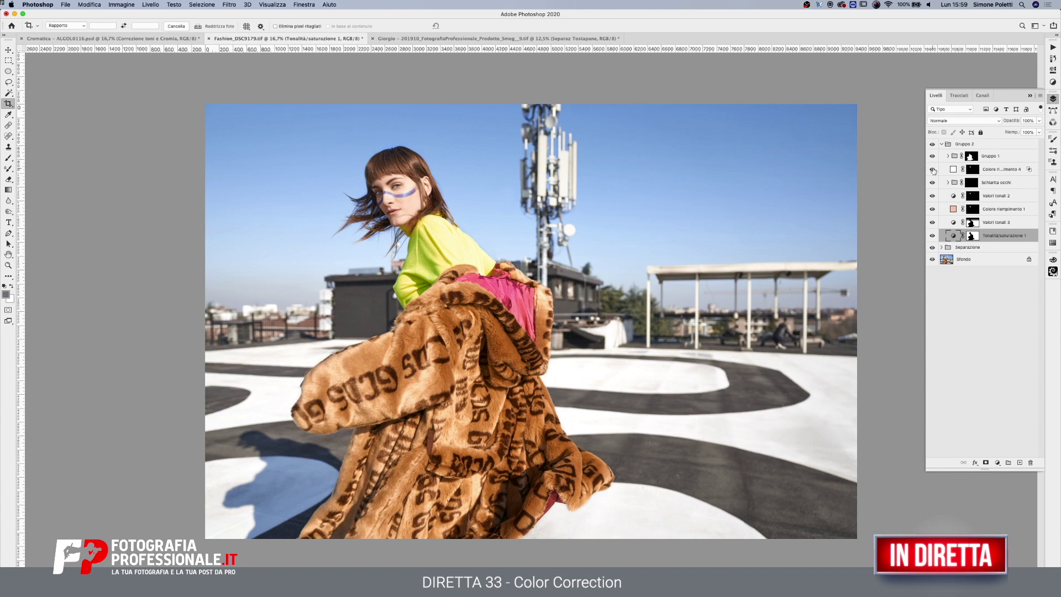
- In Tonalità/saturazione 1, further desaturate the Reds channel
{"action": "mouse_move", "coordinate": [932, 224]}
{"action": "left_mouse_down"}
{"action": "mouse_move", "coordinate": [932, 239]}
{"action": "mouse_move", "coordinate": [932, 223]}
{"action": "left_mouse_up"}
{"action": "left_click_drag", "start_coordinate": [932, 224], "coordinate": [932, 236]}
{"action": "double_click", "coordinate": [954, 235]}
{"action": "left_click", "coordinate": [945, 83]}
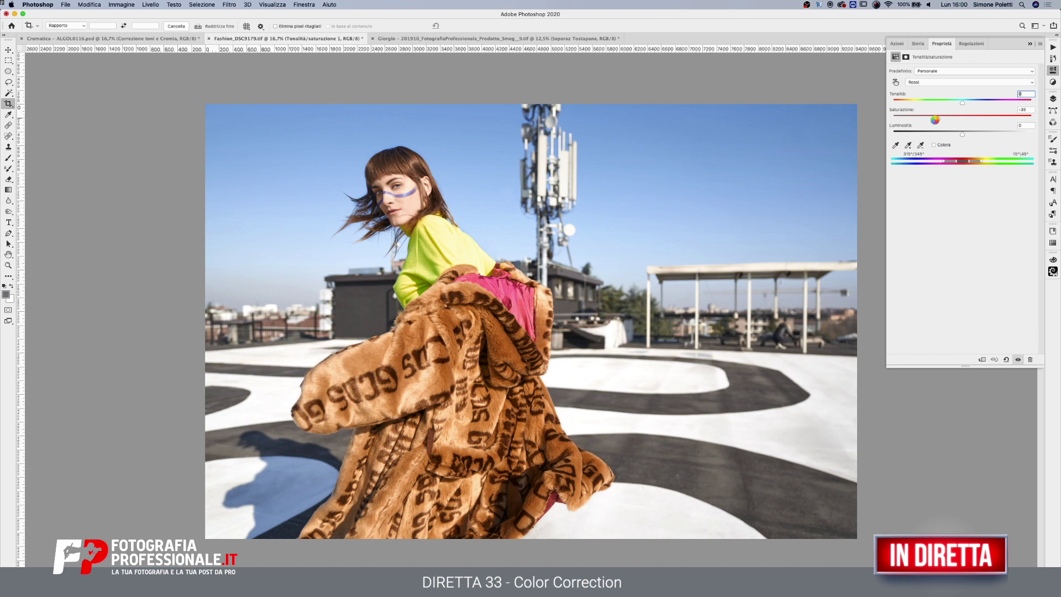
{"action": "mouse_move", "coordinate": [934, 120]}
{"action": "left_mouse_down"}
{"action": "mouse_move", "coordinate": [915, 122]}
{"action": "mouse_move", "coordinate": [933, 129]}
{"action": "left_mouse_up"}
- Reduce the Gialli (Yellows) saturation to about -37 and return to the layer stack
{"action": "left_click", "coordinate": [934, 82]}
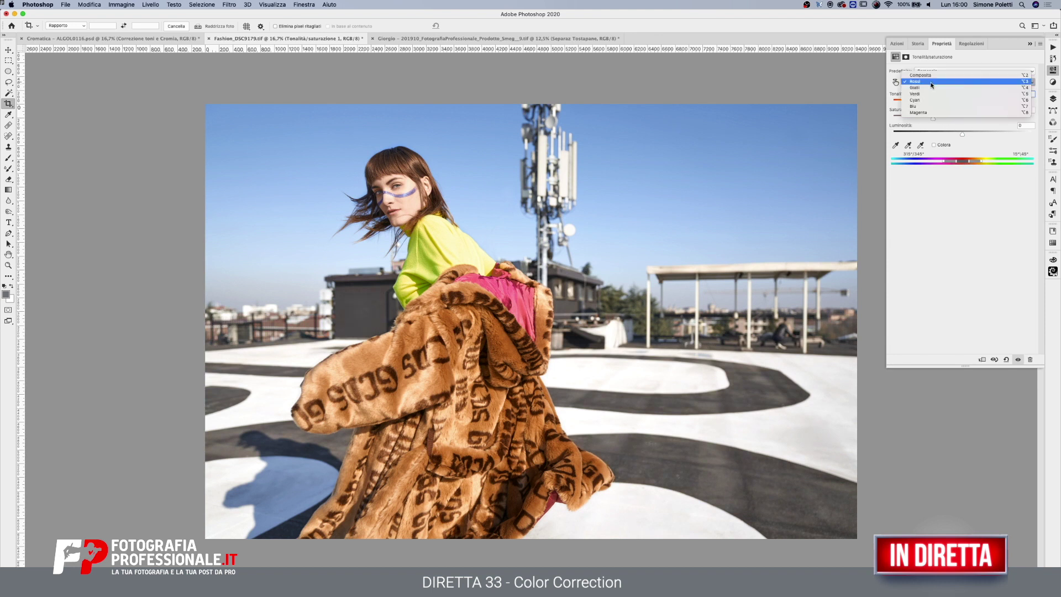
{"action": "left_click", "coordinate": [930, 91]}
{"action": "left_click_drag", "start_coordinate": [949, 119], "coordinate": [918, 120]}
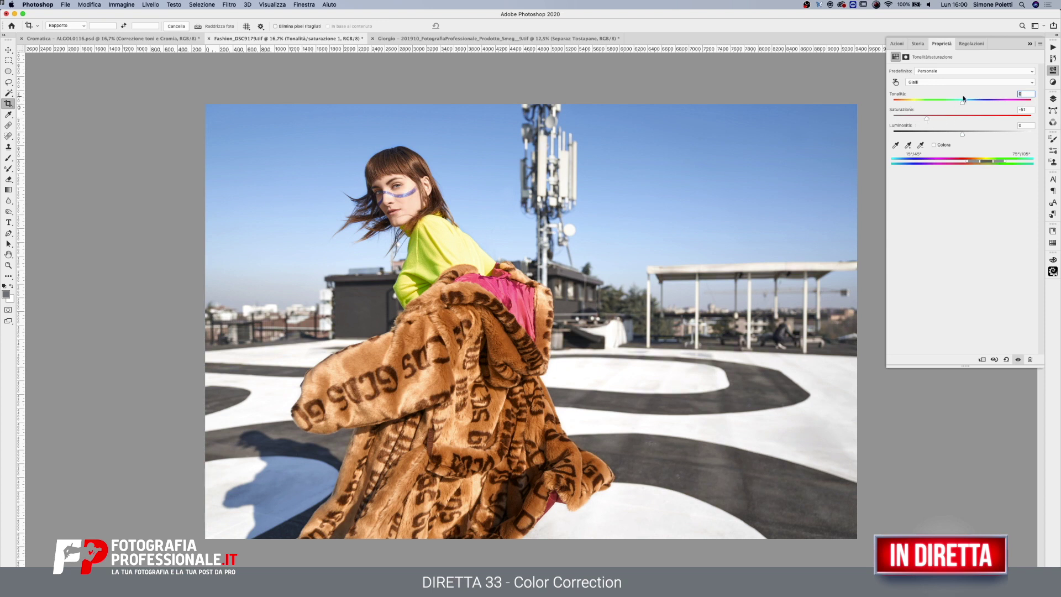
{"action": "left_click", "coordinate": [937, 119]}
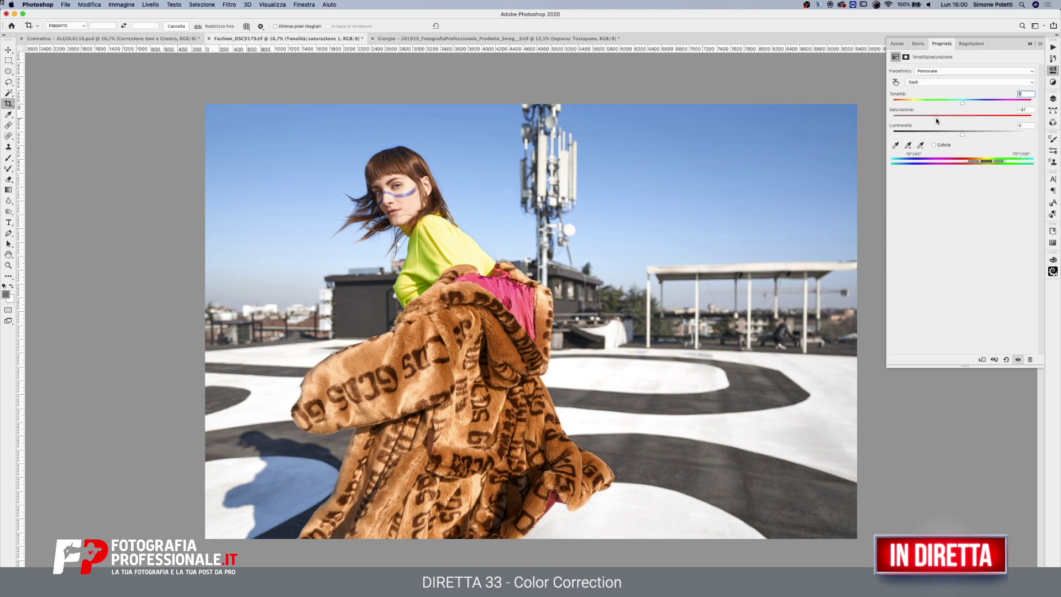
{"action": "left_click", "coordinate": [1053, 98]}
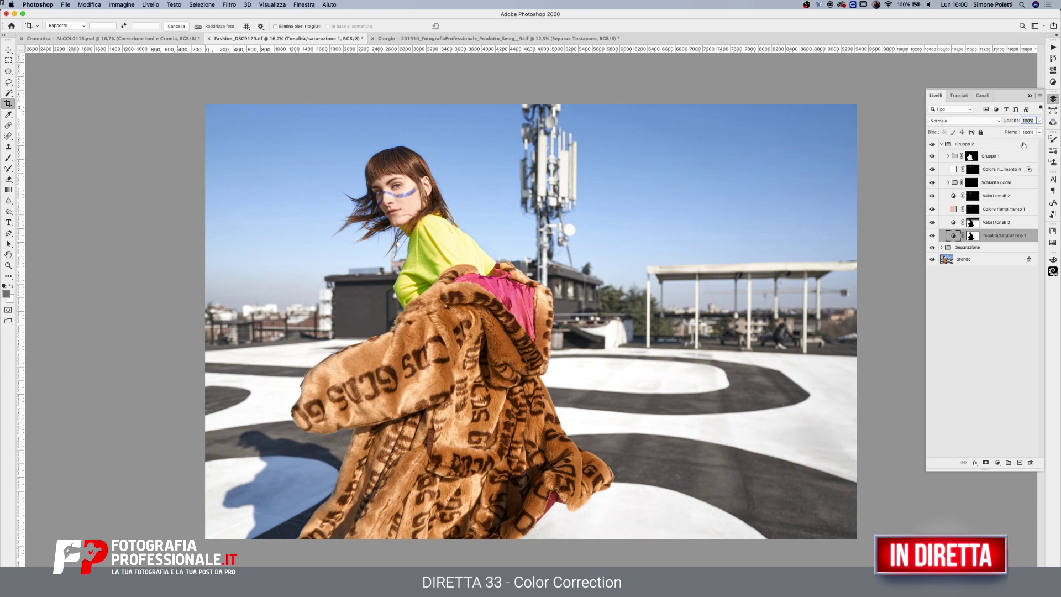
{"action": "left_click", "coordinate": [942, 144]}
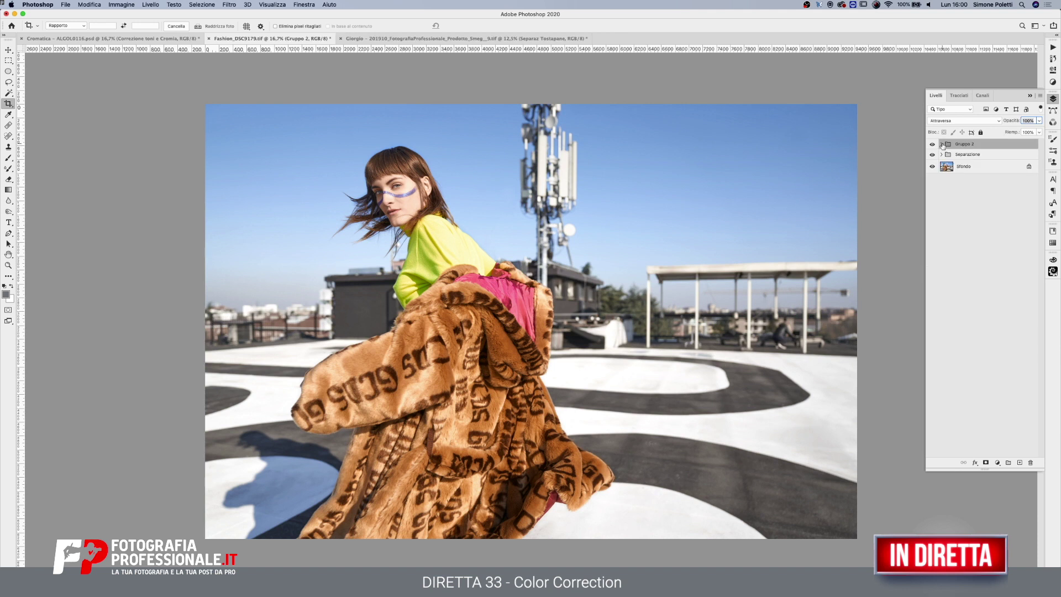
{"action": "left_click", "coordinate": [932, 145]}
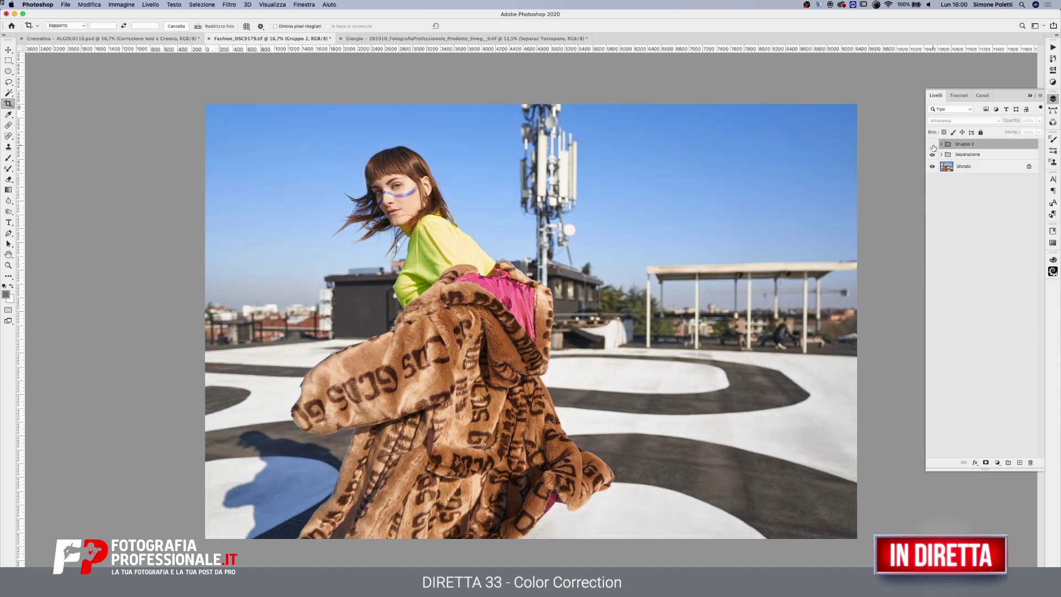
{"action": "left_click", "coordinate": [933, 145]}
{"action": "left_click", "coordinate": [933, 145]}
{"action": "left_click", "coordinate": [933, 145]}
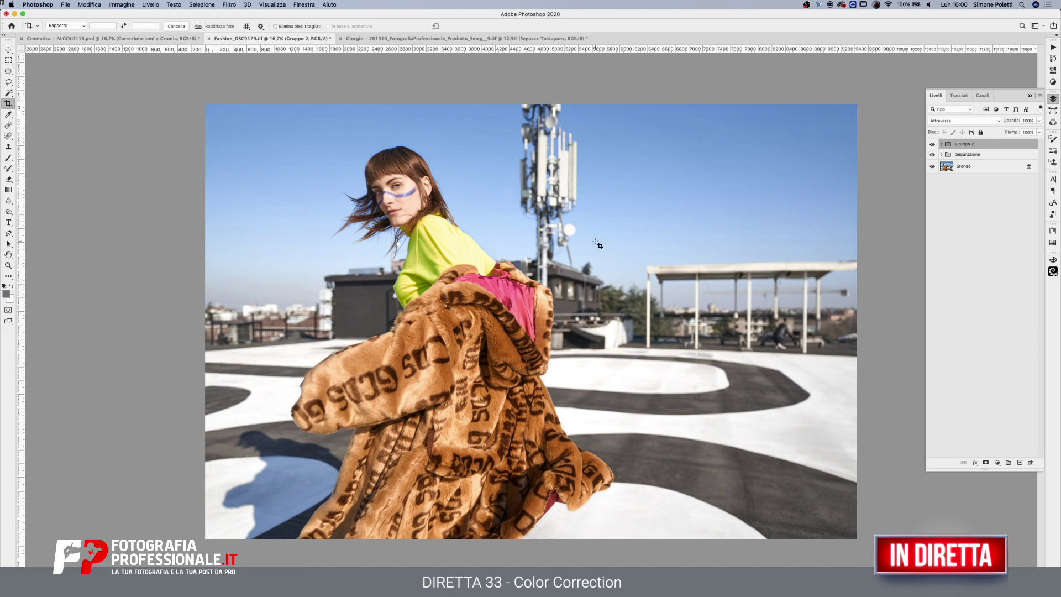
{"action": "left_click", "coordinate": [933, 144]}
{"action": "left_click", "coordinate": [933, 144]}
- On the Smeg toaster image, select the Scontorno Completo outline minus the slot, knob and button
{"action": "left_click", "coordinate": [467, 38]}
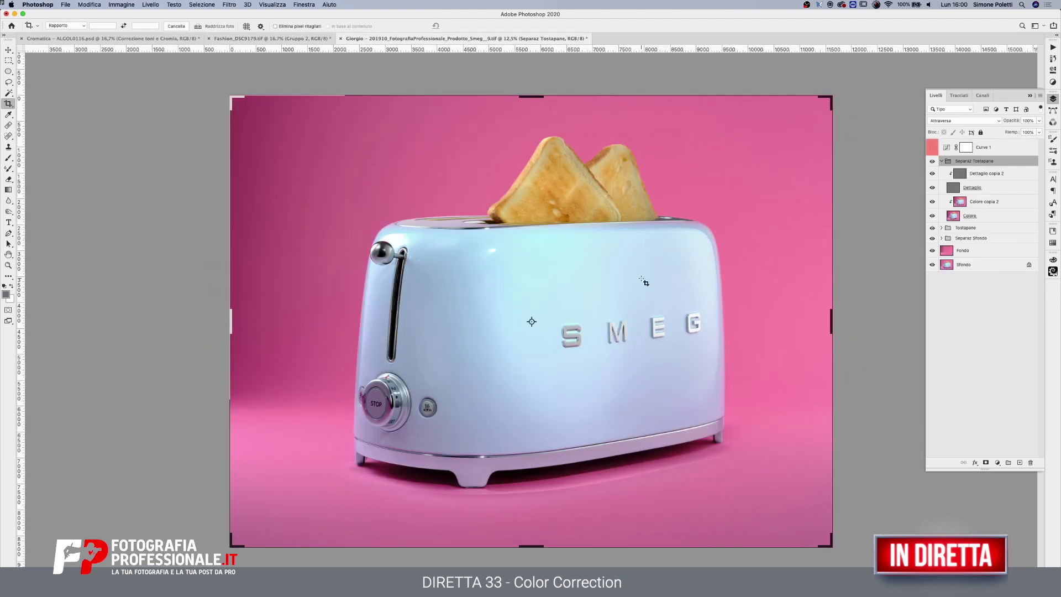
{"action": "left_click", "coordinate": [8, 61]}
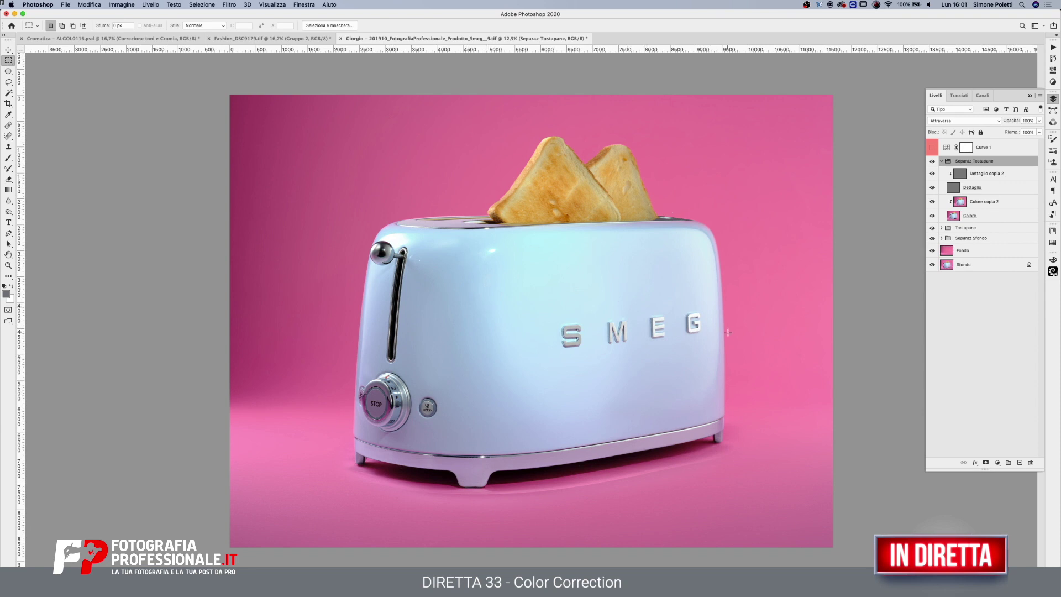
{"action": "left_click", "coordinate": [1052, 111]}
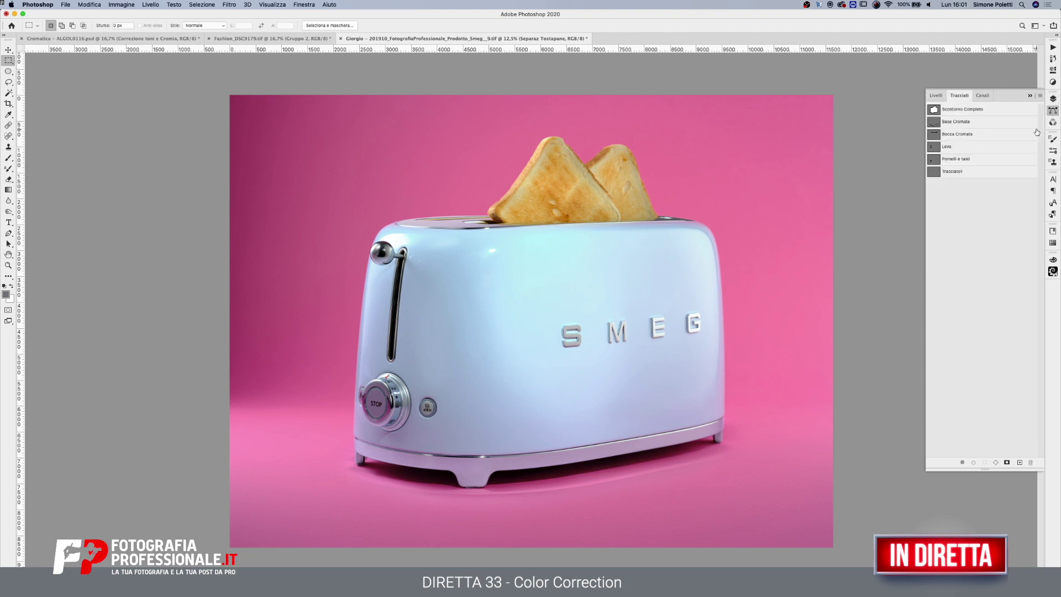
{"action": "left_click", "coordinate": [934, 110], "text": "super"}
{"action": "left_click", "coordinate": [934, 147], "text": "alt+super"}
{"action": "left_click", "coordinate": [936, 96]}
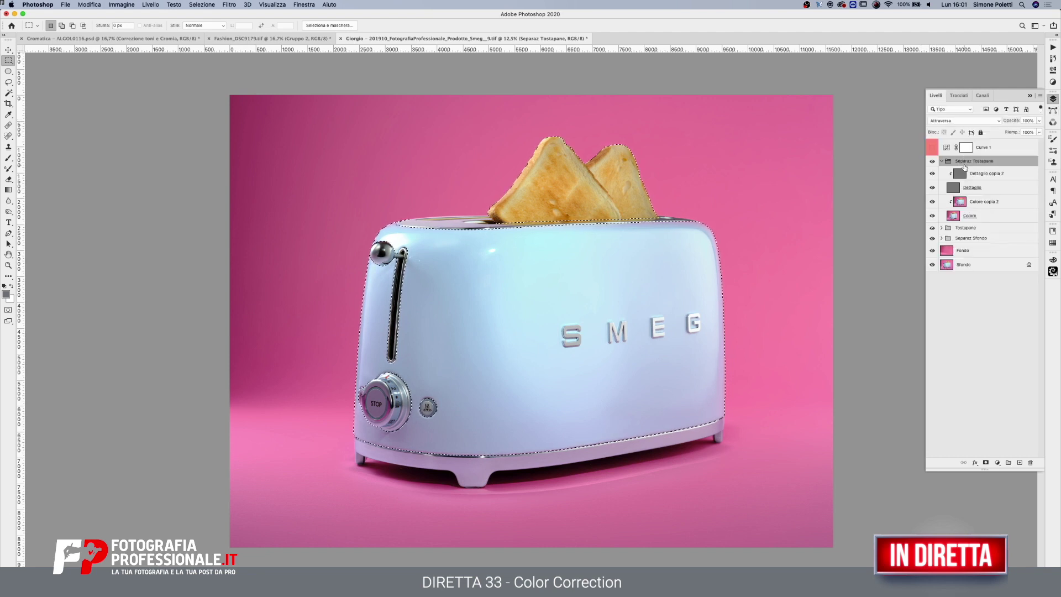
- Add a Tinta unita solid-colour fill layer over the selected toaster body
{"action": "left_click", "coordinate": [998, 463]}
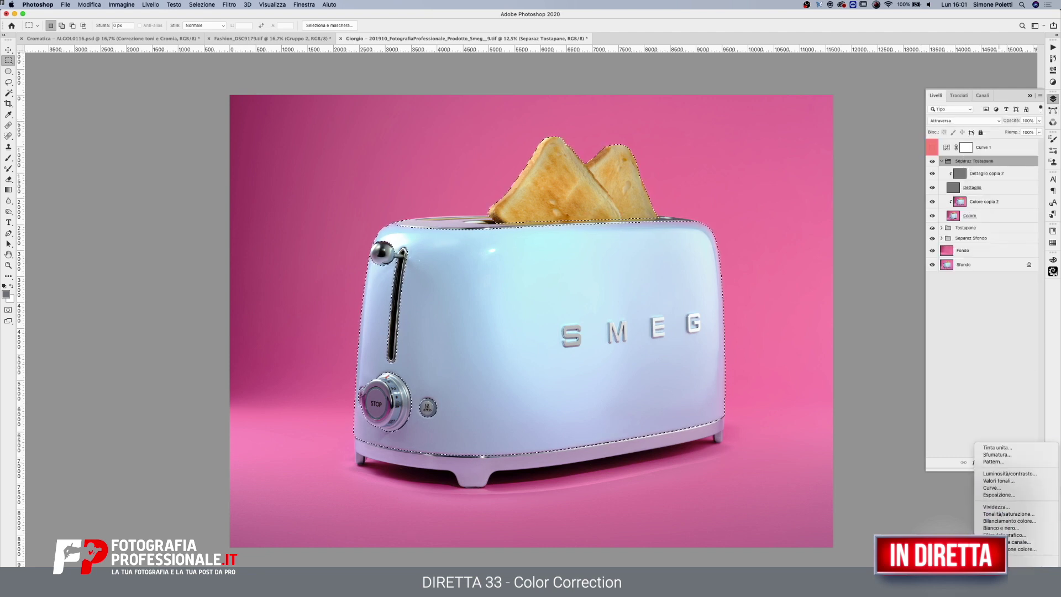
{"action": "scroll", "coordinate": [1000, 463], "scroll_direction": "down", "scroll_amount": 2}
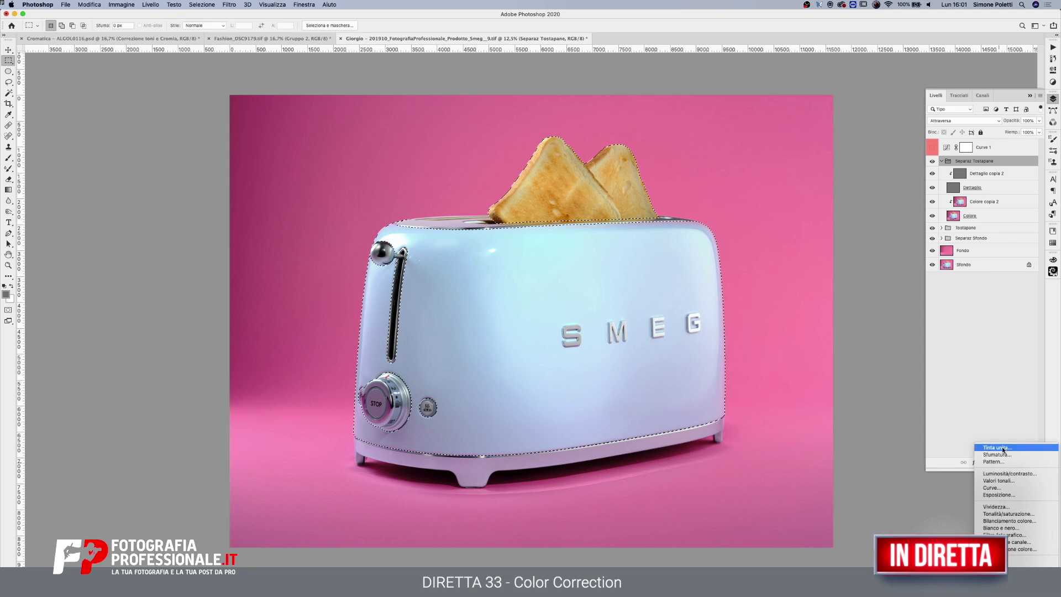
{"action": "left_click", "coordinate": [949, 448]}
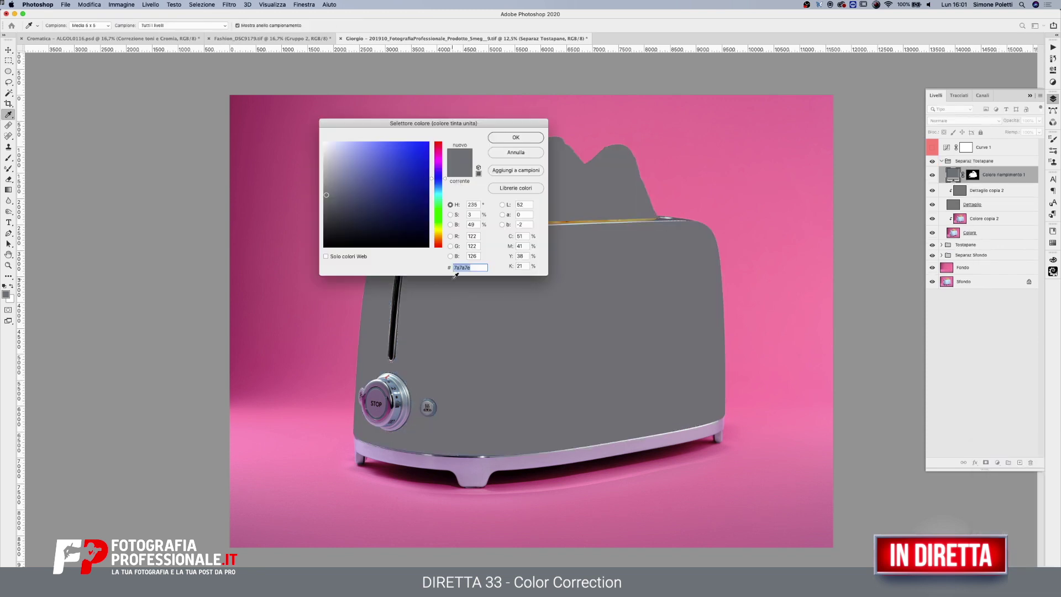
- Replace the grey fill with a Tinta unita fill in the toaster's sampled light blue
{"action": "left_click", "coordinate": [515, 153]}
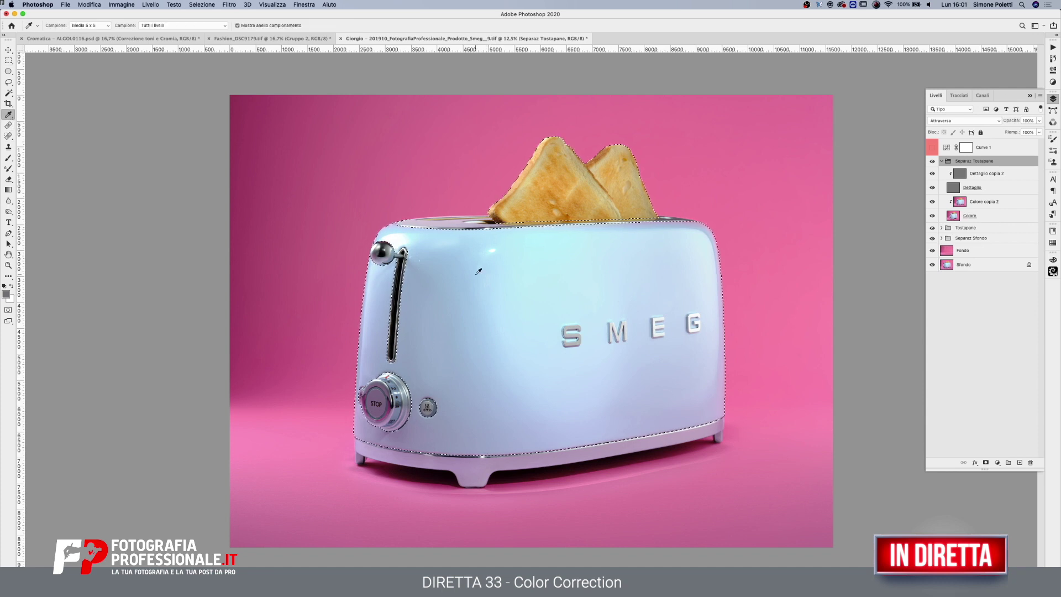
{"action": "left_click", "coordinate": [479, 324]}
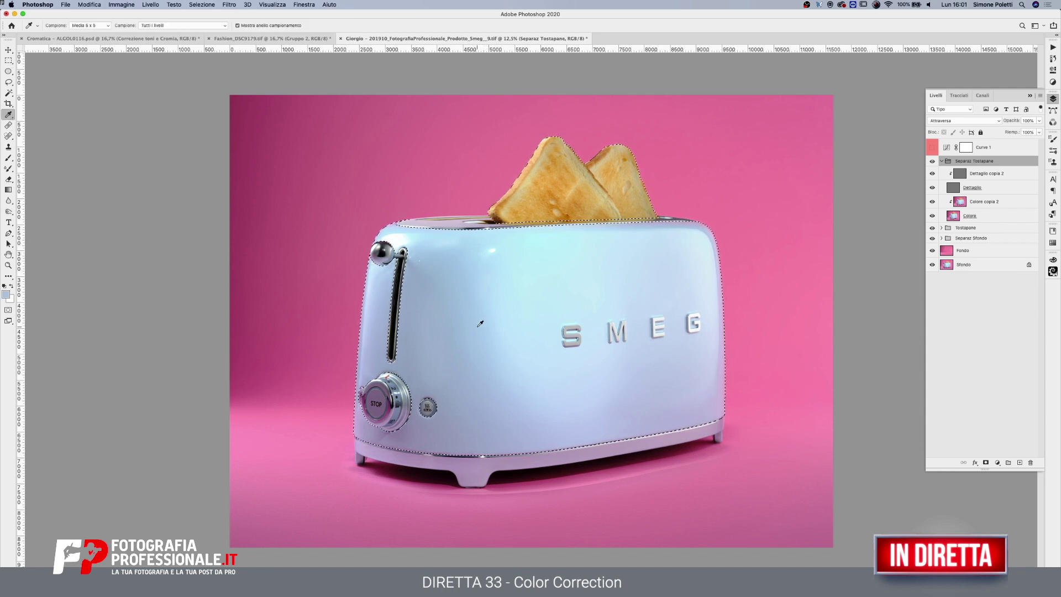
{"action": "left_click", "coordinate": [997, 463]}
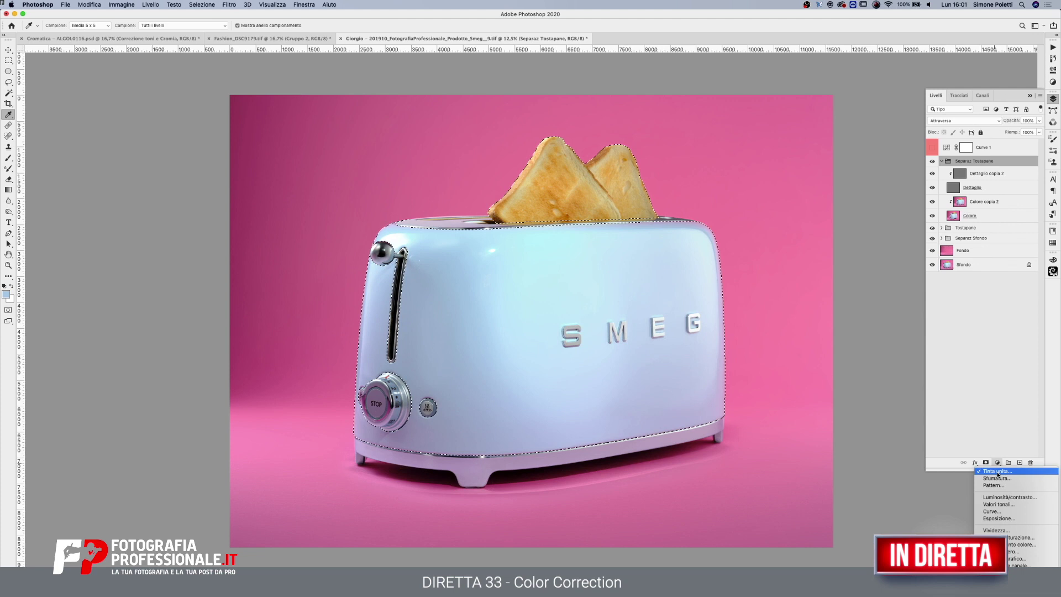
{"action": "left_click", "coordinate": [998, 471]}
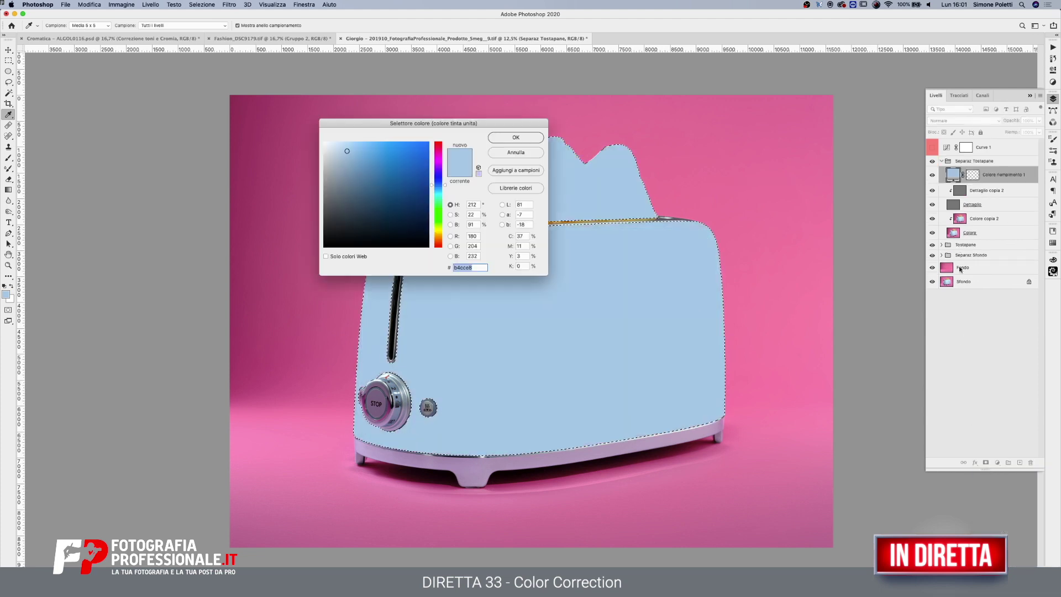
{"action": "left_click", "coordinate": [503, 138]}
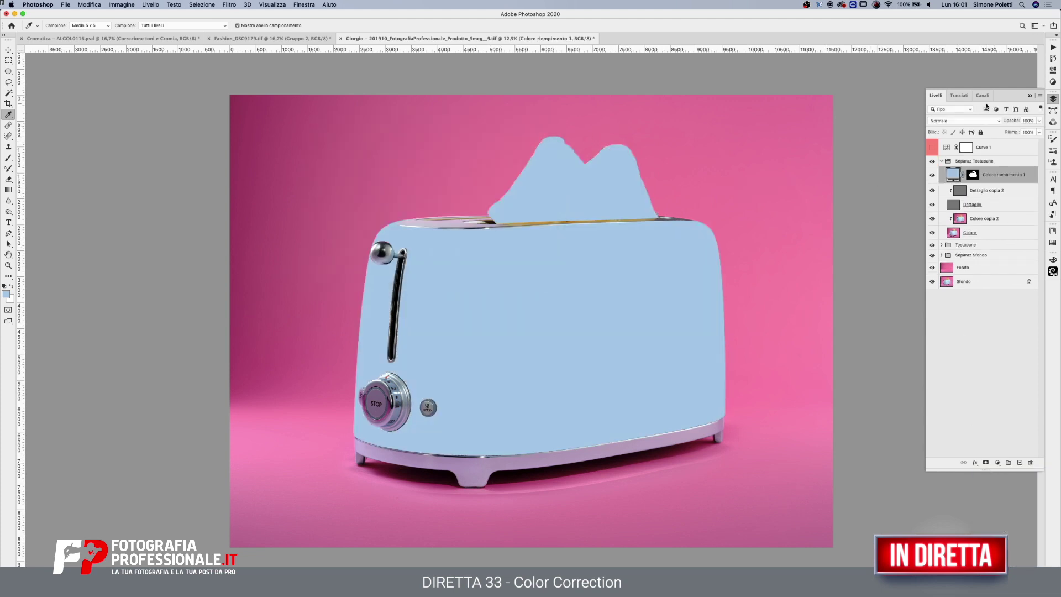
- Mask the toast slices out of the blue fill and set its blend mode to Colore
{"action": "left_click", "coordinate": [8, 82]}
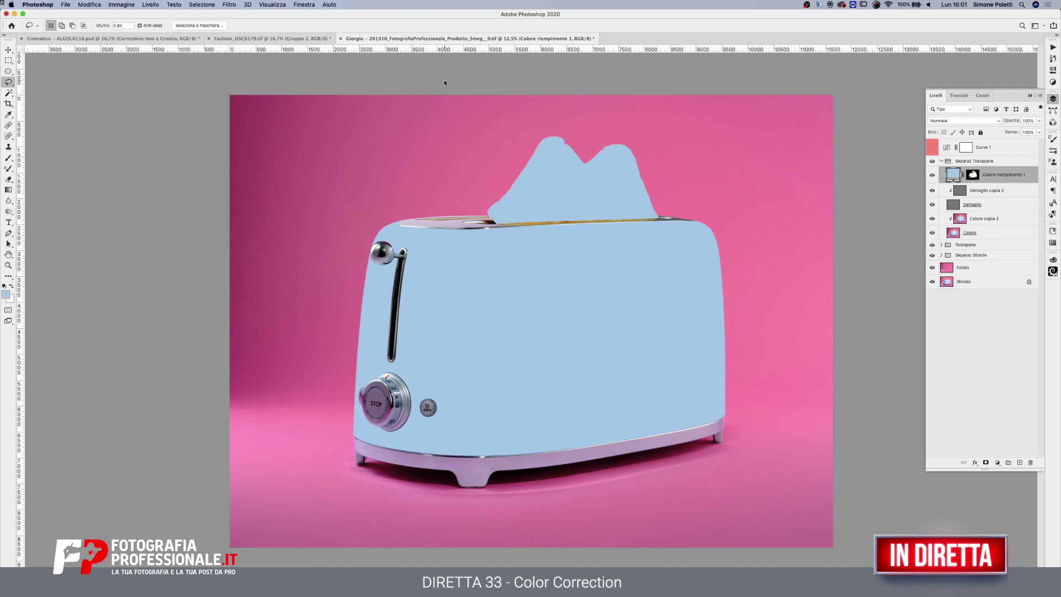
{"action": "mouse_move", "coordinate": [471, 213]}
{"action": "left_mouse_down"}
{"action": "mouse_move", "coordinate": [580, 223]}
{"action": "mouse_move", "coordinate": [674, 206]}
{"action": "mouse_move", "coordinate": [473, 211]}
{"action": "left_mouse_up"}
{"action": "left_click", "coordinate": [973, 175]}
{"action": "key", "text": "BackSpace"}
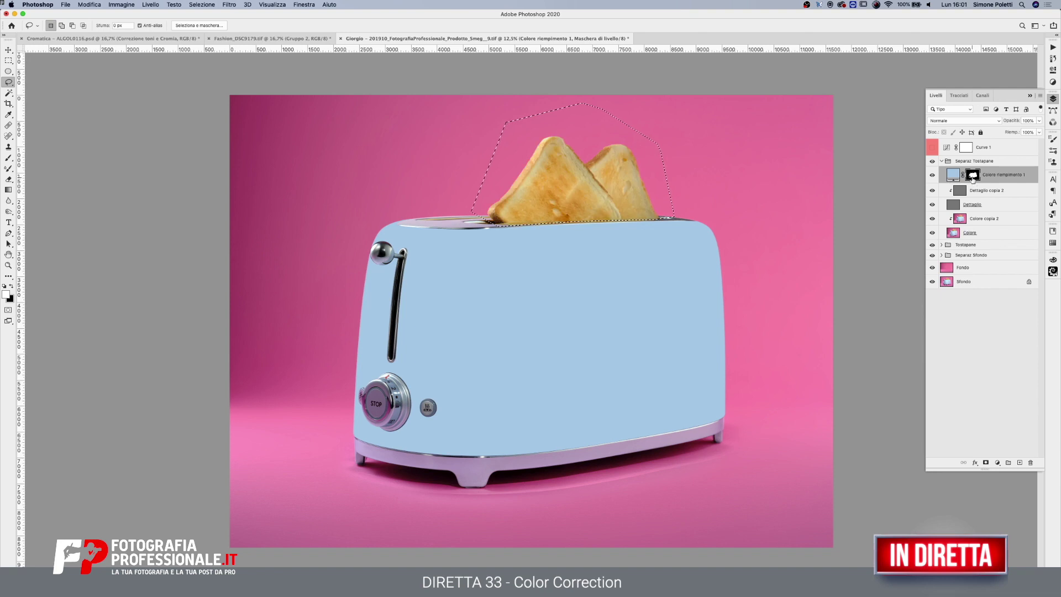
{"action": "key", "text": "super+d"}
{"action": "left_click", "coordinate": [956, 120]}
{"action": "left_click", "coordinate": [938, 300]}
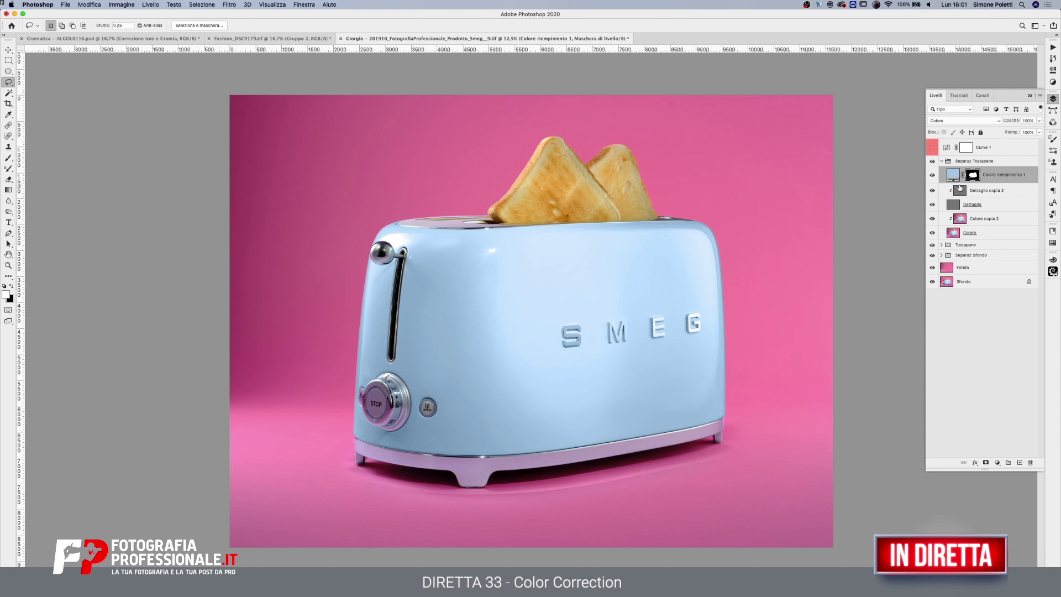
- Group the light-blue fill layer into Gruppo 3 and give the group a mask
{"action": "left_click_drag", "start_coordinate": [972, 175], "coordinate": [973, 179]}
{"action": "key", "text": "ctrl+g"}
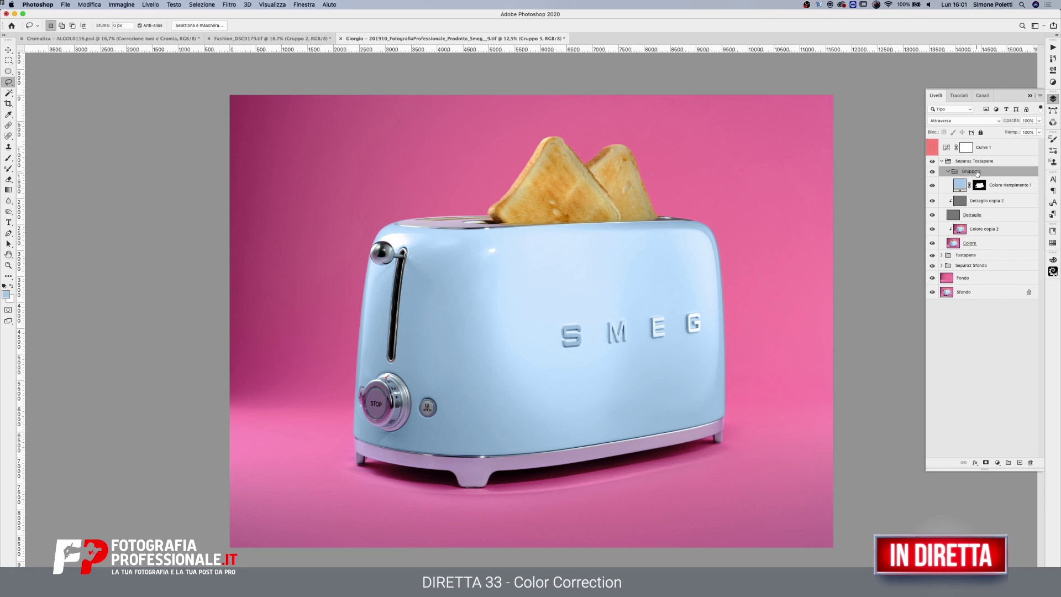
{"action": "left_click", "coordinate": [986, 462]}
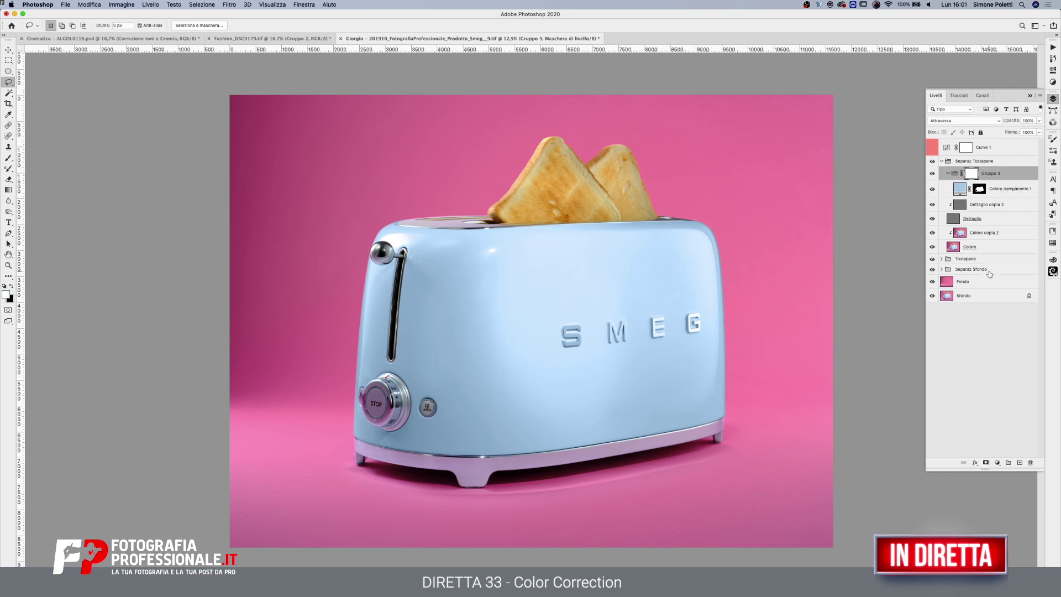
- Paint black with a large brush along the toaster's left and right edges to soften the tint
{"action": "left_click", "coordinate": [10, 158]}
{"action": "key", "text": "x"}
{"action": "left_click_drag", "start_coordinate": [747, 331], "coordinate": [785, 324]}
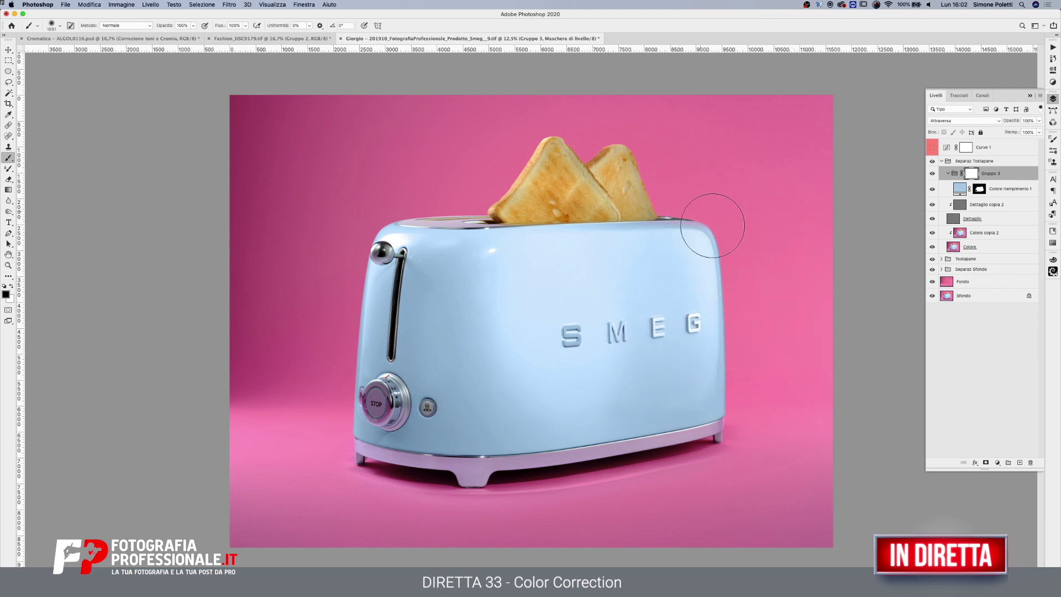
{"action": "mouse_move", "coordinate": [737, 315]}
{"action": "left_mouse_down"}
{"action": "mouse_move", "coordinate": [729, 413]}
{"action": "mouse_move", "coordinate": [601, 561]}
{"action": "left_mouse_up"}
{"action": "left_click_drag", "start_coordinate": [398, 232], "coordinate": [366, 471]}
- Return to the Fashion_DSC9179 portrait and expand Gruppo 2 to show its layers
{"action": "left_click", "coordinate": [241, 39]}
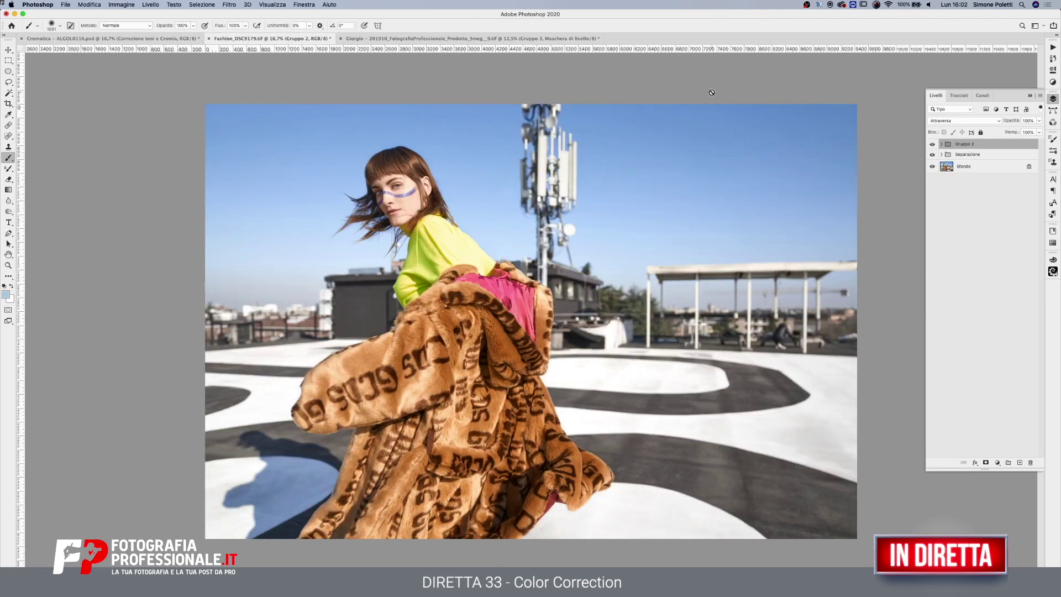
{"action": "left_click", "coordinate": [941, 143]}
{"action": "left_click", "coordinate": [990, 226]}
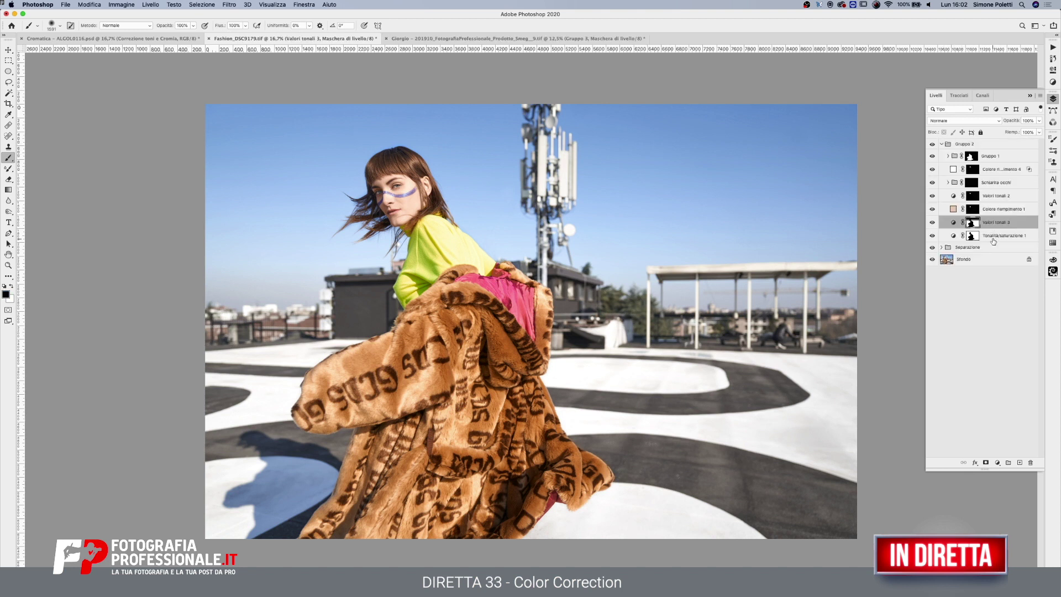
{"action": "left_click", "coordinate": [992, 238]}
- Compare the portrait with and without Valori tonali 3, leaving it switched on
{"action": "left_click", "coordinate": [932, 223]}
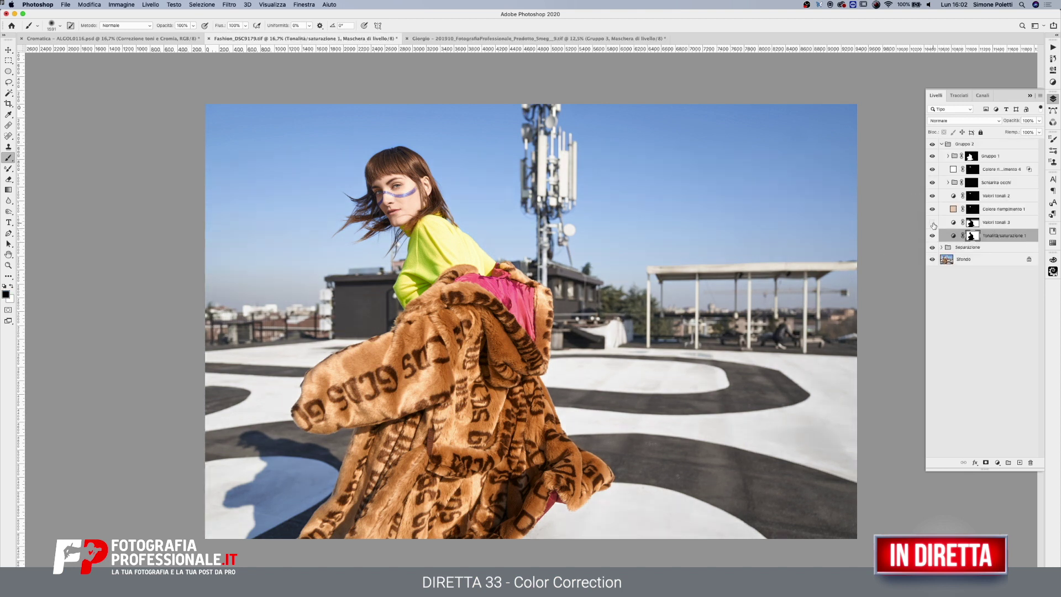
{"action": "left_click", "coordinate": [932, 222]}
{"action": "left_click", "coordinate": [932, 223]}
{"action": "left_click", "coordinate": [932, 223]}
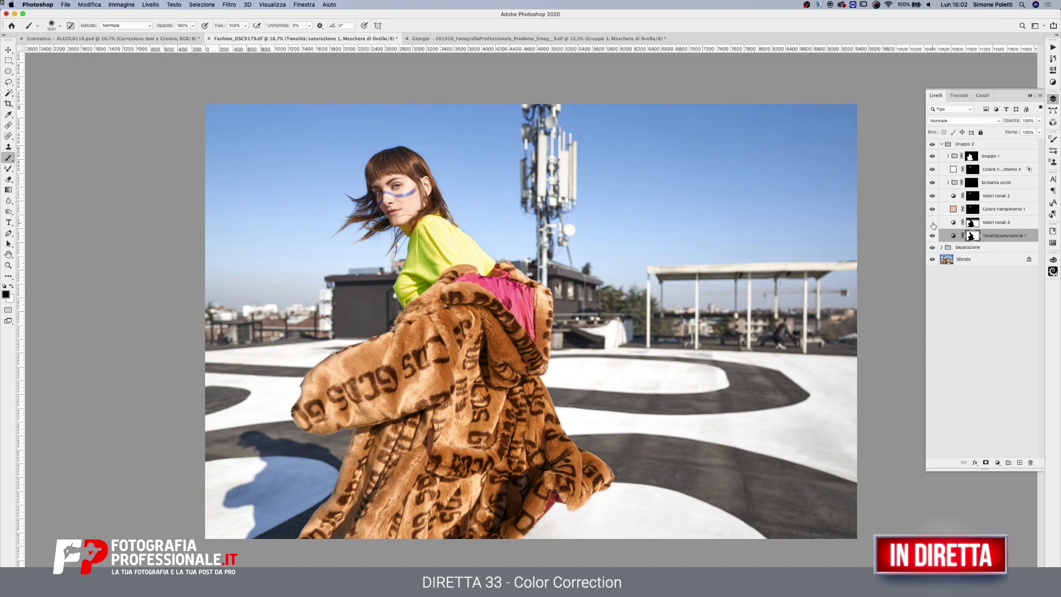
{"action": "left_click", "coordinate": [932, 223]}
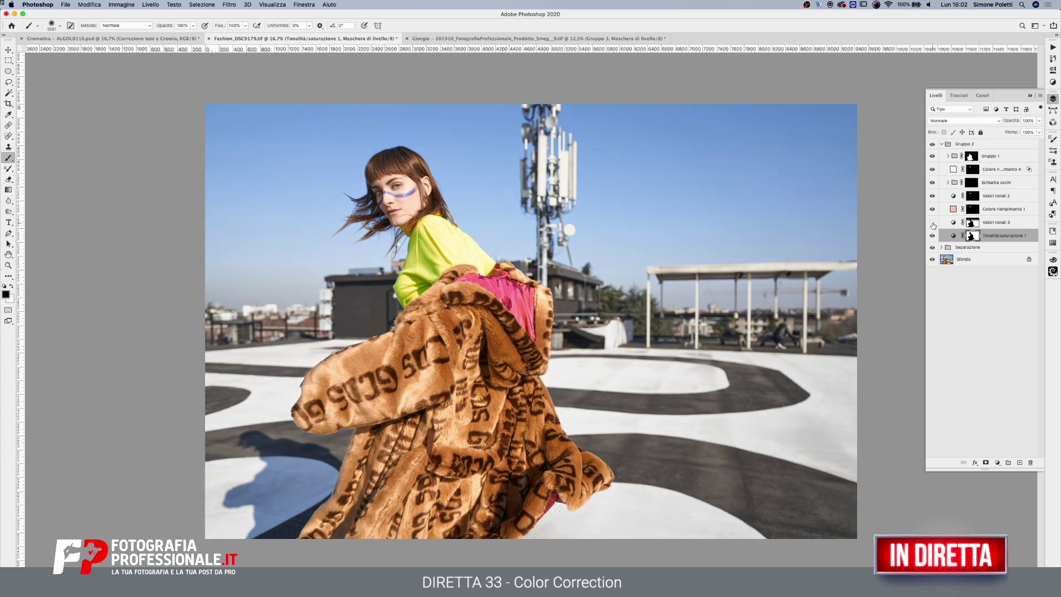
{"action": "left_click", "coordinate": [932, 223]}
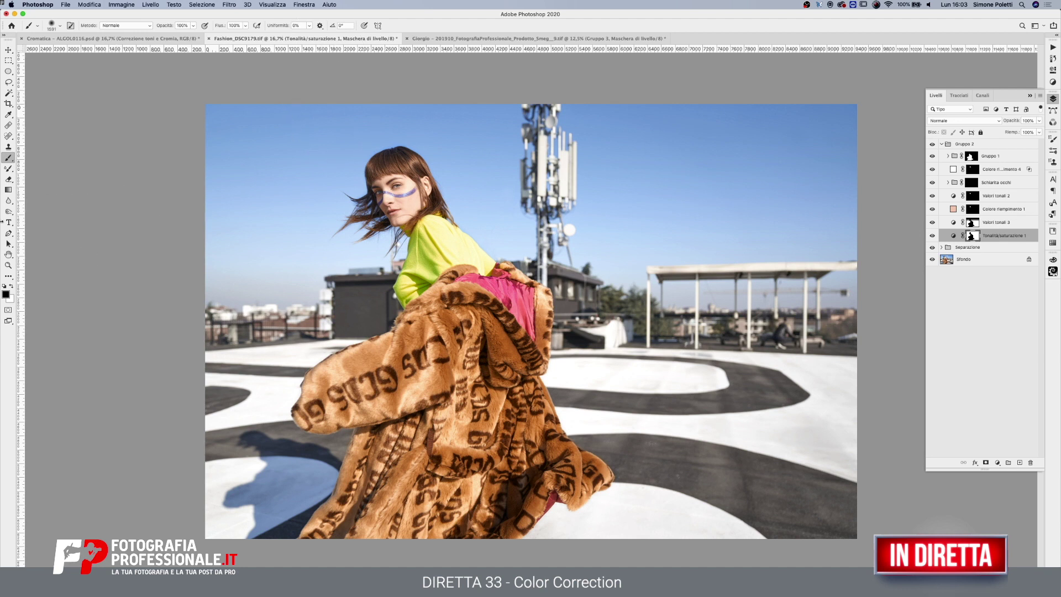
- Zoom into the fashion photo, then bring up the SMEG toaster document
{"action": "key", "text": "z"}
{"action": "left_click", "coordinate": [531, 296]}
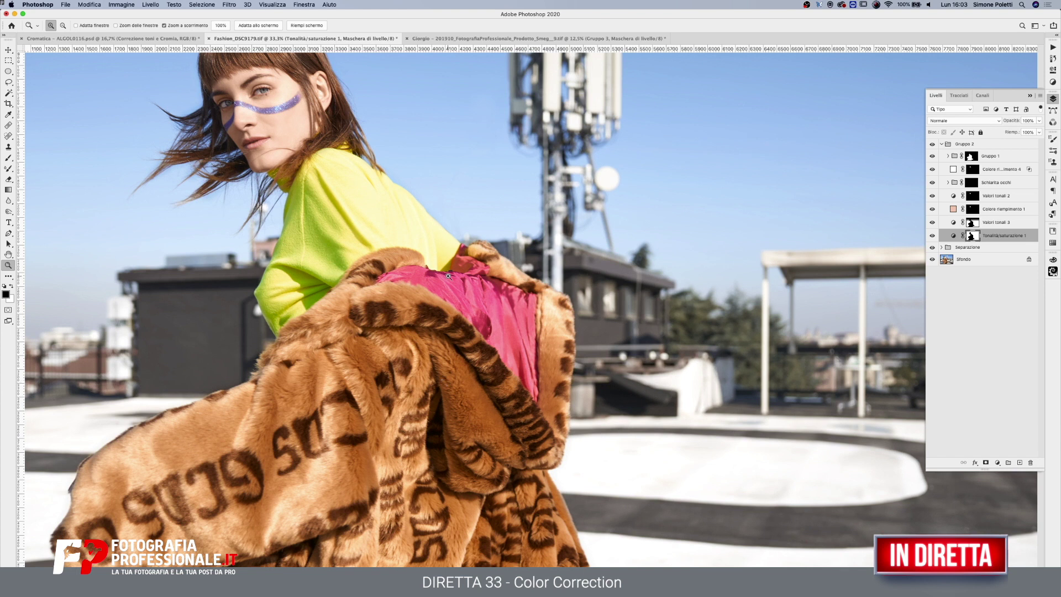
{"action": "left_click", "coordinate": [407, 37]}
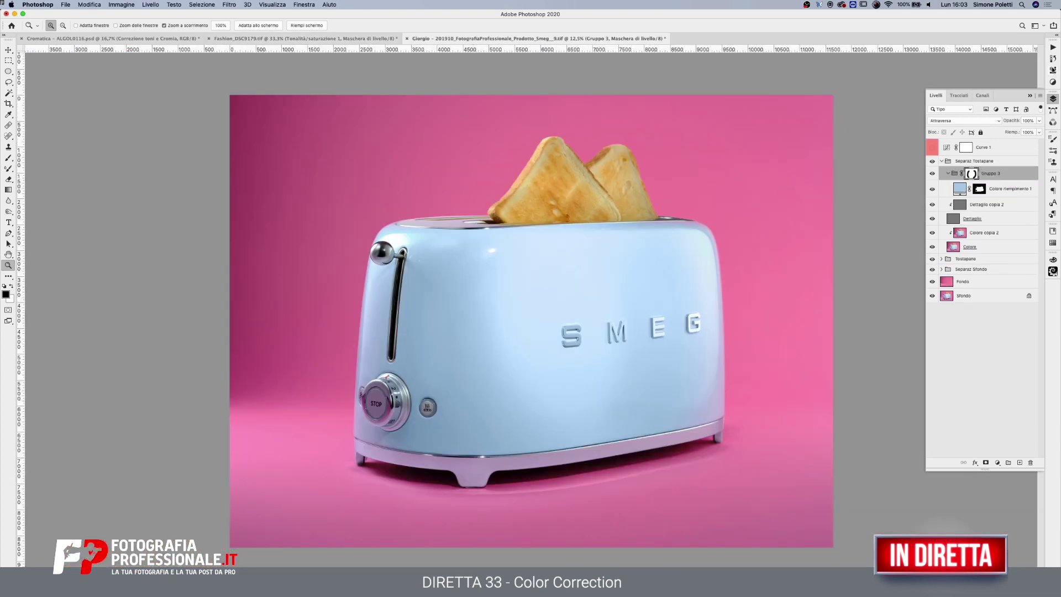
- Revert History to the 'Nuovo livello colore riempimento' state and select the blue fill's mask
{"action": "left_click", "coordinate": [1053, 58]}
{"action": "scroll", "coordinate": [967, 335], "scroll_direction": "down", "scroll_amount": 1}
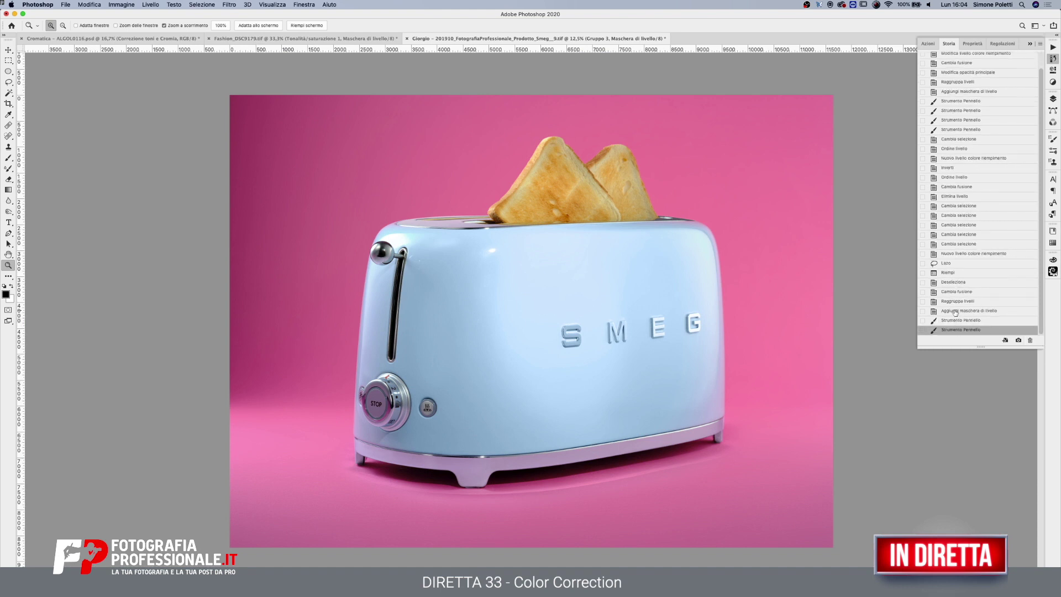
{"action": "left_click", "coordinate": [950, 254]}
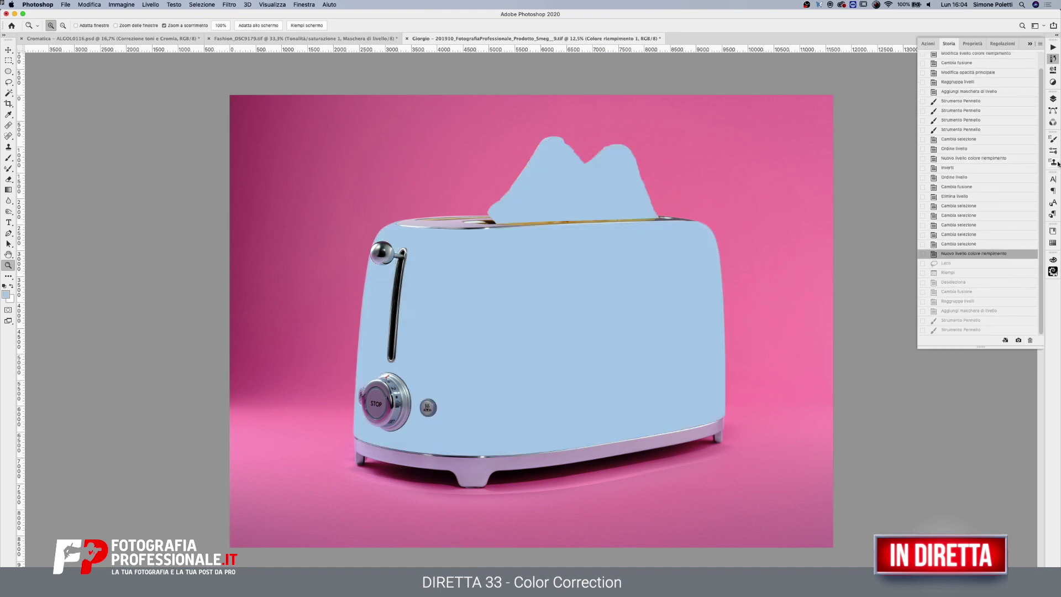
{"action": "left_click", "coordinate": [1053, 100]}
{"action": "left_click", "coordinate": [973, 175]}
- Lasso the toast slices, clear them from the fill mask, and set the fill to Colore blend mode
{"action": "key", "text": "l"}
{"action": "mouse_move", "coordinate": [478, 212]}
{"action": "left_mouse_down"}
{"action": "mouse_move", "coordinate": [569, 227]}
{"action": "mouse_move", "coordinate": [678, 222]}
{"action": "left_mouse_up"}
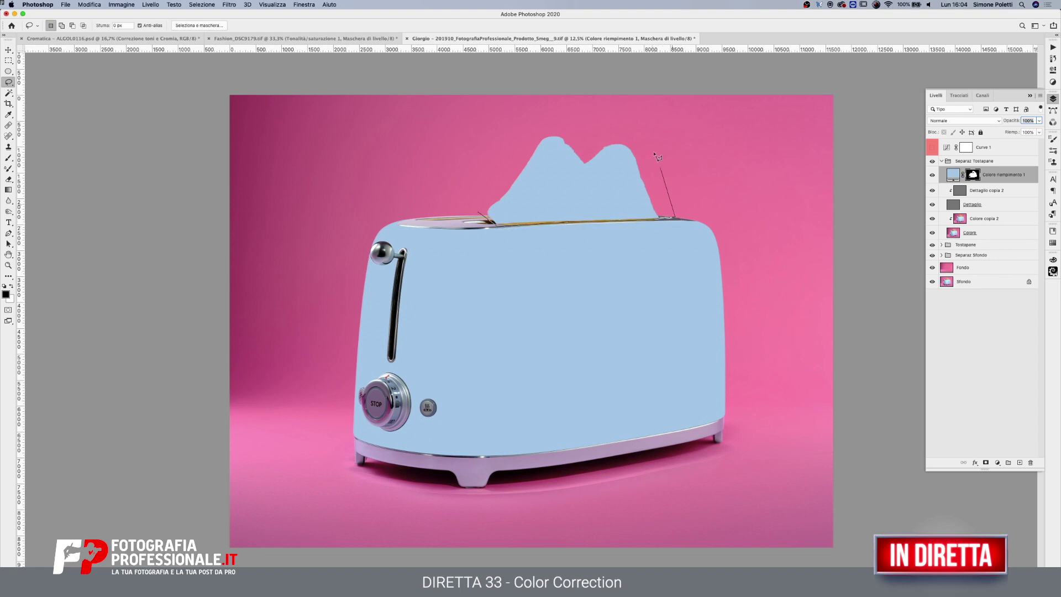
{"action": "left_click_drag", "start_coordinate": [678, 222], "coordinate": [477, 167]}
{"action": "key", "text": "alt"}
{"action": "key", "text": "alt+BackSpace"}
{"action": "key", "text": "super+d"}
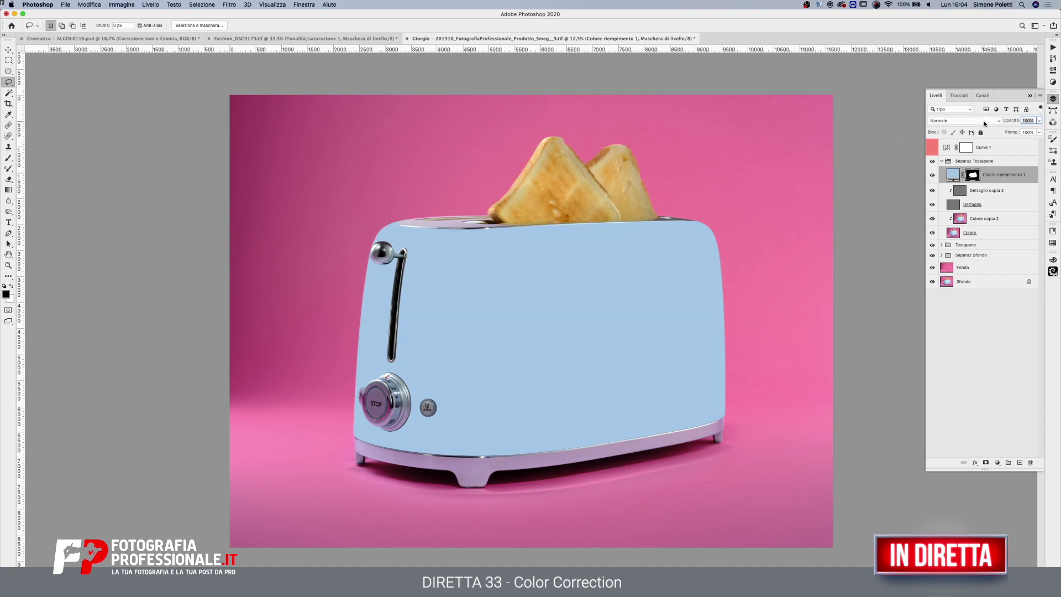
{"action": "left_click", "coordinate": [986, 120]}
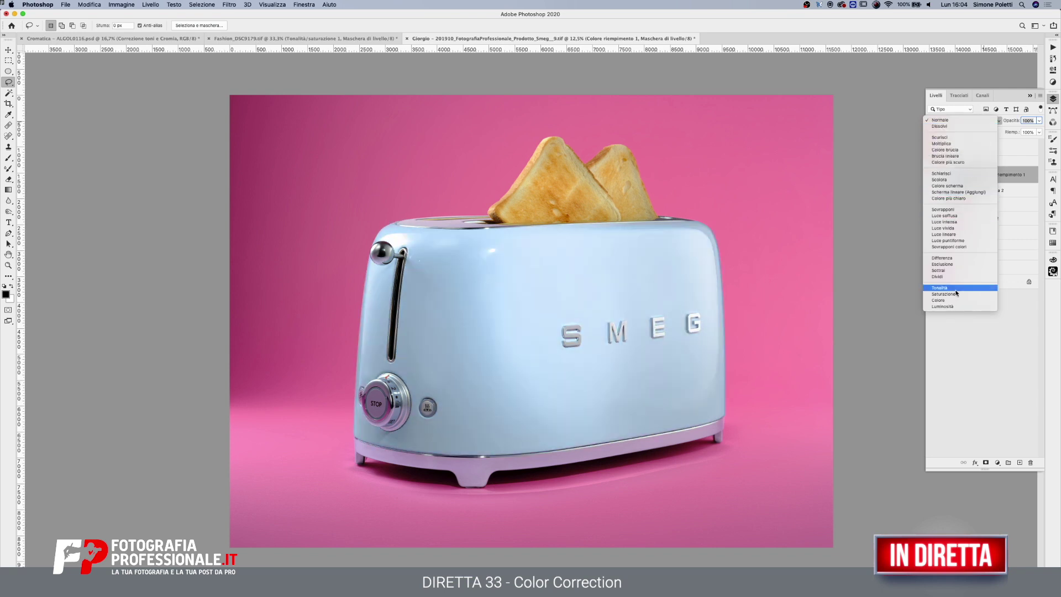
{"action": "left_click", "coordinate": [955, 300]}
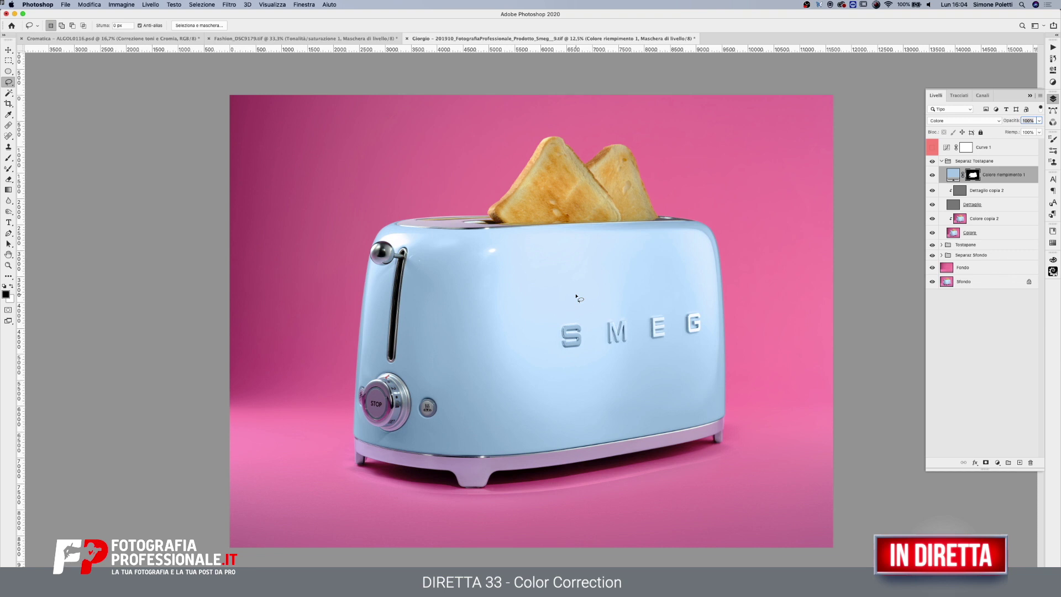
{"action": "left_click", "coordinate": [77, 584]}
{"action": "left_click", "coordinate": [260, 101]}
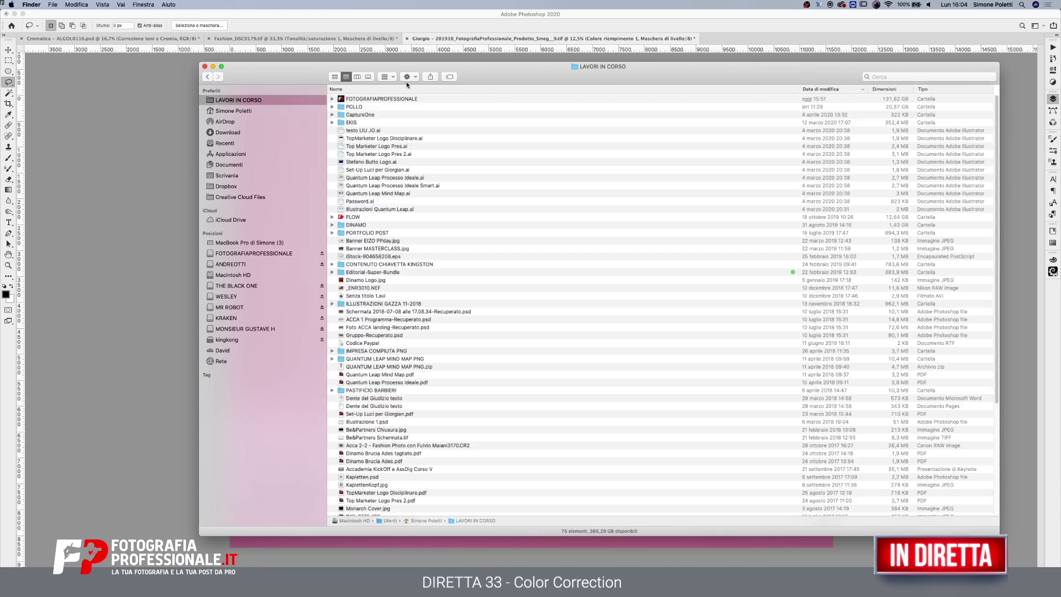
{"action": "double_click", "coordinate": [398, 98]}
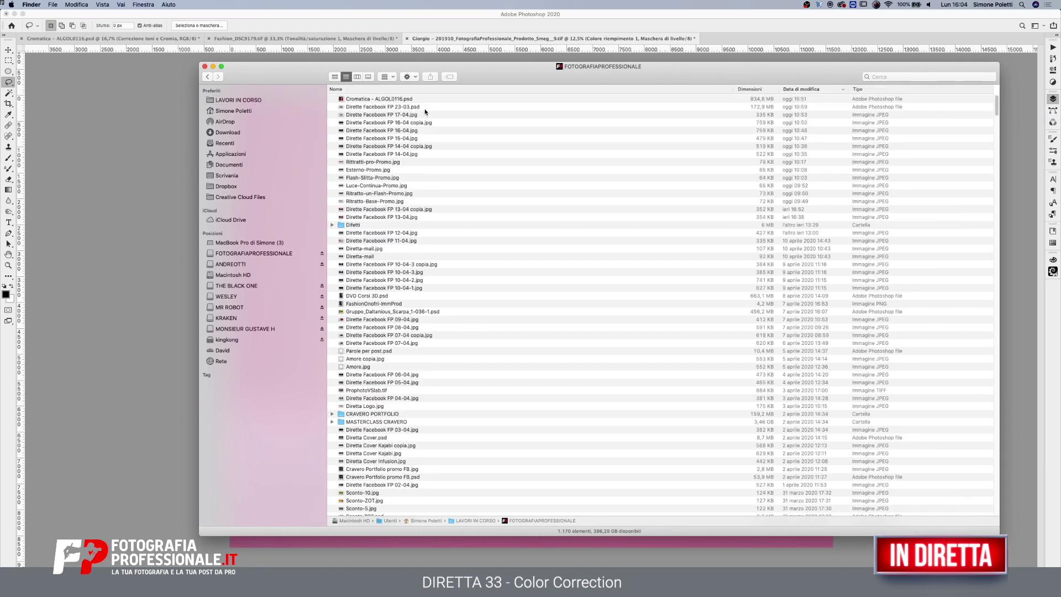
{"action": "left_click", "coordinate": [422, 116]}
{"action": "key", "text": "space"}
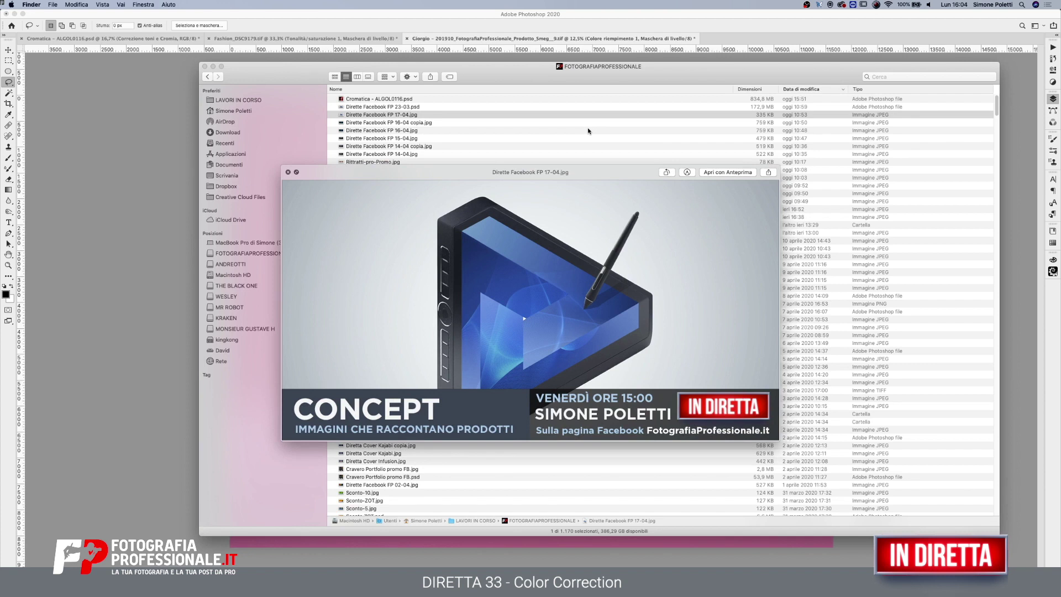
{"action": "key", "text": "Down"}
{"action": "key", "text": "Down"}
{"action": "key", "text": "Down"}
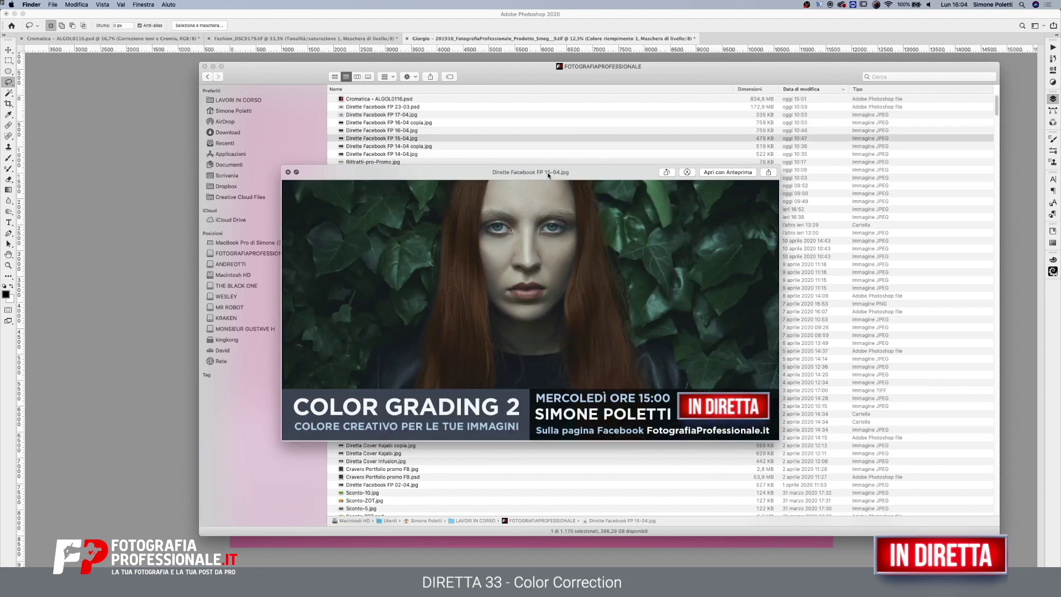
{"action": "left_click_drag", "start_coordinate": [548, 175], "coordinate": [475, 161]}
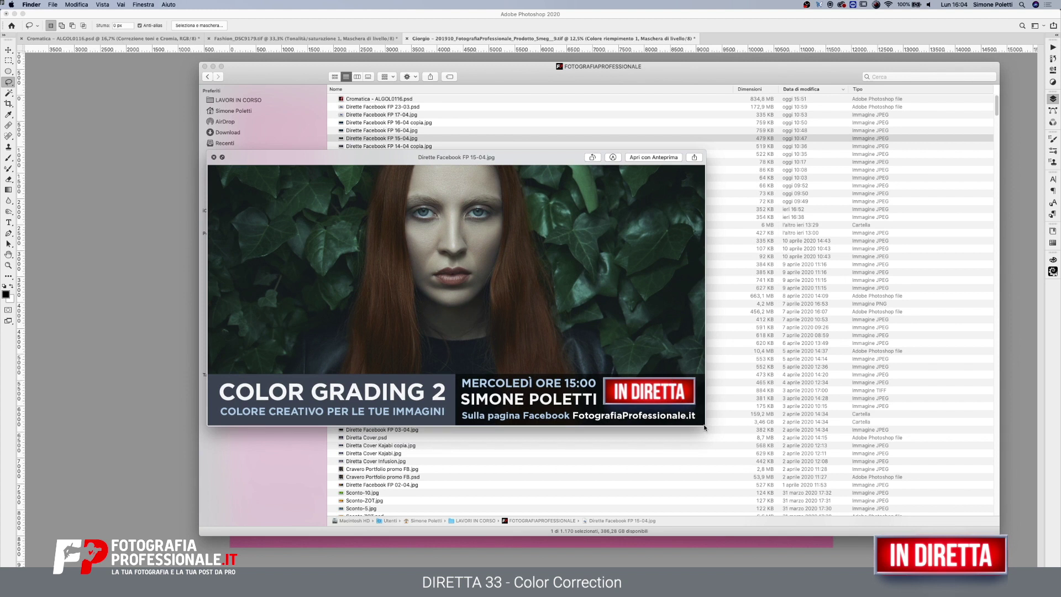
{"action": "left_click_drag", "start_coordinate": [705, 427], "coordinate": [971, 544]}
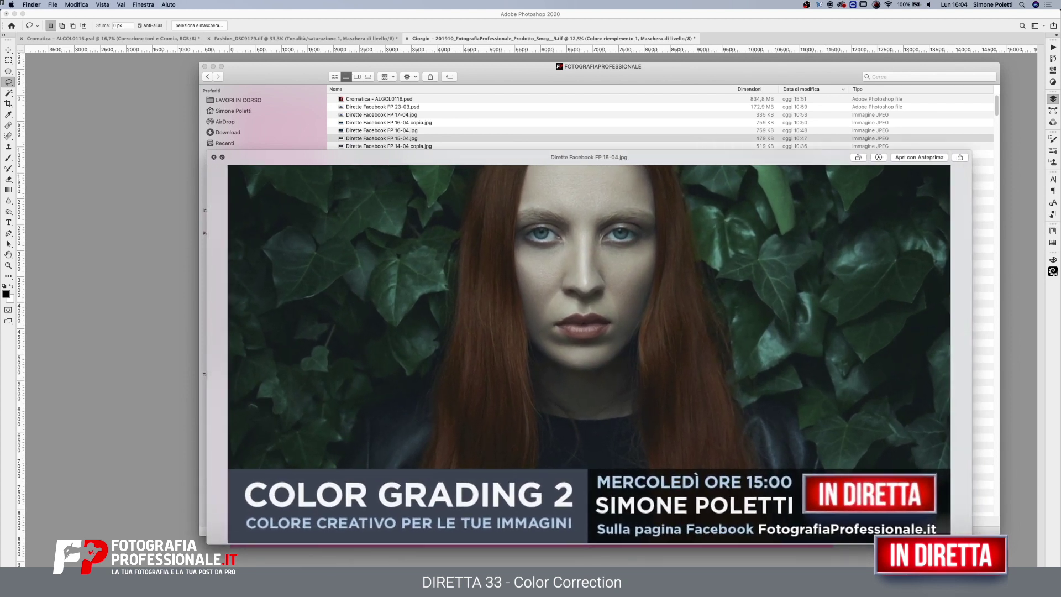
{"action": "left_click_drag", "start_coordinate": [678, 157], "coordinate": [568, 140]}
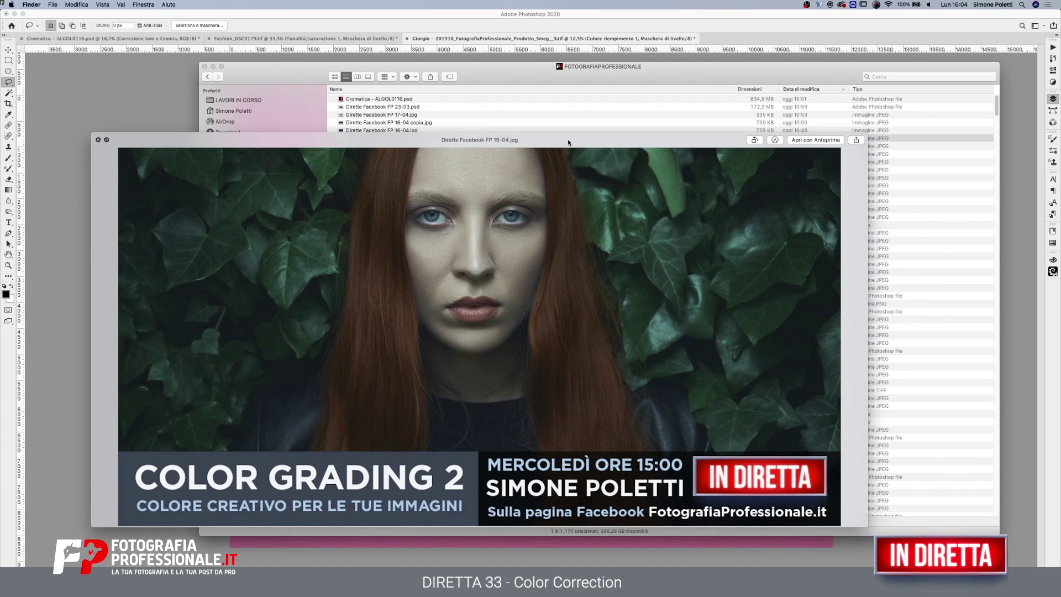
{"action": "key", "text": "Up"}
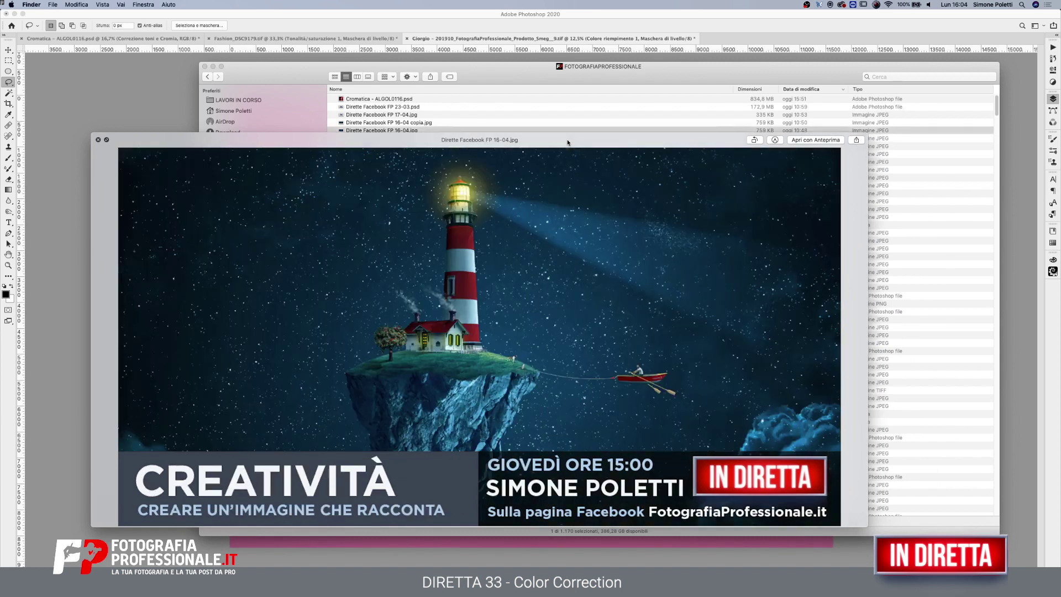
{"action": "key", "text": "Up"}
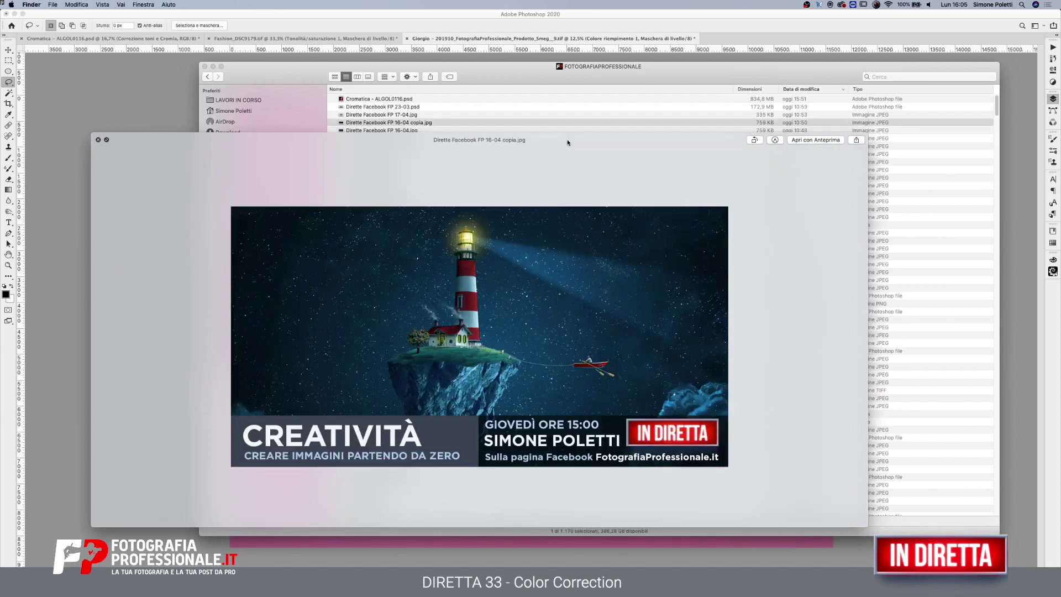
{"action": "key", "text": "Up"}
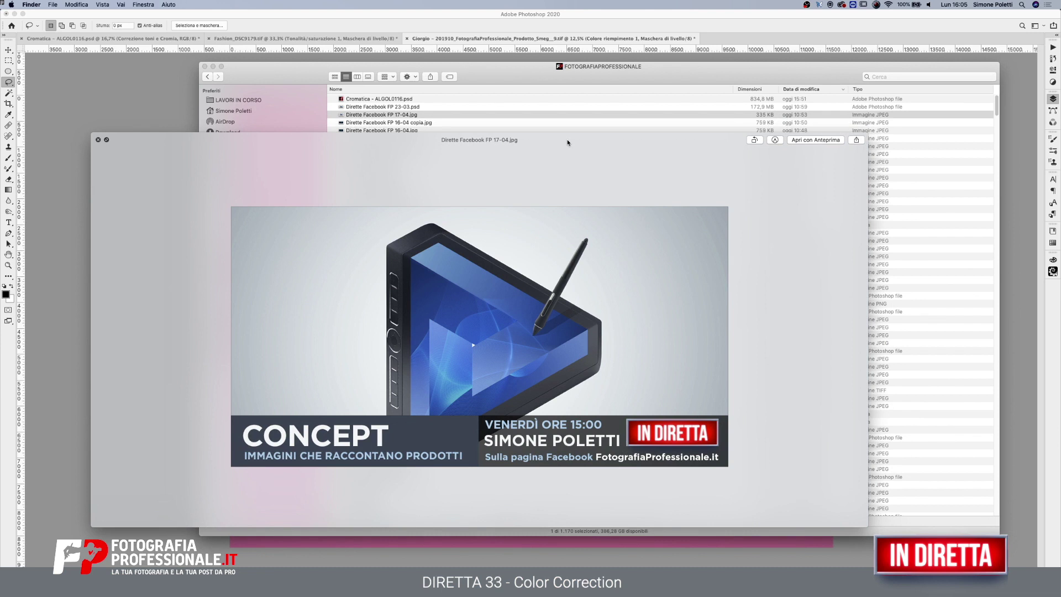
{"action": "key", "text": "space"}
{"action": "left_click", "coordinate": [134, 91]}
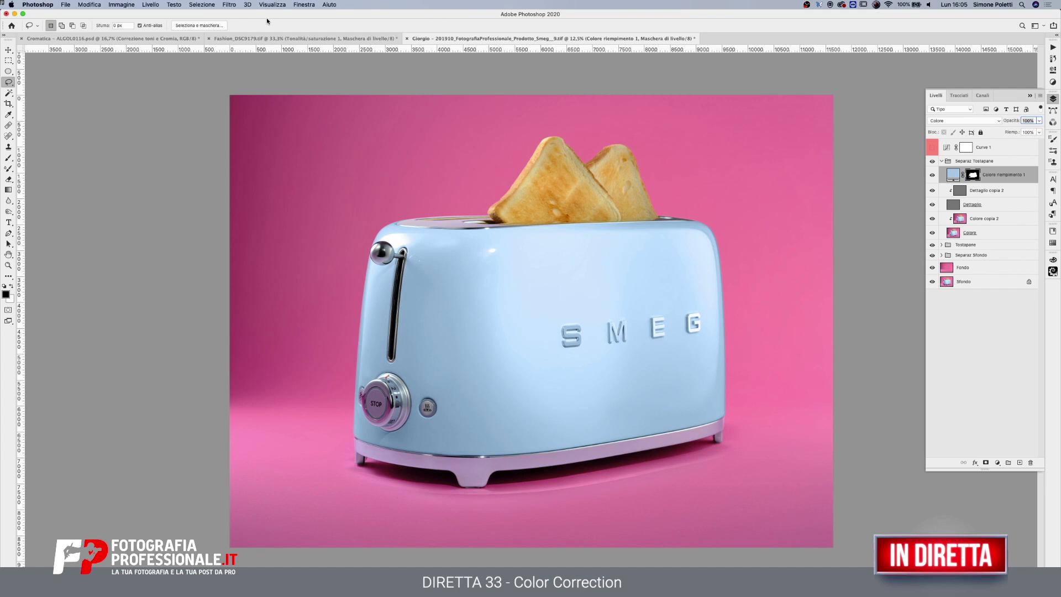
- Inspect the fur coat's Tonalità/saturazione 1 mask on its own, then switch to the Cromatica red TV document
{"action": "left_click", "coordinate": [298, 39]}
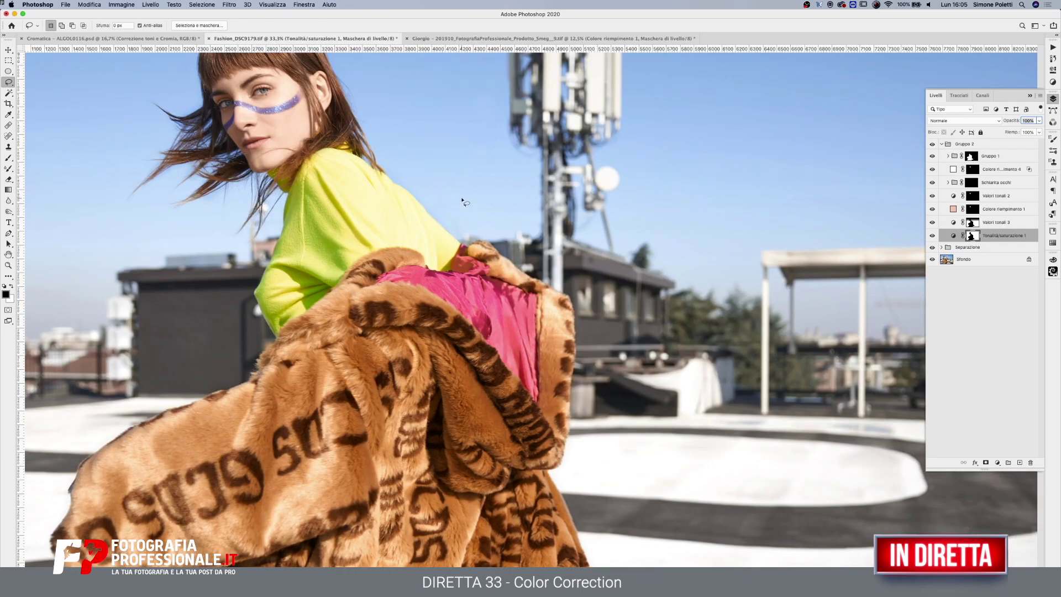
{"action": "left_click_drag", "start_coordinate": [462, 200], "coordinate": [663, 284]}
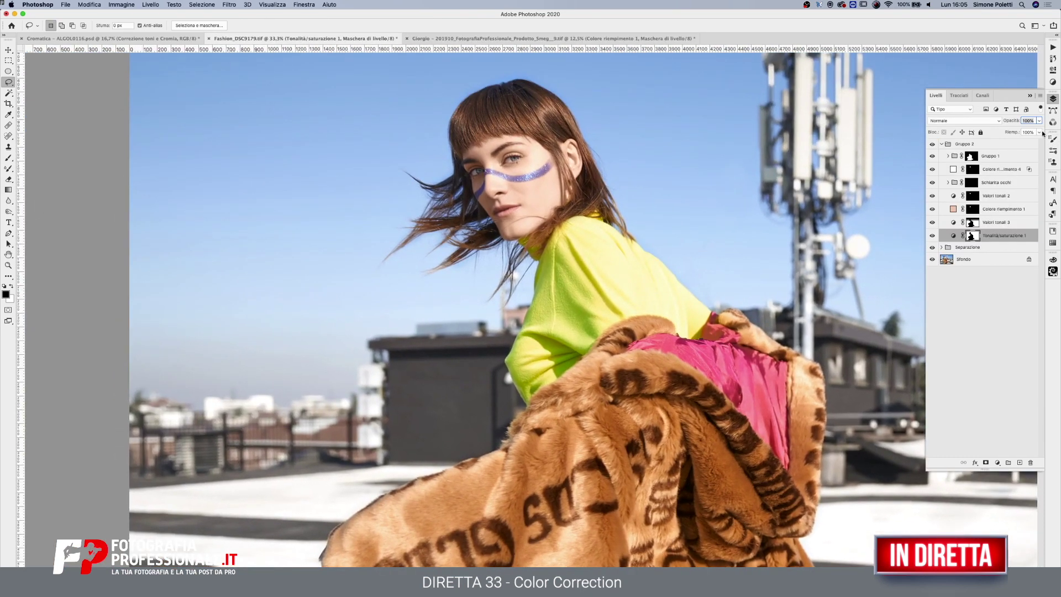
{"action": "left_click", "coordinate": [971, 236], "text": "alt"}
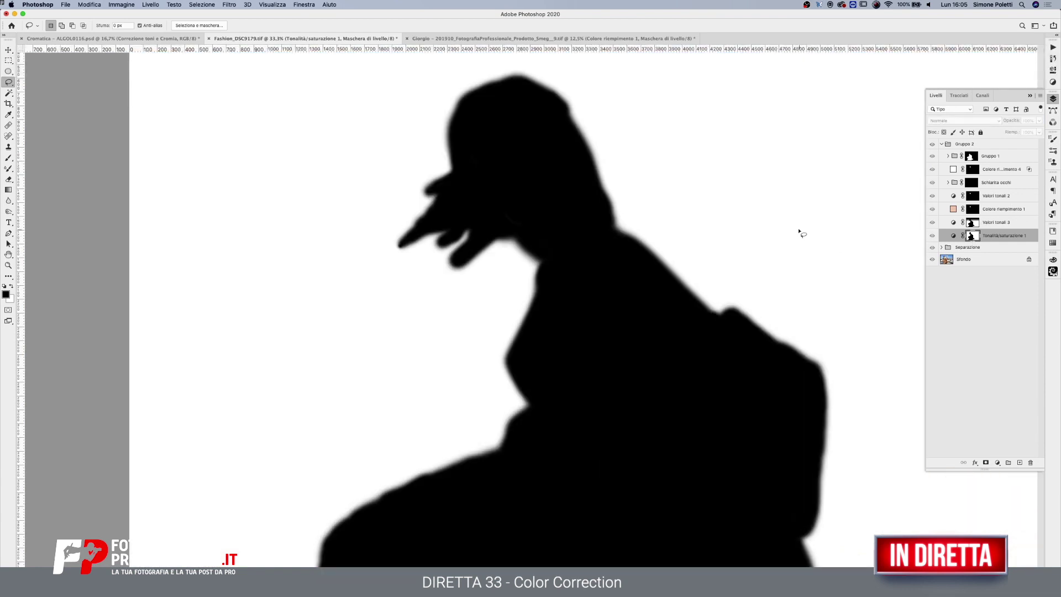
{"action": "left_click", "coordinate": [955, 236]}
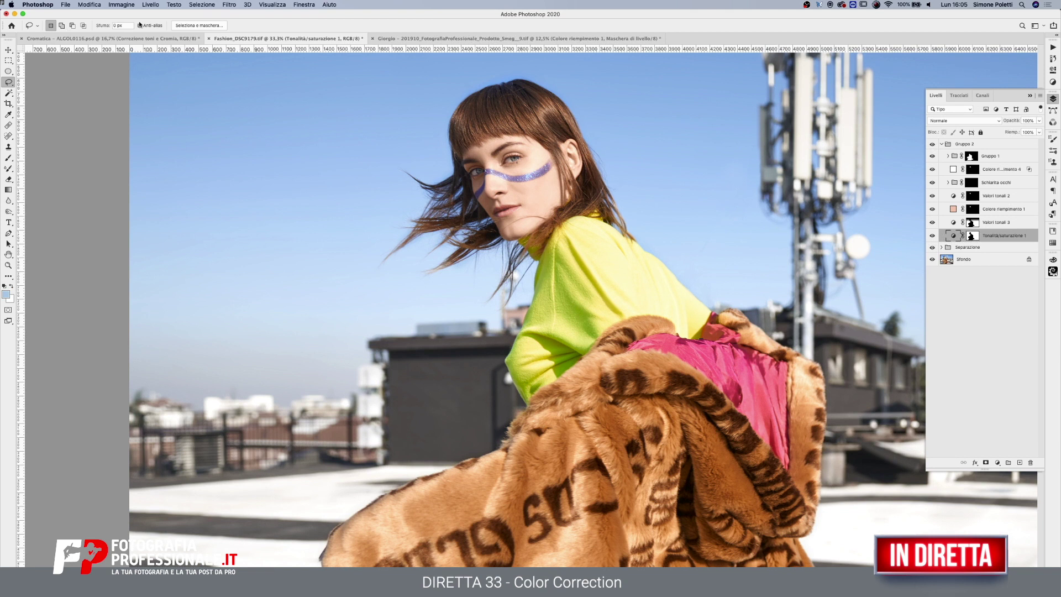
{"action": "left_click", "coordinate": [134, 39]}
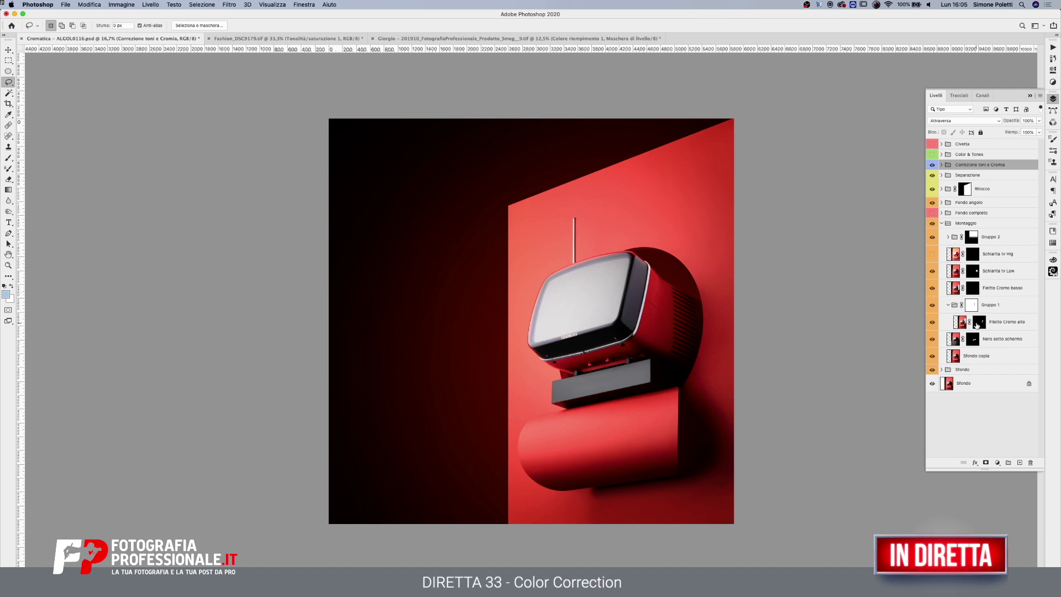
- Hide the upper groups, Schiarita tv Low and Filetto Cromo basso, and toggle Gruppo 1 to compare the TV
{"action": "left_click", "coordinate": [979, 323]}
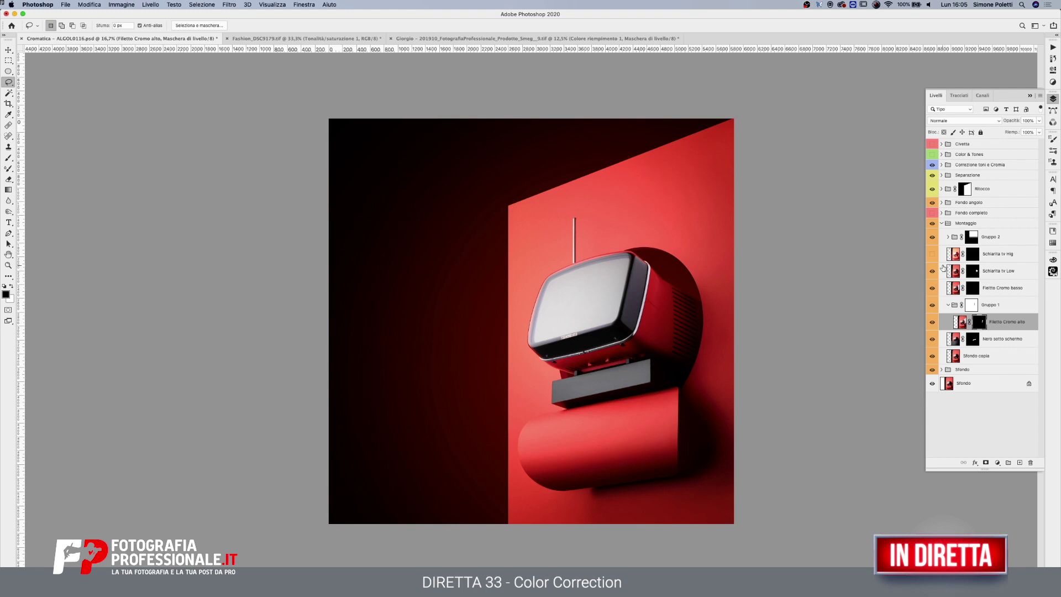
{"action": "left_click_drag", "start_coordinate": [932, 165], "coordinate": [932, 215]}
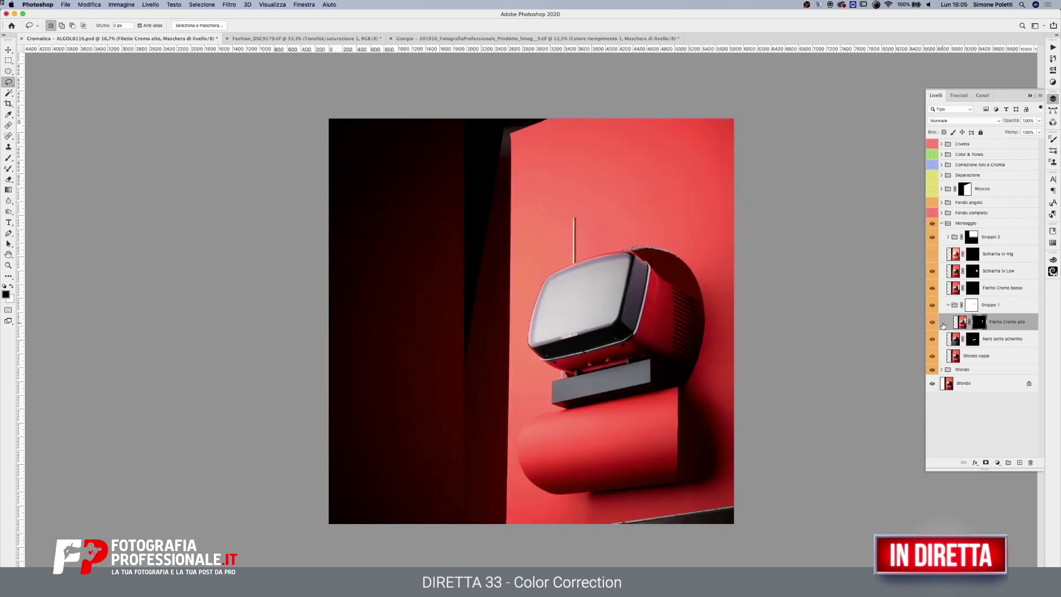
{"action": "left_click_drag", "start_coordinate": [932, 271], "coordinate": [932, 291]}
{"action": "left_click", "coordinate": [932, 306]}
{"action": "left_click", "coordinate": [931, 307]}
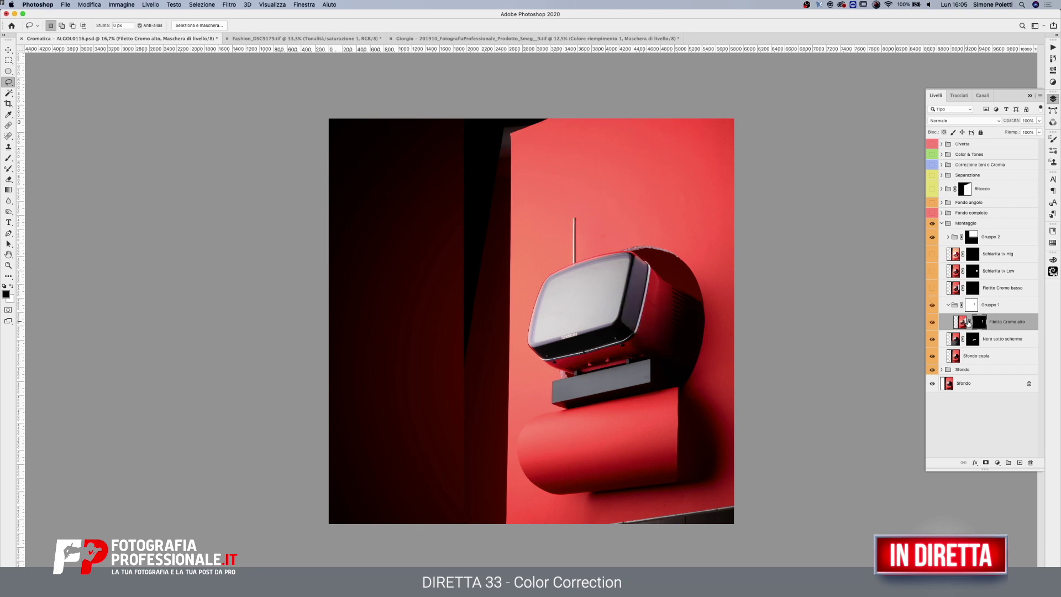
- View and toggle the Filetto Cromo alto mask, then show all hidden layers and groups again
{"action": "left_click", "coordinate": [981, 325], "text": "alt"}
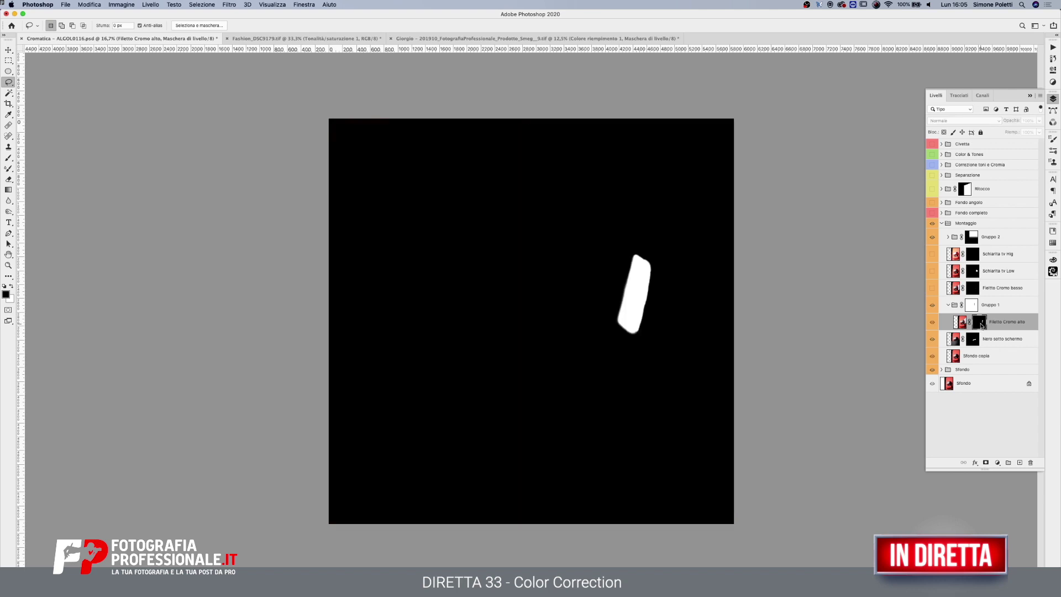
{"action": "left_click", "coordinate": [981, 325], "text": "alt"}
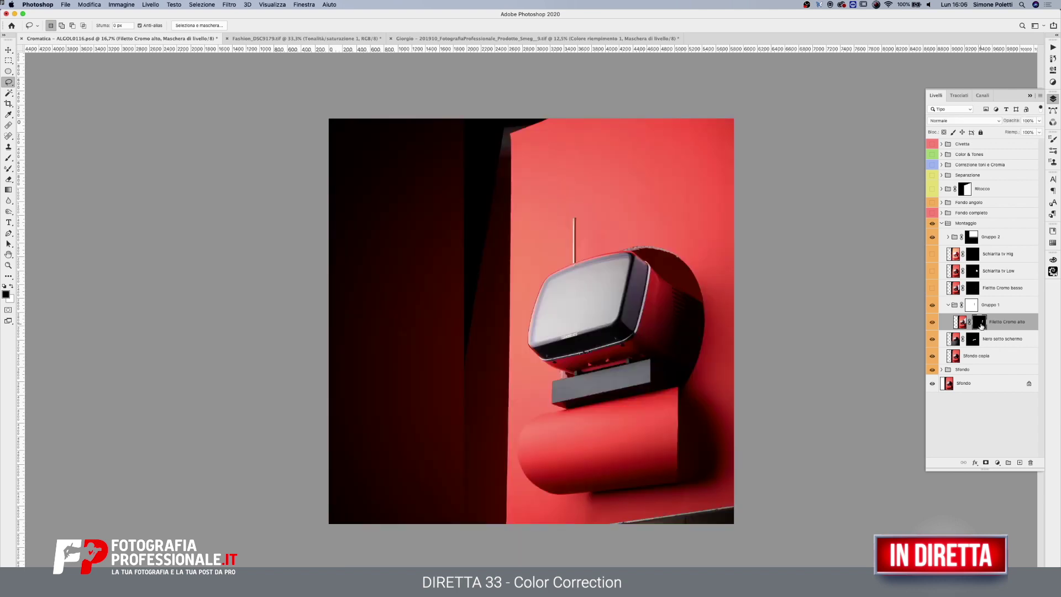
{"action": "left_click", "coordinate": [981, 325], "text": "shift"}
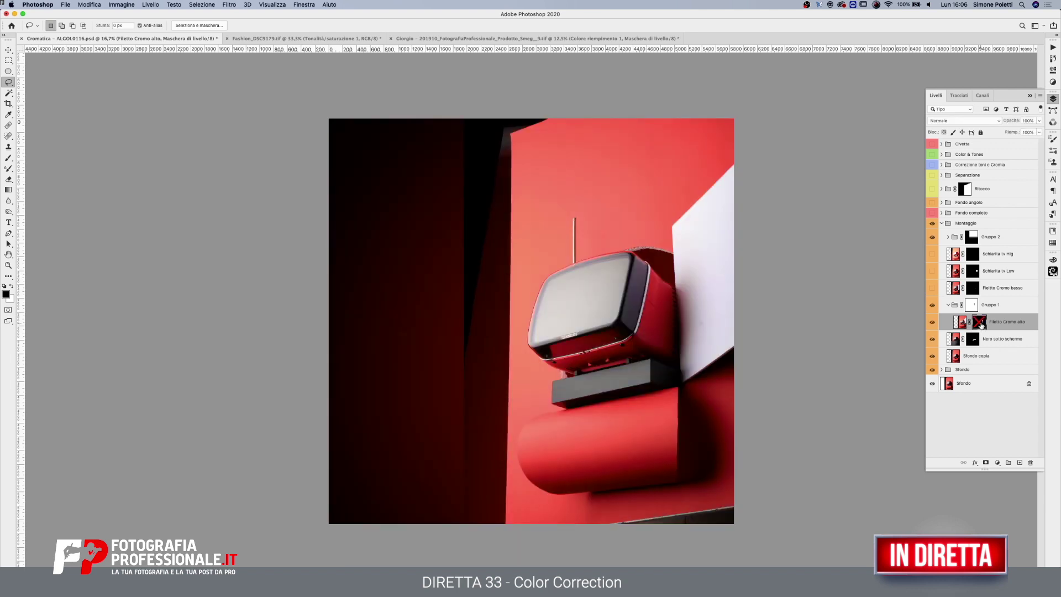
{"action": "left_click", "coordinate": [981, 325], "text": "shift"}
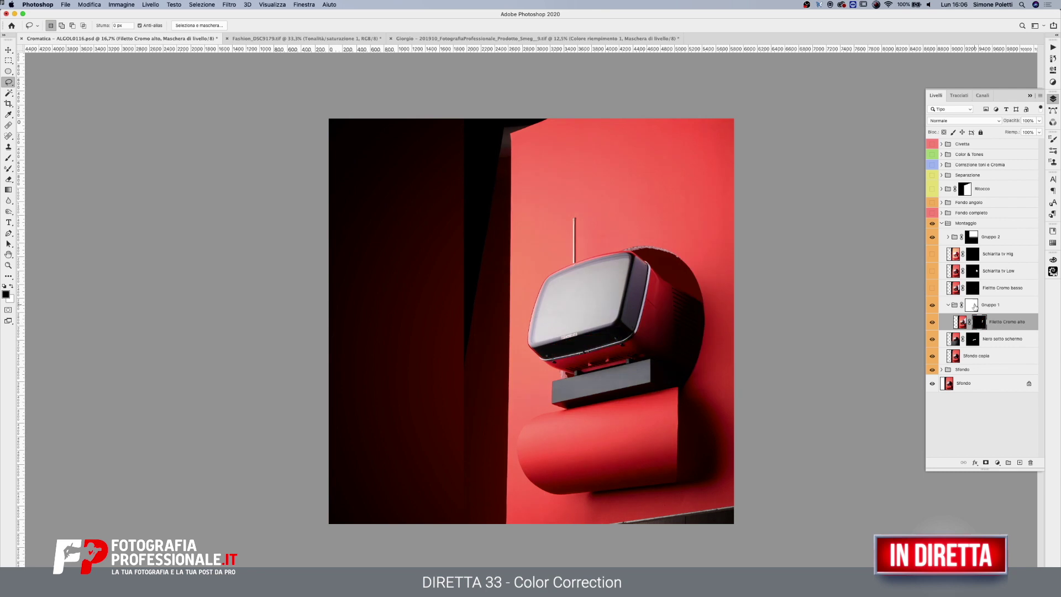
{"action": "left_click_drag", "start_coordinate": [932, 288], "coordinate": [932, 258]}
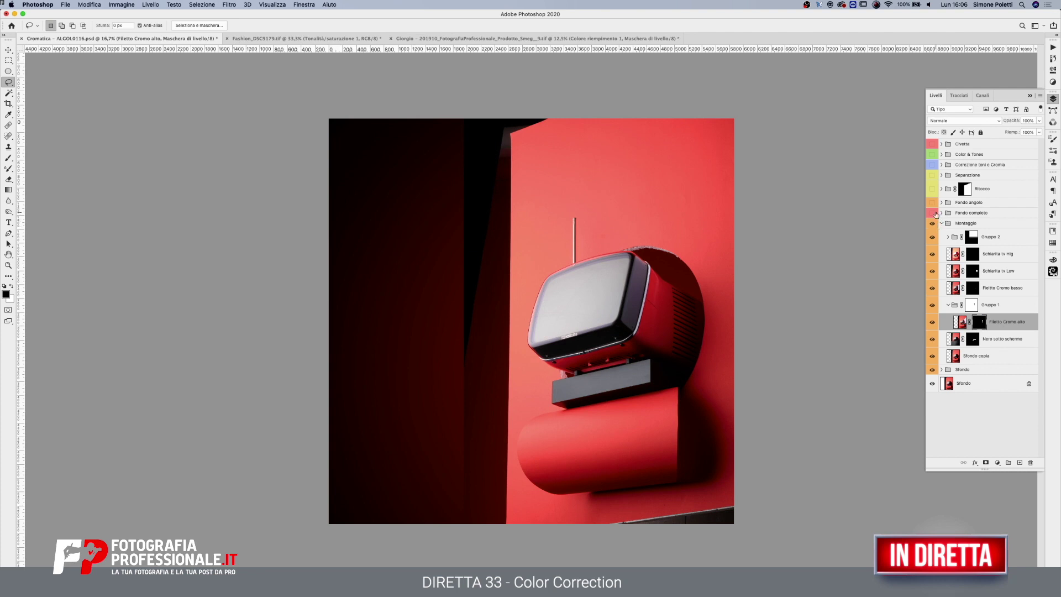
{"action": "left_click_drag", "start_coordinate": [932, 203], "coordinate": [932, 165]}
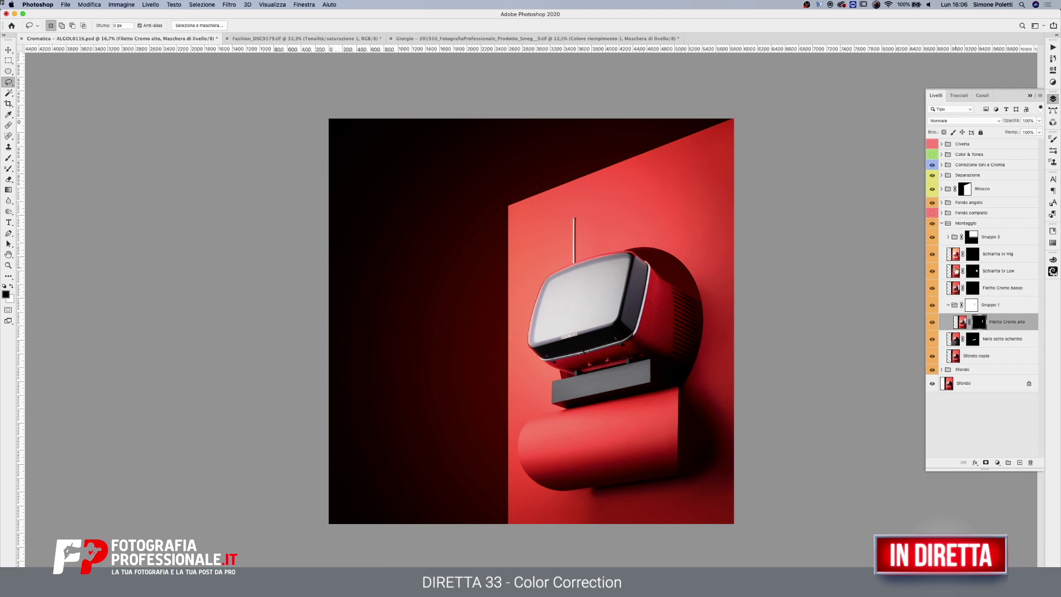
- Hide the upper groups, Schiarita tv layers, Gruppo 1 and 2, and disable the Filetto Cromo alto mask
{"action": "left_click_drag", "start_coordinate": [932, 165], "coordinate": [933, 225]}
{"action": "left_click", "coordinate": [932, 253]}
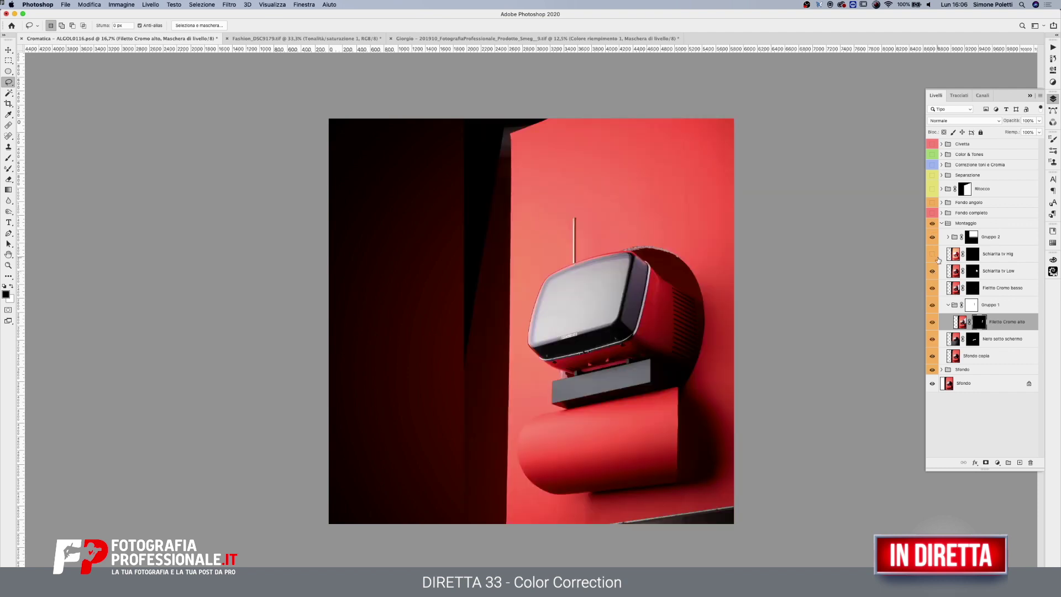
{"action": "left_click", "coordinate": [933, 237]}
{"action": "left_click_drag", "start_coordinate": [933, 272], "coordinate": [933, 305]}
{"action": "left_click", "coordinate": [980, 324], "text": "shift"}
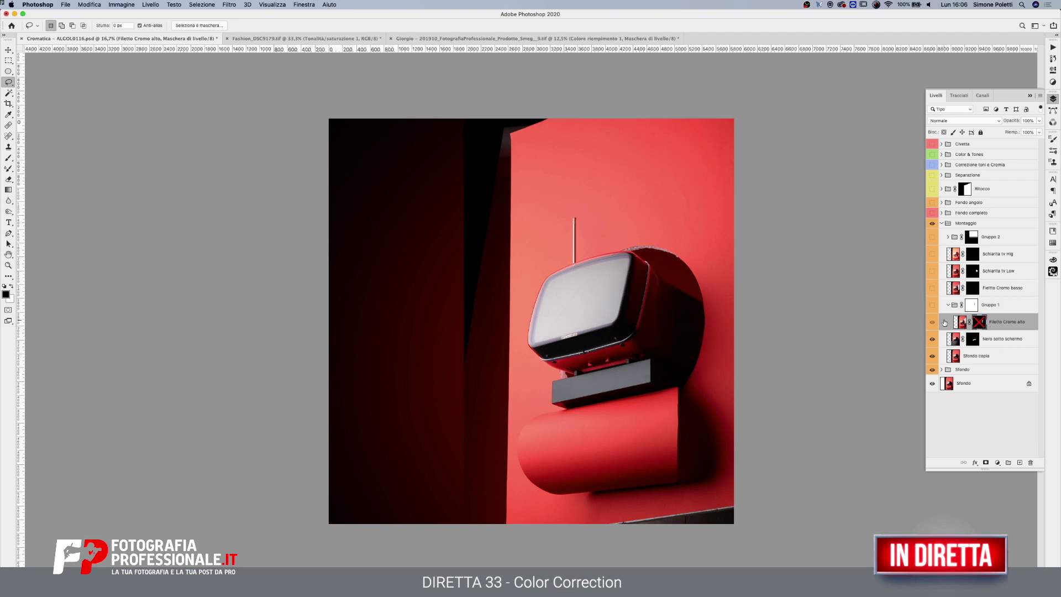
- Show Gruppo 1, Gruppo 2 and upper groups again, and re-enable the Filetto Cromo alto and Schiarita tv Low masks
{"action": "left_click", "coordinate": [932, 305]}
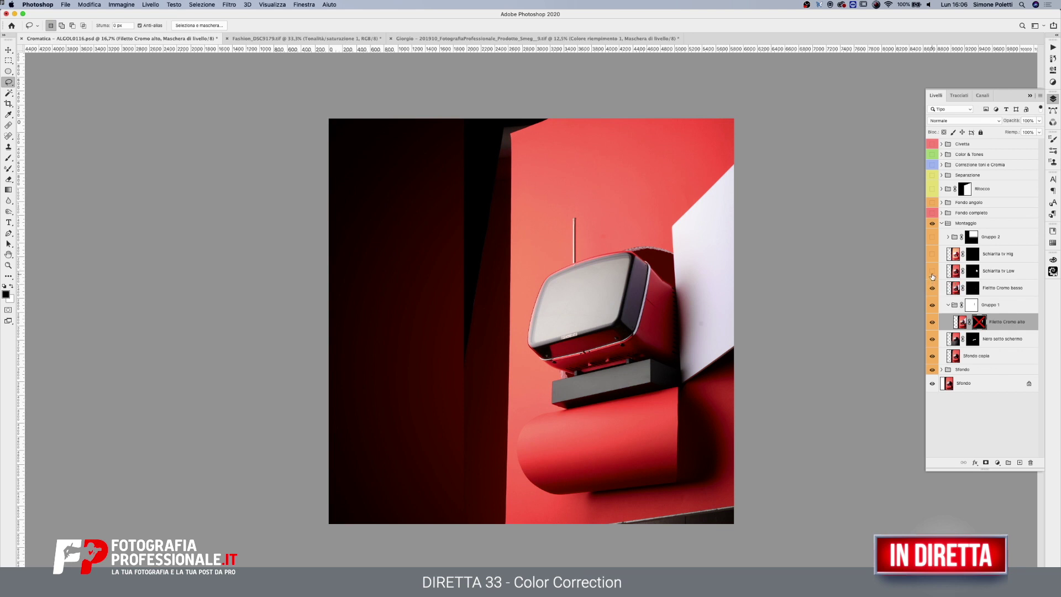
{"action": "left_click", "coordinate": [932, 271]}
{"action": "left_click", "coordinate": [972, 271], "text": "shift"}
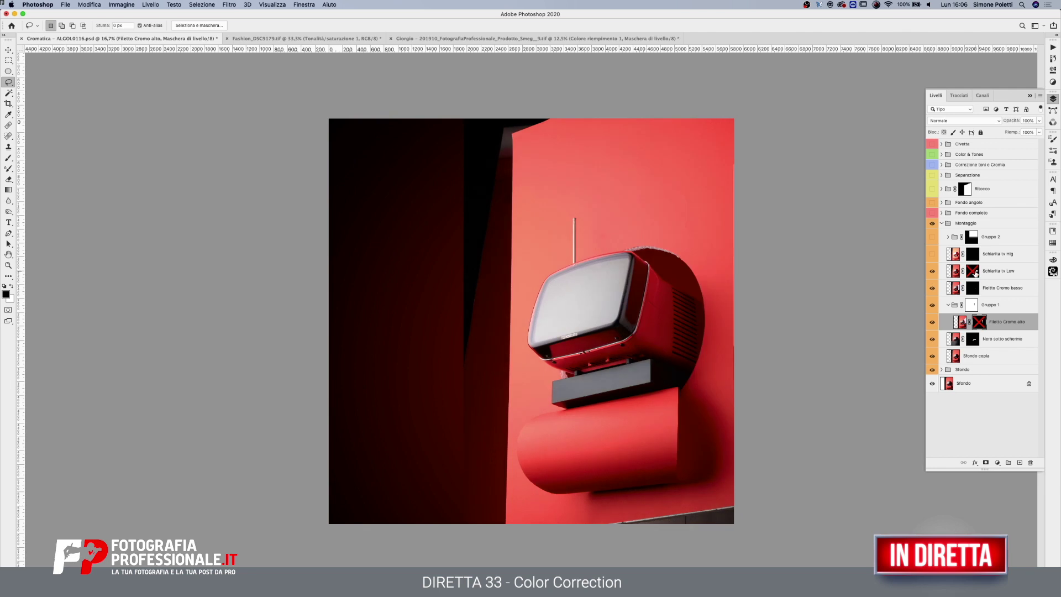
{"action": "left_click", "coordinate": [932, 237]}
{"action": "left_click_drag", "start_coordinate": [932, 213], "coordinate": [934, 167]}
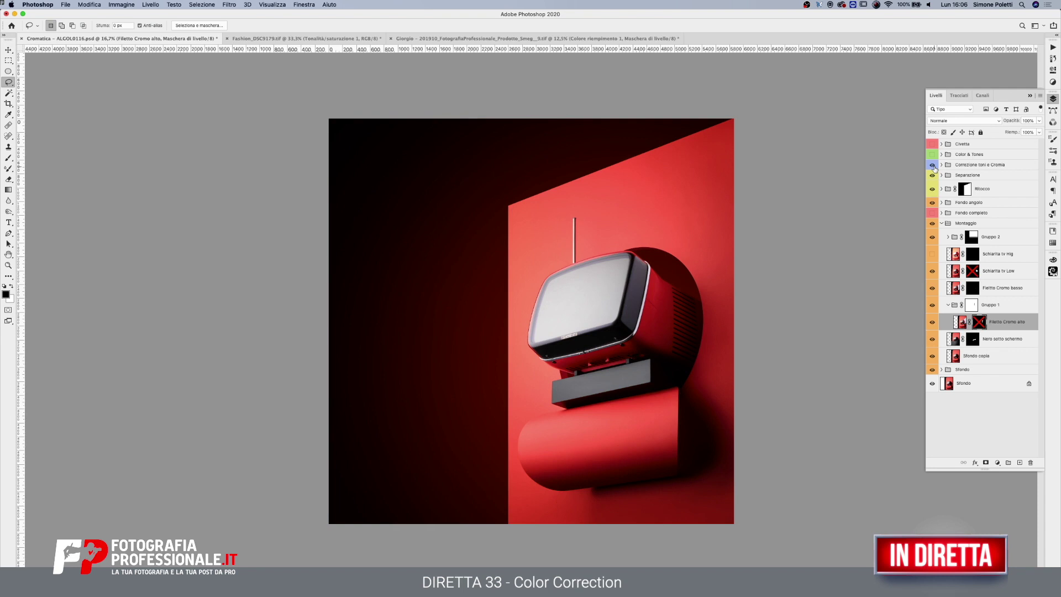
{"action": "left_click", "coordinate": [982, 325], "text": "shift"}
{"action": "left_click", "coordinate": [976, 273], "text": "shift"}
- On the fashion photo, pan to the fur coat sleeve, choose the Pen tool and select Gruppo 1
{"action": "left_click", "coordinate": [289, 39]}
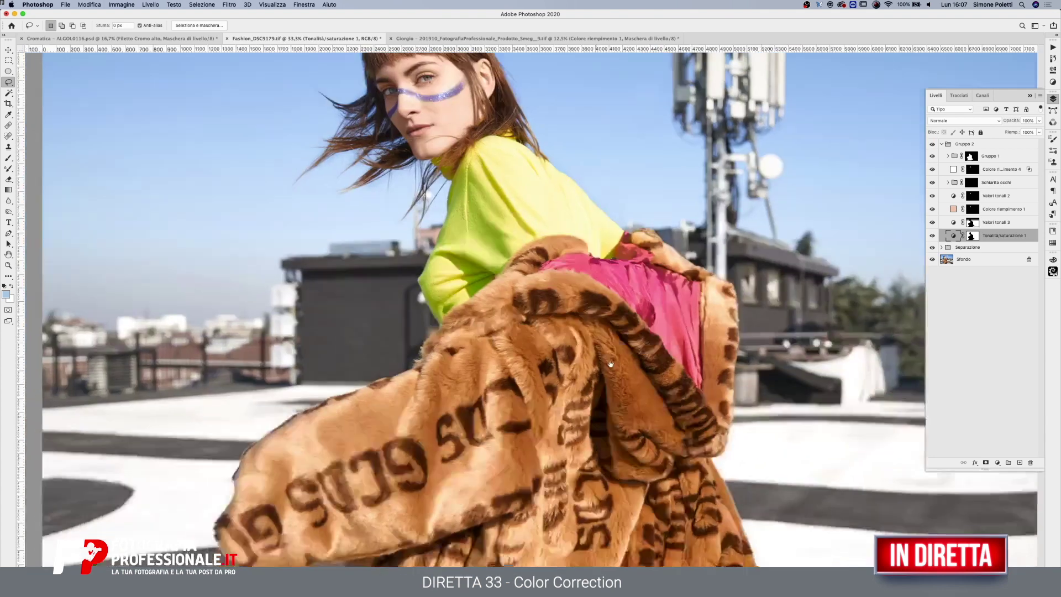
{"action": "left_click_drag", "start_coordinate": [611, 363], "coordinate": [738, 252]}
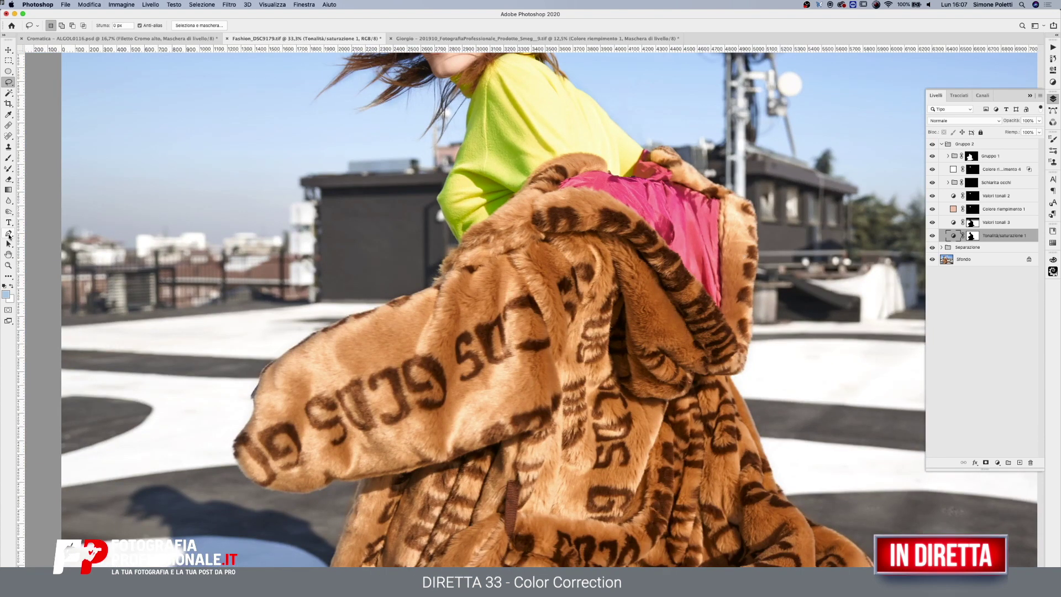
{"action": "left_click", "coordinate": [8, 233]}
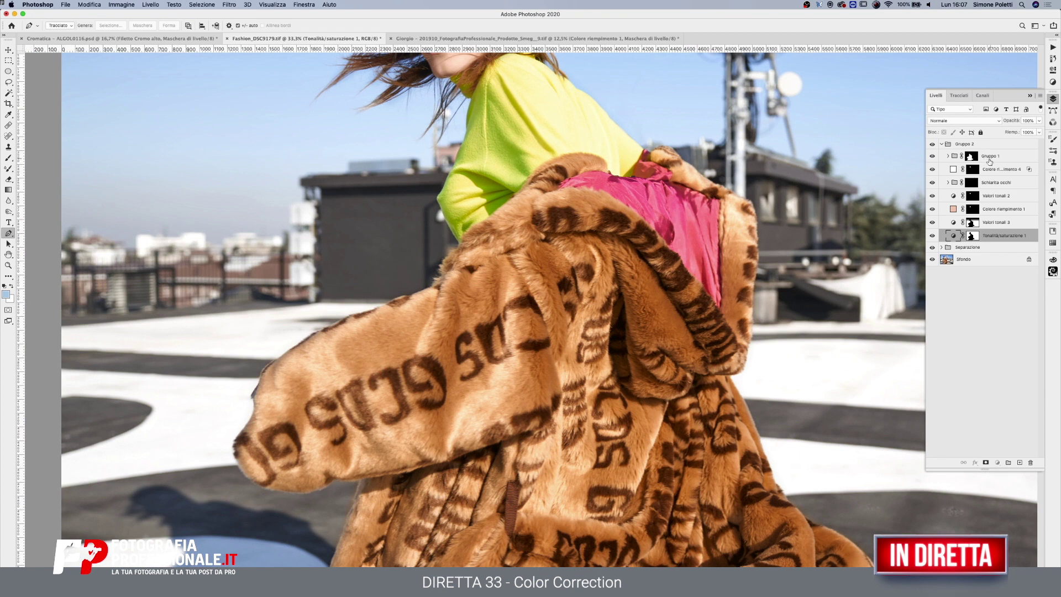
{"action": "left_click", "coordinate": [989, 156]}
- Trace a closed Pen path around a band across the fur coat sleeve
{"action": "left_click", "coordinate": [324, 330]}
{"action": "left_click_drag", "start_coordinate": [334, 350], "coordinate": [353, 390]}
{"action": "left_click_drag", "start_coordinate": [369, 429], "coordinate": [378, 469]}
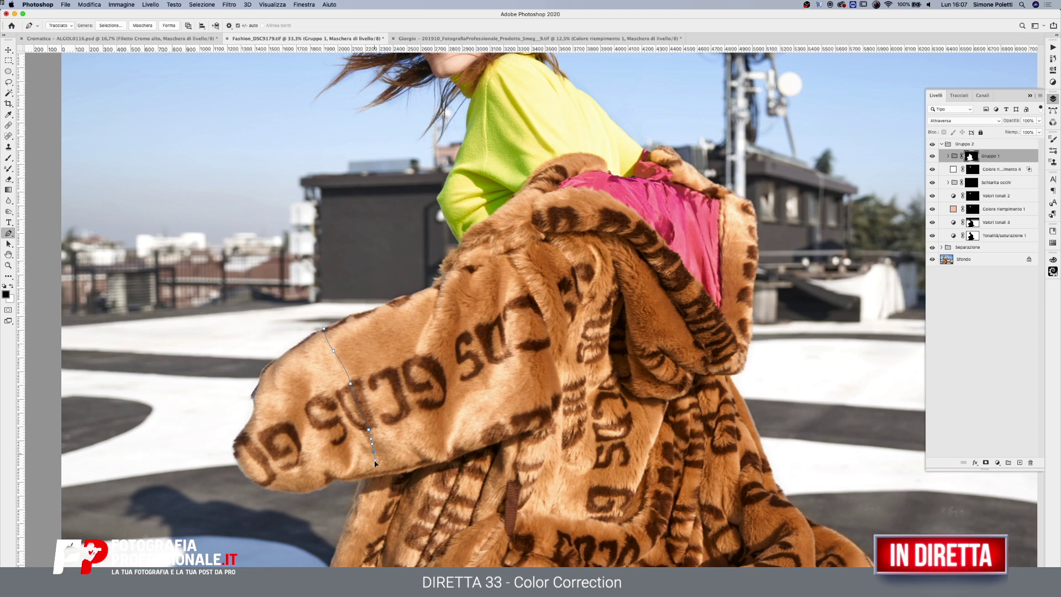
{"action": "left_click", "coordinate": [379, 475]}
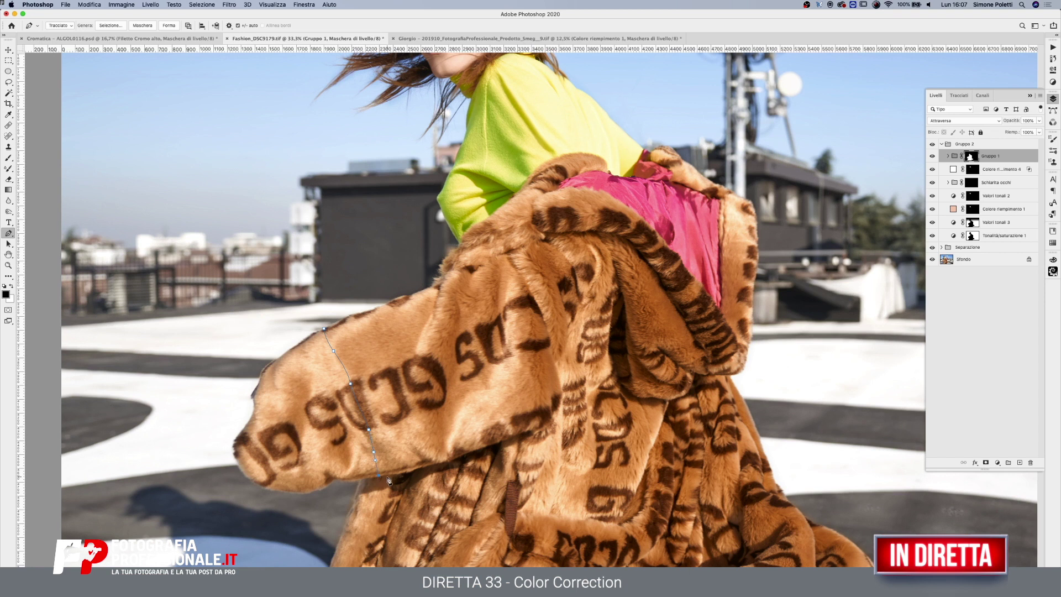
{"action": "left_click", "coordinate": [434, 464]}
{"action": "left_click", "coordinate": [437, 443]}
{"action": "left_click_drag", "start_coordinate": [429, 374], "coordinate": [421, 357]}
{"action": "left_click", "coordinate": [413, 338]}
{"action": "mouse_move", "coordinate": [399, 298]}
{"action": "left_mouse_down"}
{"action": "mouse_move", "coordinate": [352, 323]}
{"action": "mouse_move", "coordinate": [348, 315]}
{"action": "left_mouse_up"}
{"action": "left_click", "coordinate": [334, 333]}
- Save the work path as Tracciato1 and load it as a selection
{"action": "left_click", "coordinate": [1053, 111]}
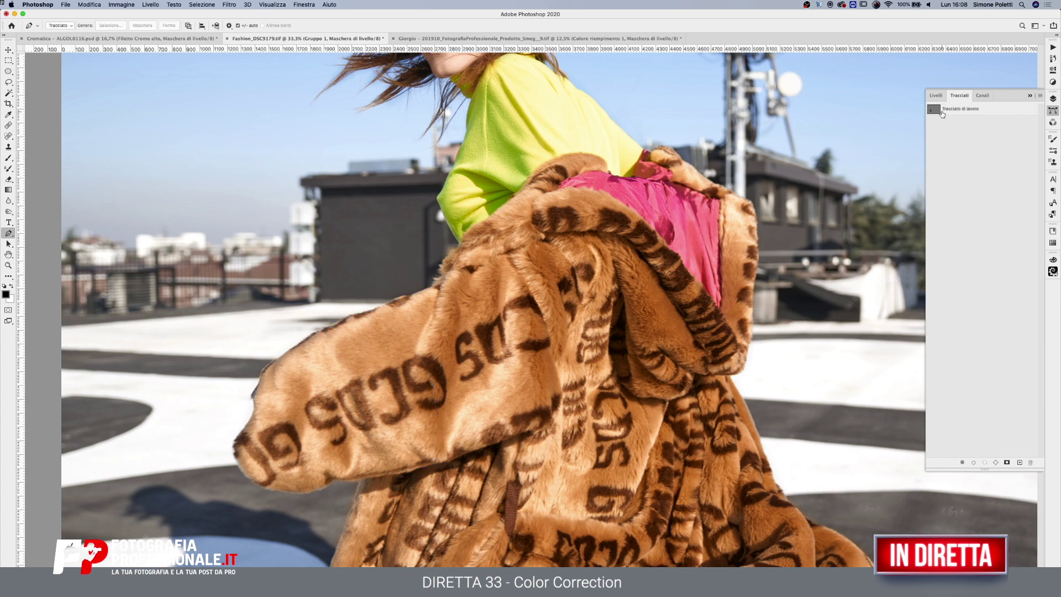
{"action": "double_click", "coordinate": [949, 111]}
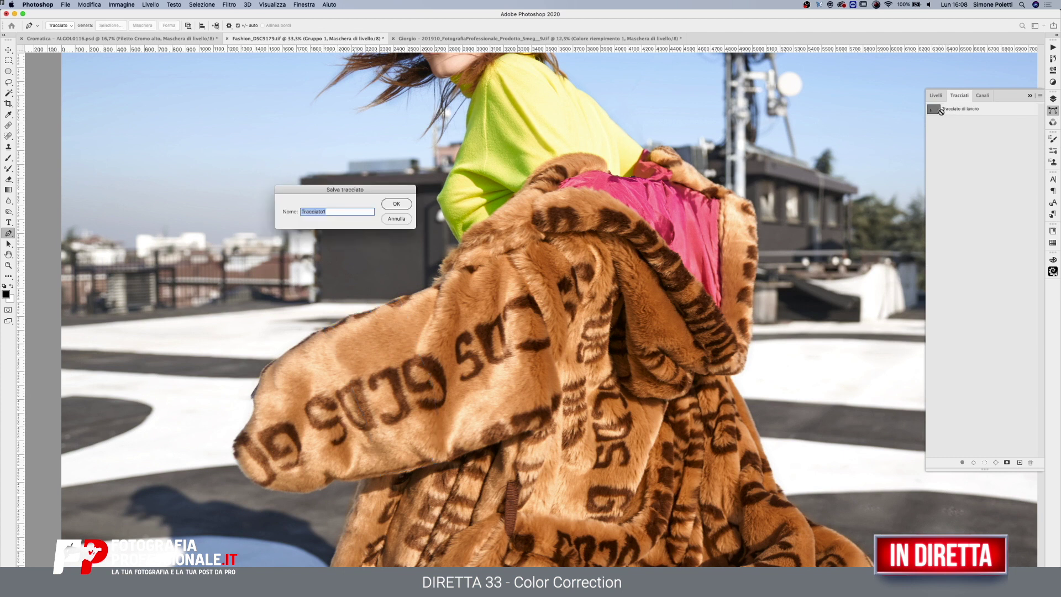
{"action": "key", "text": "Return"}
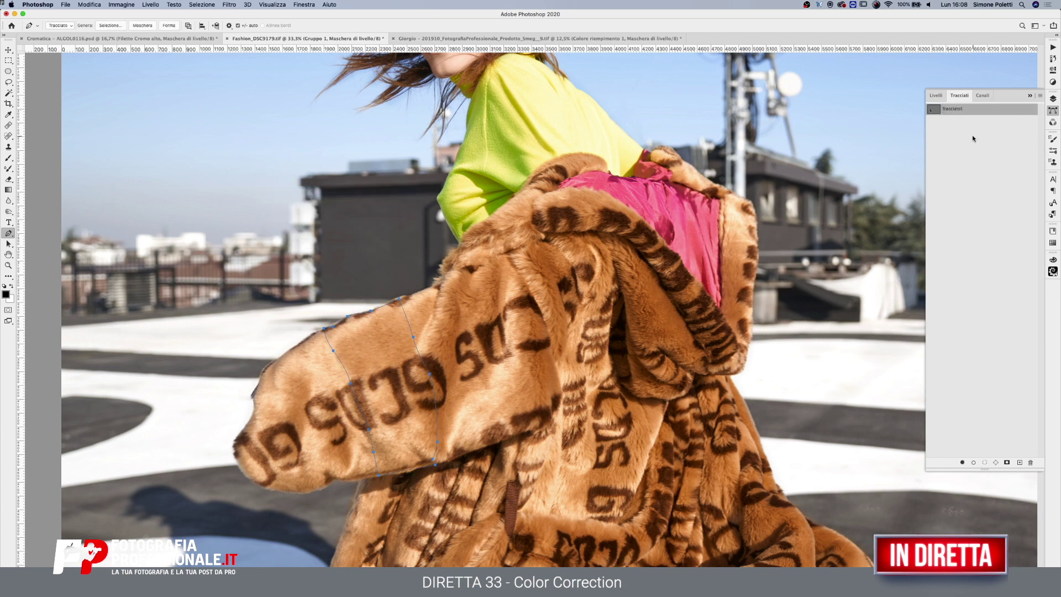
{"action": "left_click", "coordinate": [933, 110], "text": "ctrl"}
- Add a Solid Color fill layer in bright blue 0076ff over the sleeve selection
{"action": "left_click", "coordinate": [934, 96]}
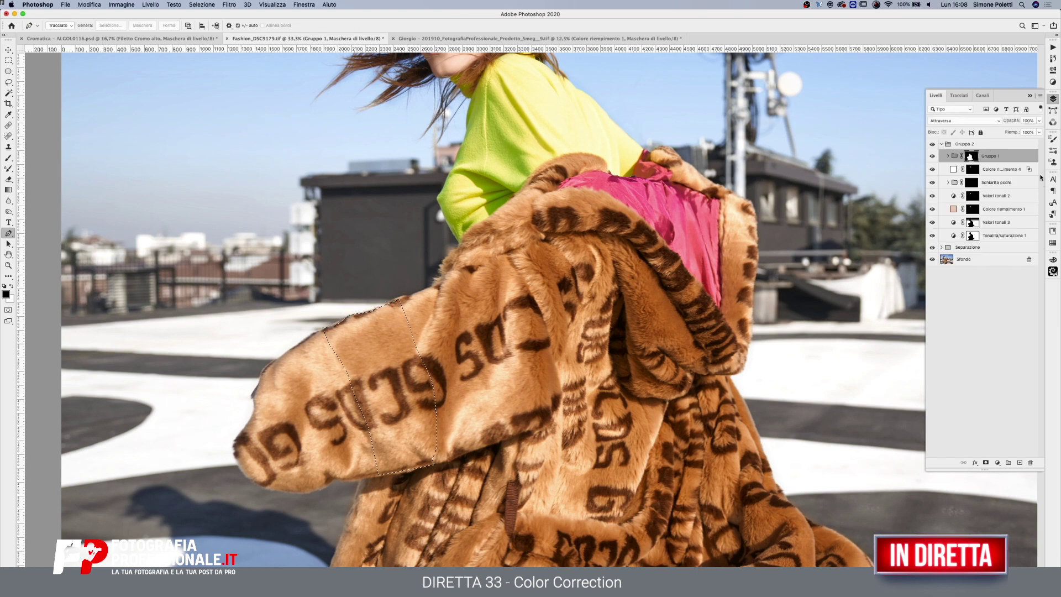
{"action": "left_click", "coordinate": [998, 463]}
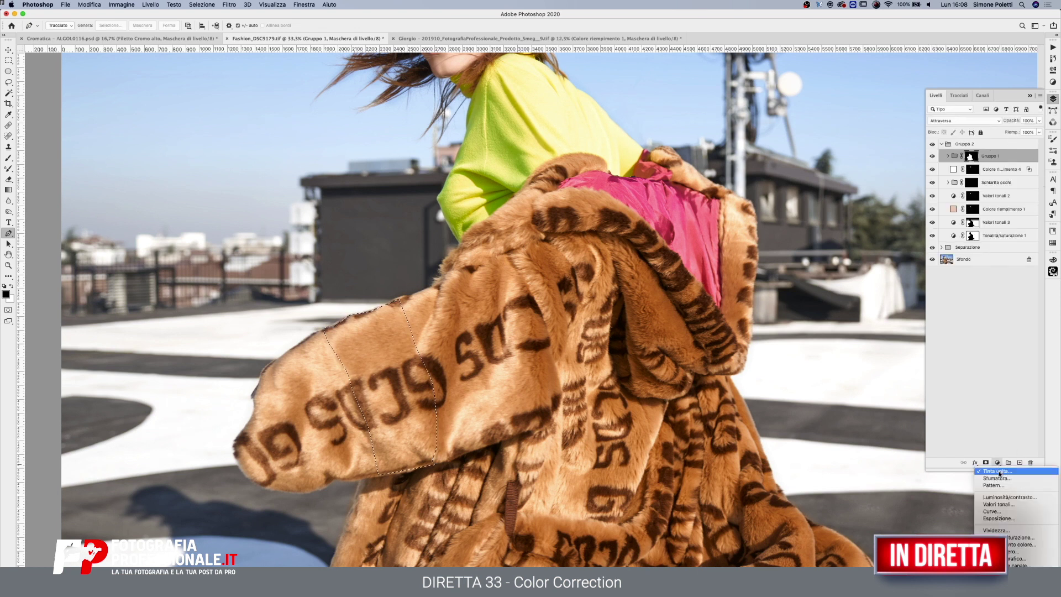
{"action": "left_click", "coordinate": [997, 471]}
{"action": "left_click_drag", "start_coordinate": [392, 156], "coordinate": [473, 138]}
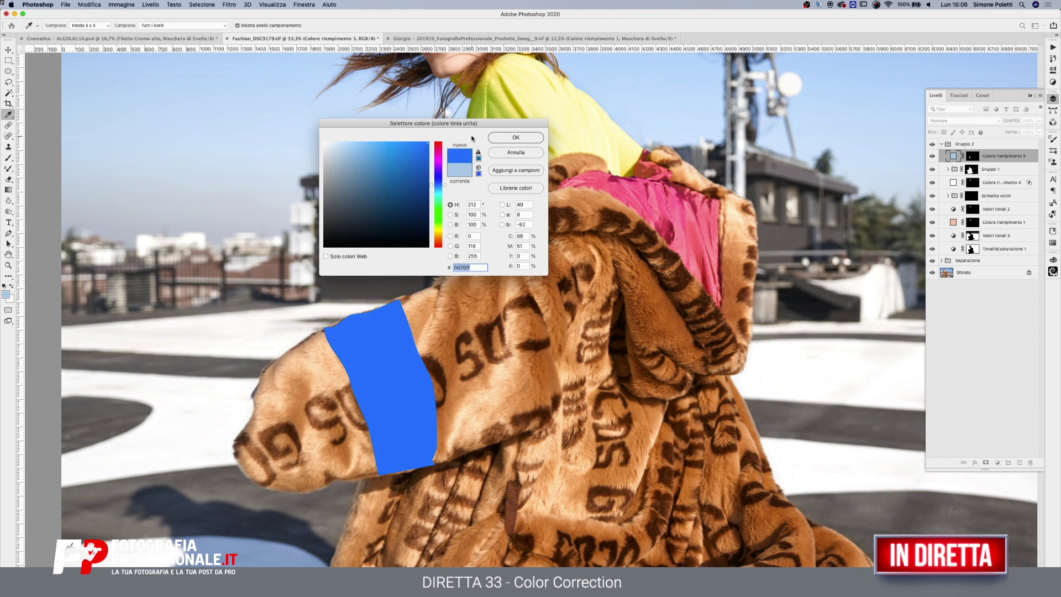
{"action": "key", "text": "Return"}
- Try Moltiplica, then set the blue fill layer's blend mode to Colore
{"action": "left_click", "coordinate": [964, 121]}
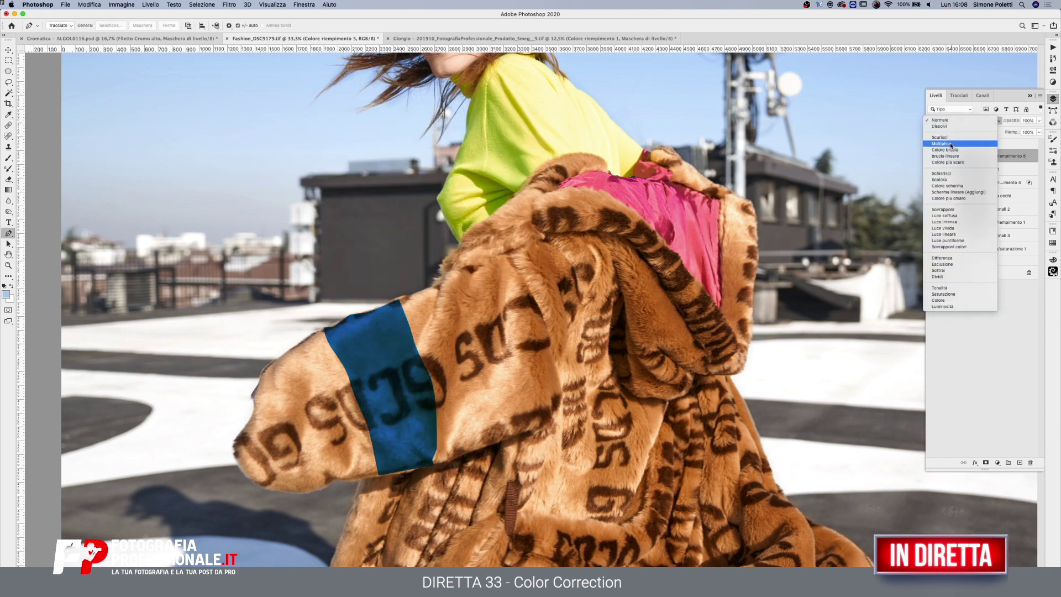
{"action": "left_click", "coordinate": [951, 145]}
{"action": "left_click", "coordinate": [965, 120]}
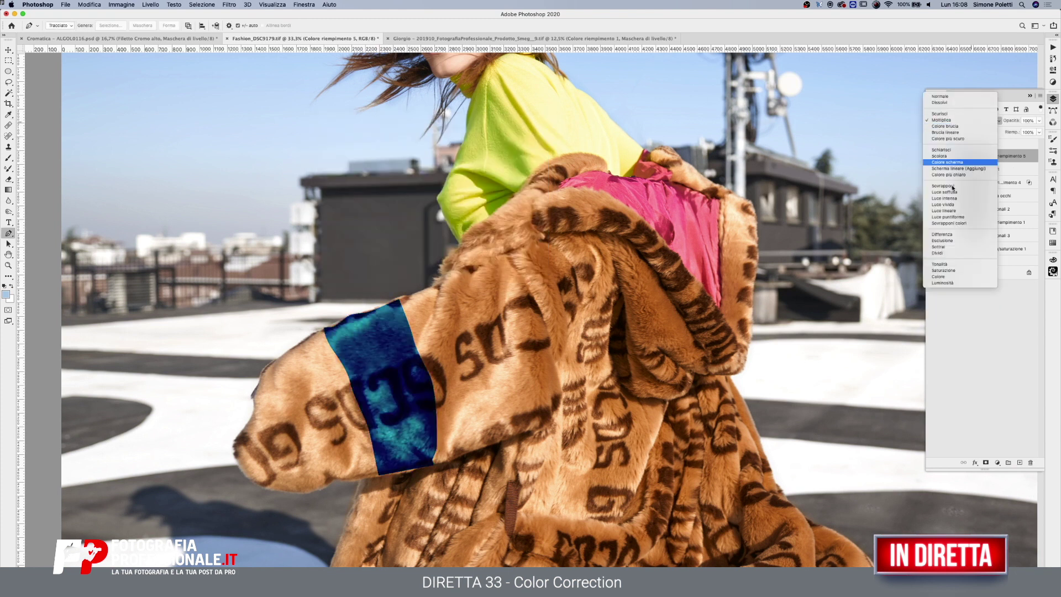
{"action": "left_click", "coordinate": [944, 277]}
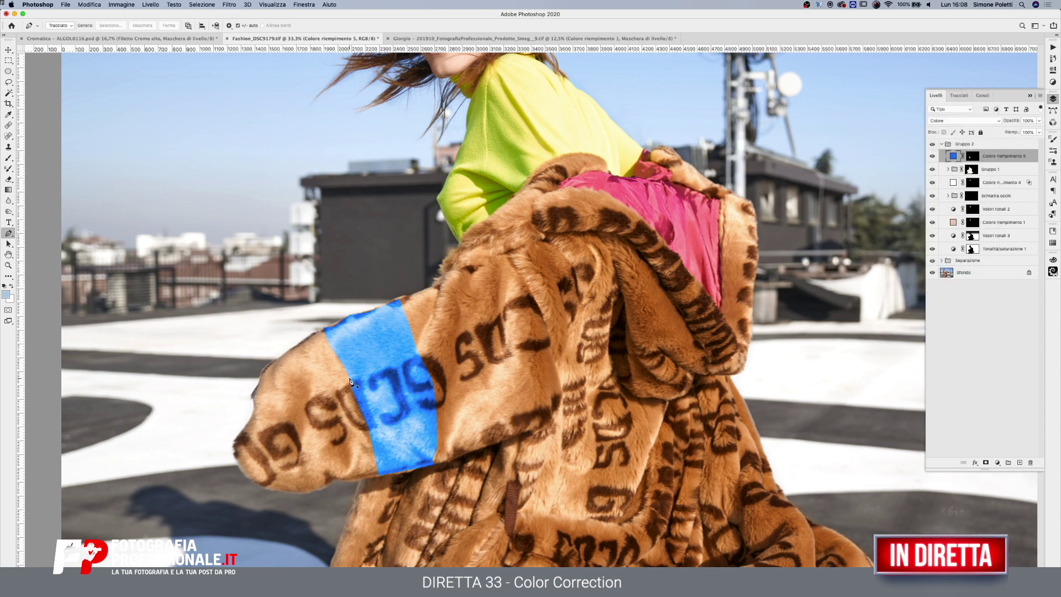
- Zoom in closely on the edge of the blue band on the sleeve
{"action": "left_click", "coordinate": [8, 265]}
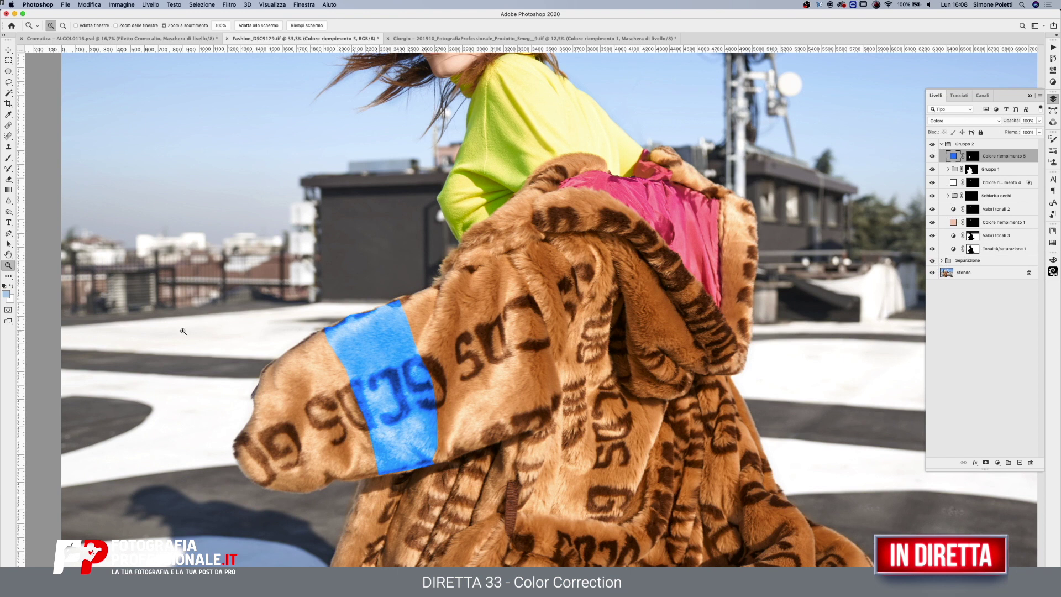
{"action": "left_click", "coordinate": [340, 393]}
{"action": "left_click_drag", "start_coordinate": [340, 394], "coordinate": [474, 426]}
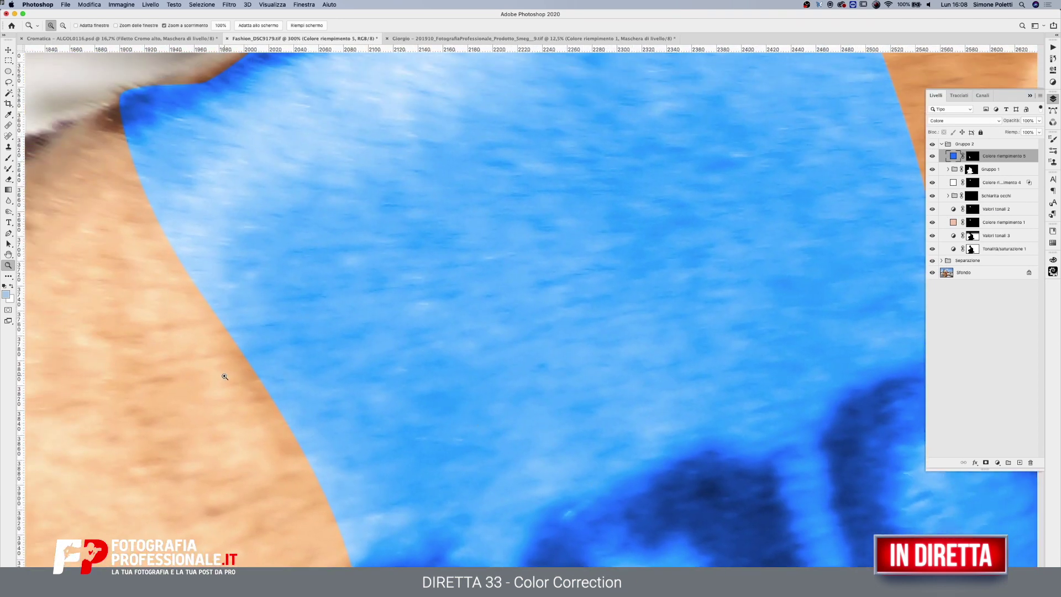
{"action": "key", "text": "b"}
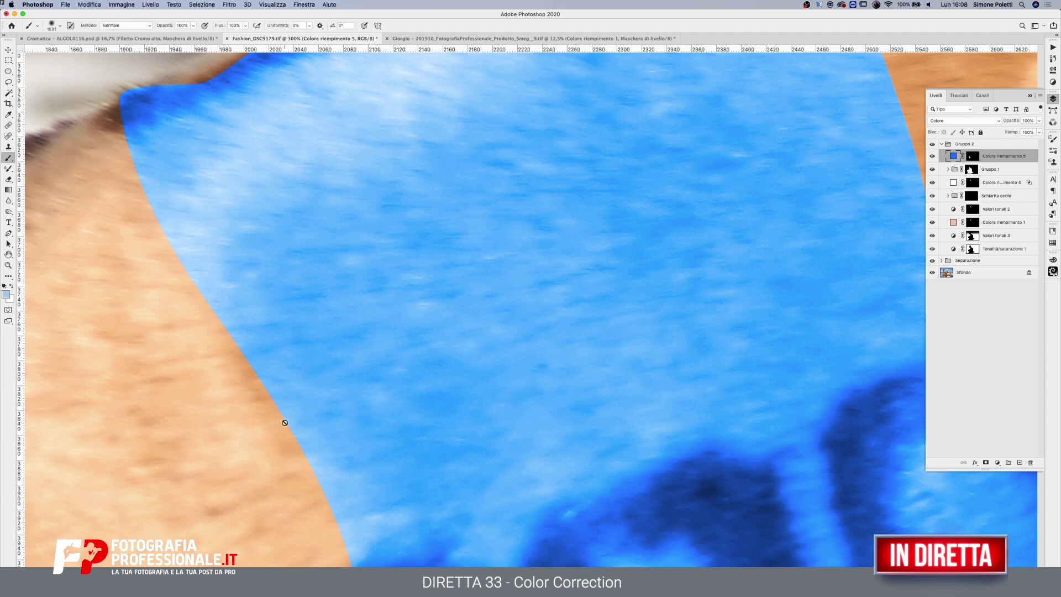
- Toggle the blue fill off and on for a before/after check, then zoom out to the whole coat
{"action": "left_click", "coordinate": [934, 157]}
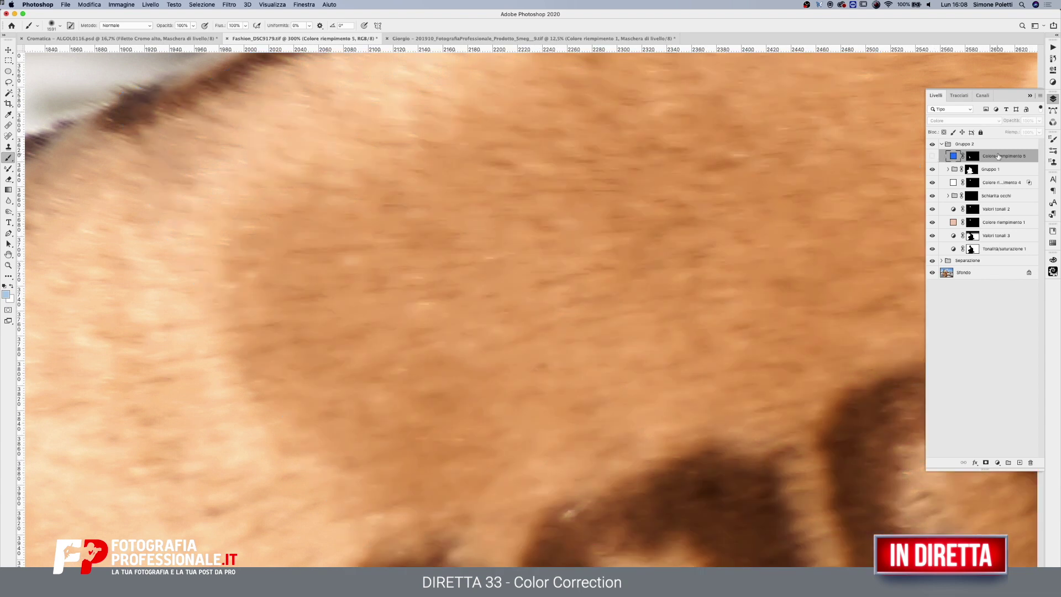
{"action": "left_click", "coordinate": [933, 156]}
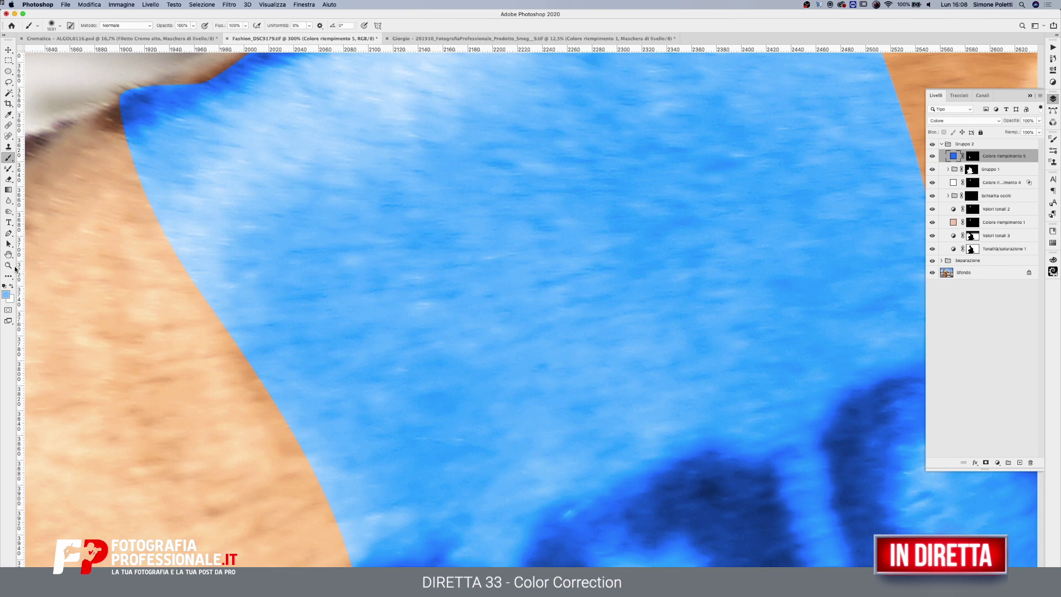
{"action": "key", "text": "z"}
{"action": "left_click", "coordinate": [382, 299], "text": "alt"}
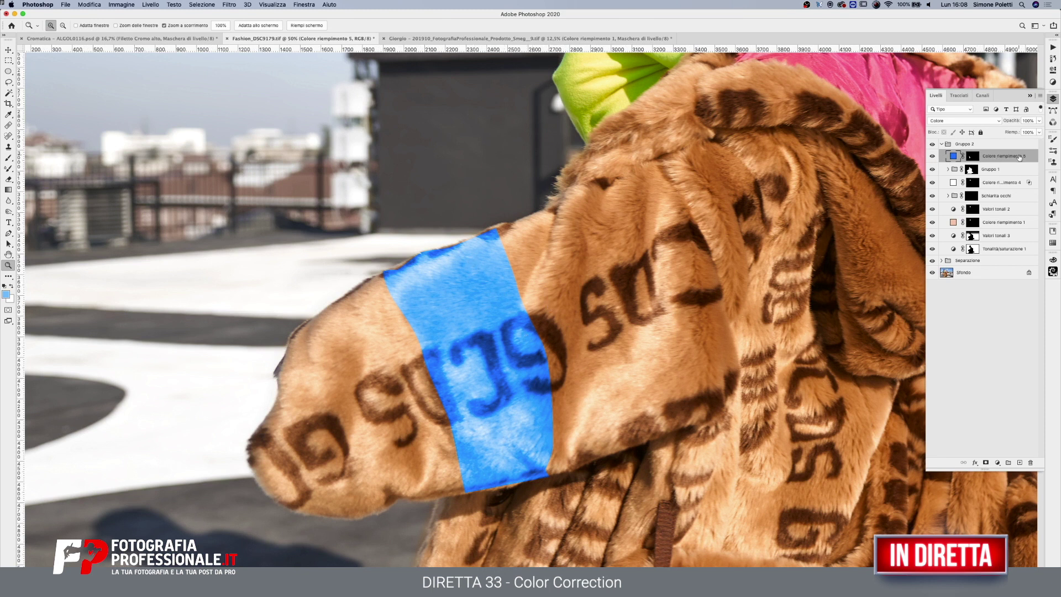
- Delete the Colore riempimento 5 blue fill layer
{"action": "key", "text": "BackSpace"}
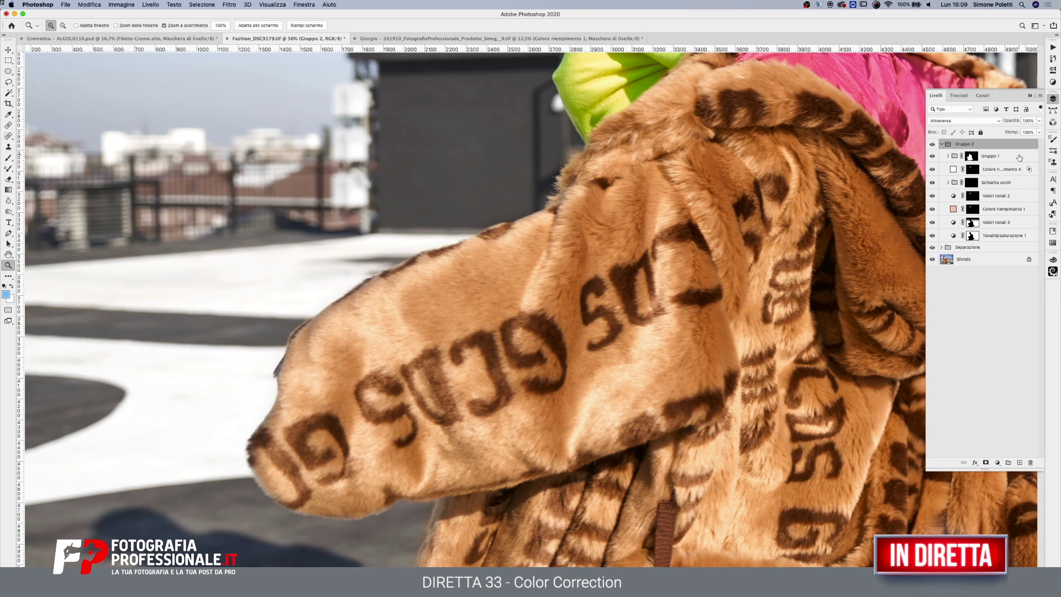
- Bring the Cromatica red retro-TV document to the front and collapse its Montaggio group
{"action": "left_click", "coordinate": [124, 39]}
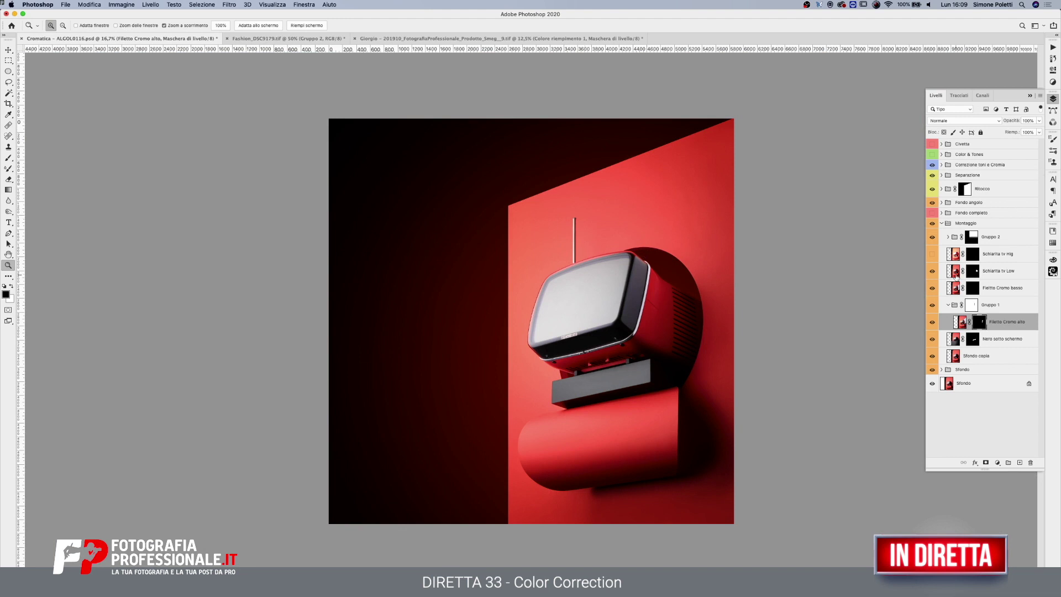
{"action": "left_click", "coordinate": [942, 224]}
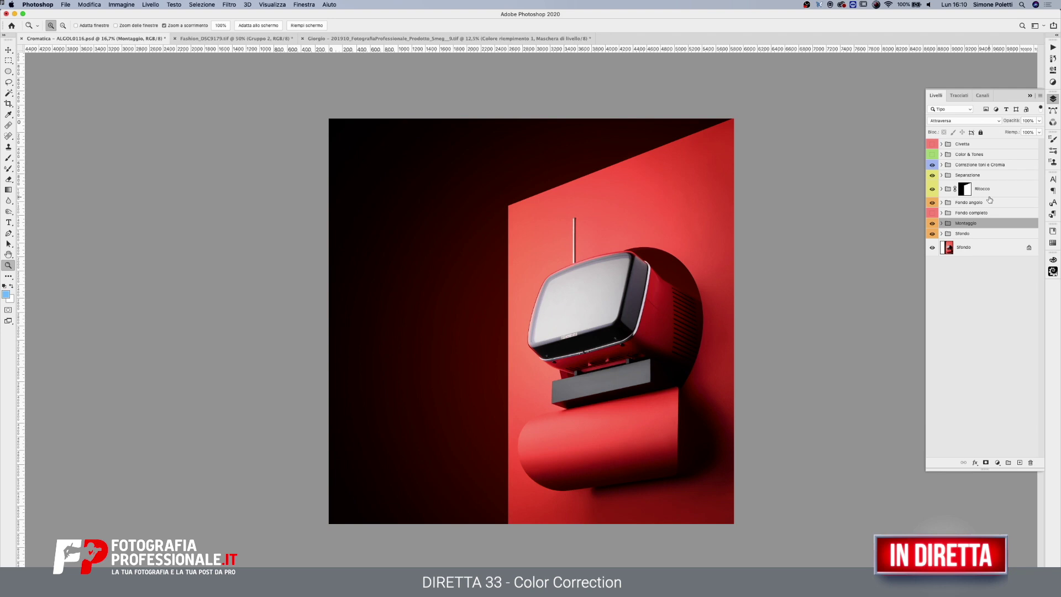
{"action": "left_click", "coordinate": [581, 312]}
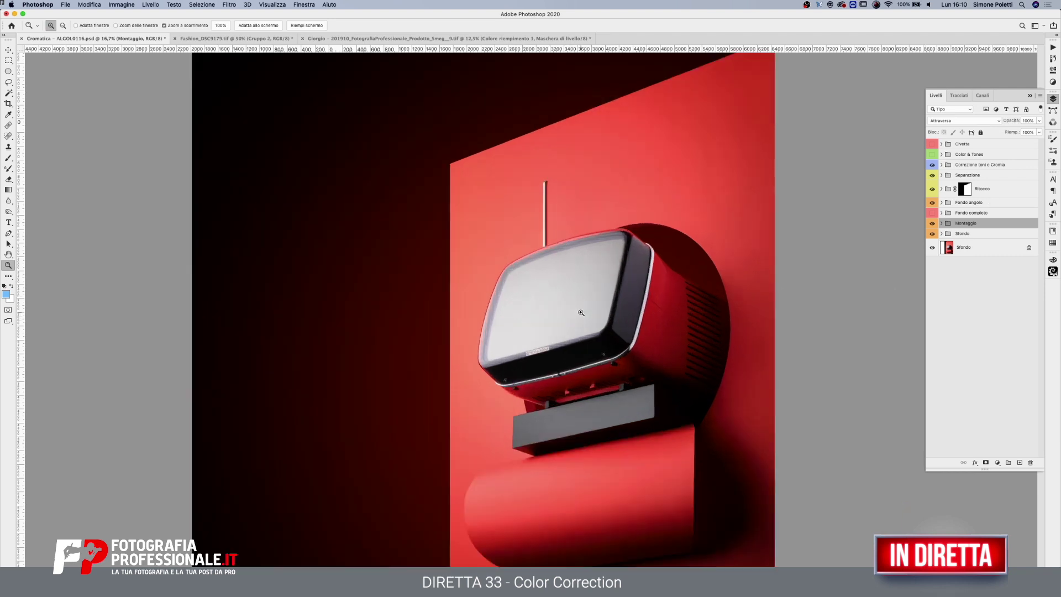
{"action": "scroll", "coordinate": [577, 276], "scroll_direction": "down", "scroll_amount": 3}
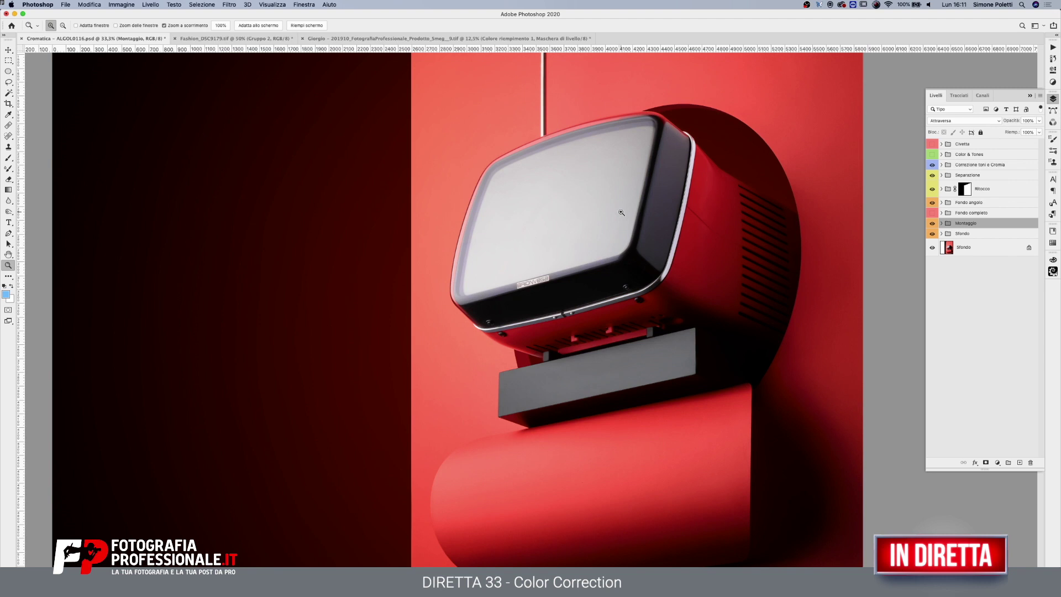
{"action": "left_click", "coordinate": [621, 212], "text": "alt"}
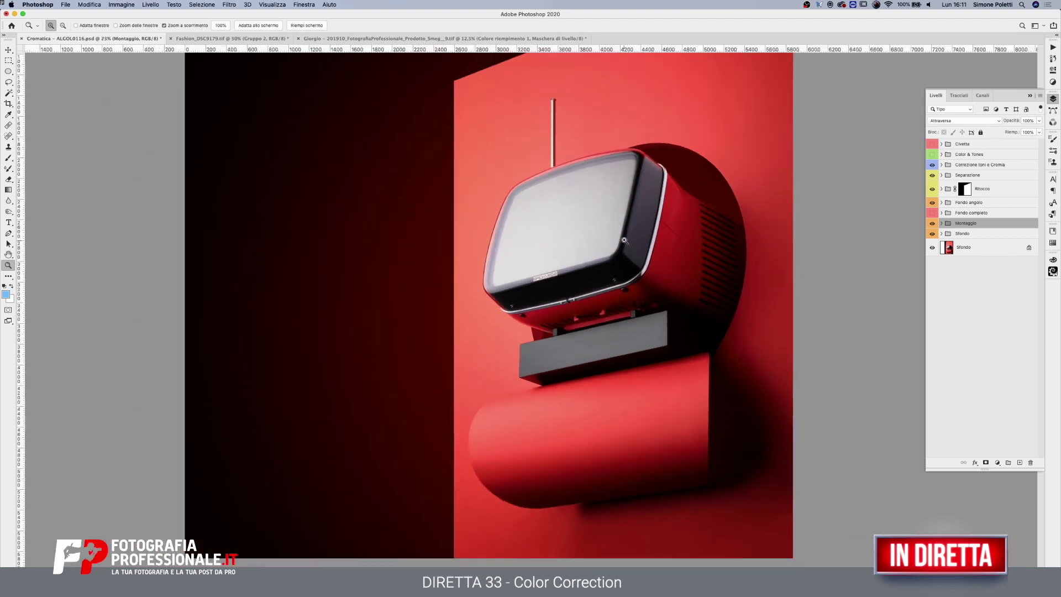
{"action": "left_click_drag", "start_coordinate": [650, 213], "coordinate": [684, 245]}
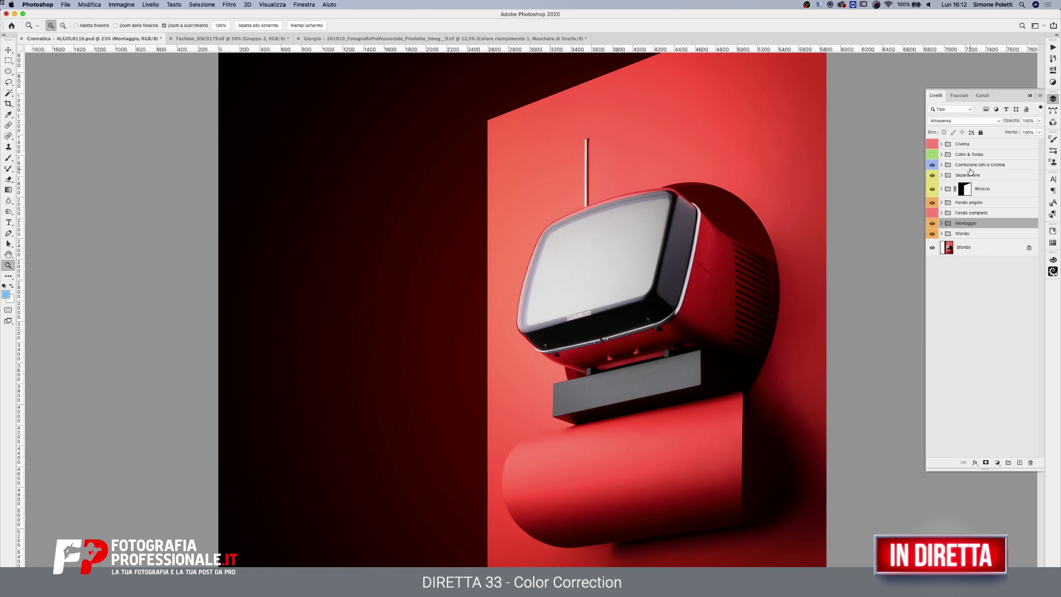
- Add a Levels adjustment layer, shift its midtone slider, and move it near the top of the stack
{"action": "left_click", "coordinate": [995, 461]}
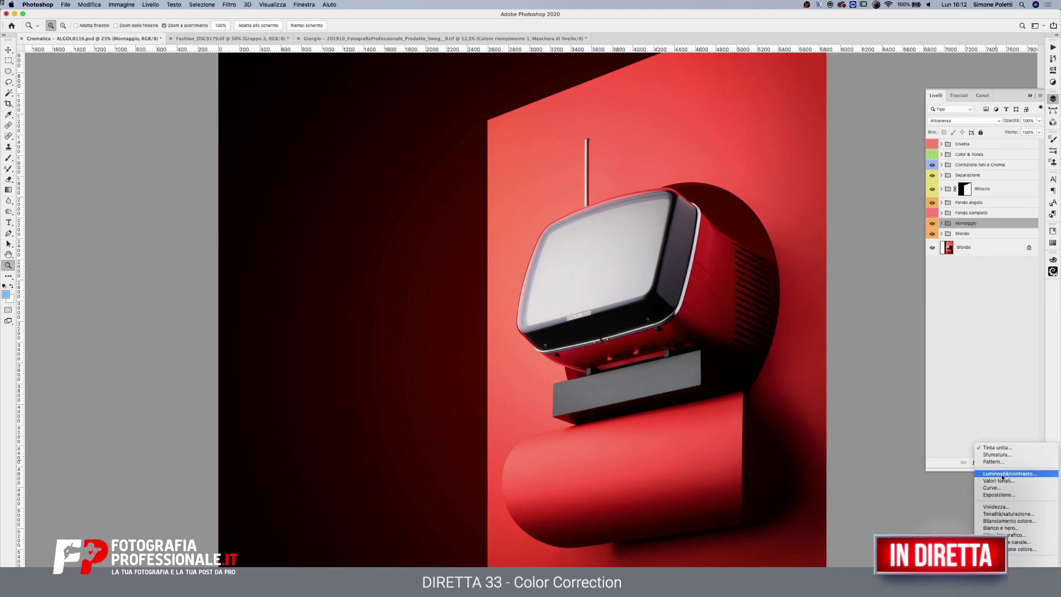
{"action": "left_click", "coordinate": [999, 480]}
{"action": "mouse_move", "coordinate": [969, 132]}
{"action": "left_mouse_down"}
{"action": "mouse_move", "coordinate": [987, 132]}
{"action": "mouse_move", "coordinate": [938, 132]}
{"action": "left_mouse_up"}
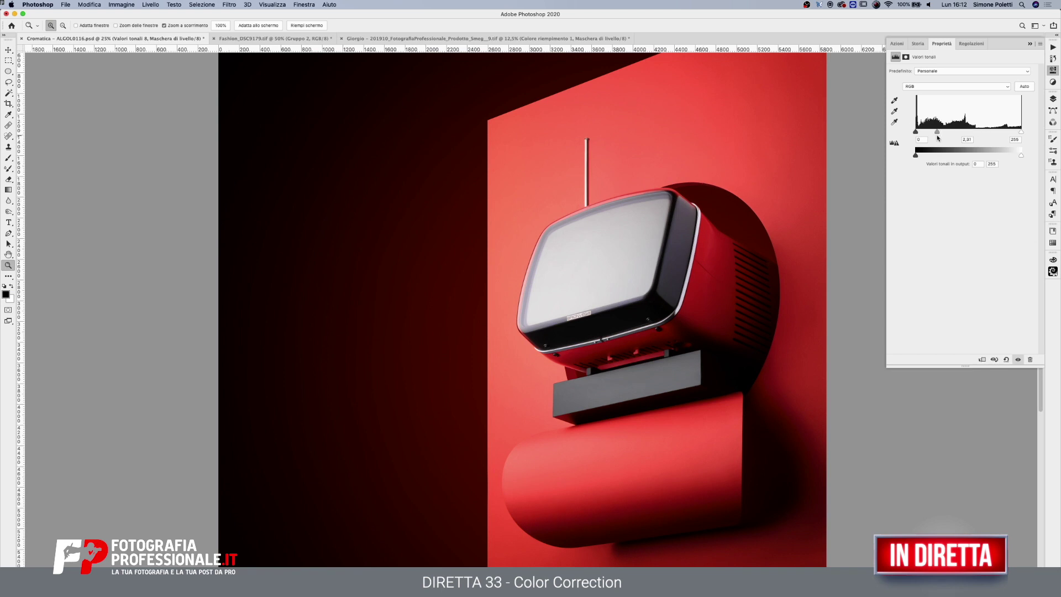
{"action": "left_click", "coordinate": [1053, 99]}
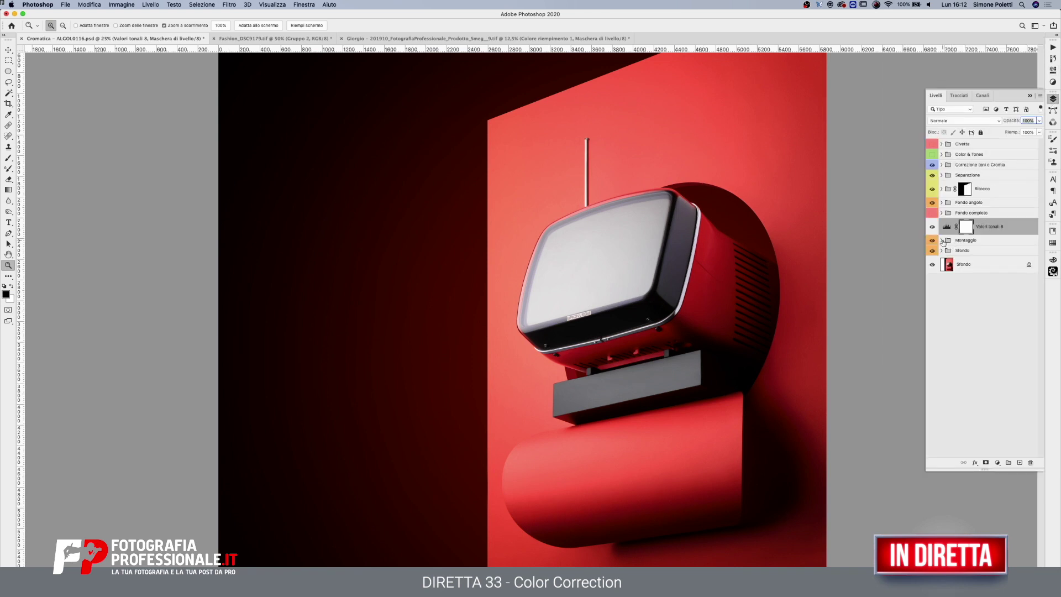
{"action": "left_click_drag", "start_coordinate": [945, 230], "coordinate": [973, 157]}
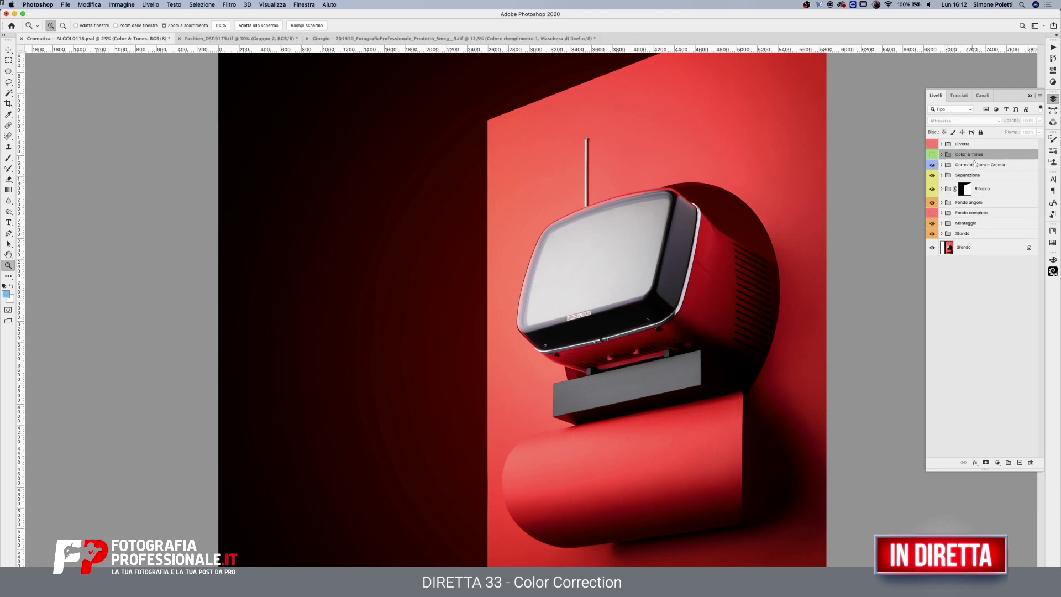
{"action": "key", "text": "ctrl+z"}
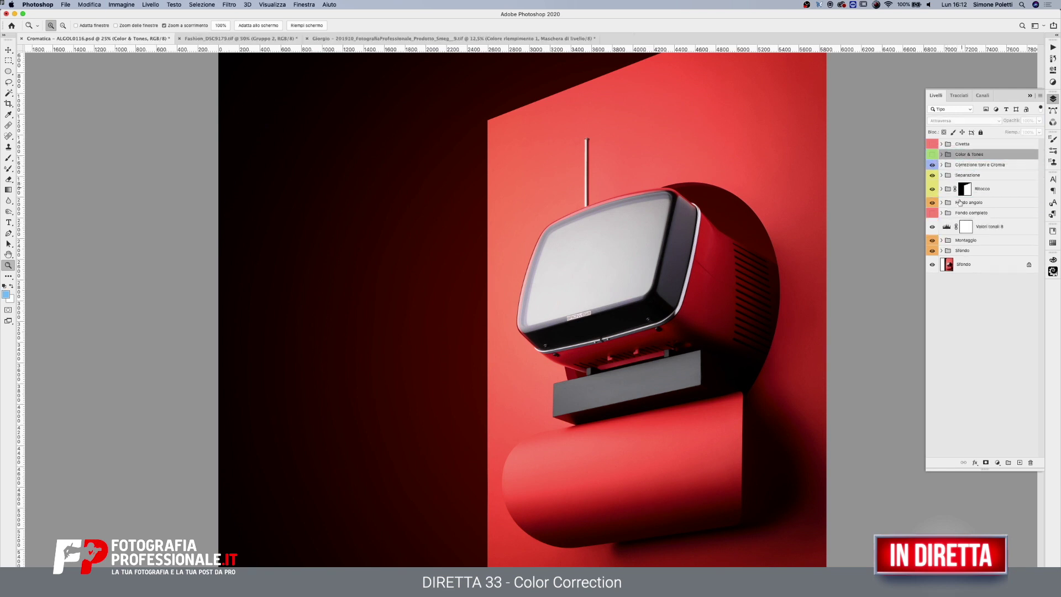
{"action": "left_click_drag", "start_coordinate": [964, 227], "coordinate": [952, 160]}
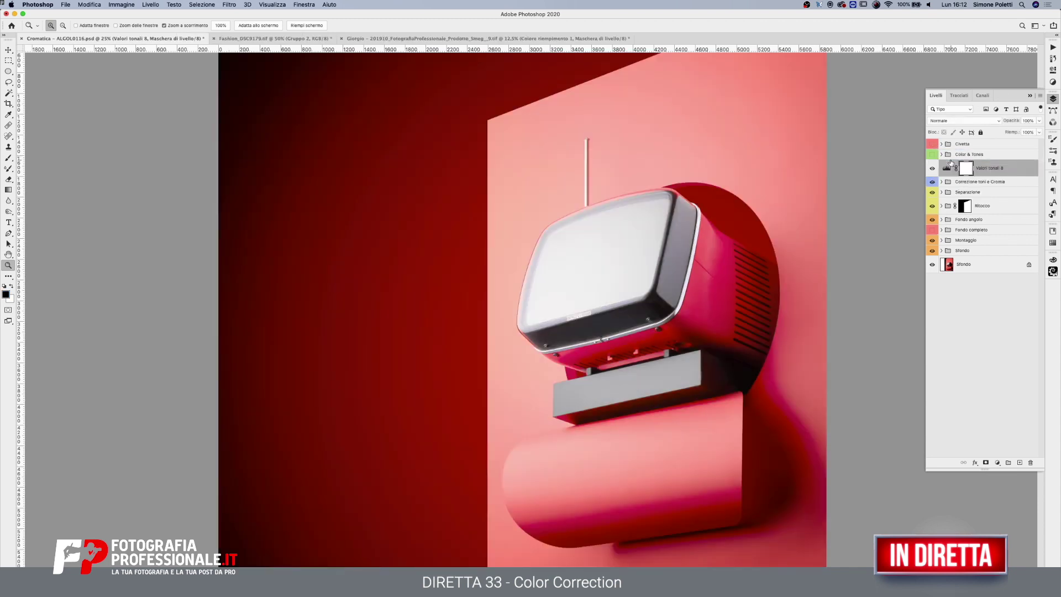
- Test a black-to-white gradient on the Levels mask, then reset the mask to white
{"action": "left_click", "coordinate": [8, 179]}
{"action": "left_click", "coordinate": [8, 189]}
{"action": "left_click", "coordinate": [78, 27]}
{"action": "left_click", "coordinate": [18, 54]}
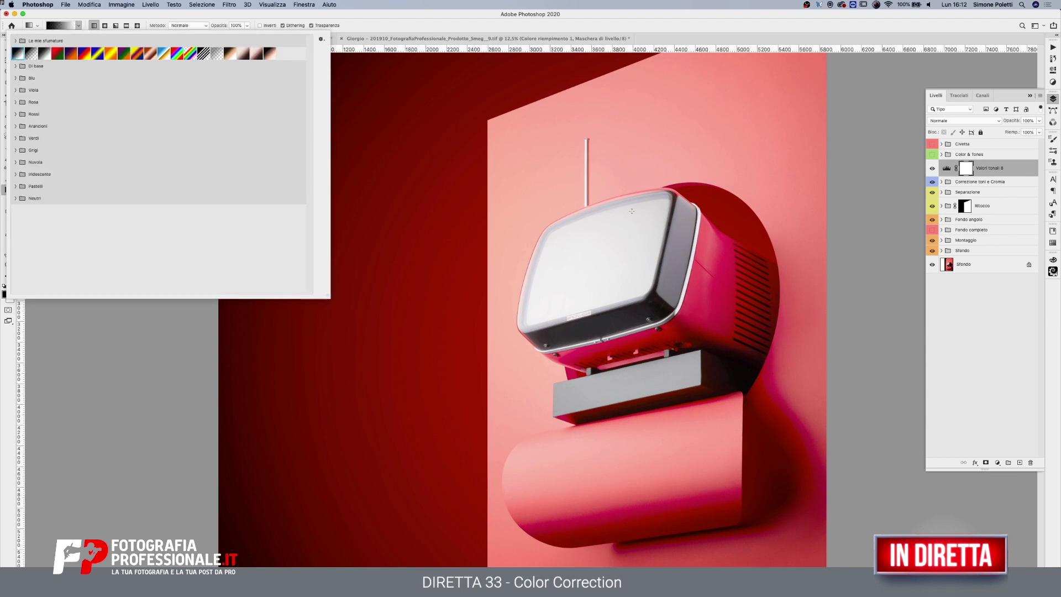
{"action": "left_click", "coordinate": [967, 169]}
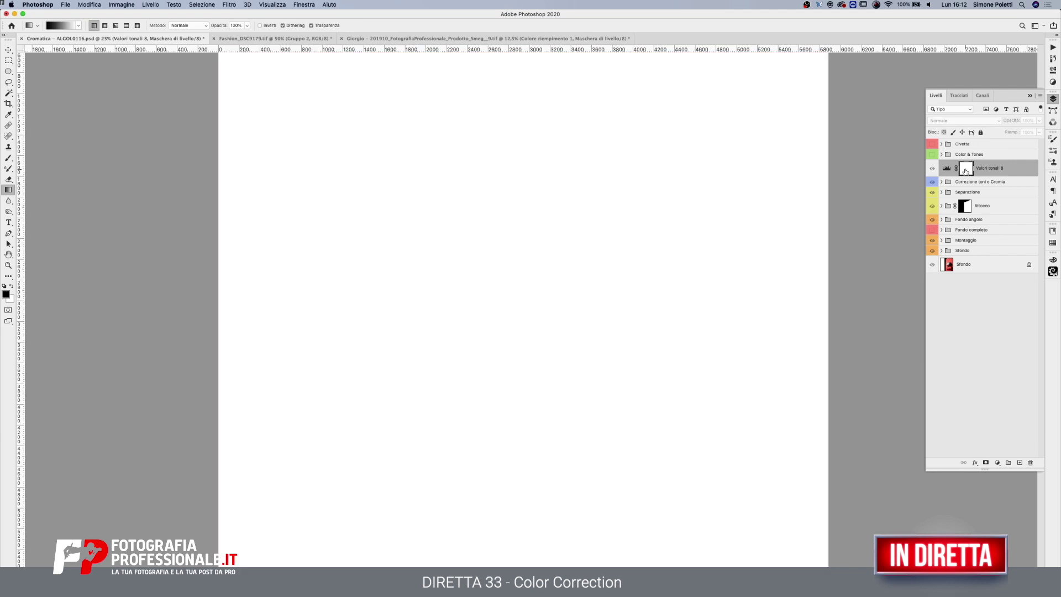
{"action": "mouse_move", "coordinate": [361, 282]}
{"action": "left_mouse_down"}
{"action": "mouse_move", "coordinate": [807, 279]}
{"action": "mouse_move", "coordinate": [310, 350]}
{"action": "left_mouse_up"}
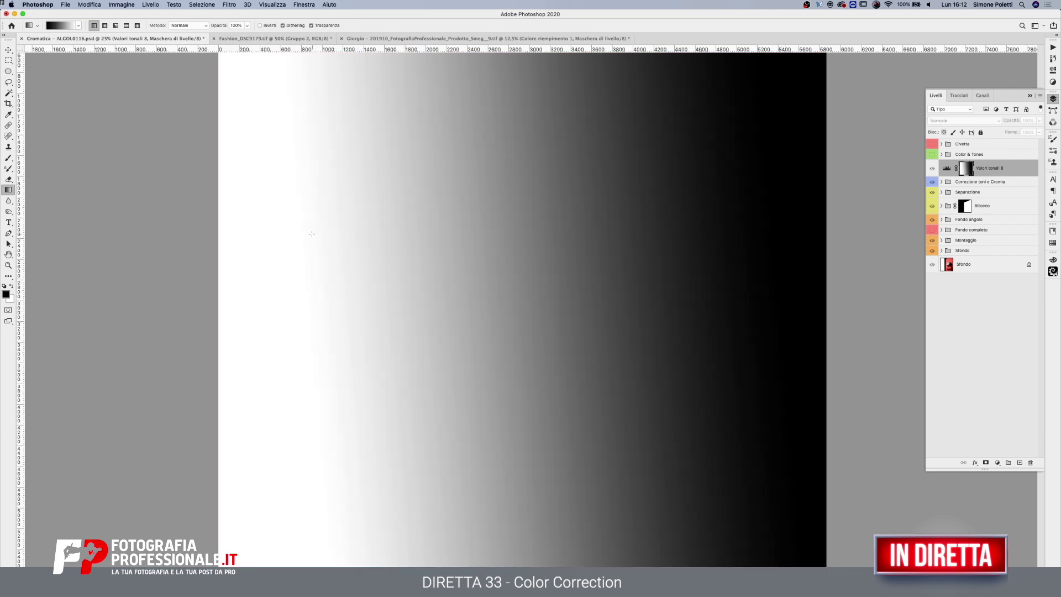
{"action": "left_click_drag", "start_coordinate": [311, 234], "coordinate": [691, 303]}
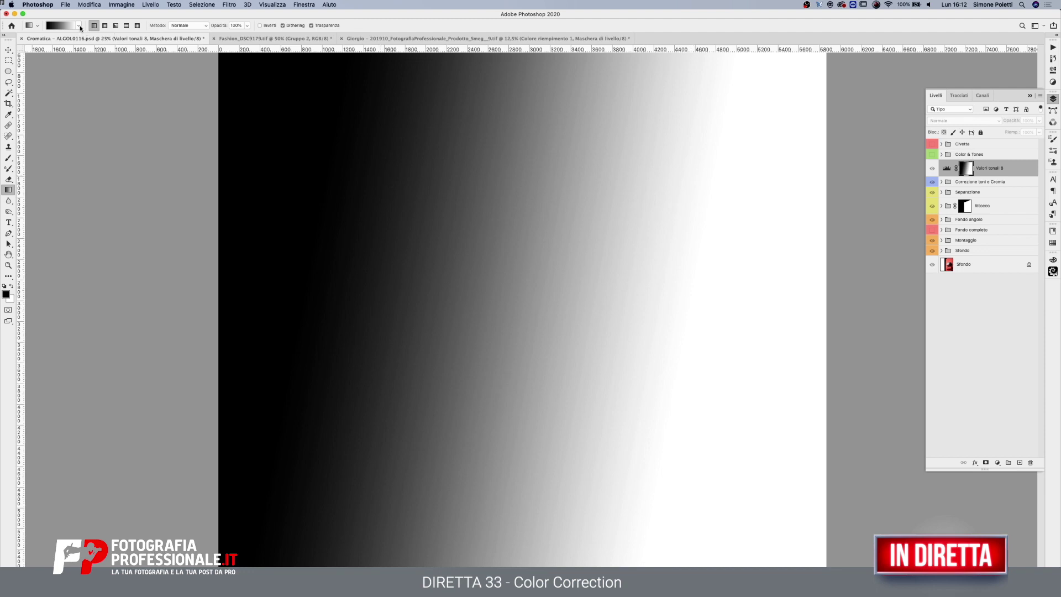
{"action": "key", "text": "BackSpace"}
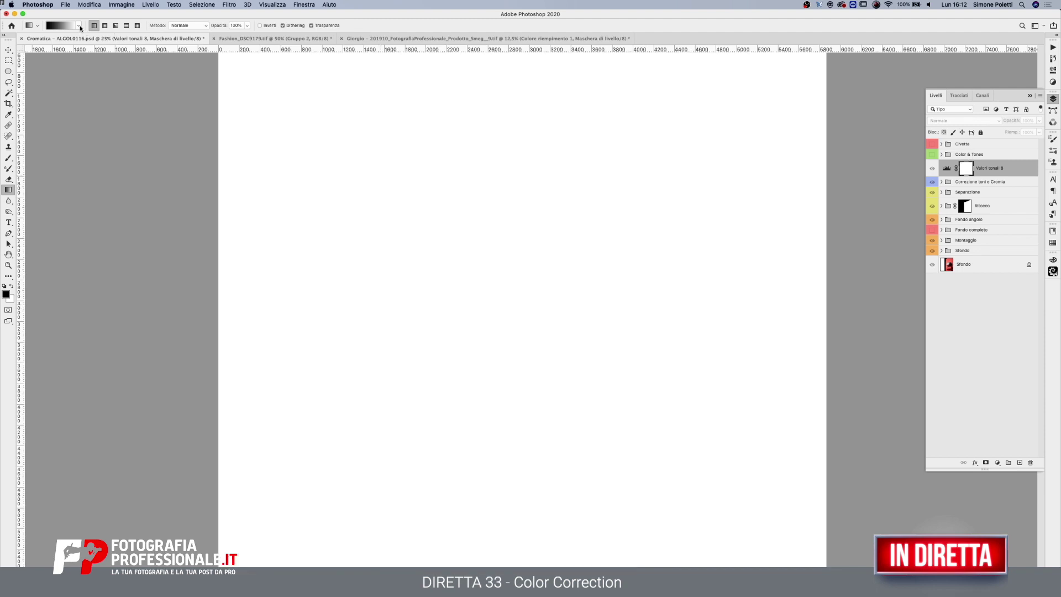
- Darken the mask with three black-to-transparent gradients, leaving a lighter centre, then delete the Levels layer
{"action": "left_click", "coordinate": [78, 26]}
{"action": "left_click", "coordinate": [29, 54]}
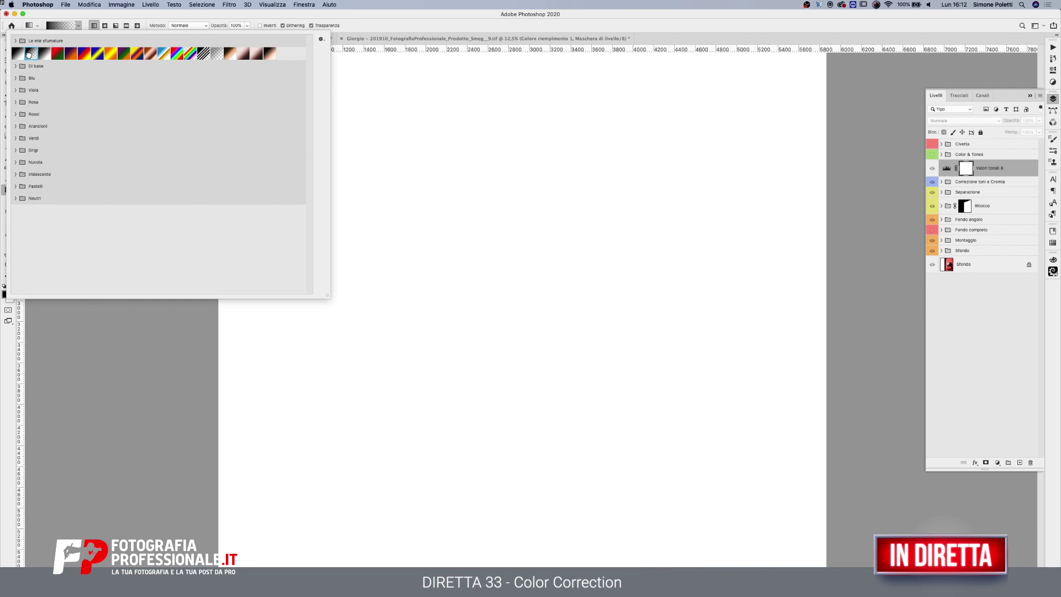
{"action": "left_click_drag", "start_coordinate": [369, 101], "coordinate": [617, 384]}
{"action": "left_click_drag", "start_coordinate": [265, 517], "coordinate": [619, 315]}
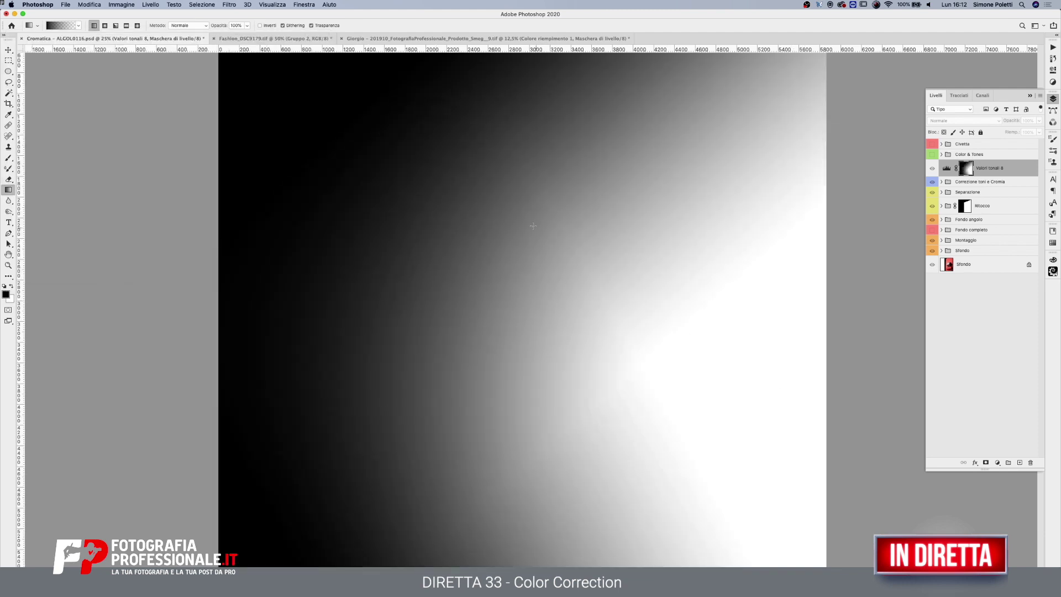
{"action": "left_click_drag", "start_coordinate": [796, 421], "coordinate": [564, 238]}
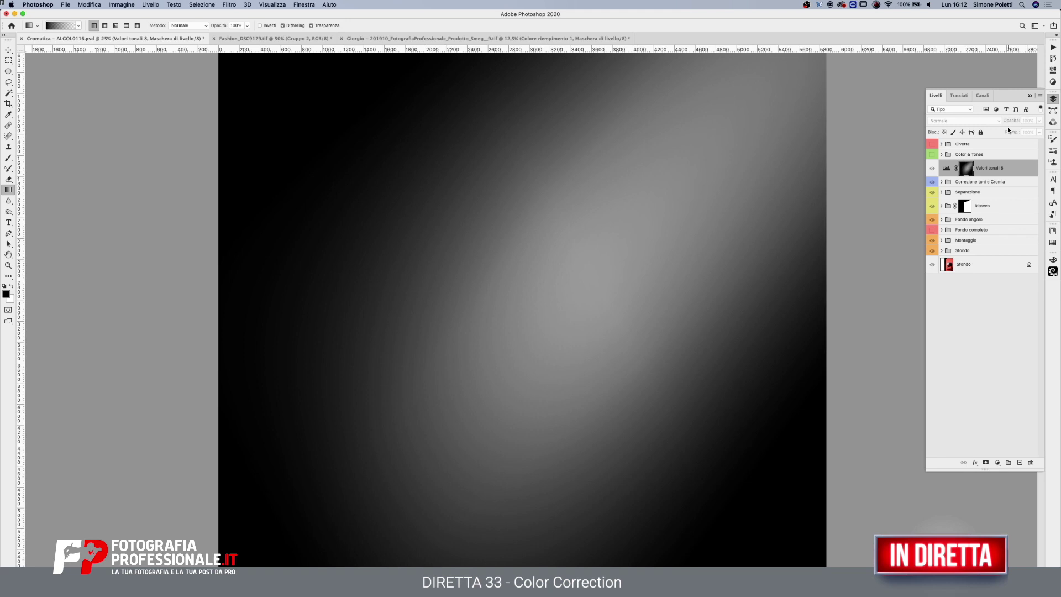
{"action": "mouse_move", "coordinate": [947, 169]}
{"action": "left_mouse_down"}
{"action": "mouse_move", "coordinate": [953, 302]}
{"action": "mouse_move", "coordinate": [1030, 462]}
{"action": "left_mouse_up"}
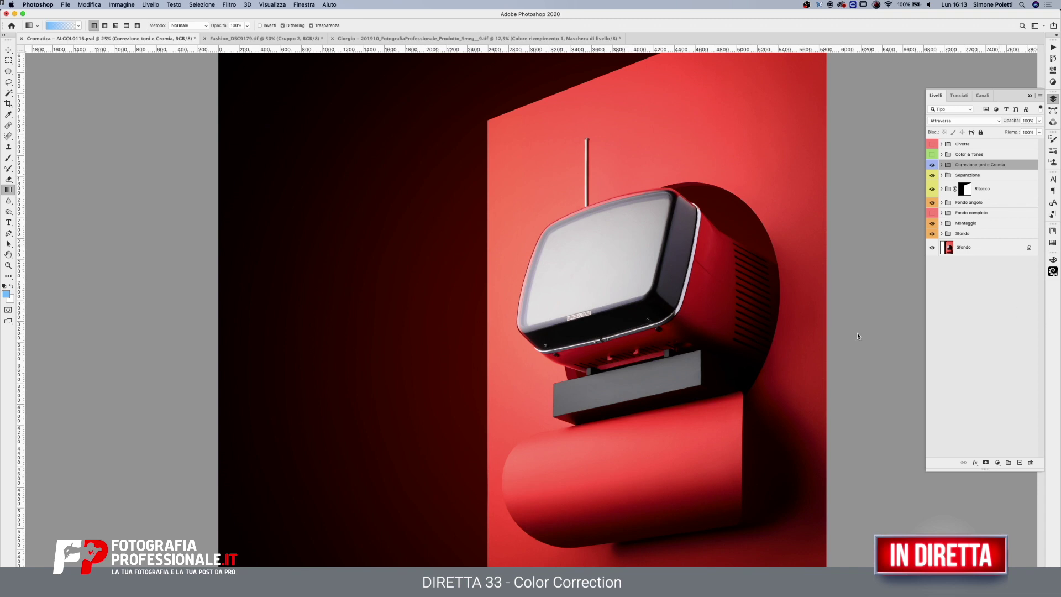
- Select the Eyedropper tool, then switch to OBS Studio and show the camera source
{"action": "left_click", "coordinate": [5, 114]}
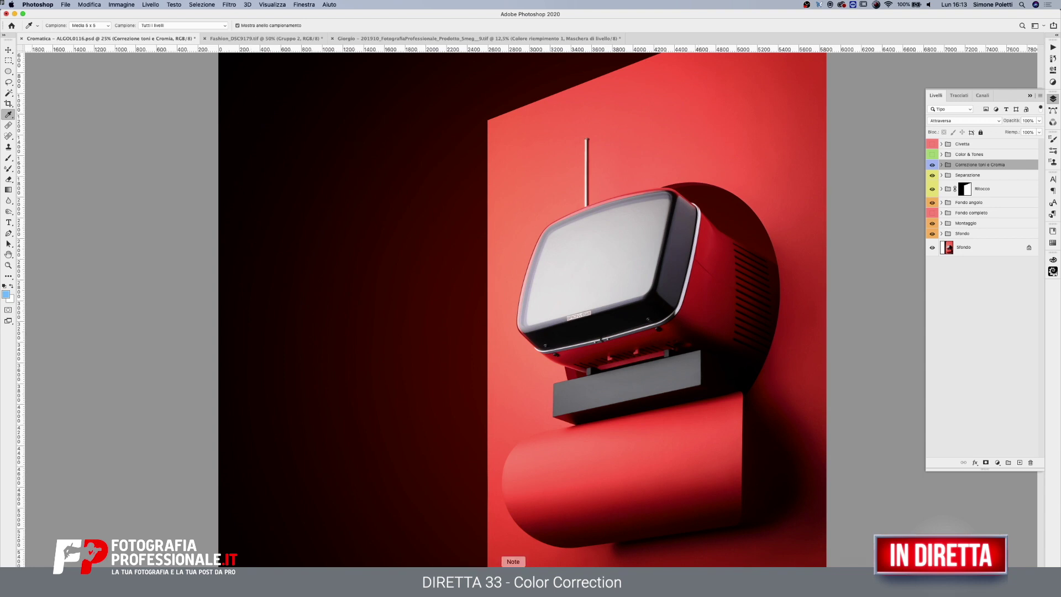
{"action": "key", "text": "super+Tab"}
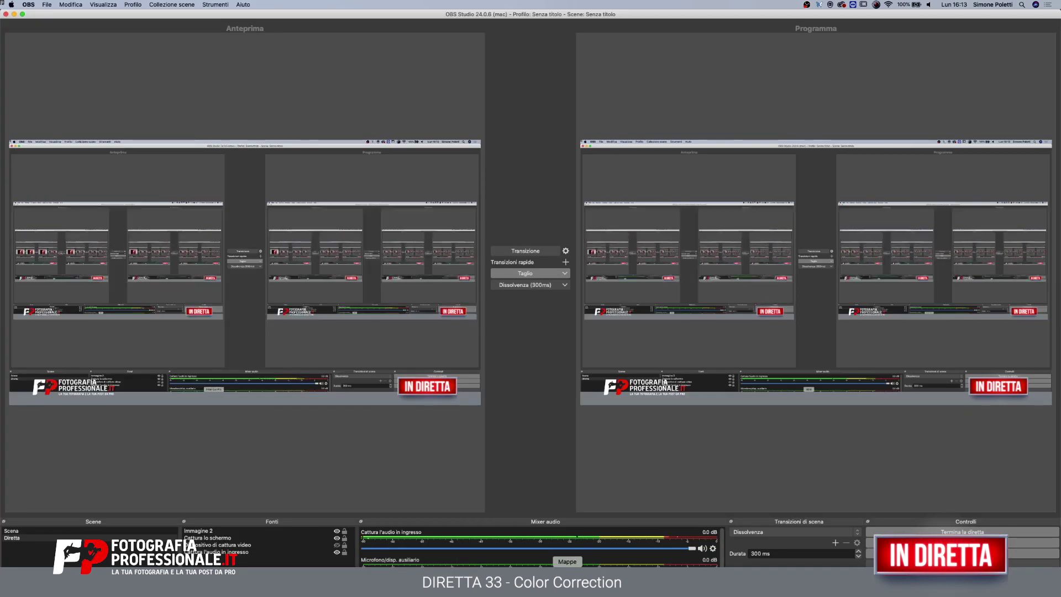
{"action": "left_click", "coordinate": [336, 545]}
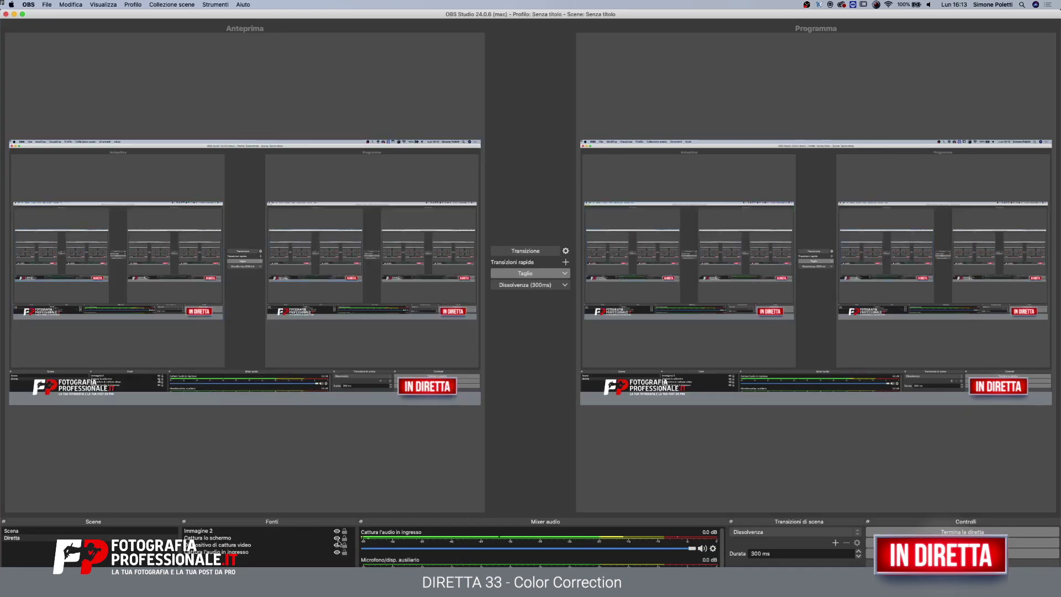